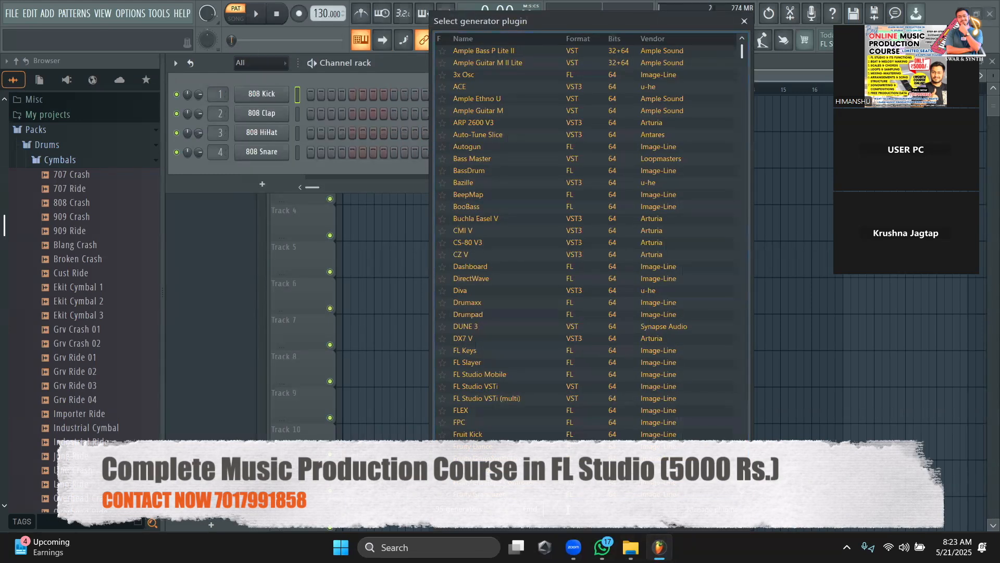
Step: Find the Xpand!2 generator, add it to the channel rack, and reposition its window
text(xpand)
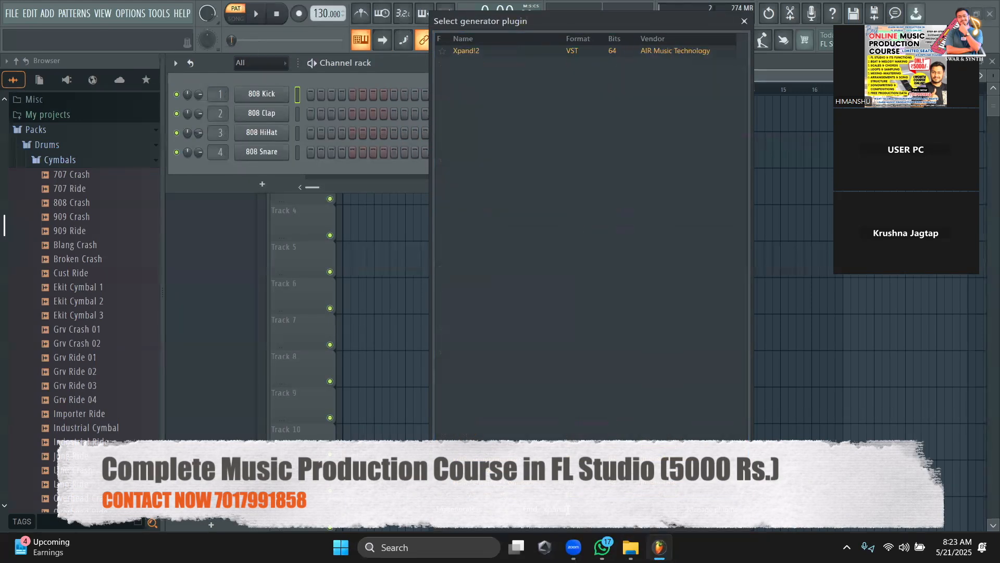
double_click(599, 51)
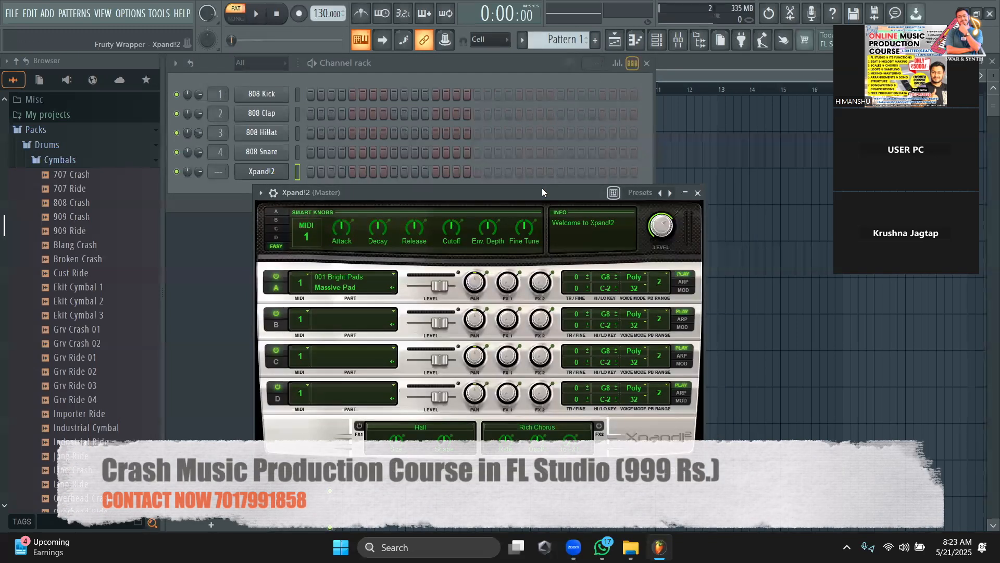
drag(543, 189, 555, 75)
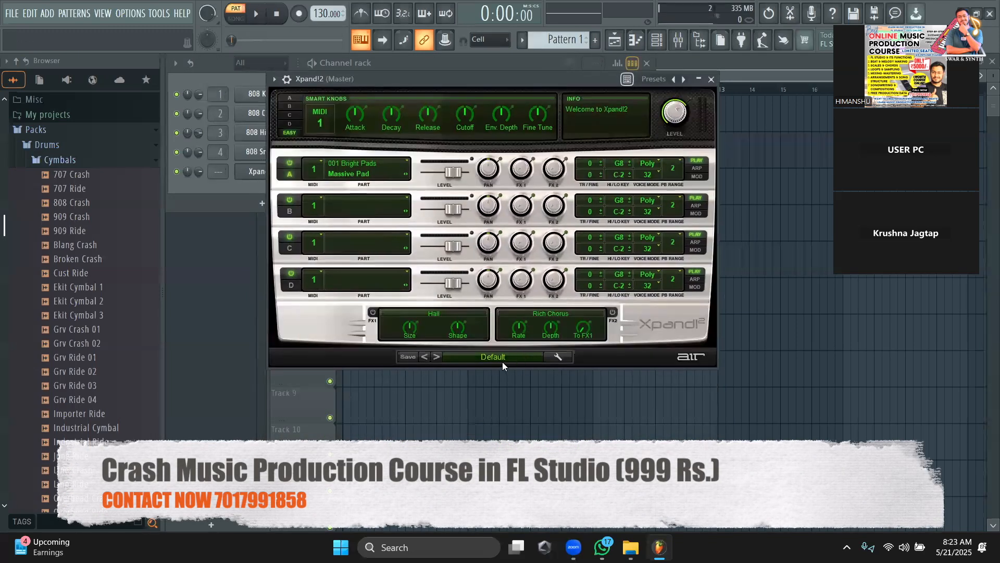
click(502, 362)
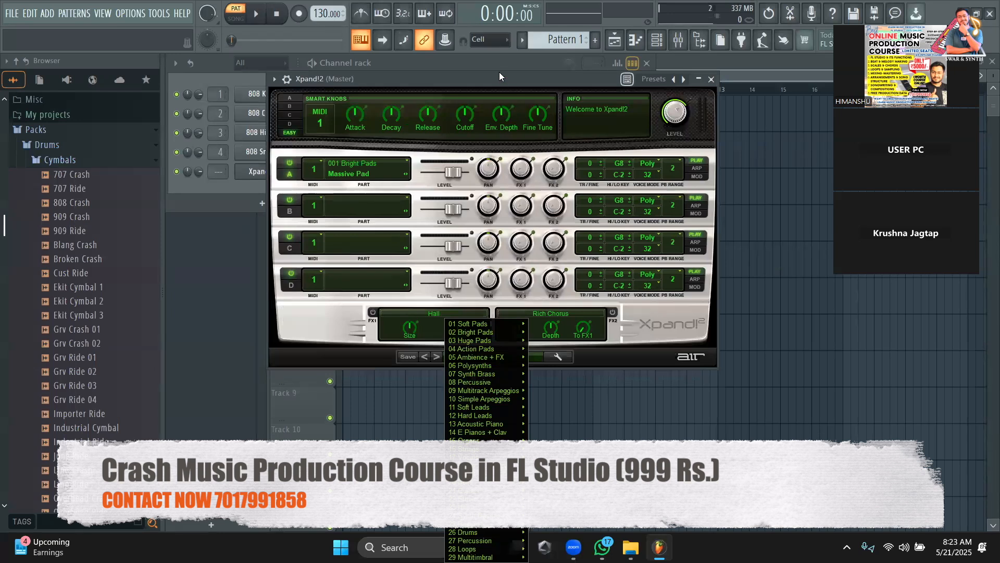
click(503, 95)
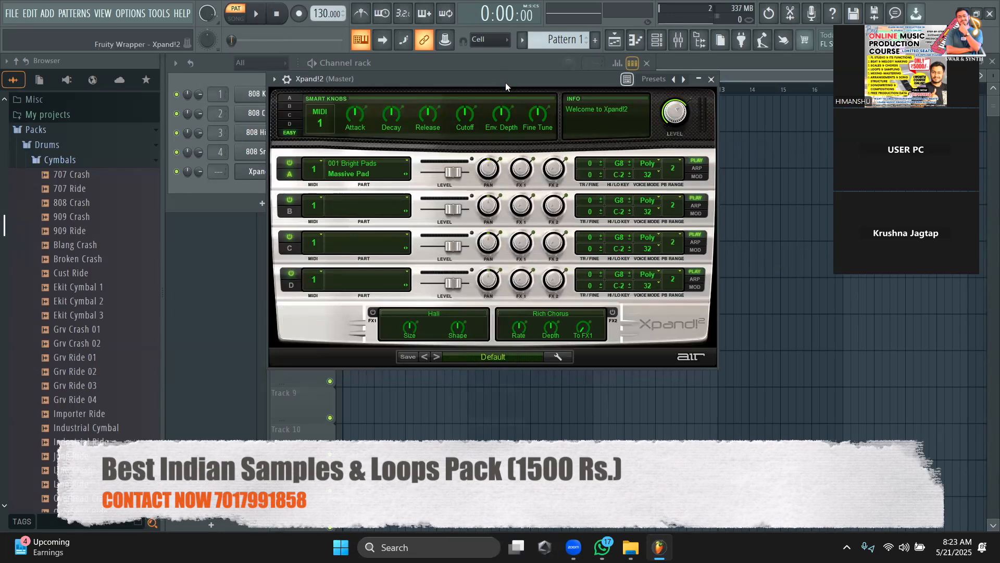
drag(506, 83, 505, 101)
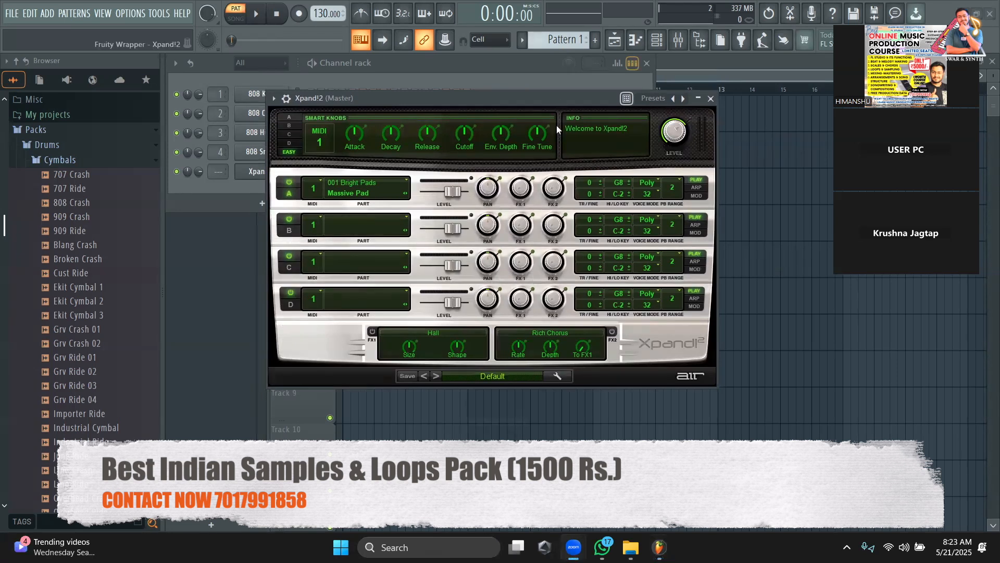
drag(555, 99, 556, 125)
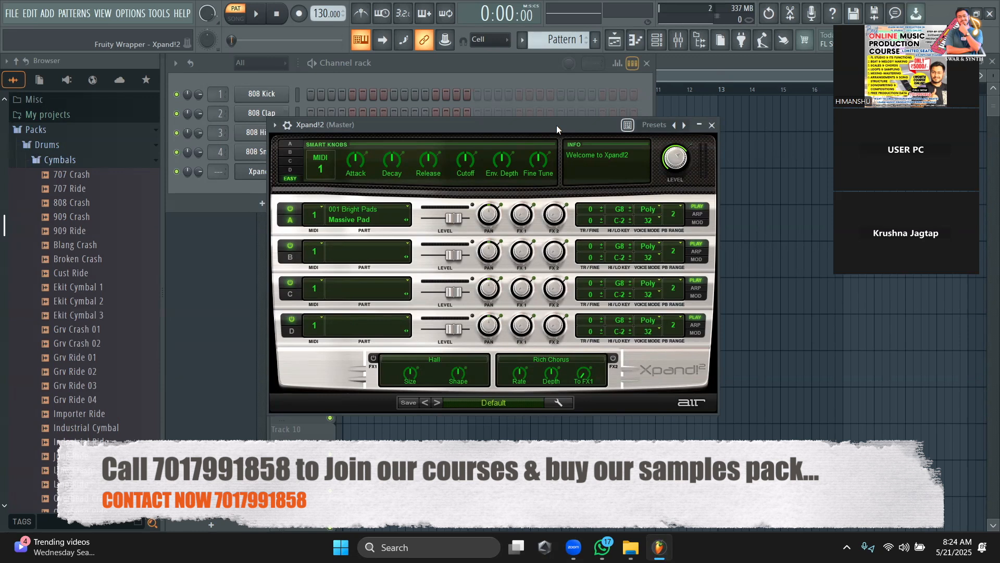
drag(556, 125, 598, 96)
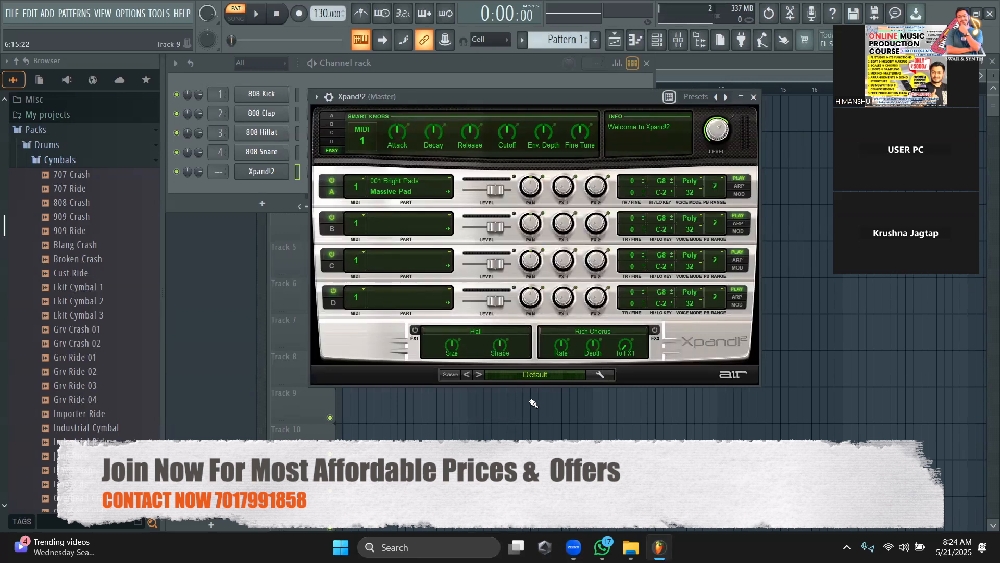
Step: Load the 02 Soft Grand Piano preset from the 13 Acoustic Piano category in Xpand!2
click(535, 374)
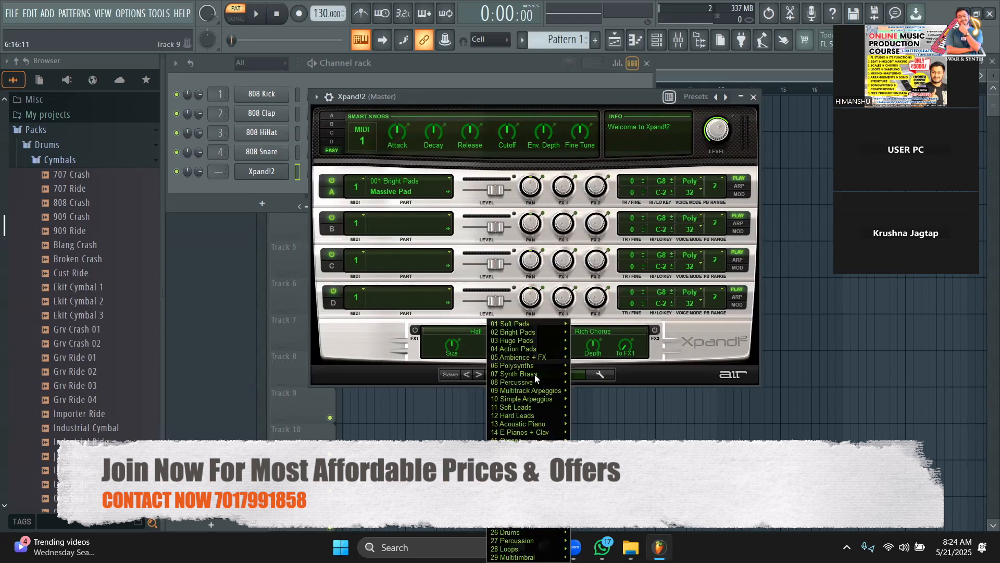
mouse_move(531, 423)
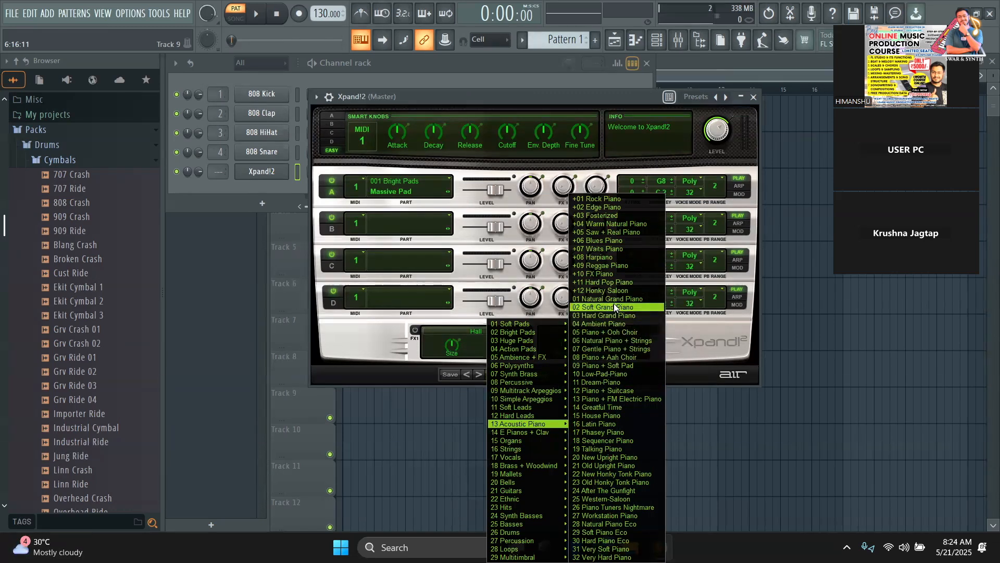
click(614, 304)
Step: Audition the loaded piano sound by playing a descending run of notes
key(q)
key(q)
key(m)
key(n)
key(b)
key(v)
key(c)
key(x)
key(z)
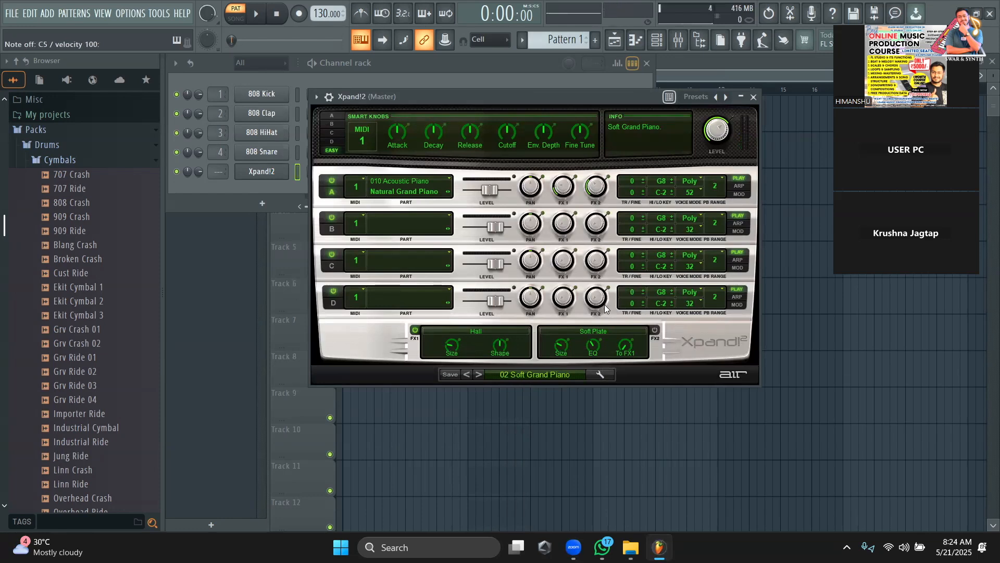
Step: Save the current Xpand!2 sound as a preset file named piano1
click(329, 97)
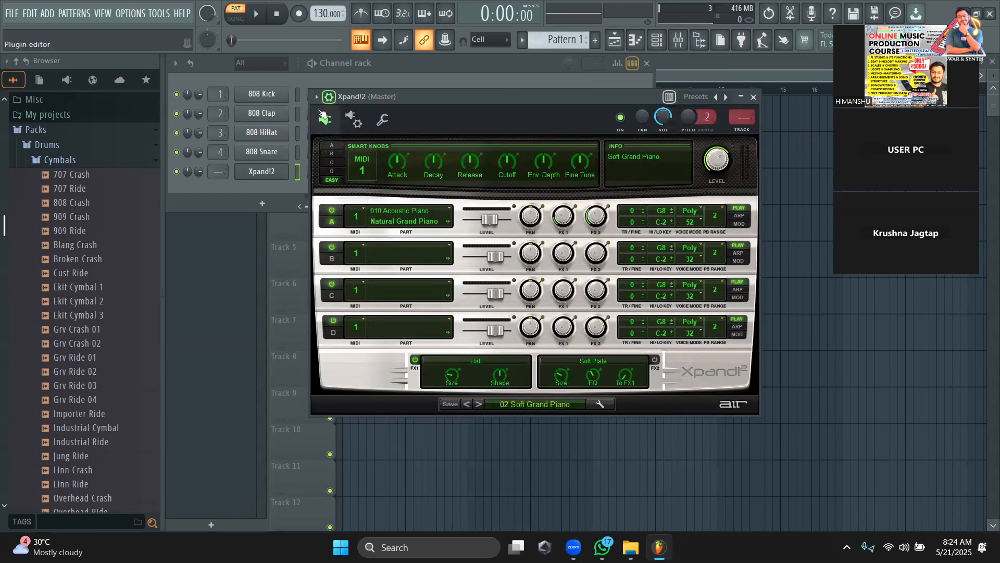
click(316, 97)
click(336, 155)
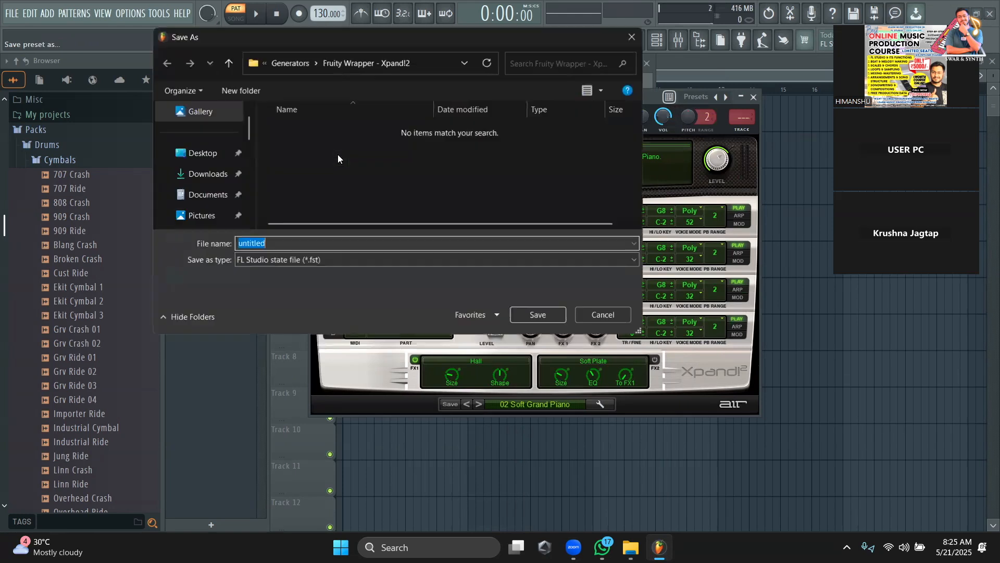
text(piano1)
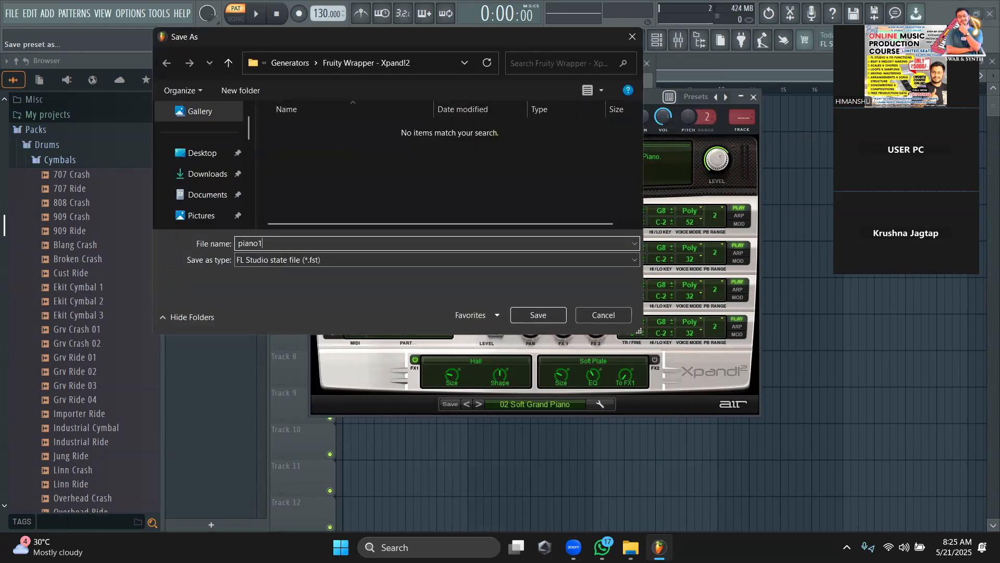
key(Return)
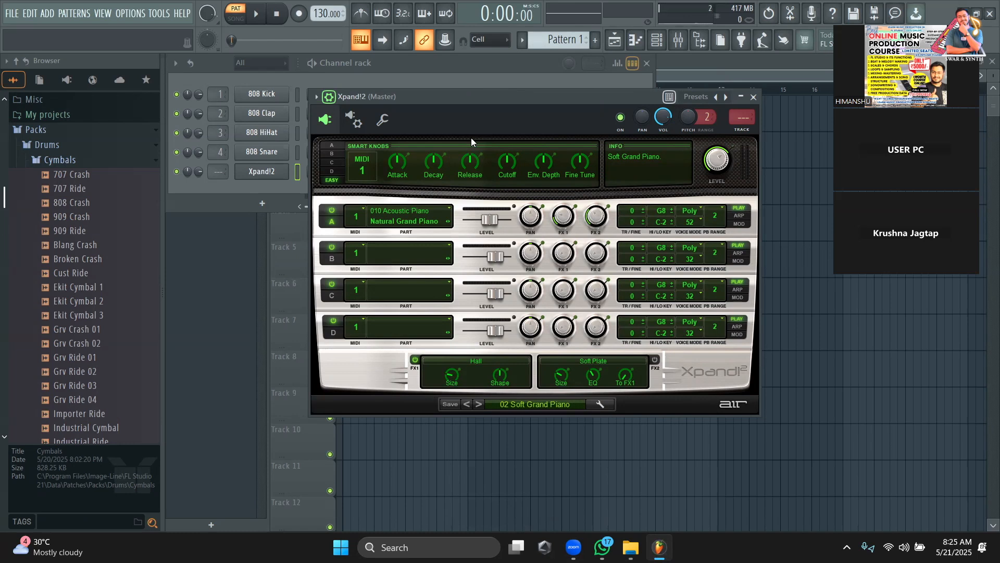
Step: Find the DUNE 3 synth, add it as a new channel, and reposition its window
click(285, 191)
click(266, 172)
click(266, 172)
click(262, 202)
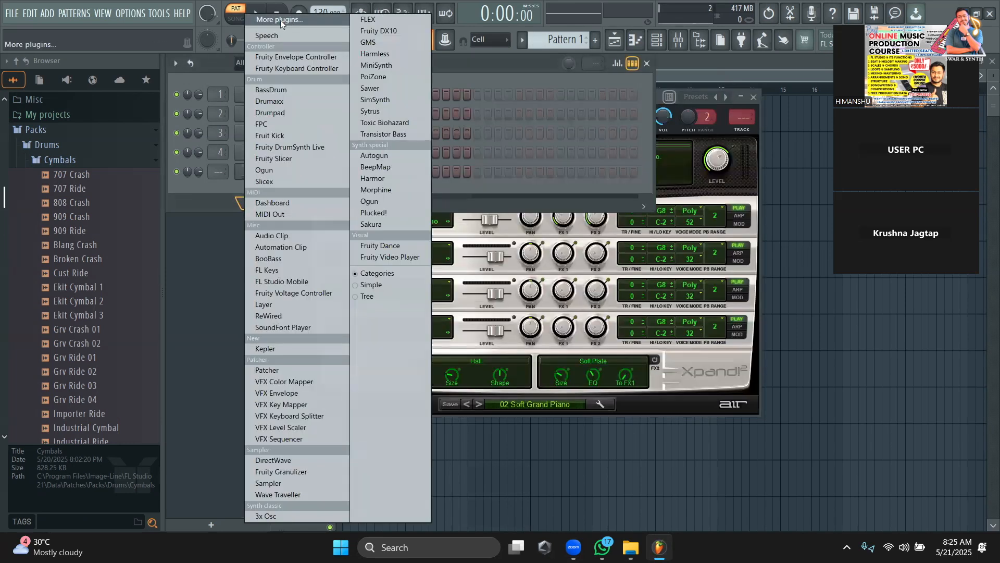
click(280, 19)
click(553, 513)
text(dexed)
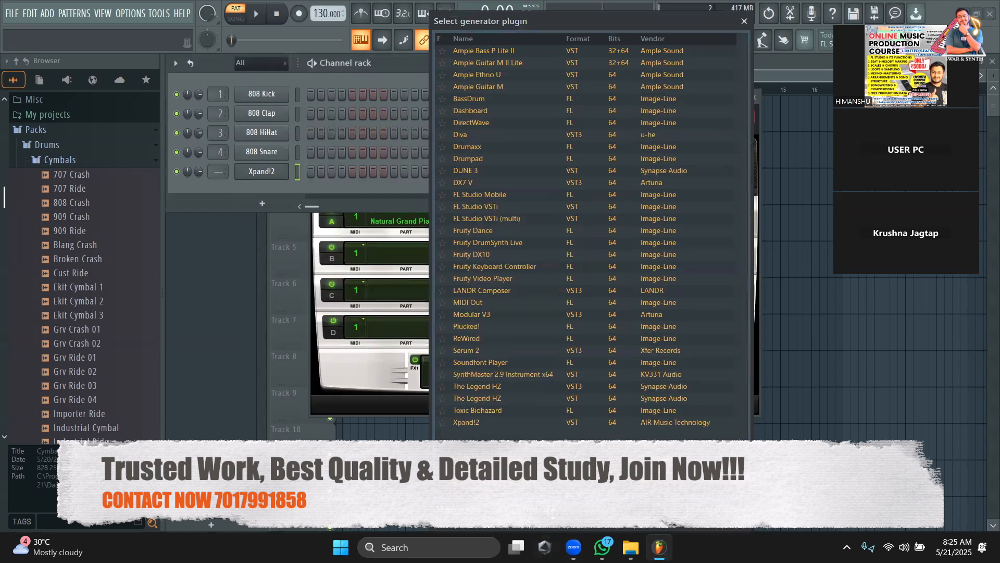
key(BackSpace)
text(ne)
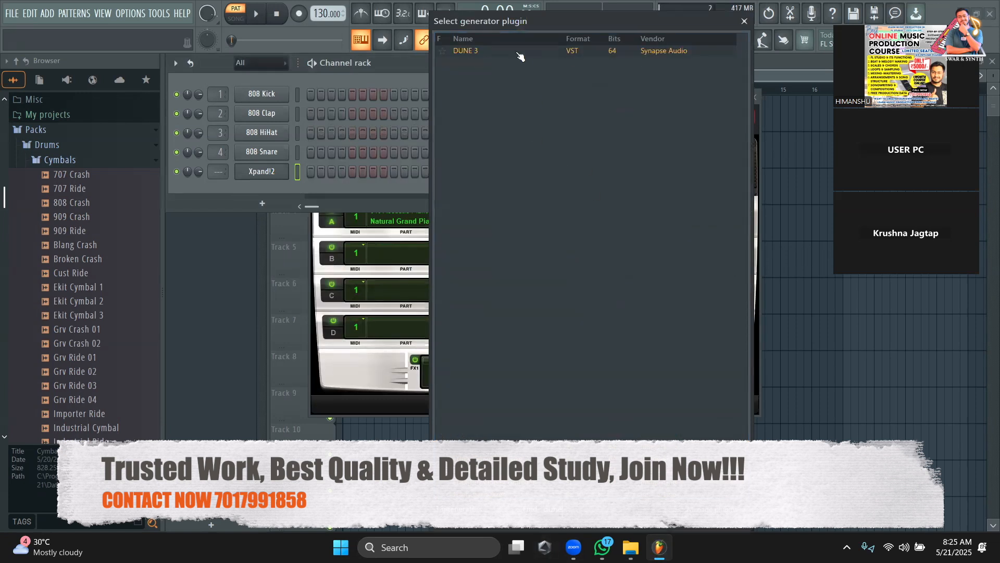
double_click(523, 53)
drag(502, 208, 471, 78)
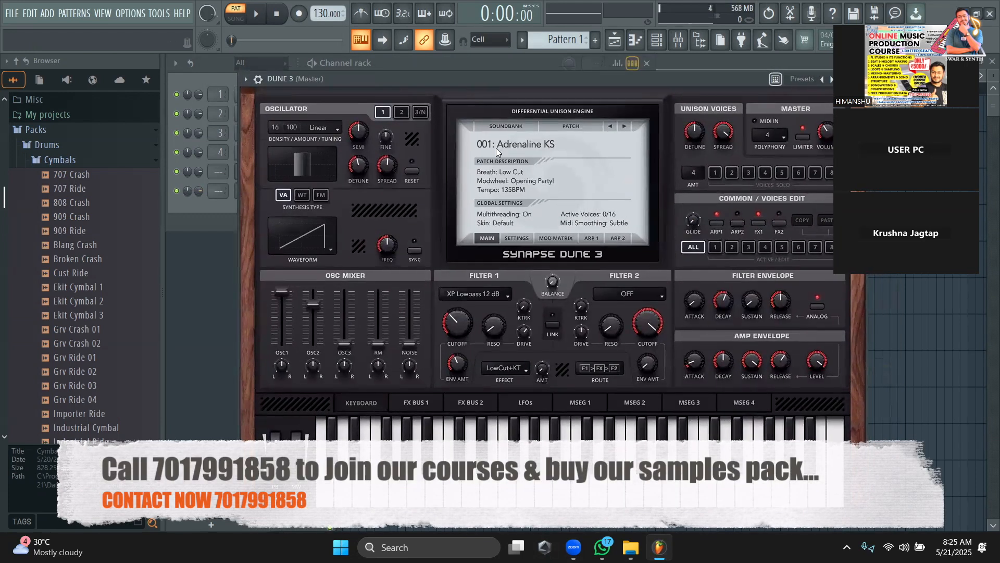
Step: Add the VST version of Nexus as a new channel and move its window clear of the channel rack
click(225, 208)
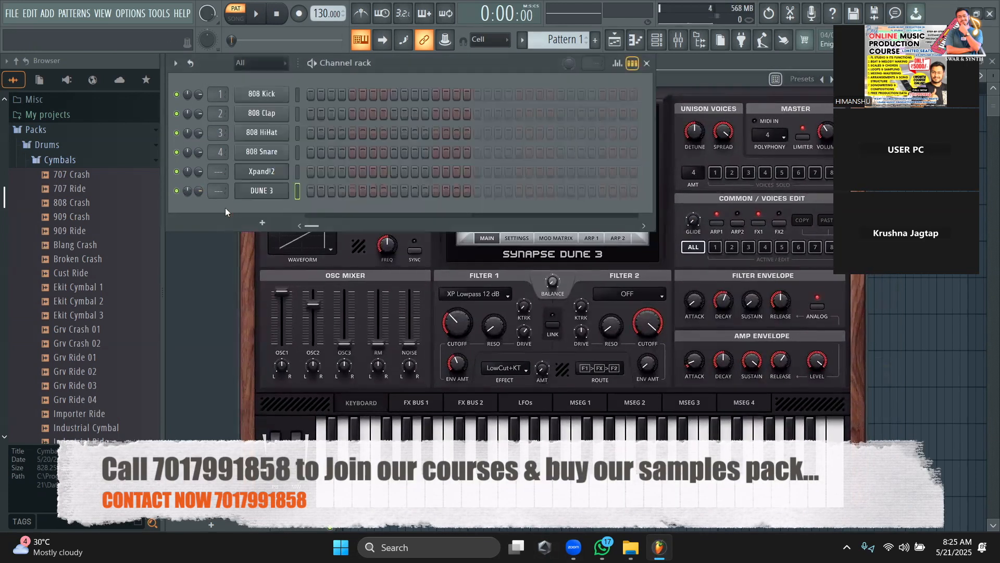
click(263, 224)
click(321, 20)
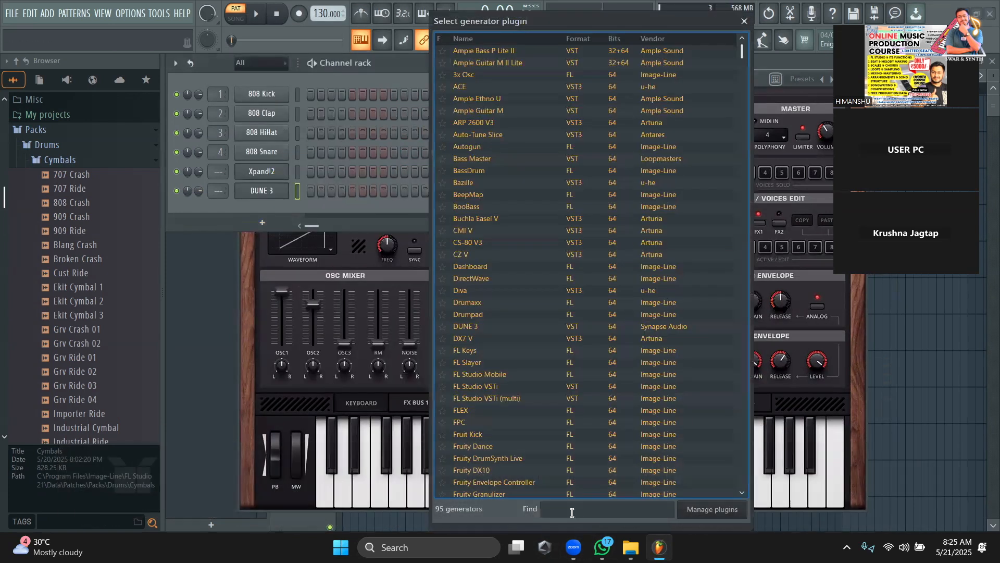
text(nexus)
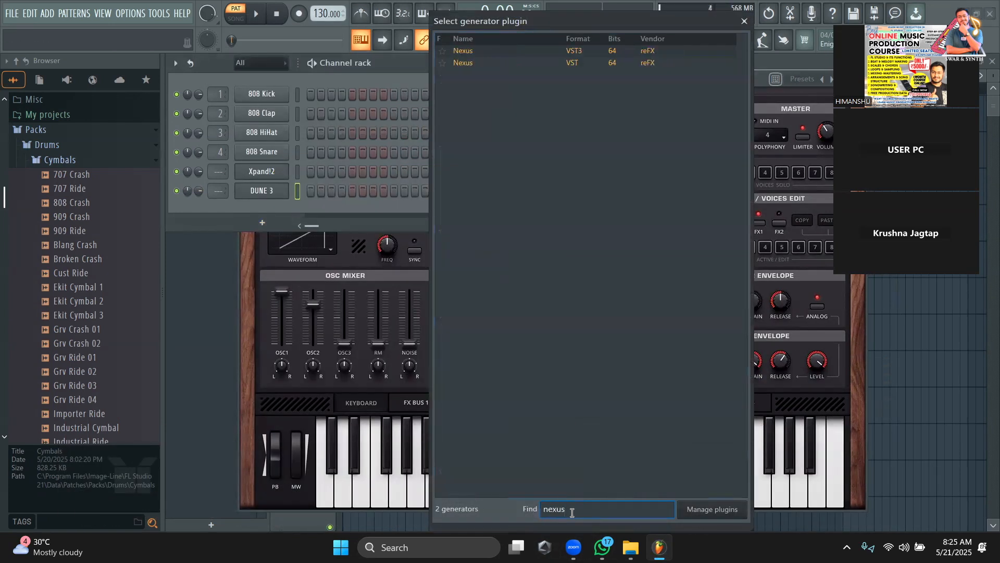
double_click(551, 63)
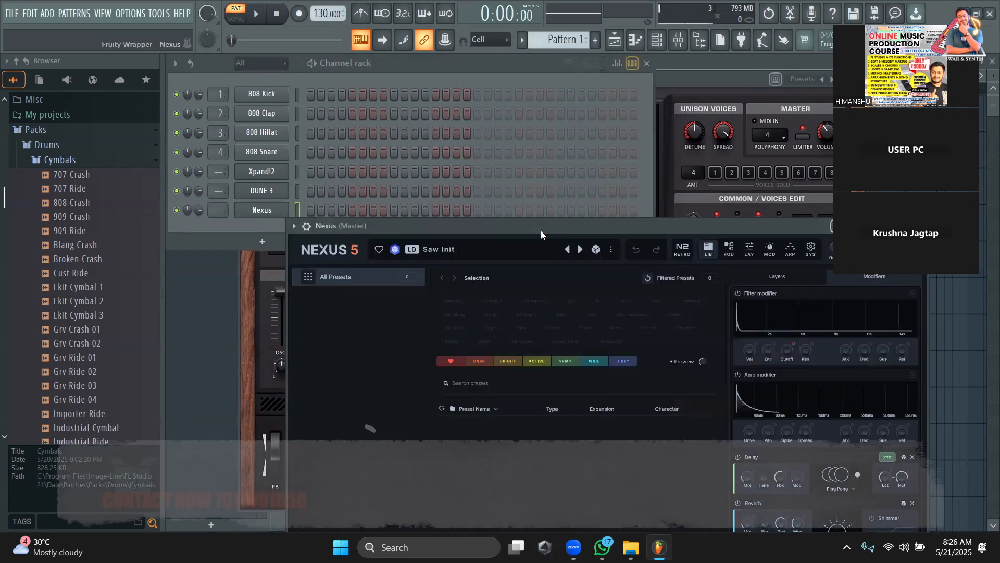
drag(541, 230, 587, 239)
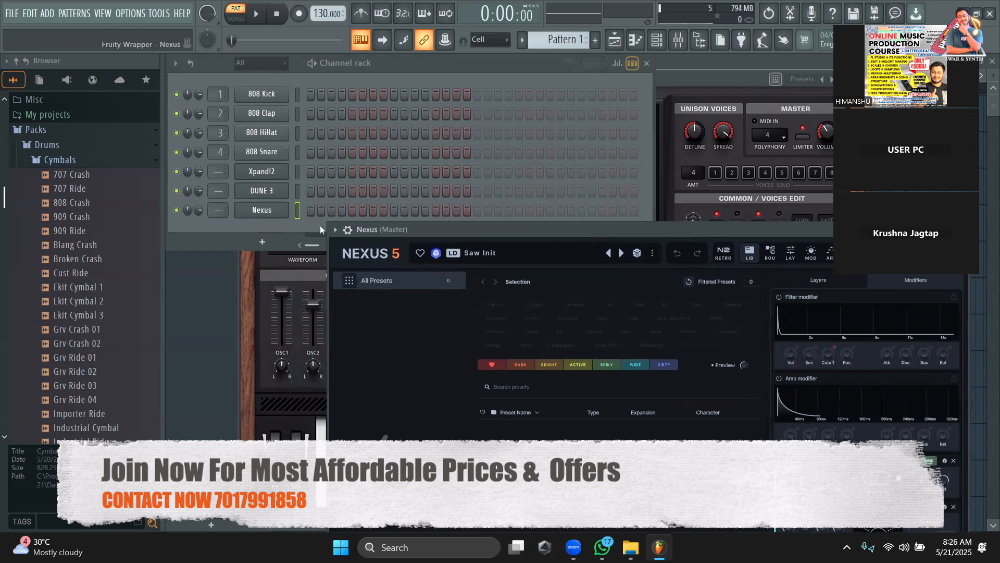
Step: Search the generator plugins for "swar" and add SwarPlug as a new channel
click(266, 229)
click(263, 243)
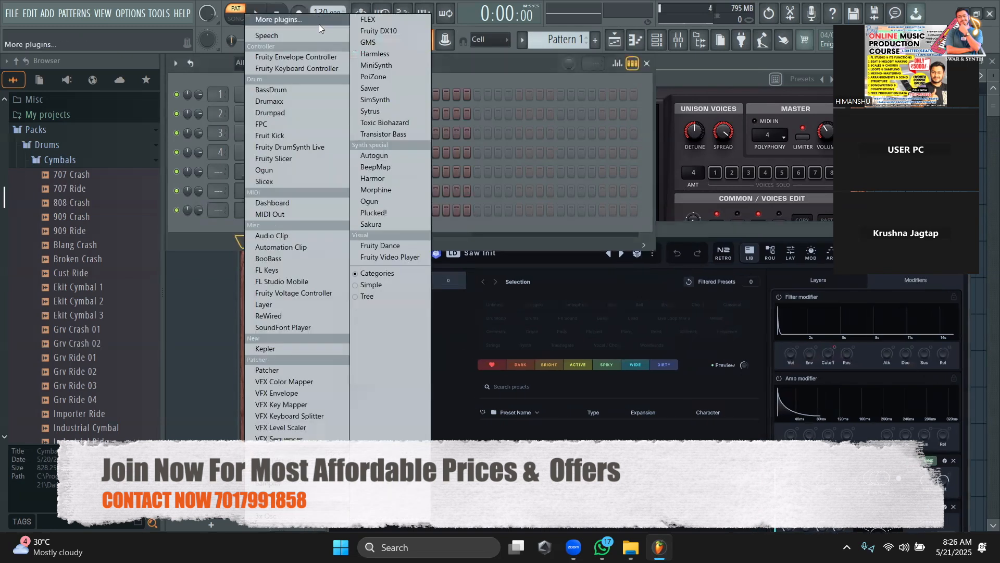
click(318, 24)
text(swar)
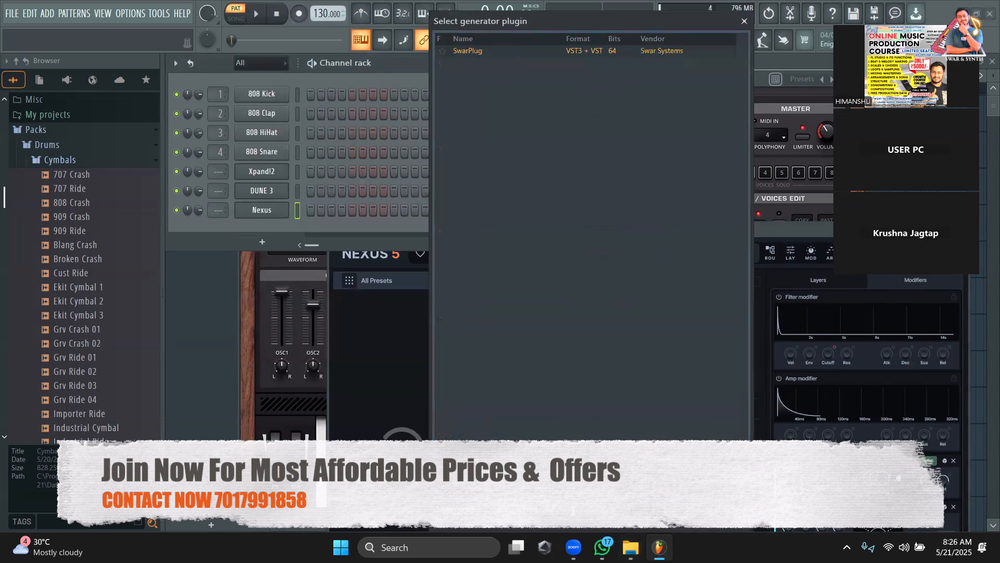
double_click(596, 52)
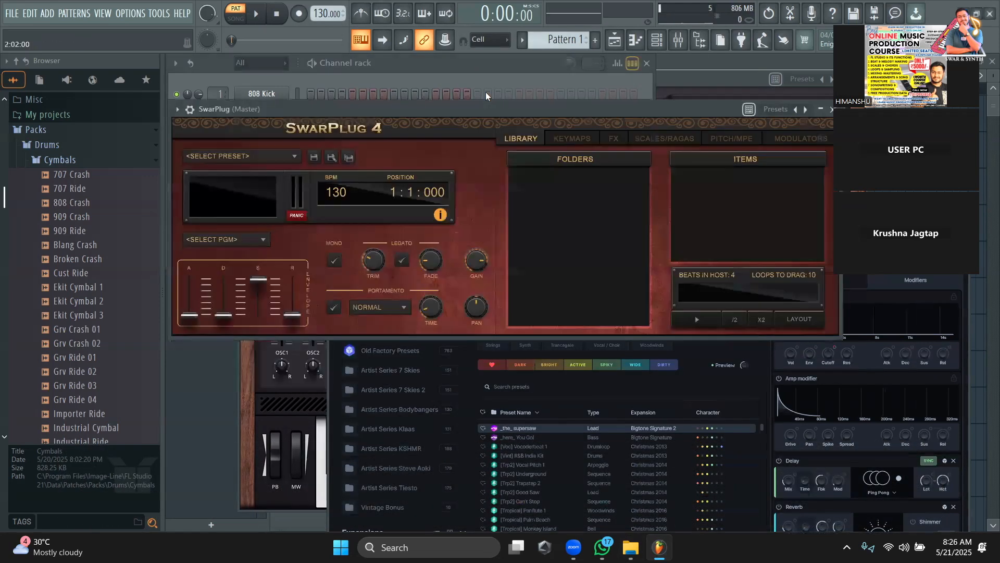
Step: Search the generator plugins for "kontakt" and add Kontakt 7 as a new channel
click(485, 92)
click(265, 263)
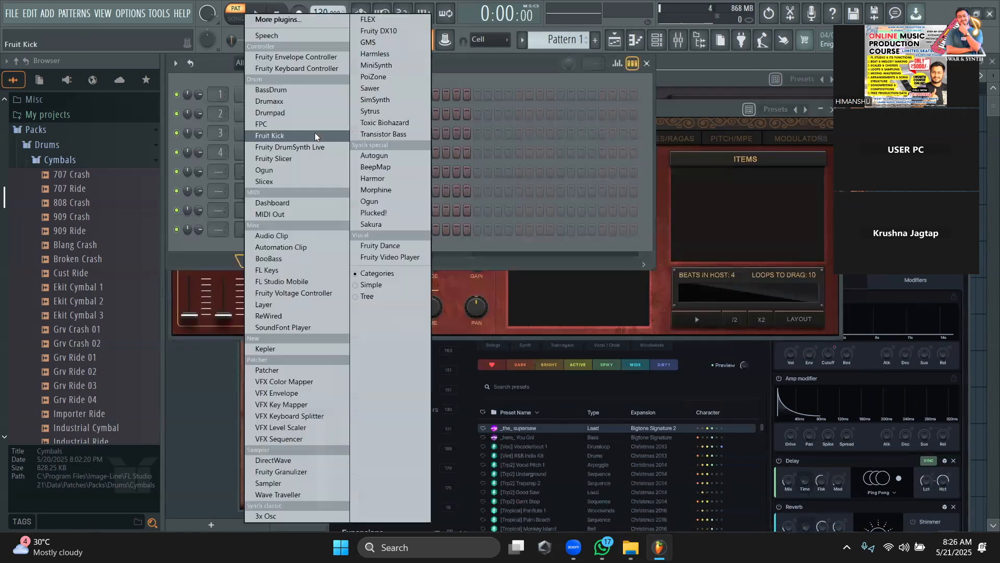
click(305, 19)
text(kontakt)
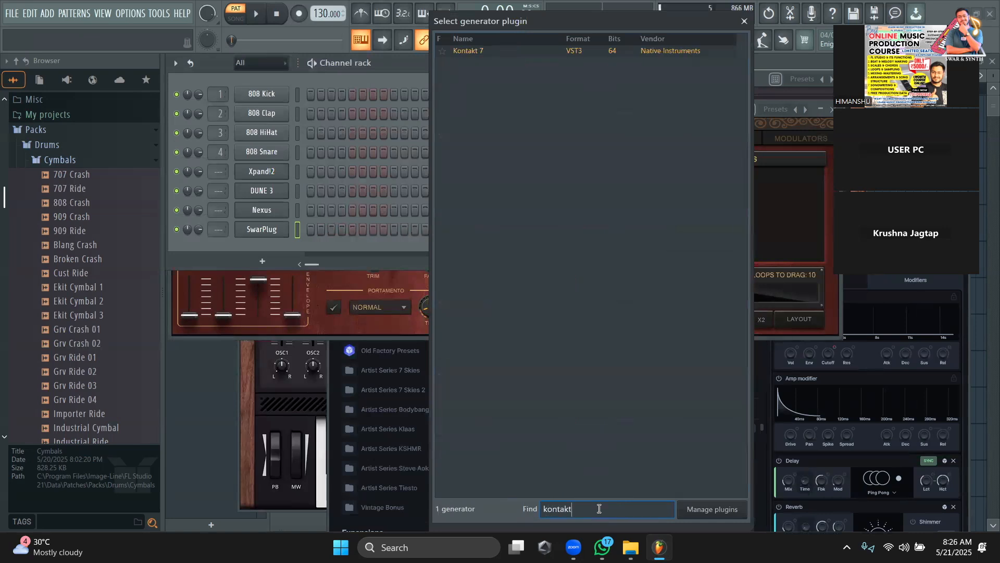
double_click(598, 54)
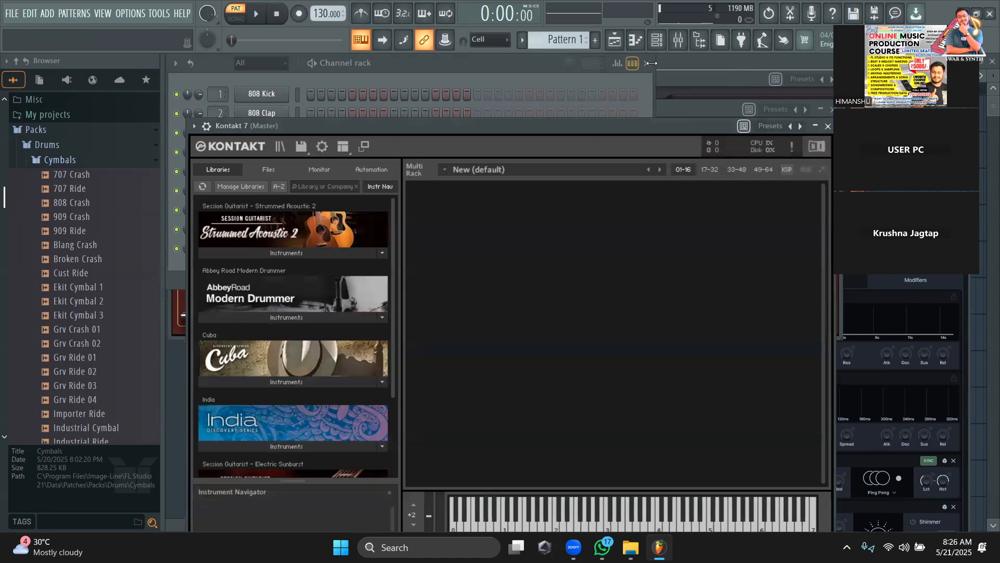
Step: Clear the open plugin windows from view and show the channel rack on its own over the playlist
click(527, 73)
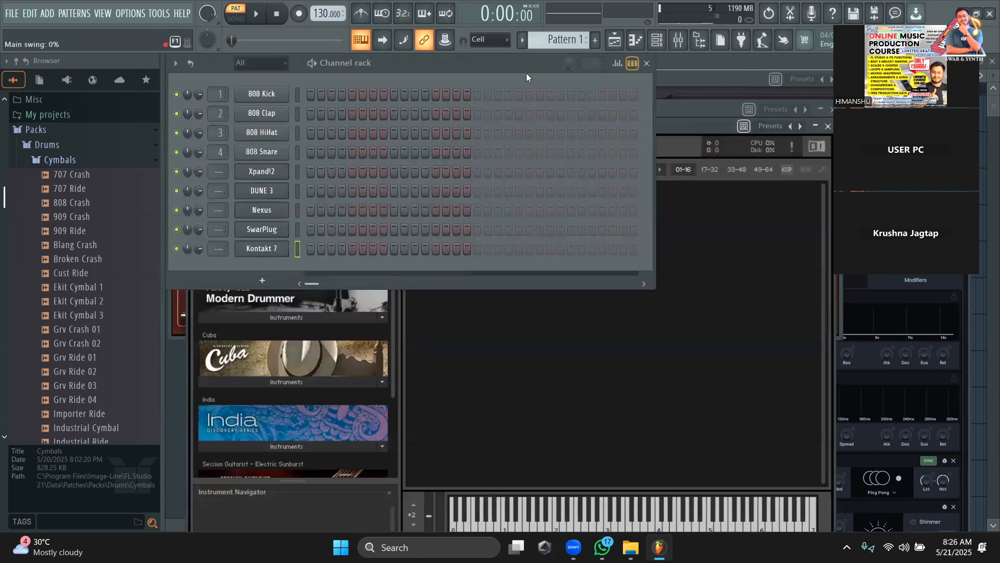
click(689, 74)
click(677, 59)
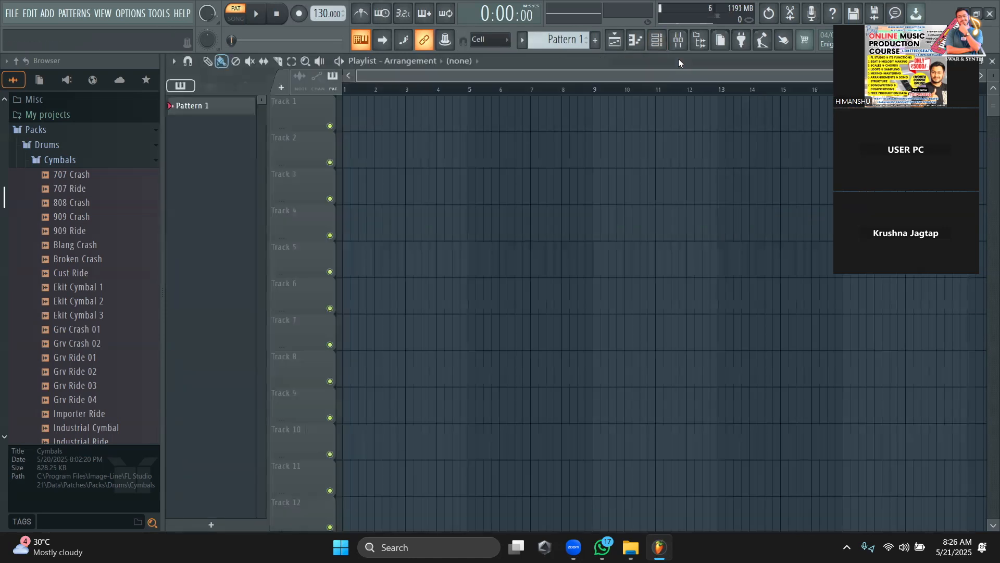
click(657, 40)
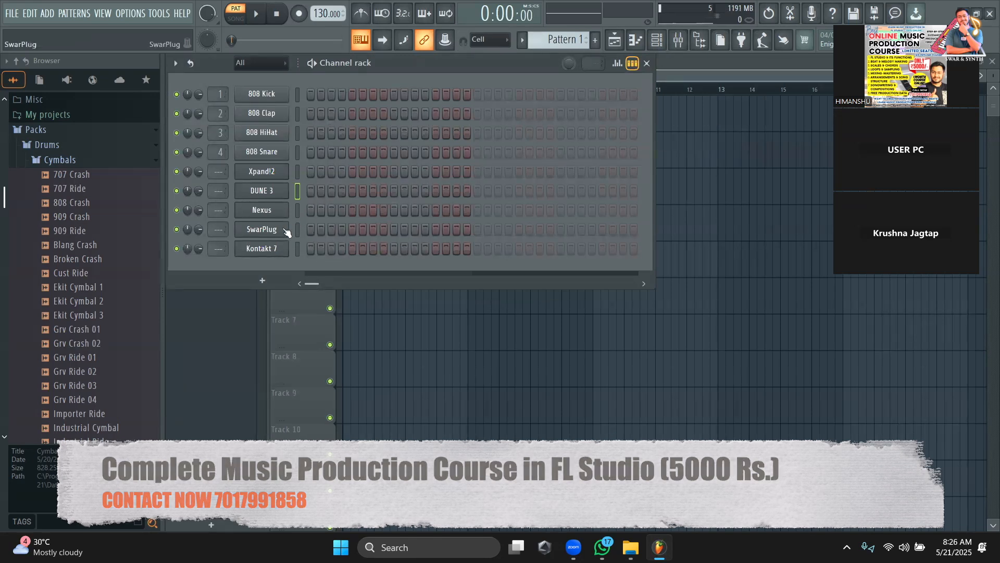
Step: Open SwarPlug from the channel rack, move its window over the rack, and load the SANTOOR preset
click(279, 229)
drag(330, 114, 359, 108)
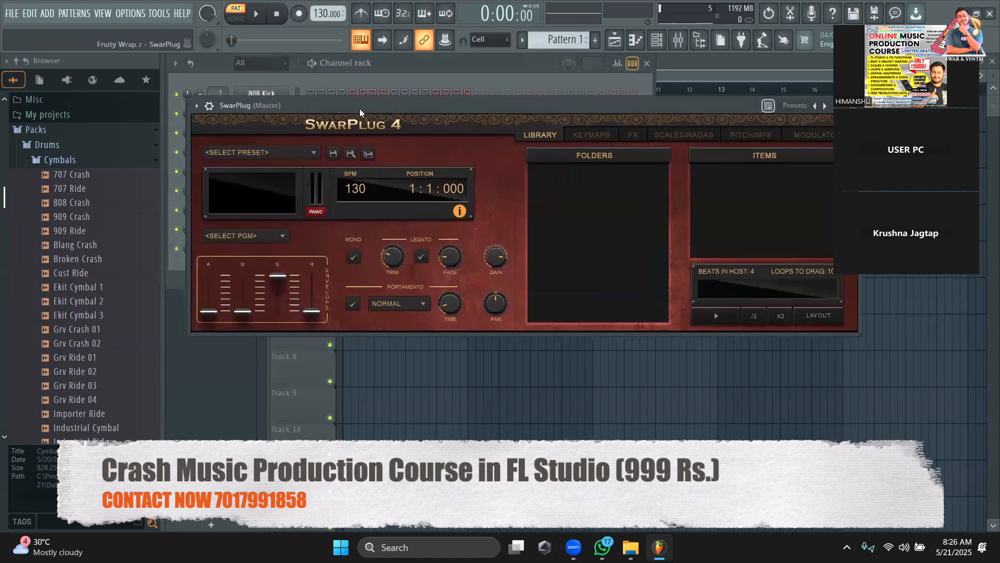
click(209, 105)
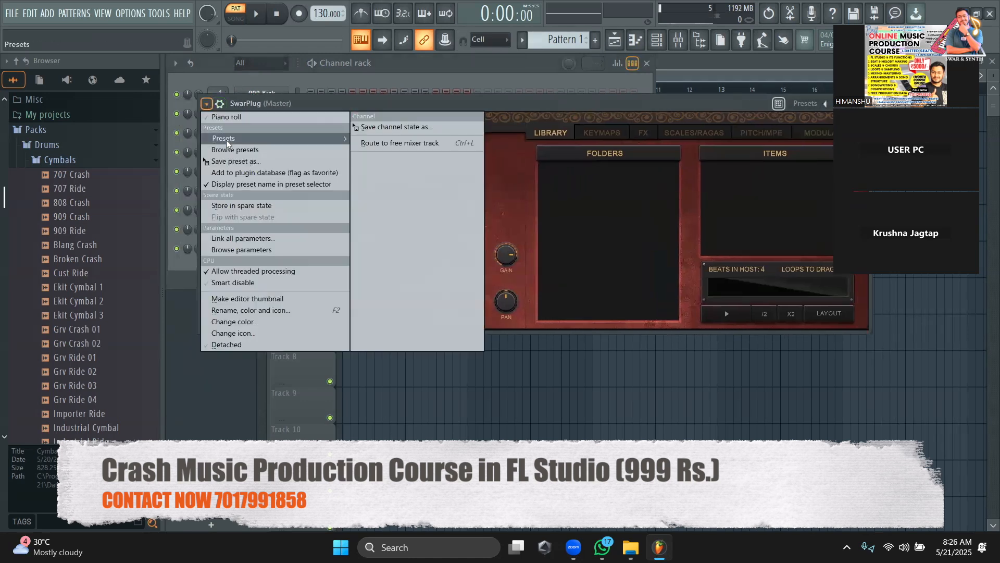
mouse_move(228, 142)
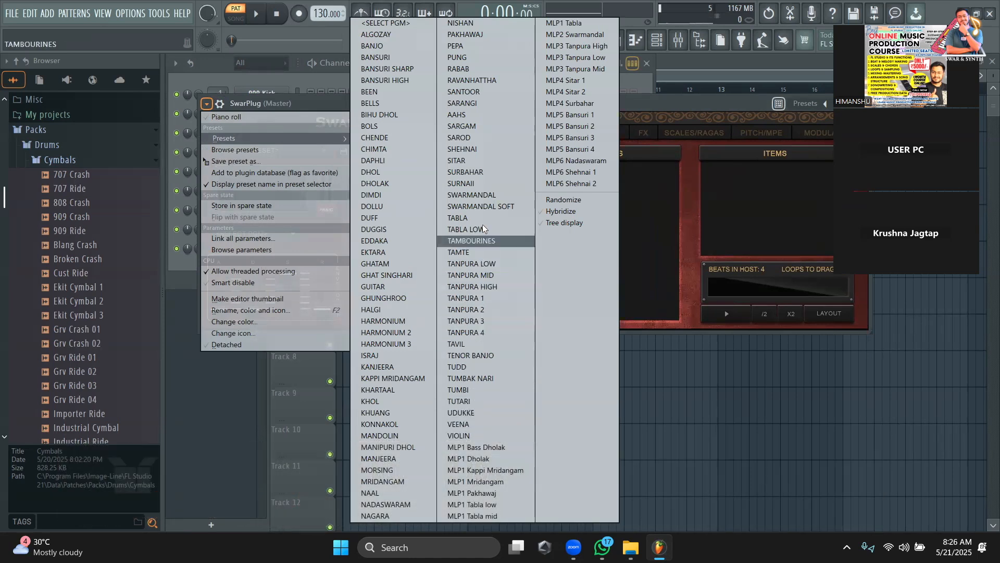
click(463, 92)
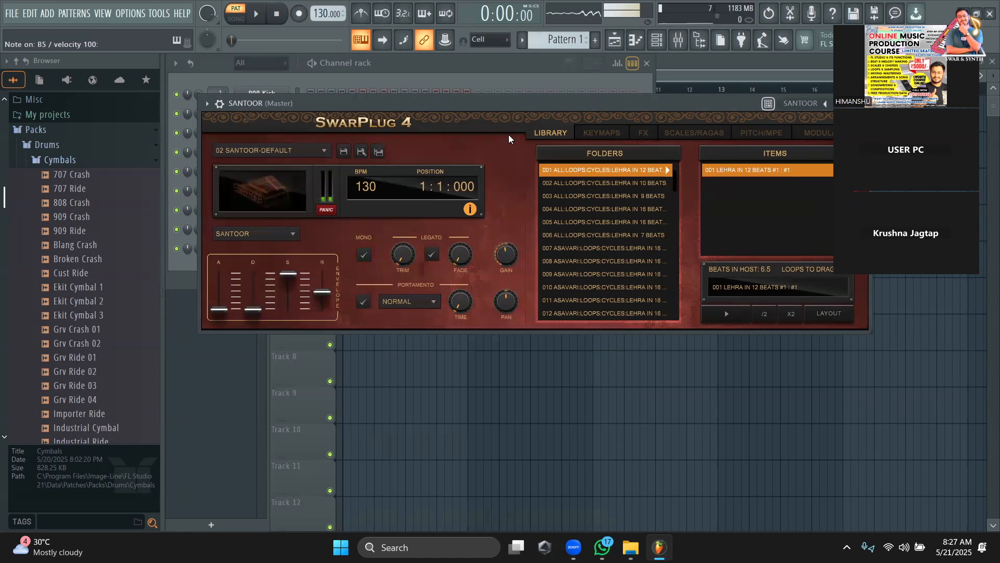
Step: Replace SwarPlug's loaded sound with the MLP5 Bansuri 1 preset
click(207, 103)
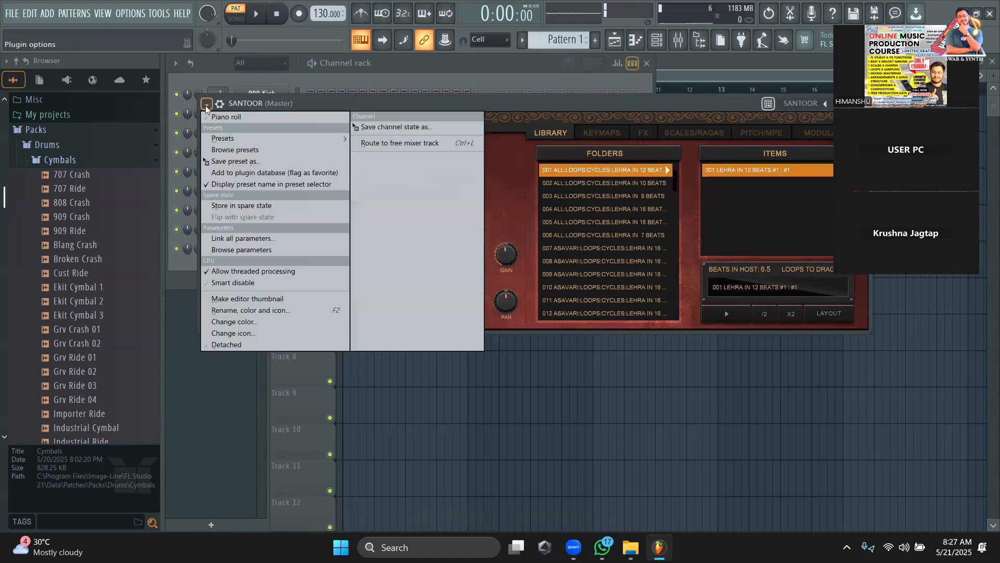
mouse_move(237, 137)
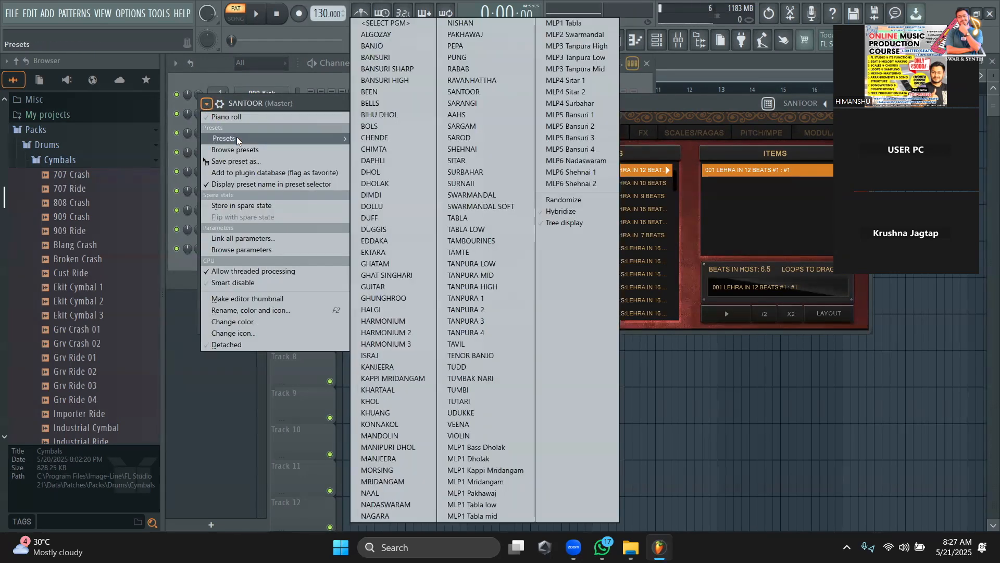
click(558, 116)
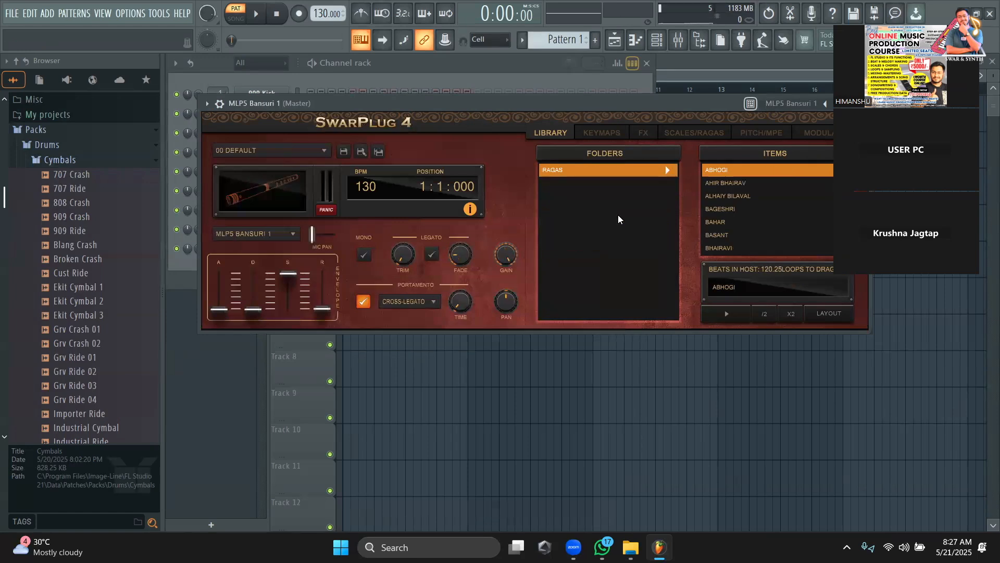
Step: Play a short run of notes to audition the bansuri sound in SwarPlug
key(t)
key(y)
key(u)
key(v)
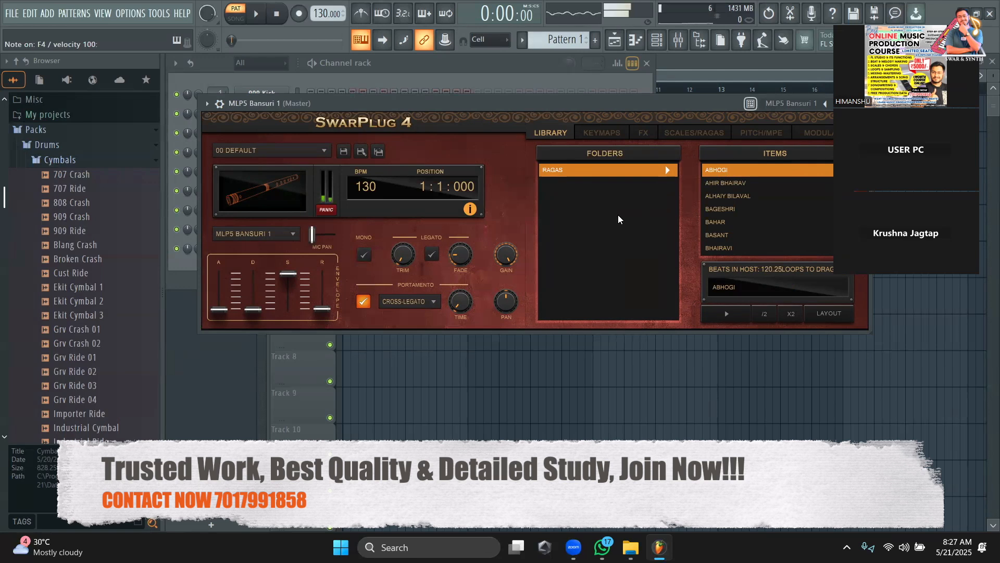
key(n)
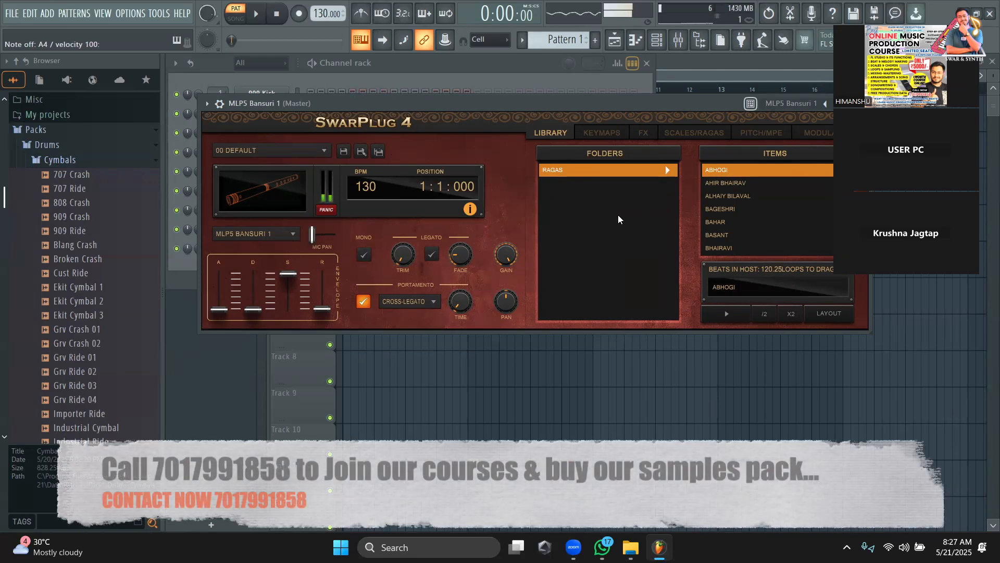
key(m)
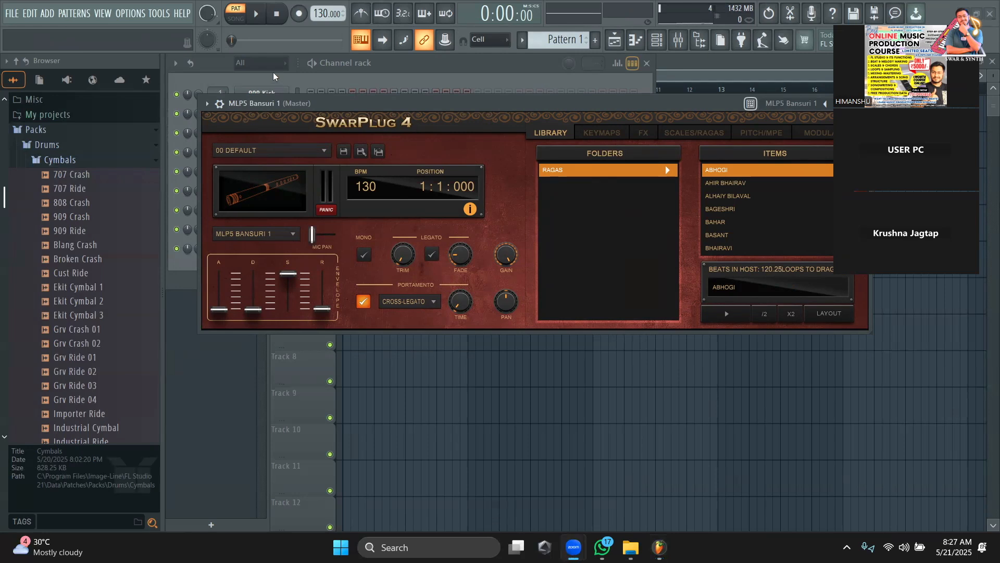
Step: Filter the channel rack to the Unsorted group, open Nexus, and move its window up over the rack
key(Page_Down)
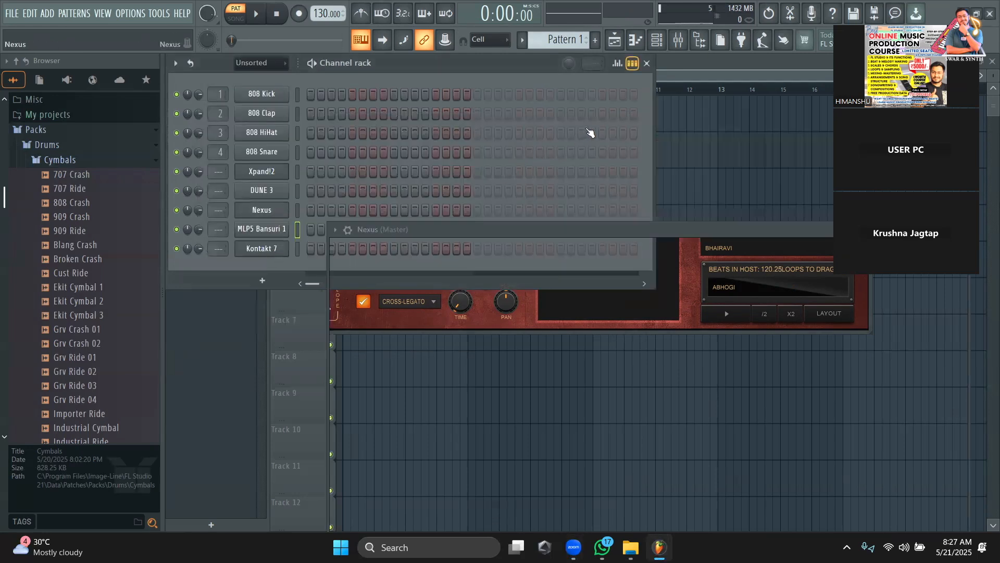
drag(442, 232, 340, 63)
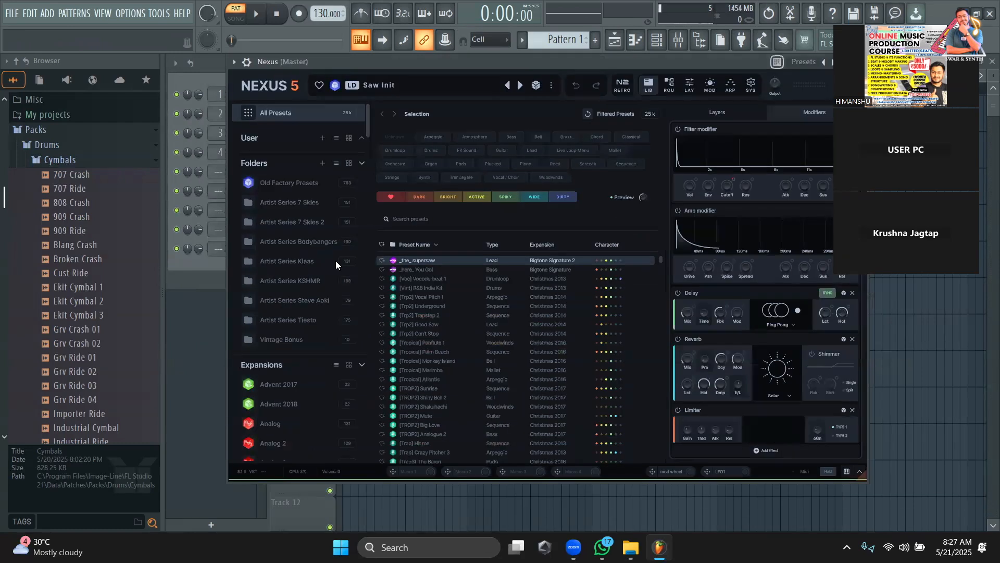
Step: Look through the Nexus expansions list, from Advent 2017 down to the Vintage packs, and return to its early entries
scroll(304, 357, down, 8)
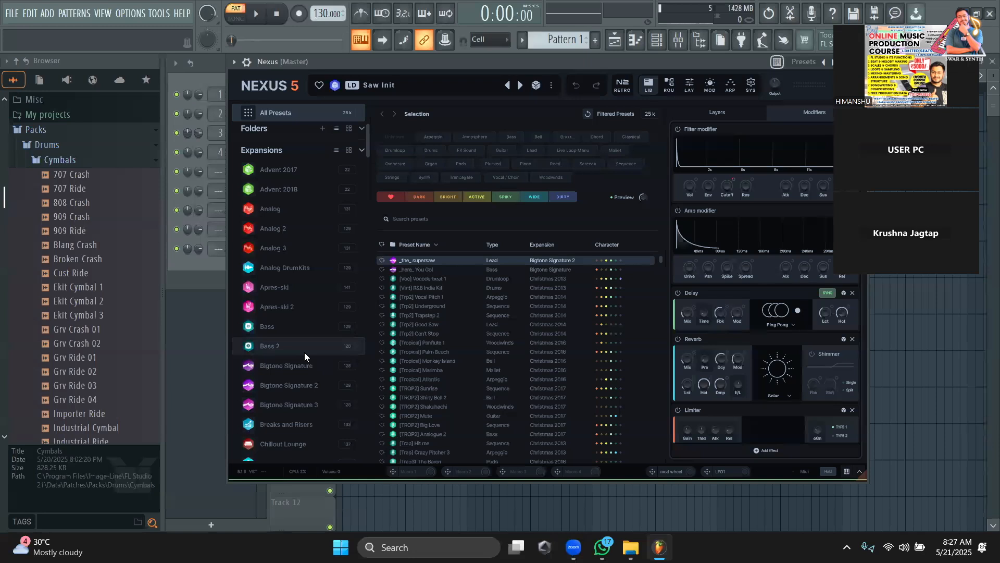
scroll(304, 352, down, 1)
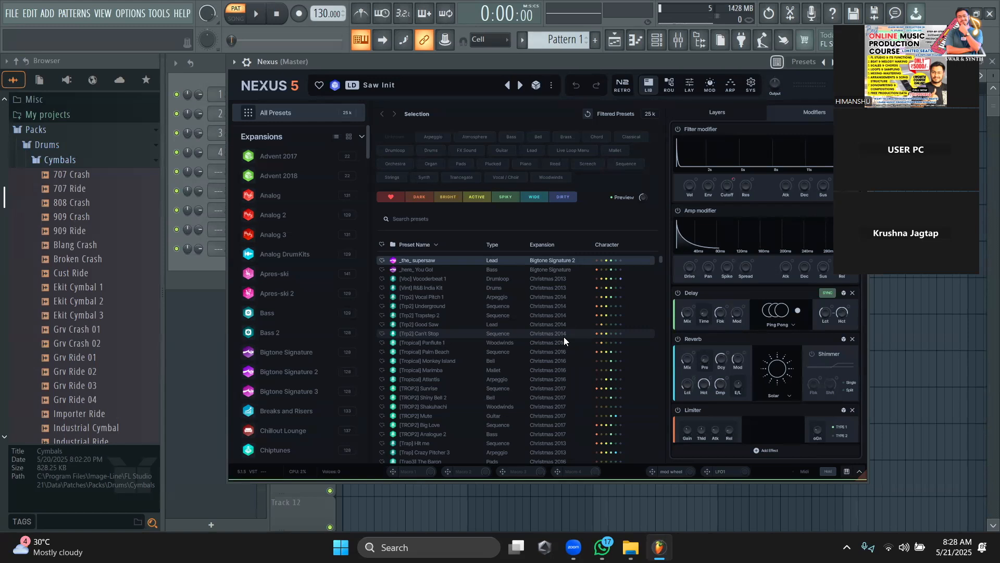
scroll(274, 316, down, 5)
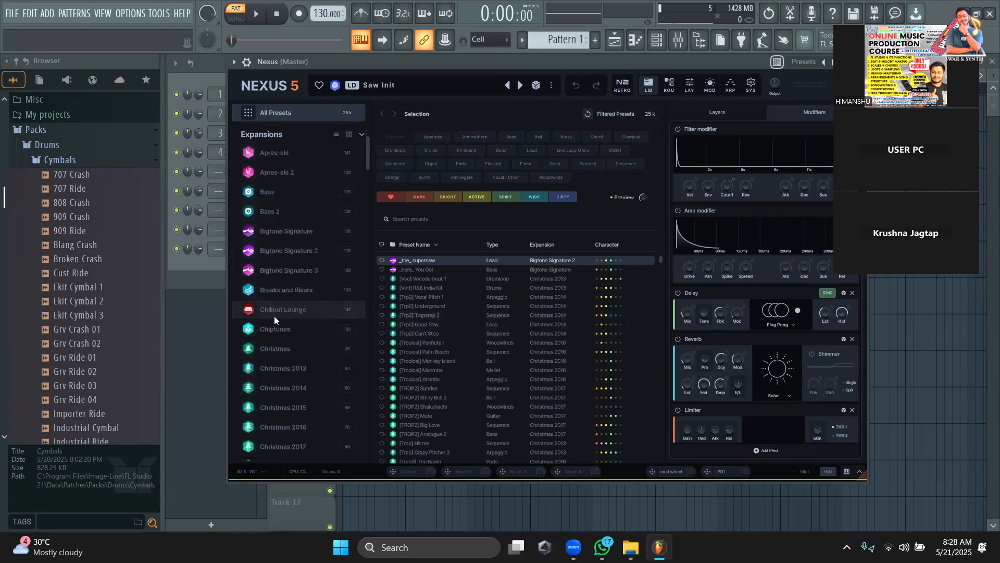
scroll(274, 315, down, 4)
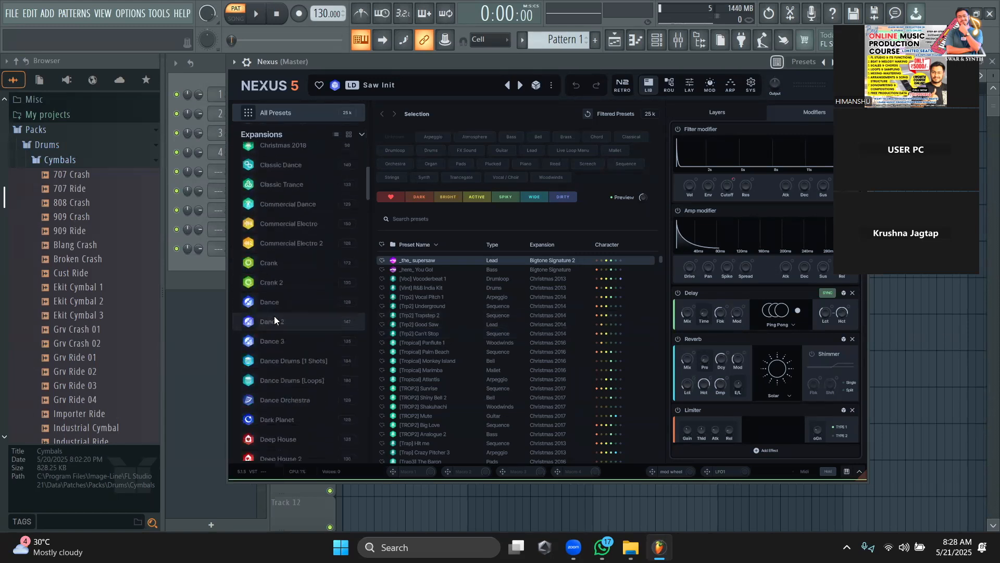
scroll(273, 268, down, 5)
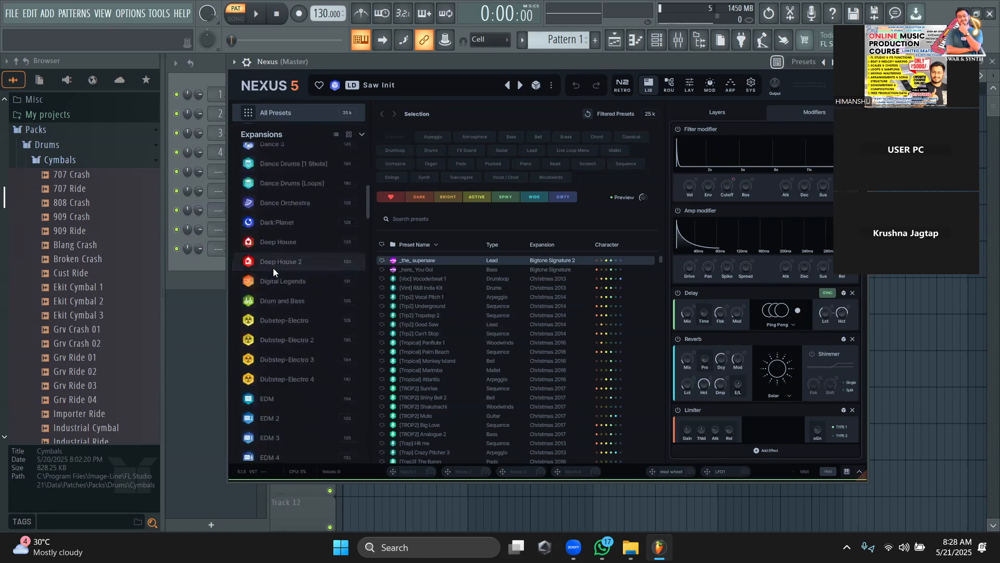
scroll(308, 226, down, 5)
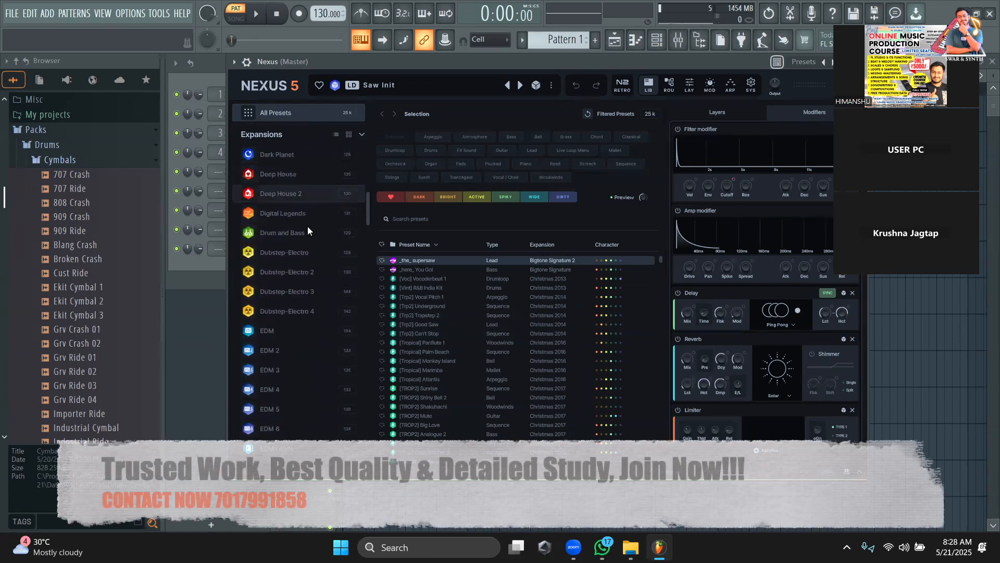
scroll(301, 302, down, 5)
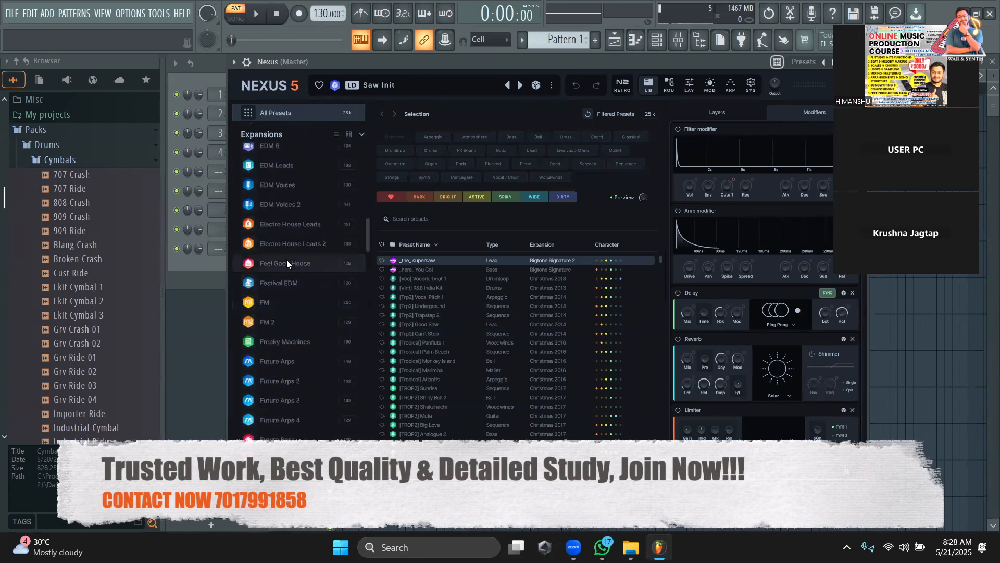
scroll(286, 315, down, 6)
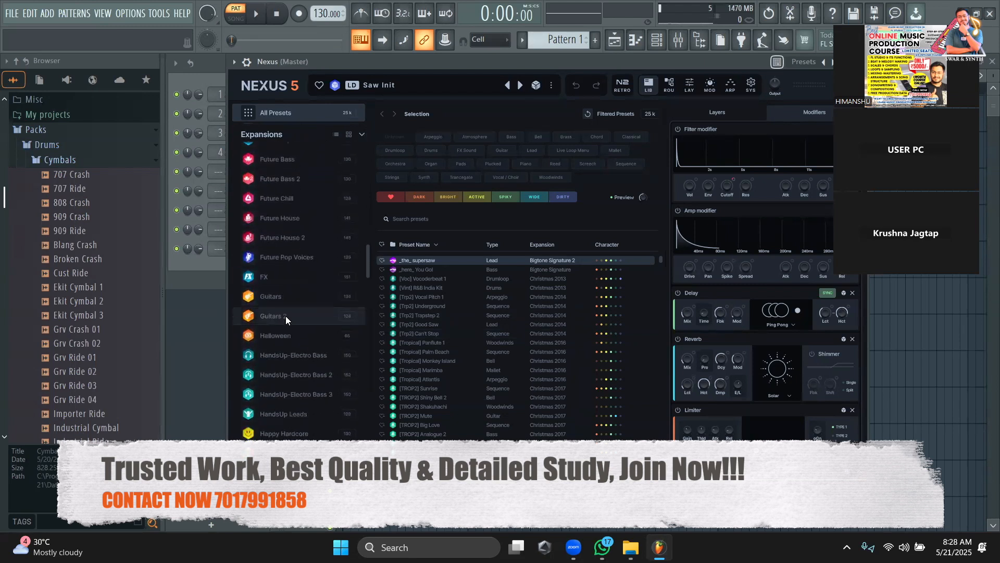
scroll(286, 316, down, 5)
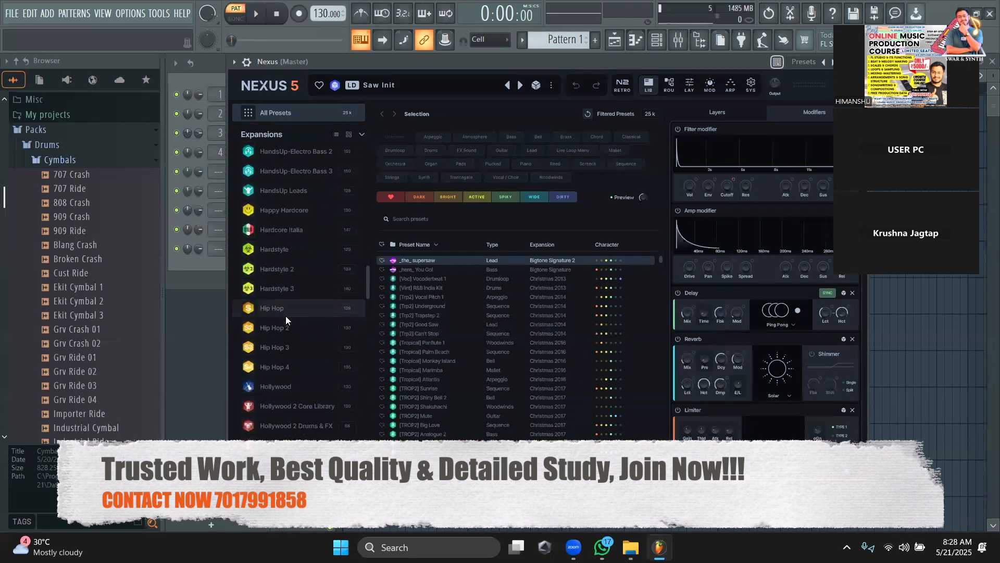
scroll(283, 287, down, 5)
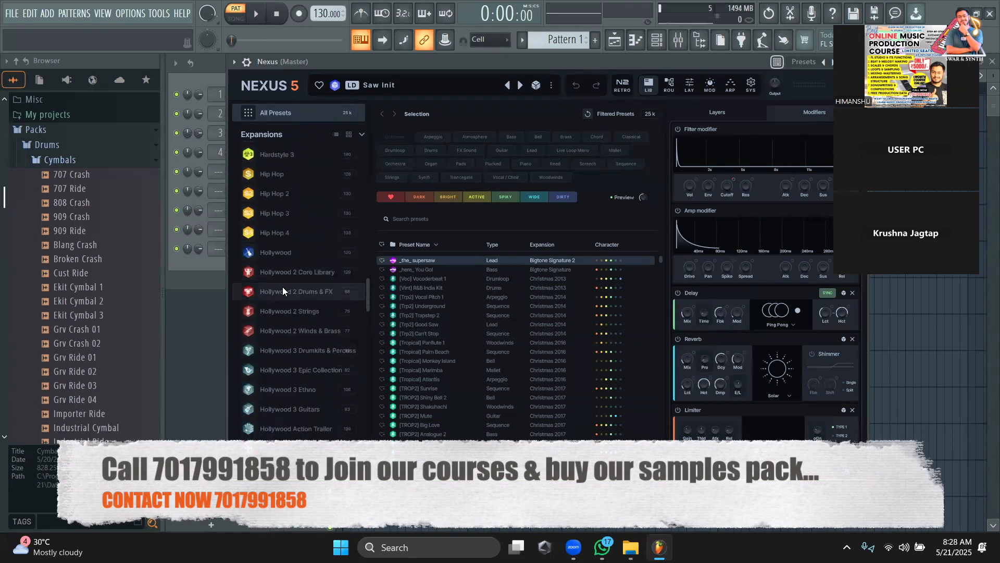
scroll(282, 291, down, 5)
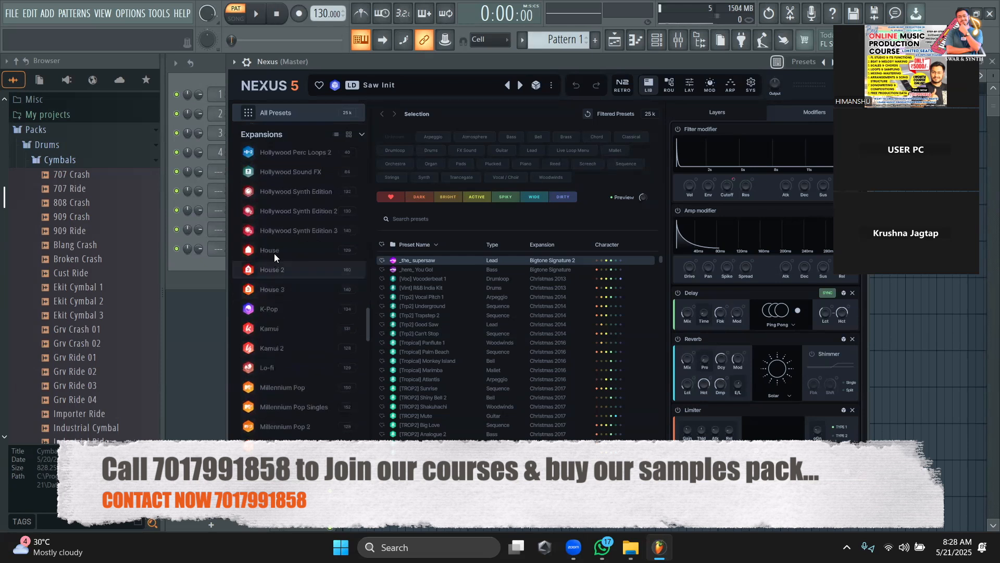
scroll(281, 291, down, 5)
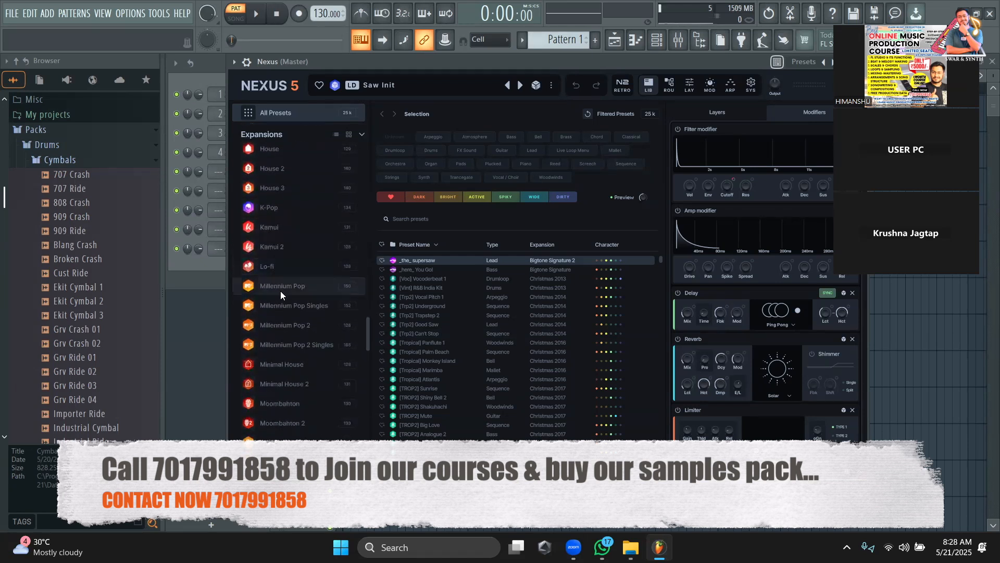
scroll(280, 291, down, 5)
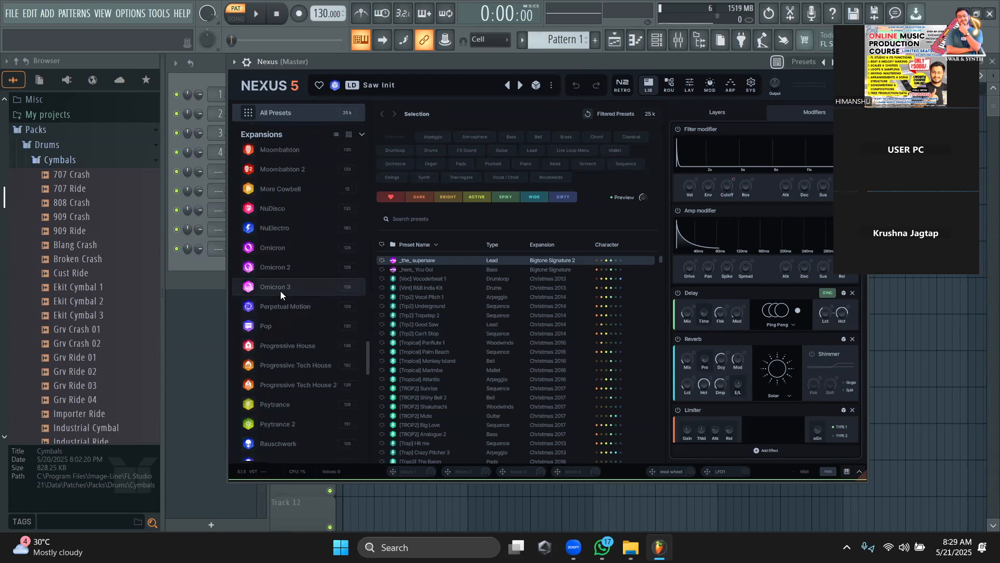
scroll(280, 290, down, 5)
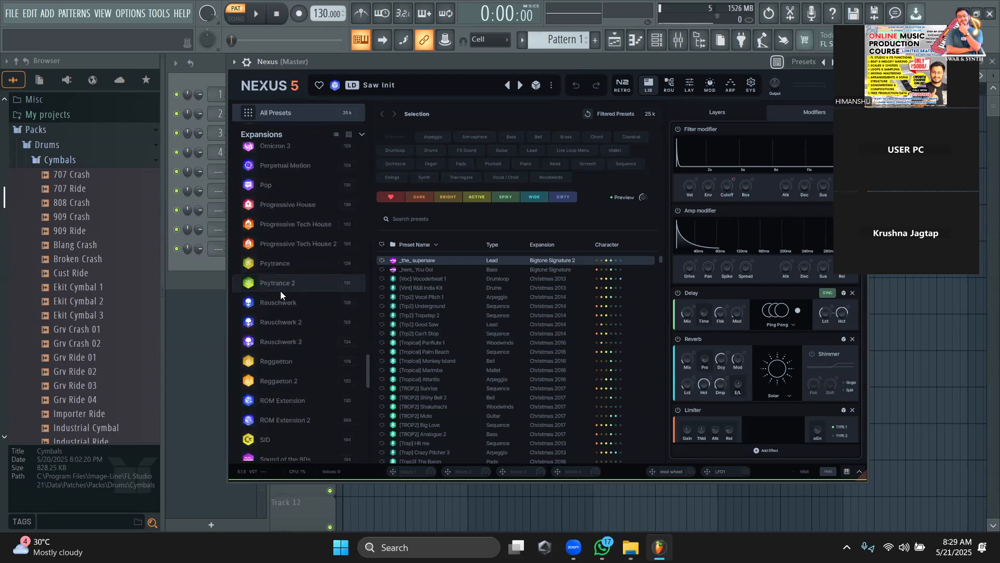
scroll(280, 291, down, 5)
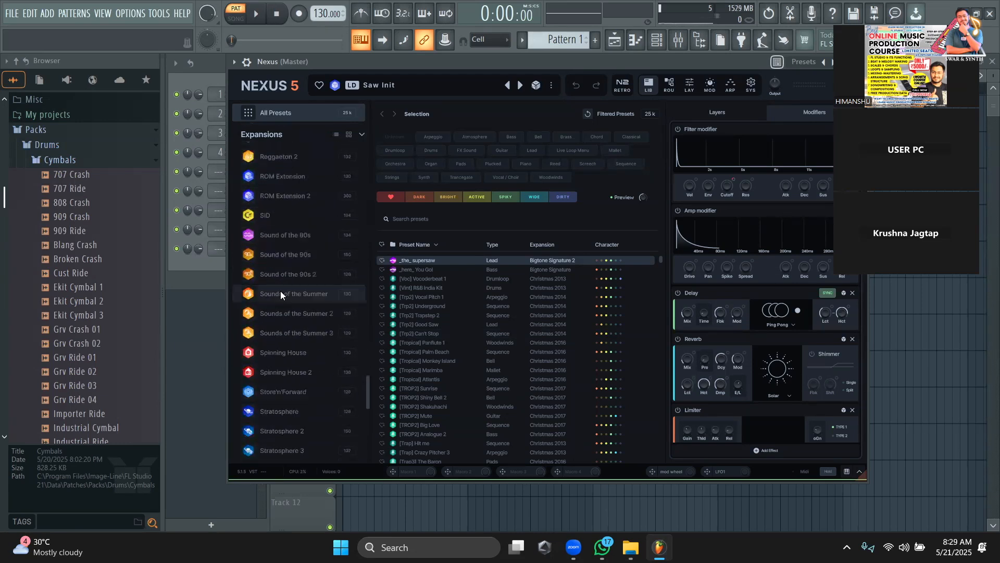
scroll(301, 284, down, 1)
scroll(305, 276, down, 3)
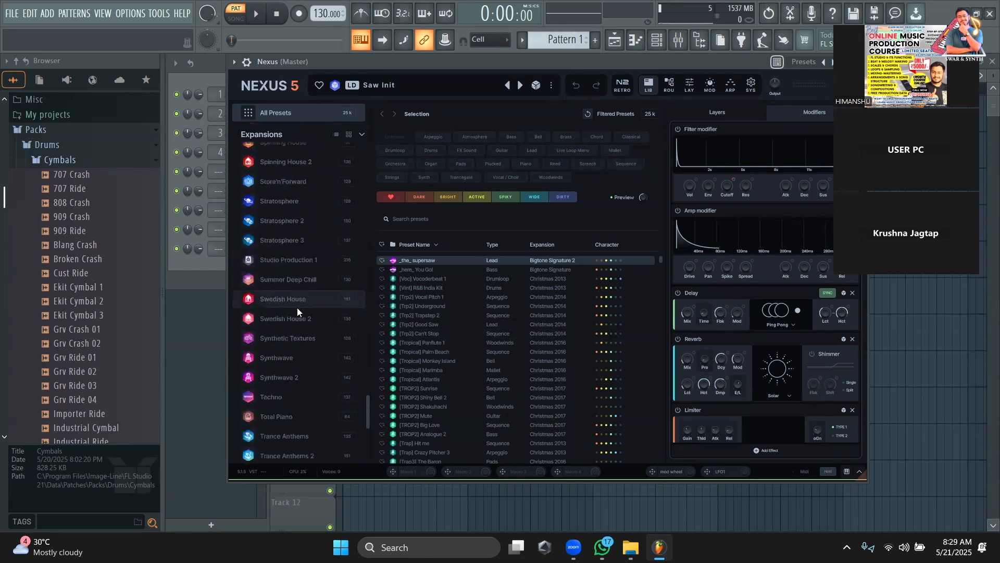
scroll(297, 308, down, 3)
scroll(297, 298, down, 2)
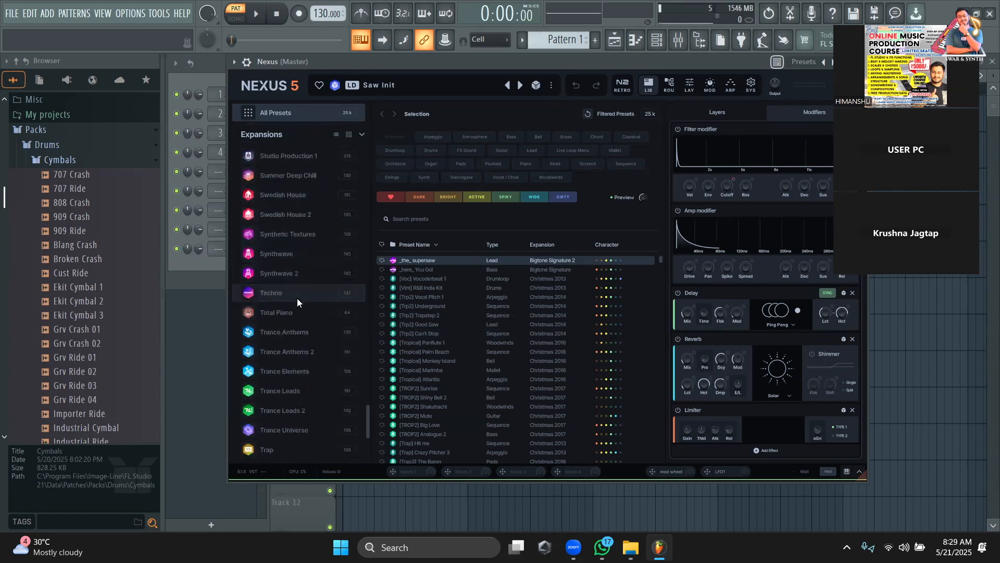
scroll(297, 323, down, 6)
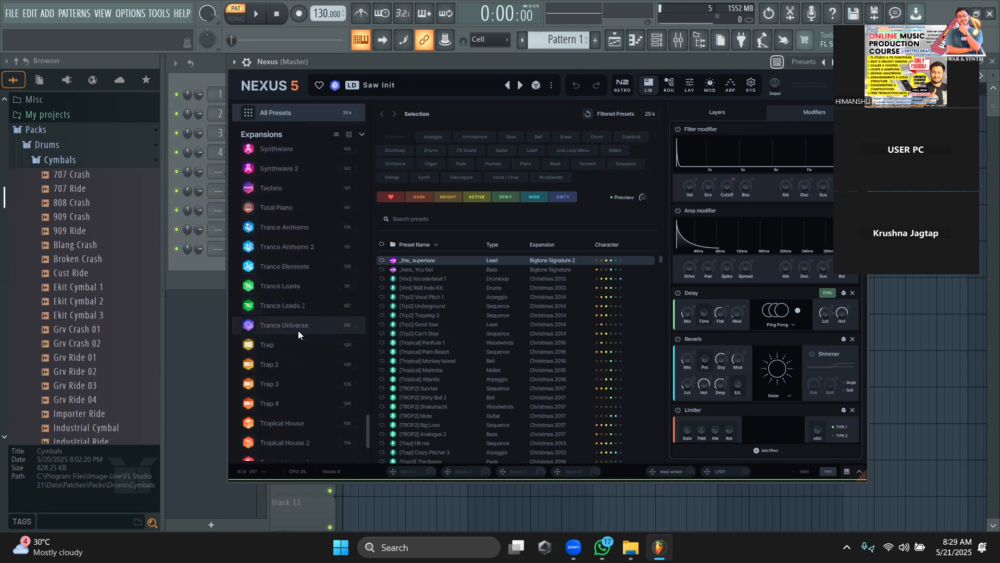
scroll(284, 315, down, 2)
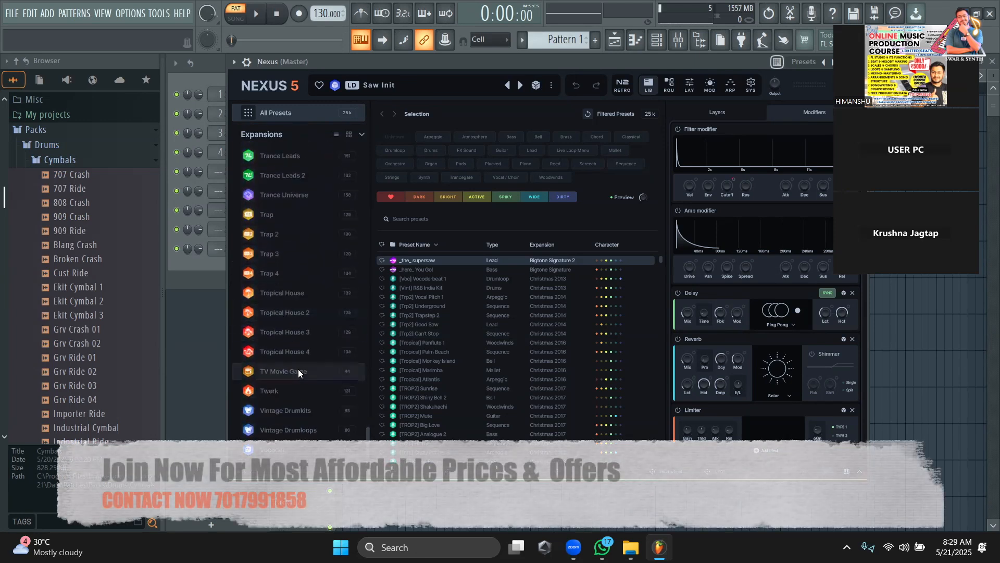
scroll(314, 314, up, 15)
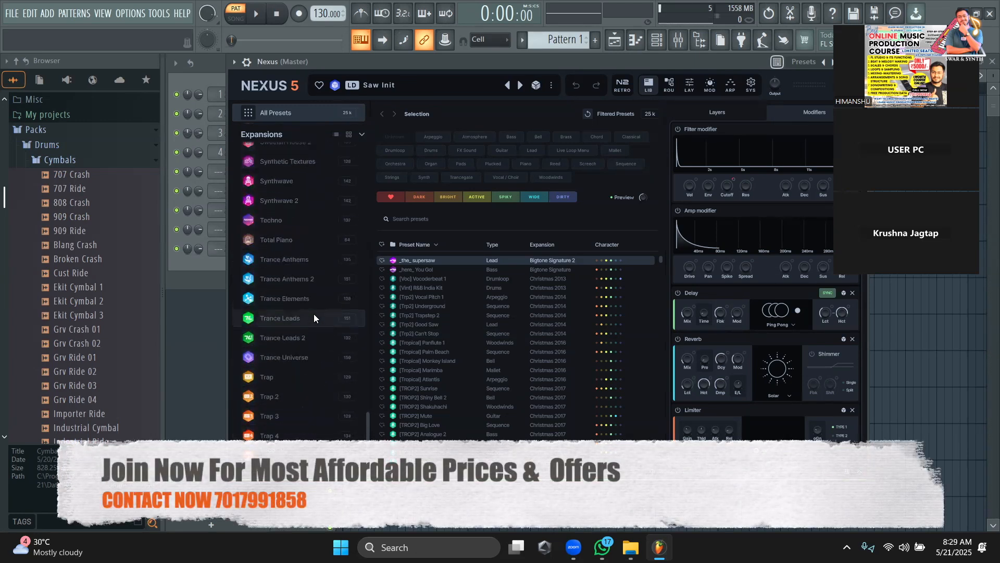
scroll(313, 314, up, 20)
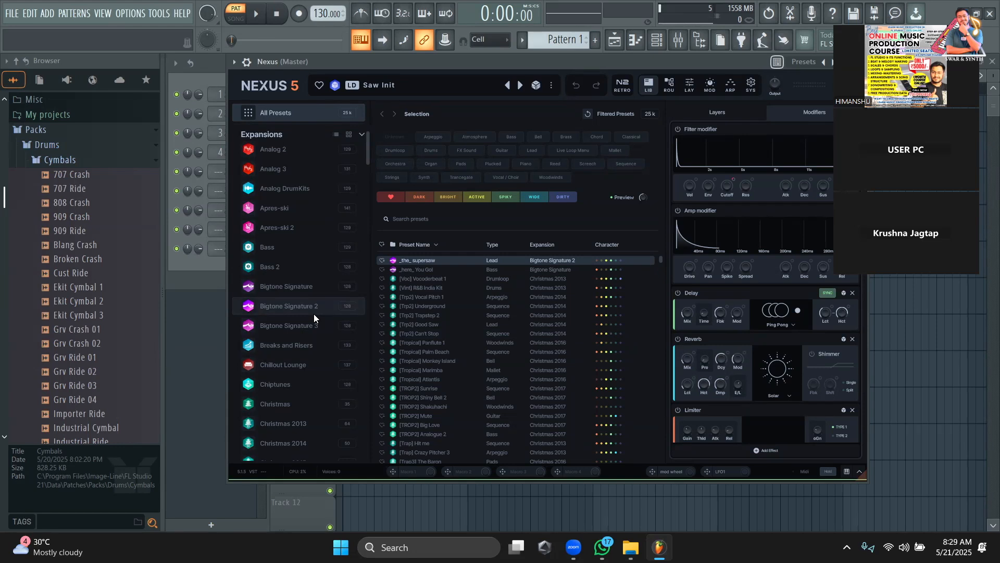
scroll(313, 314, down, 3)
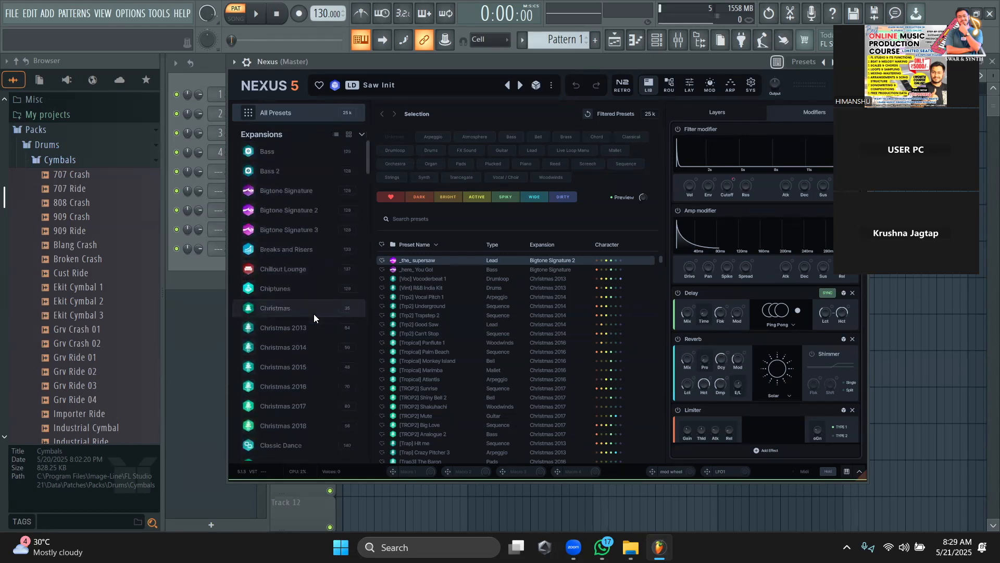
scroll(314, 318, down, 7)
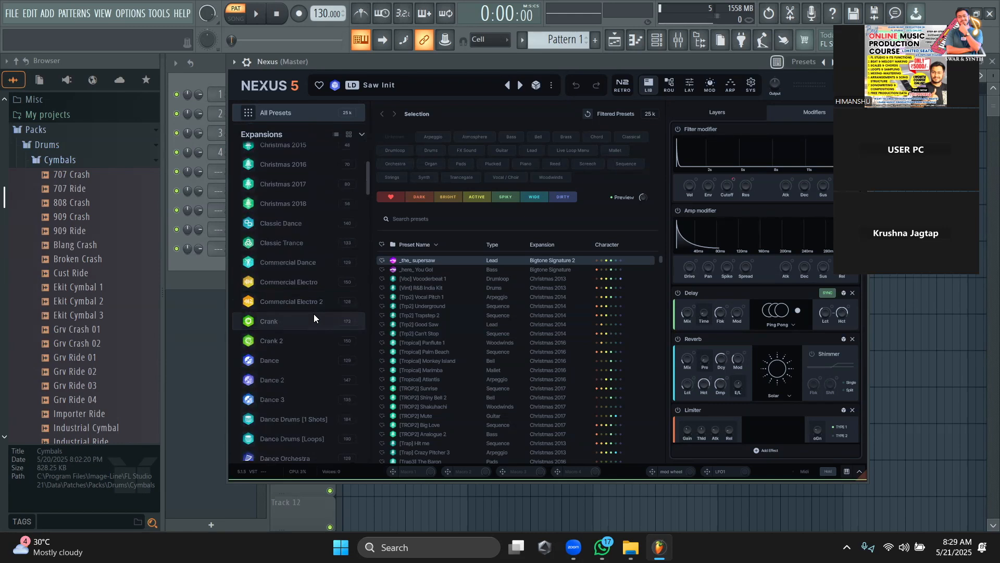
Step: Bring the channel rack forward, open Kontakt 7, and move its window up over the rack
scroll(314, 315, down, 1)
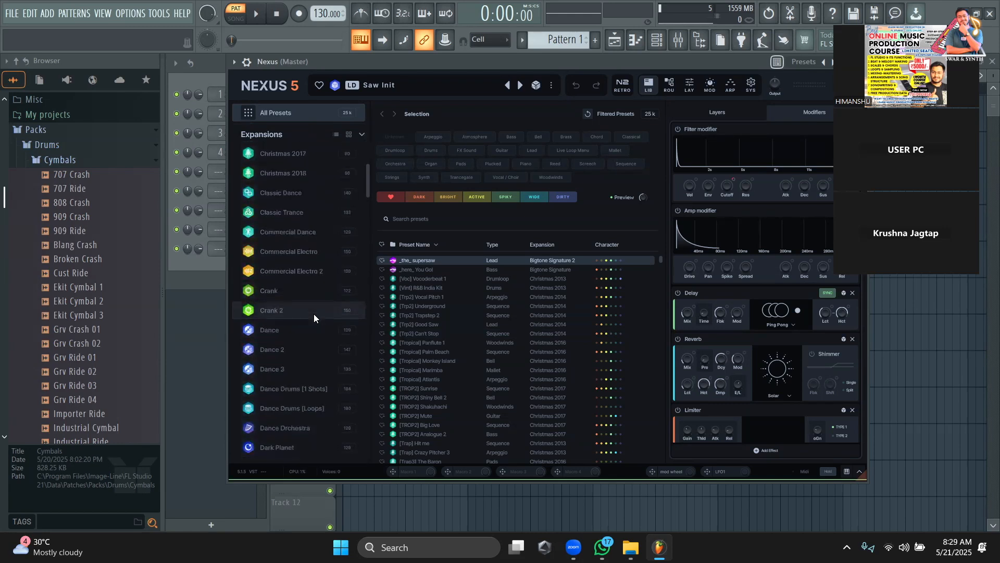
click(210, 262)
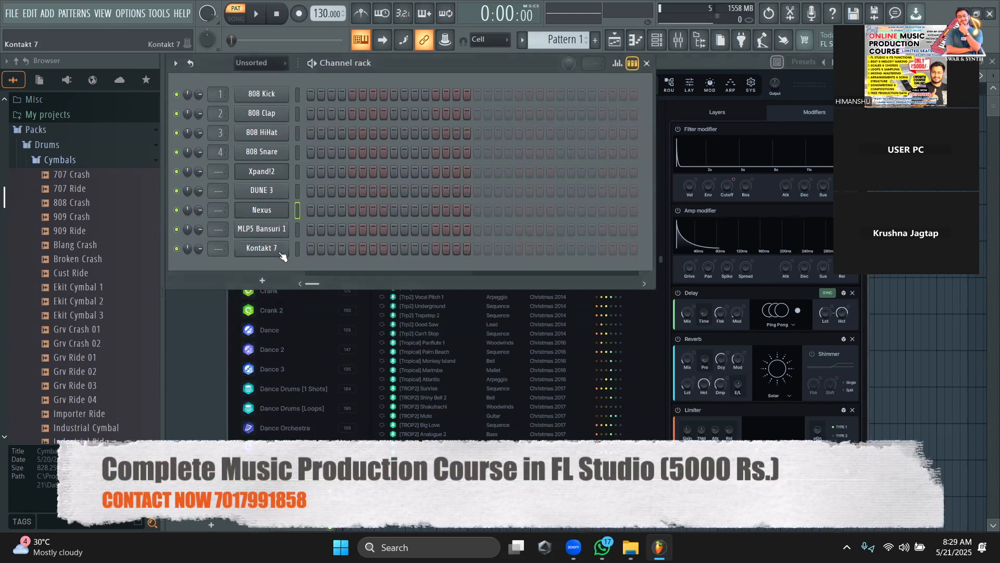
click(280, 249)
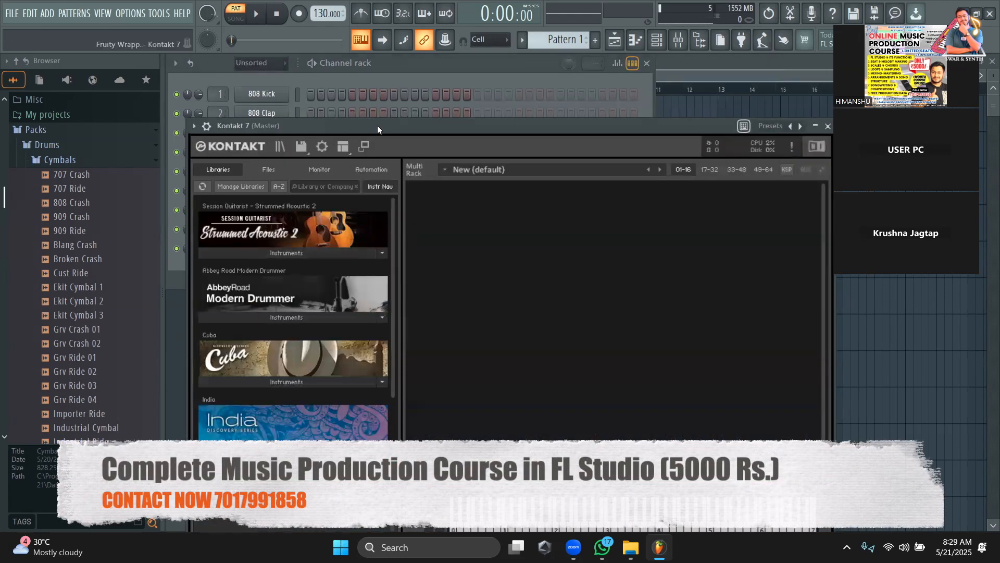
drag(377, 125, 394, 61)
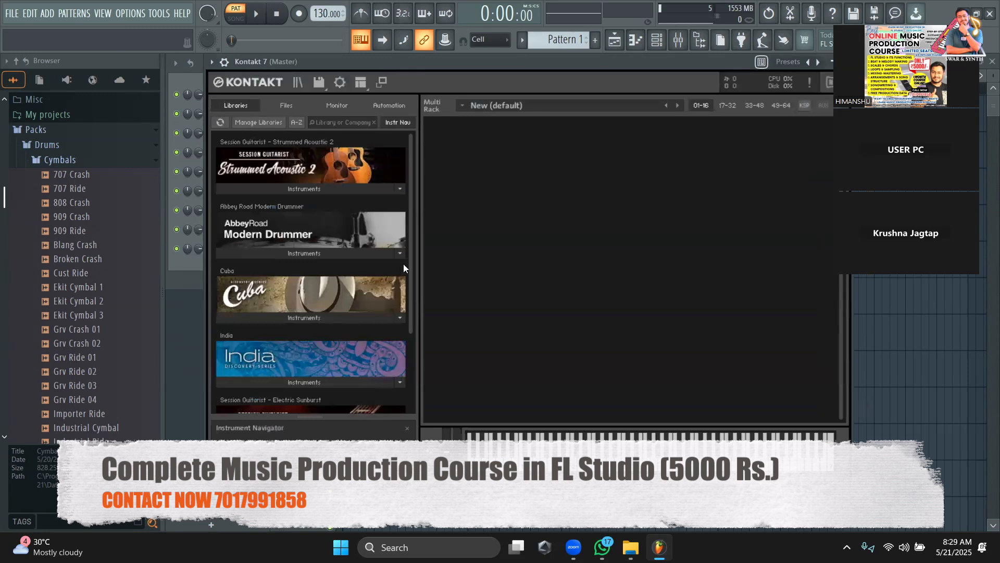
Step: Browse Kontakt's library list and expand the India library's instruments
scroll(403, 264, down, 3)
scroll(402, 263, down, 1)
scroll(408, 243, down, 3)
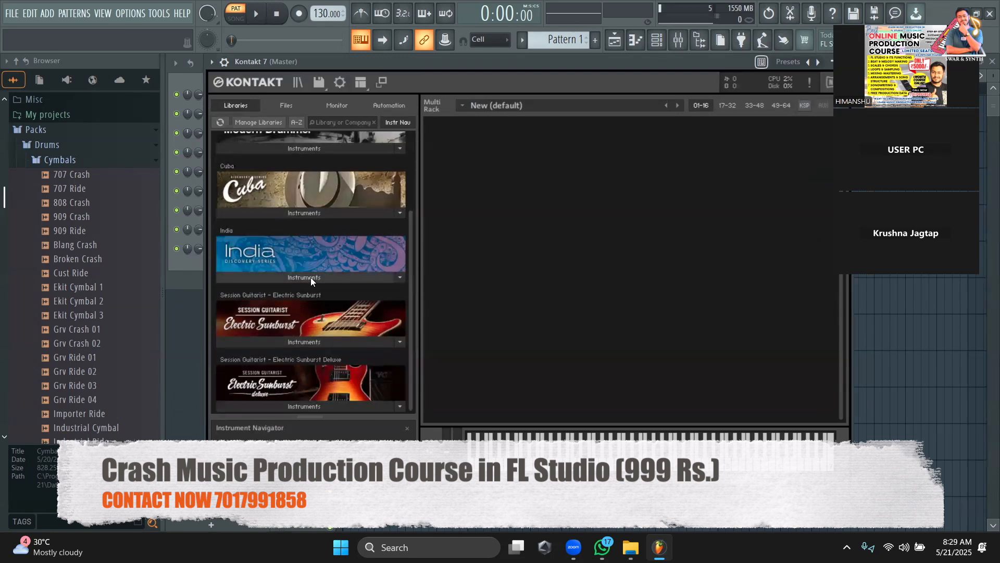
click(400, 277)
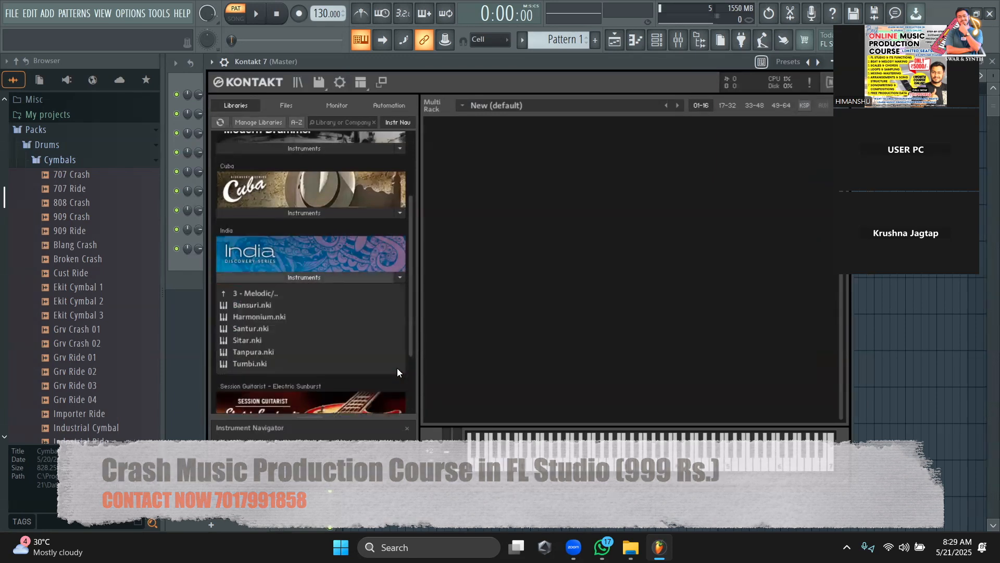
scroll(311, 275, up, 3)
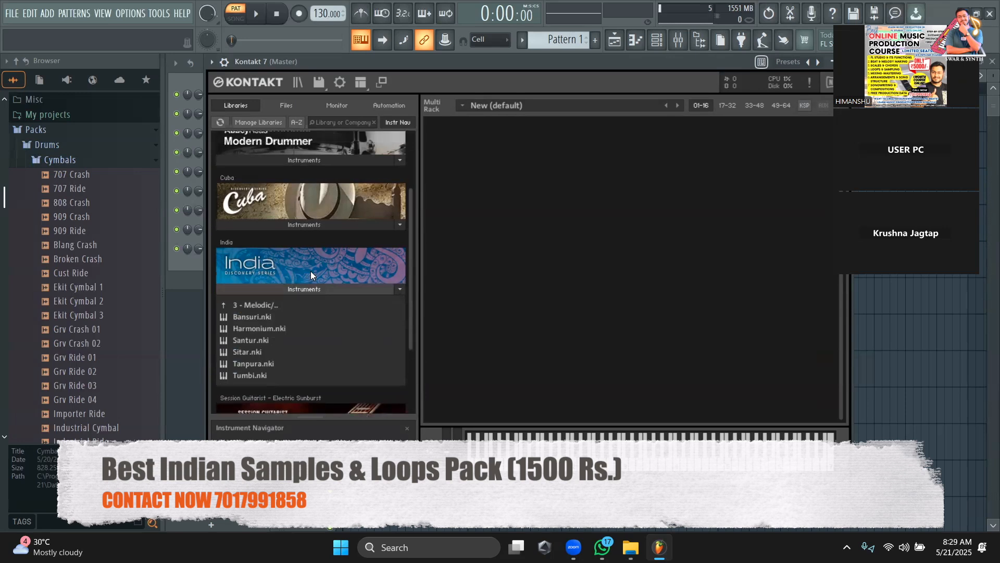
scroll(311, 275, down, 1)
scroll(311, 272, down, 3)
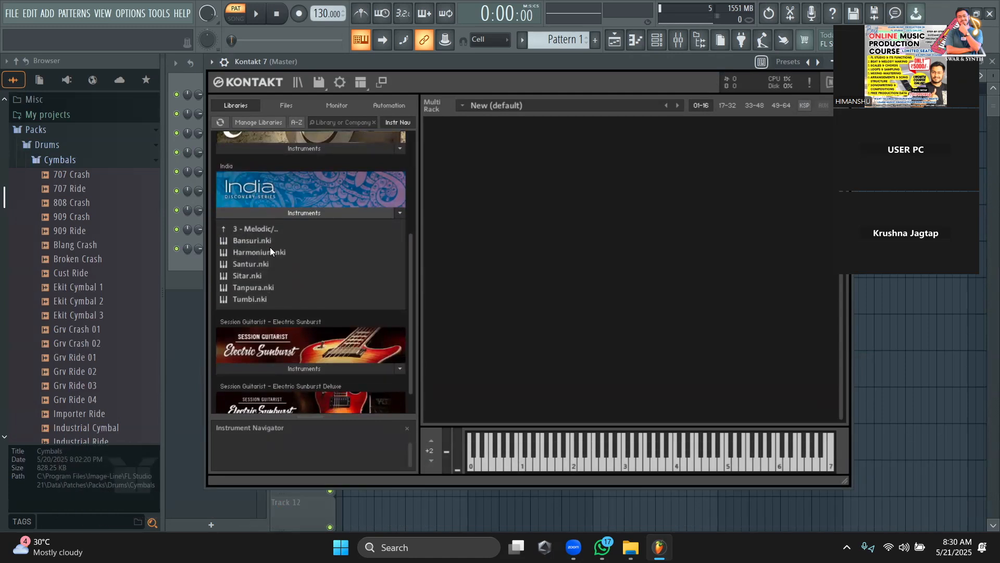
Step: Load Harmonium.nki from the India library into the multi rack, then open and close its stop and coupler settings
click(262, 258)
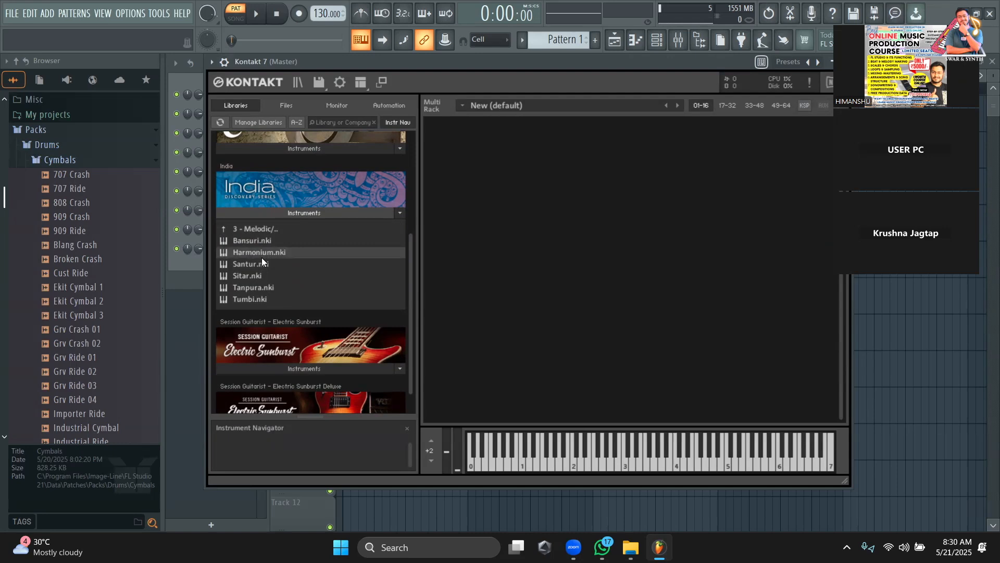
click(253, 289)
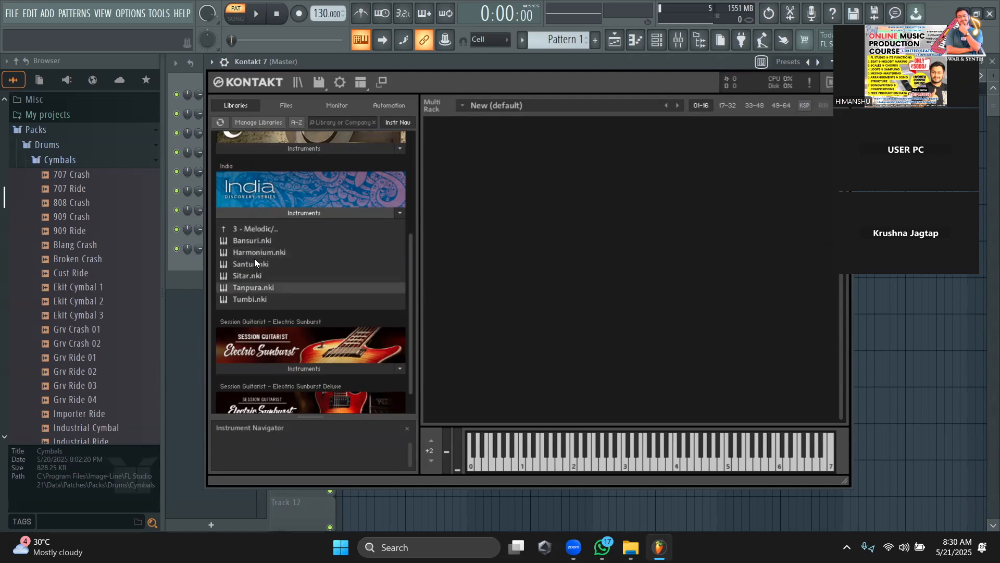
click(256, 256)
drag(257, 256, 520, 289)
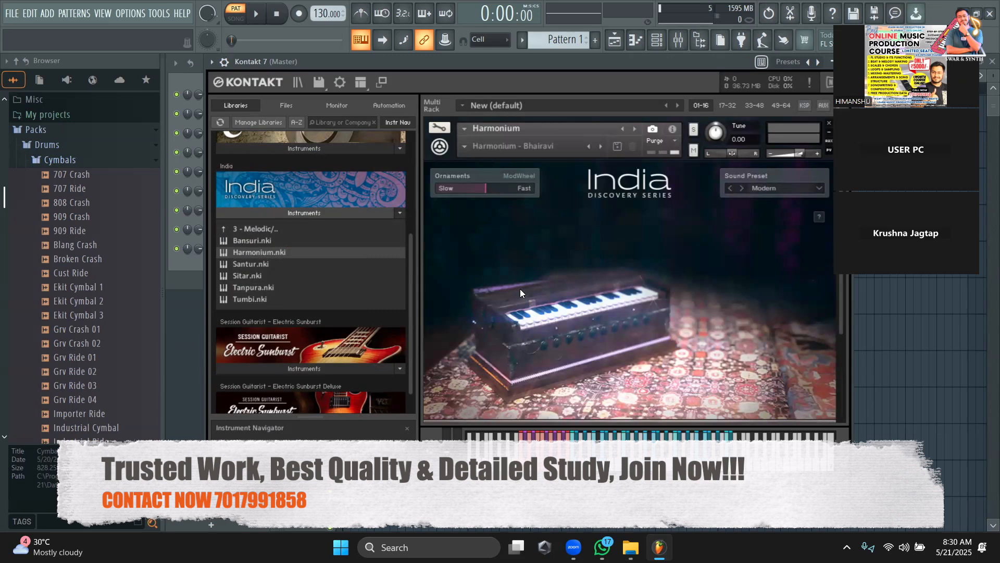
click(581, 340)
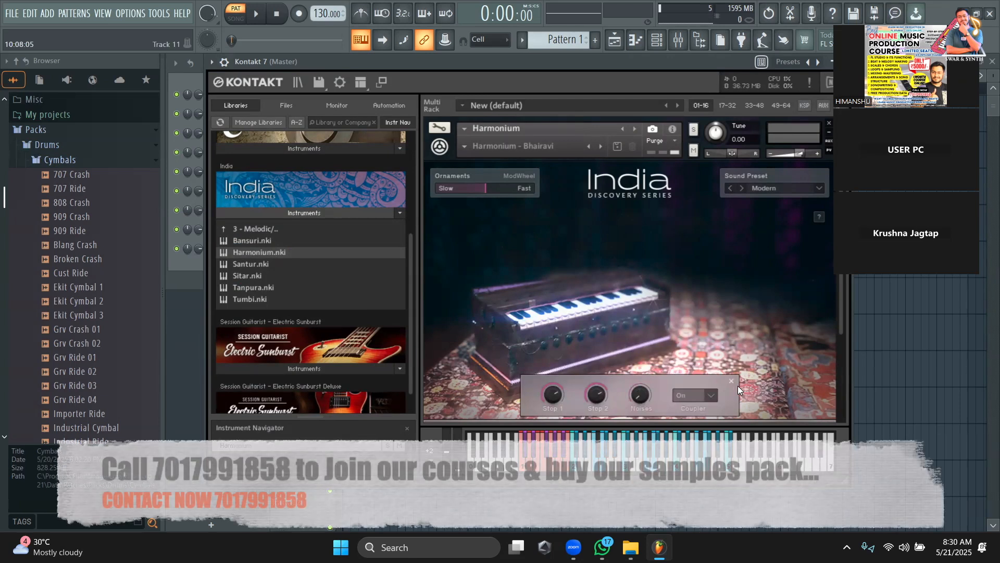
click(731, 381)
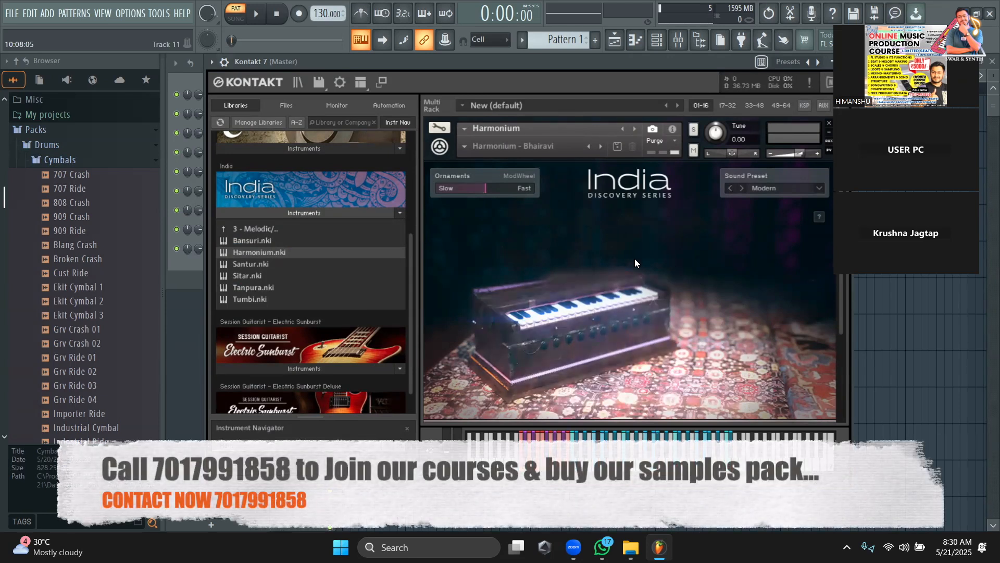
Step: Play a melodic series of notes across several octaves to audition the harmonium in Kontakt
click(516, 58)
key(w)
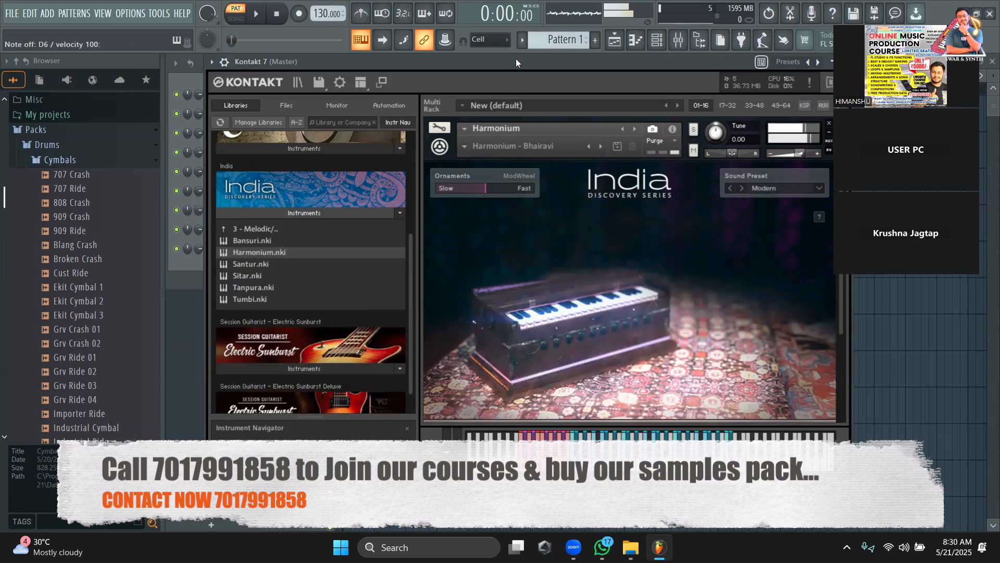
key(b)
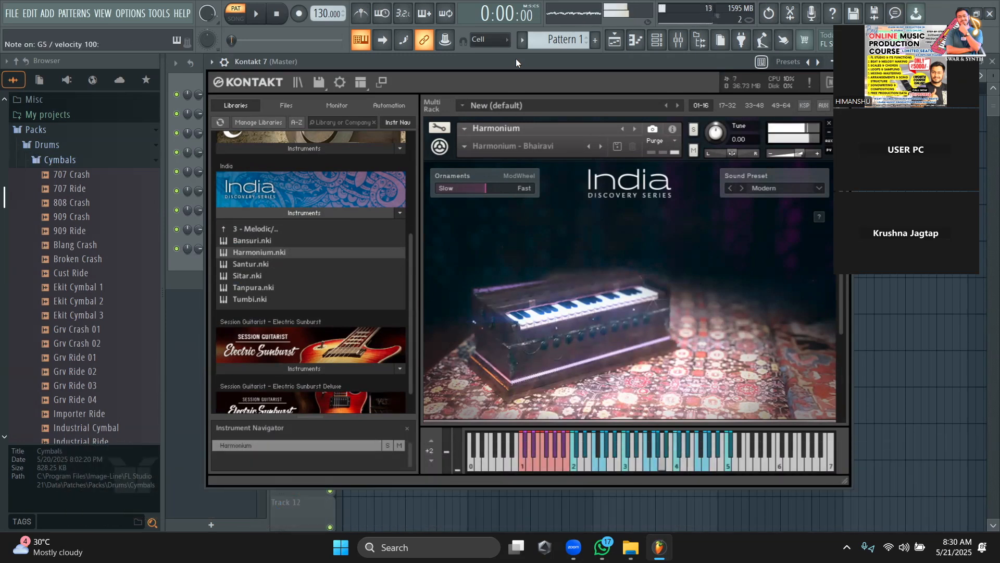
key(c)
key(v)
key(b)
key(n)
key(m)
key(comma)
key(period)
key(comma)
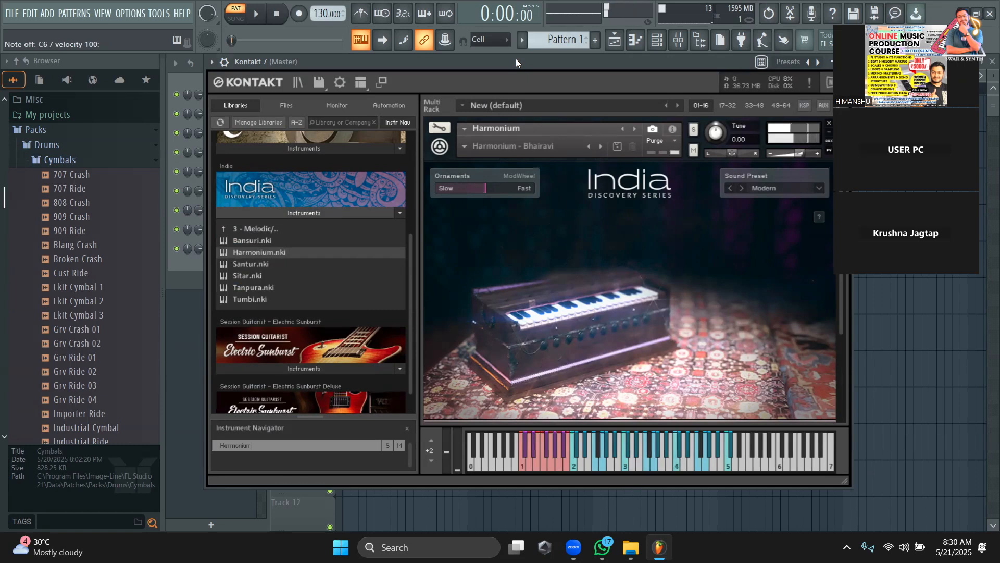
key(n)
key(m)
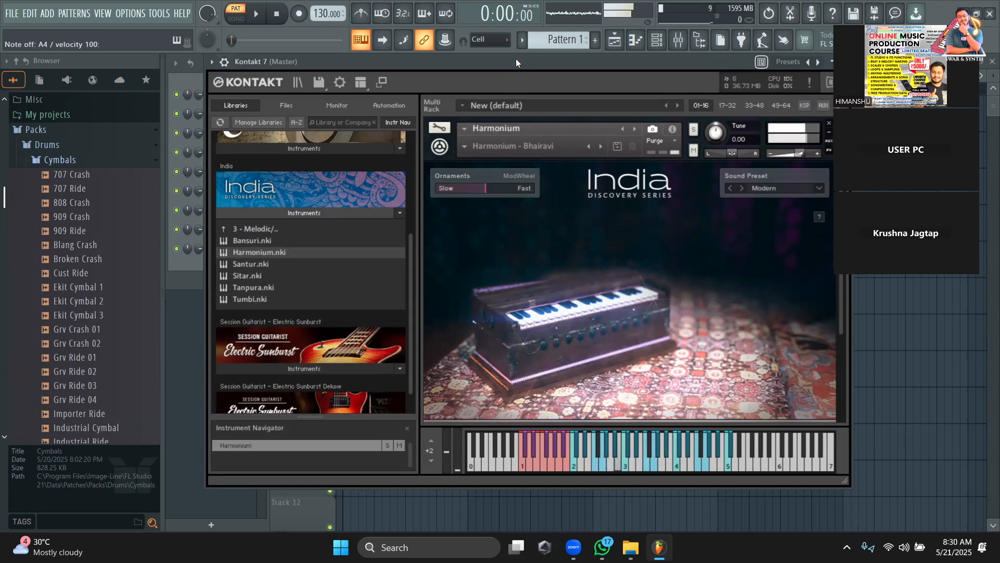
key(n)
key(b)
key(v)
key(c)
key(z)
key(x)
key(c)
key(m)
key(r)
key(t)
key(i)
key(o)
key(bracketleft)
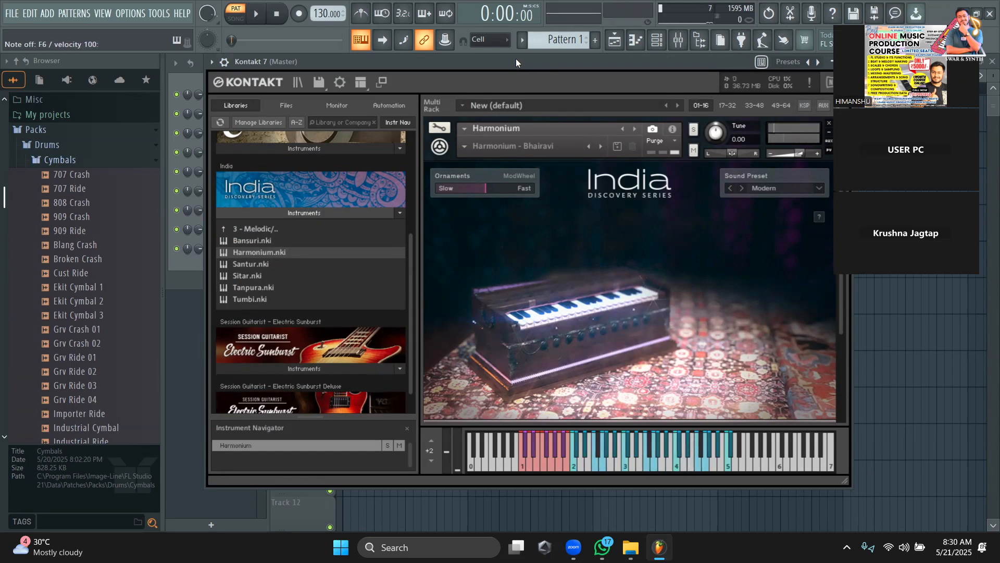
Step: Lower the Kontakt window, open Xpand!2 from the channel rack, and view its preset categories
drag(517, 59, 508, 85)
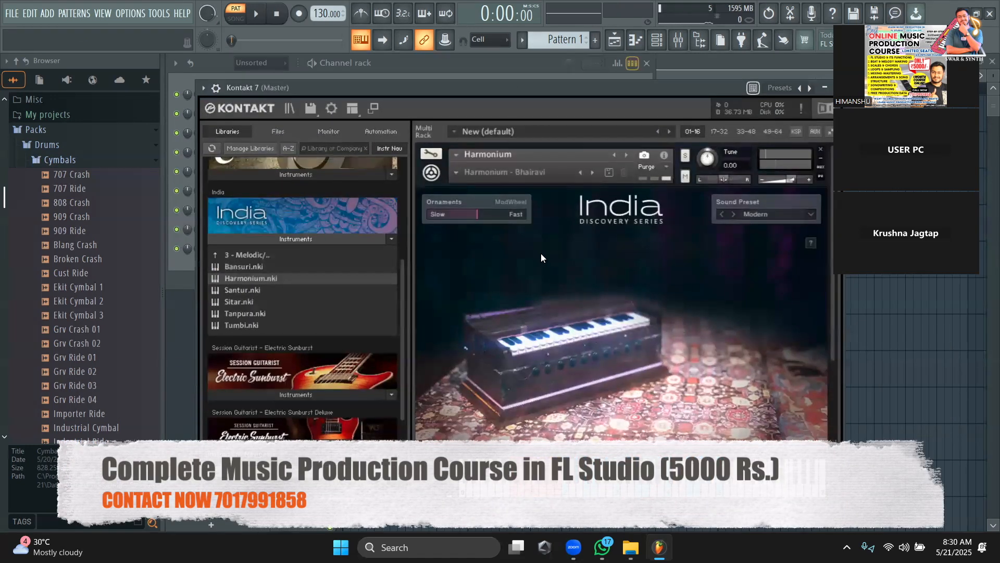
click(189, 275)
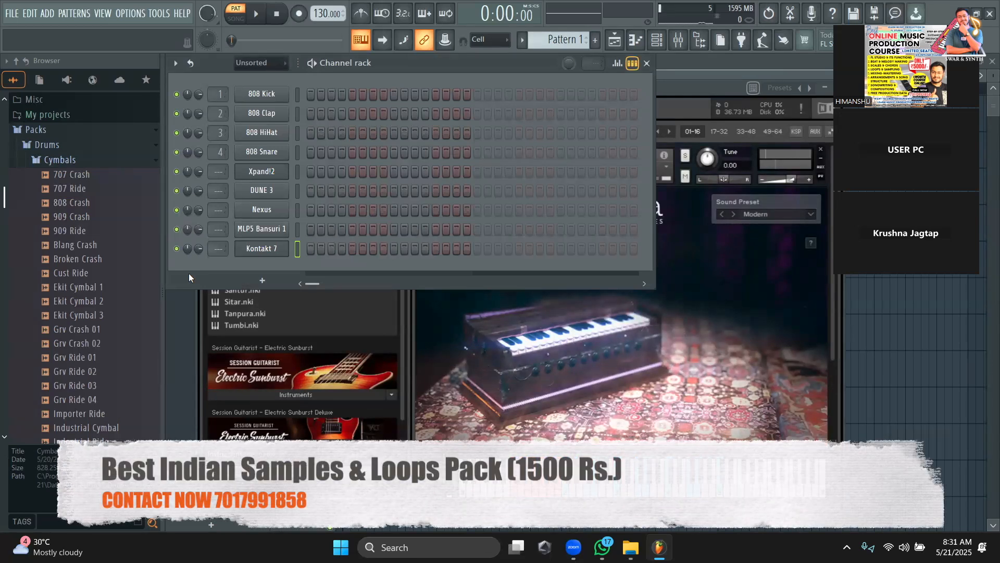
click(251, 177)
click(253, 177)
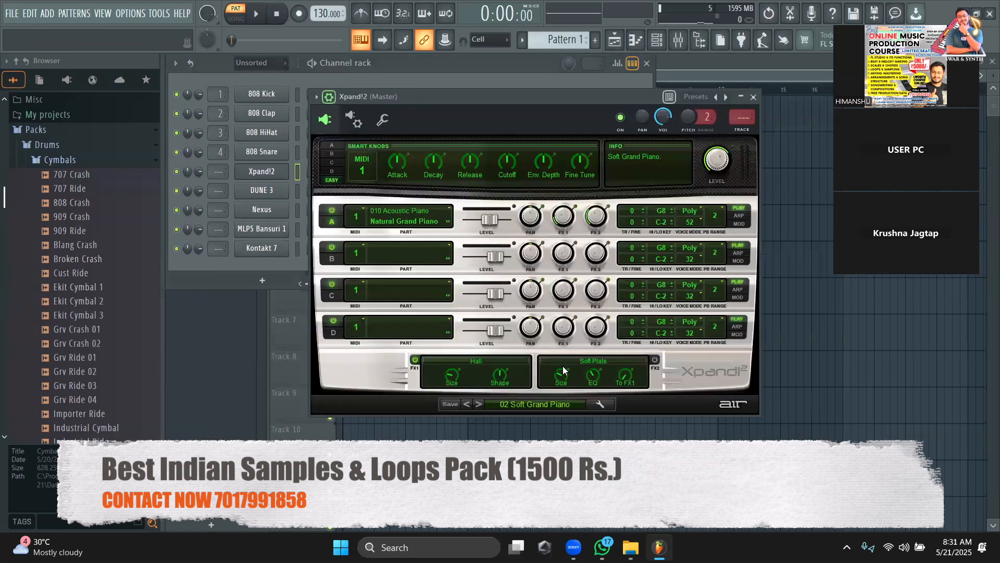
click(540, 404)
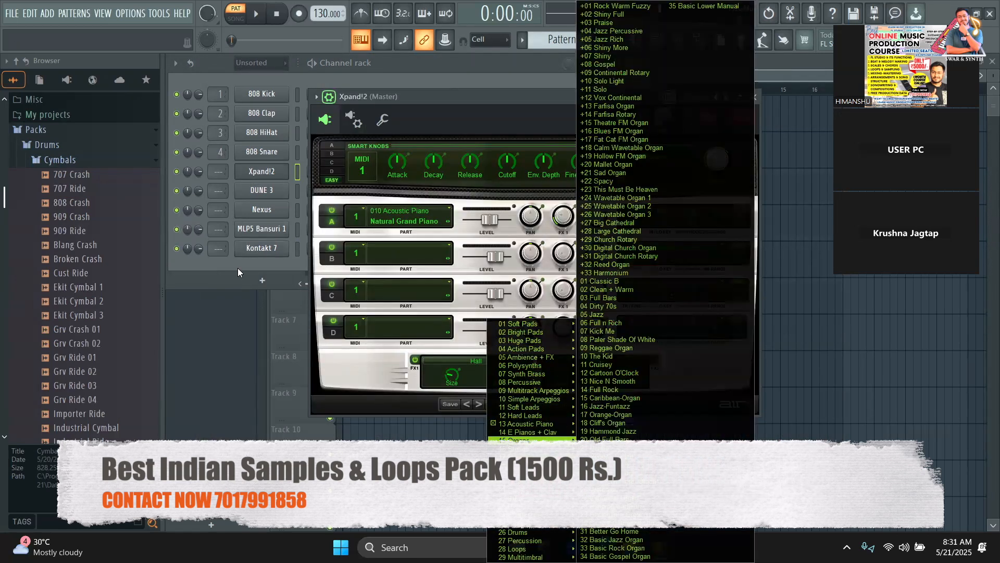
click(238, 268)
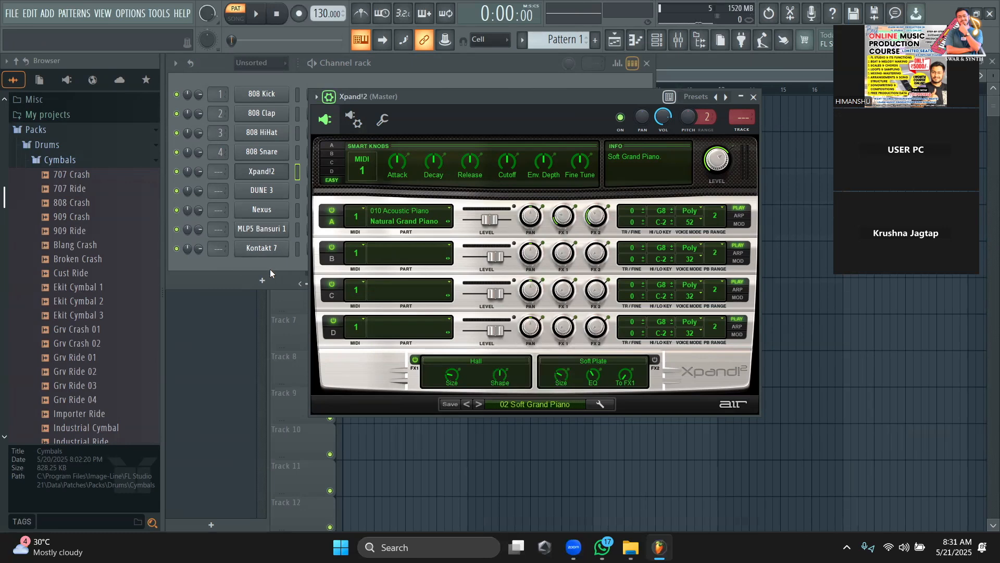
click(520, 402)
Step: Open DUNE 3, play a few notes of the Adrenaline KS patch, and return to the channel rack
click(266, 191)
click(266, 192)
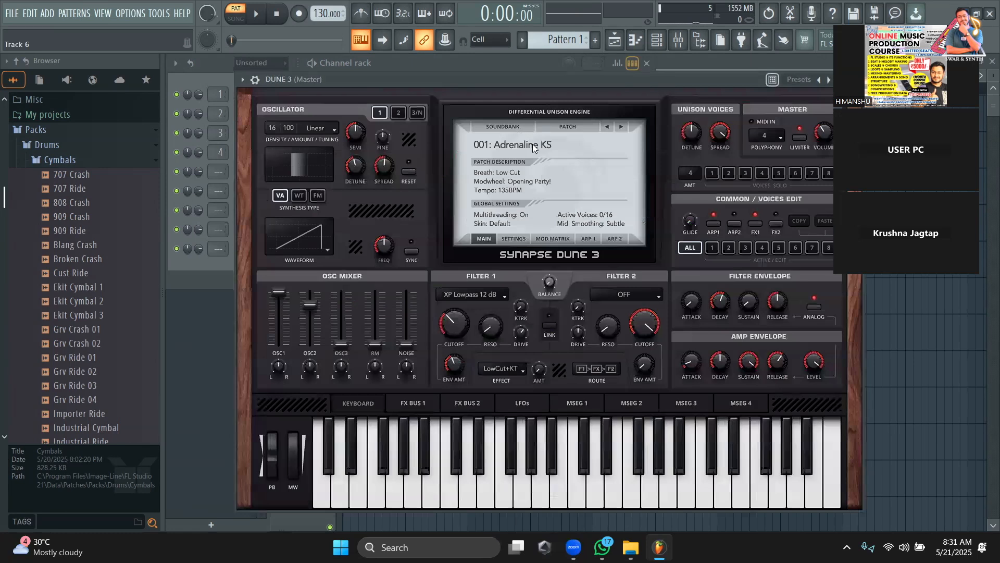
key(r)
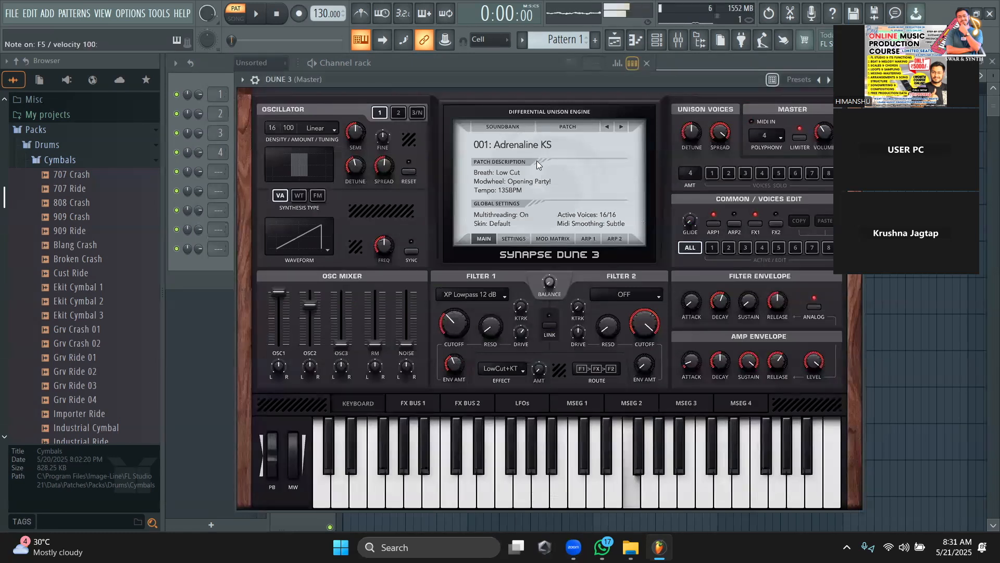
key(e)
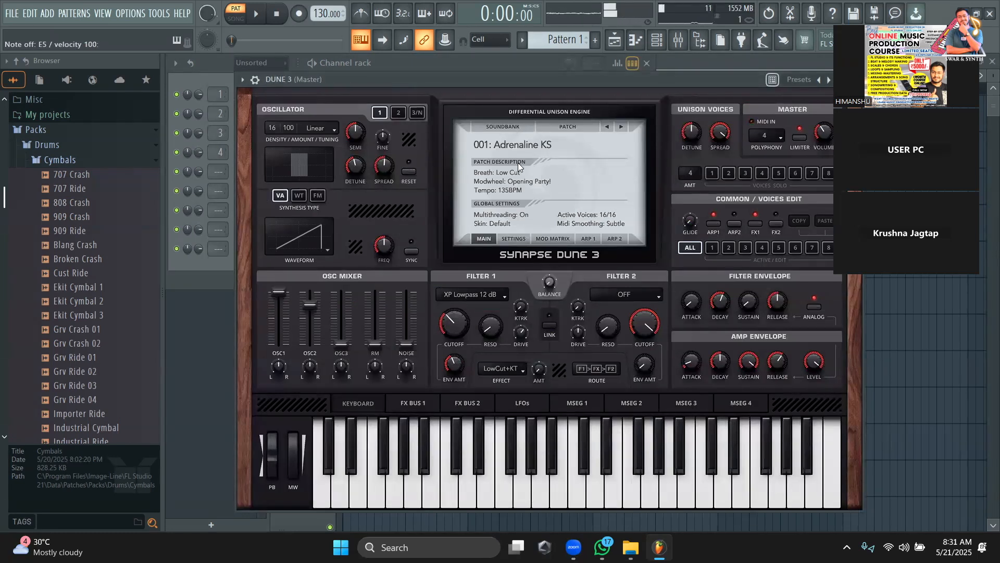
click(219, 267)
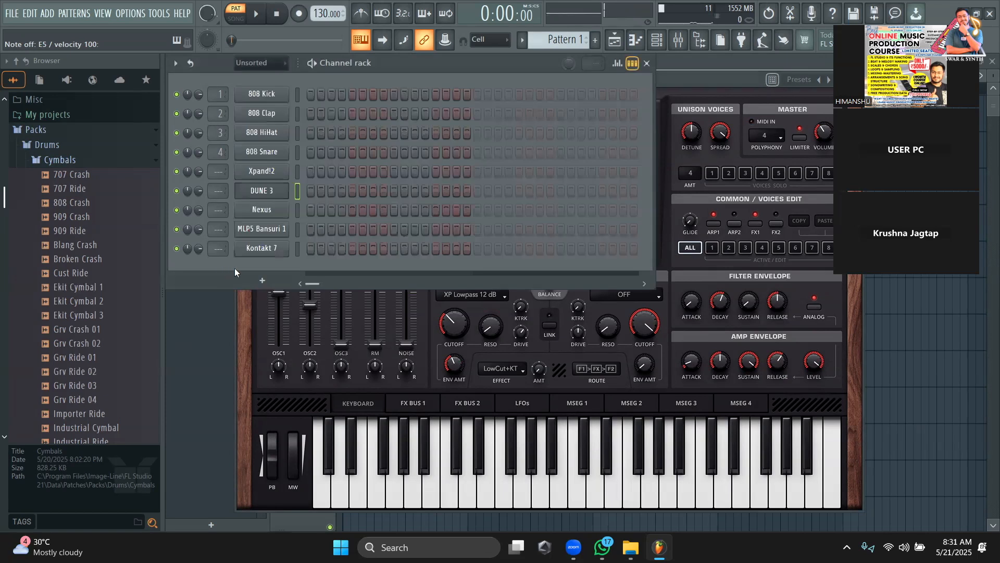
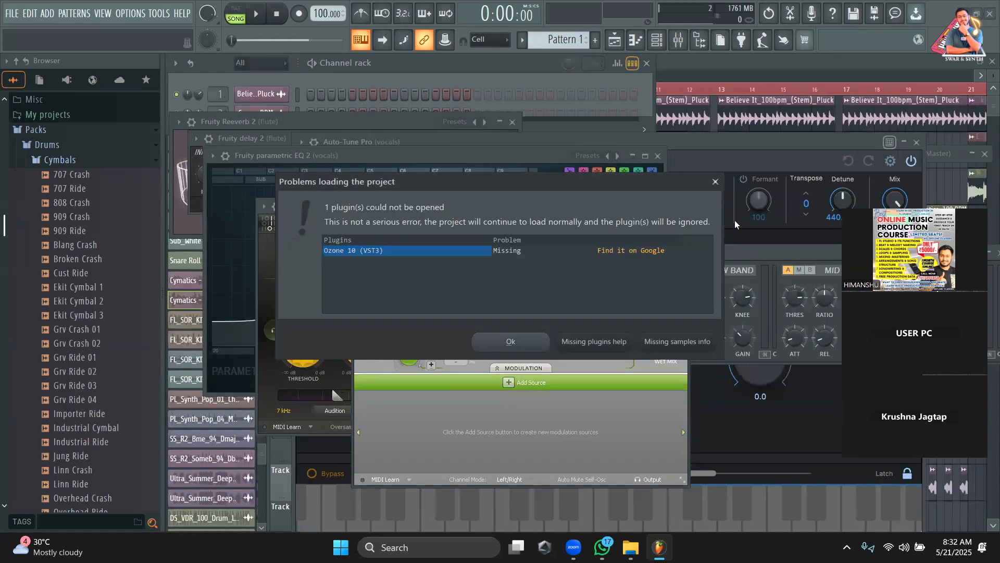
Step: Dismiss the missing-plugin report, close the open plugin windows, and zoom the playlist out to show the whole arrangement
click(717, 185)
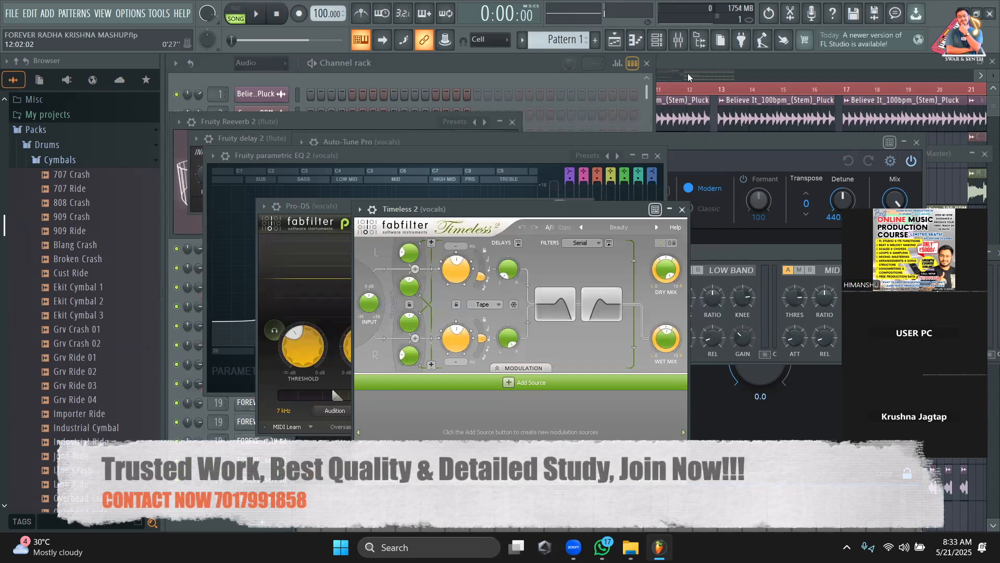
key(F12)
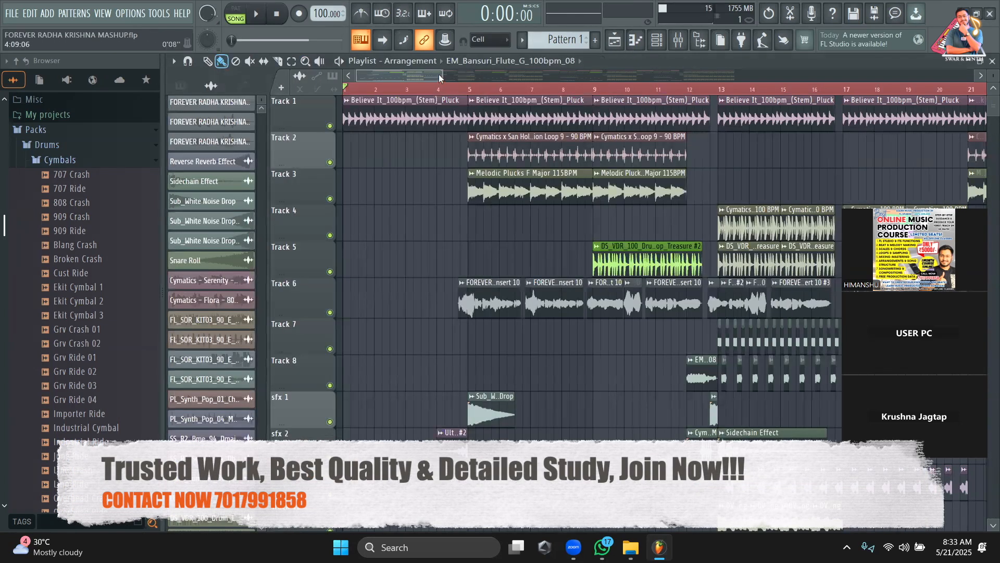
drag(442, 75, 782, 157)
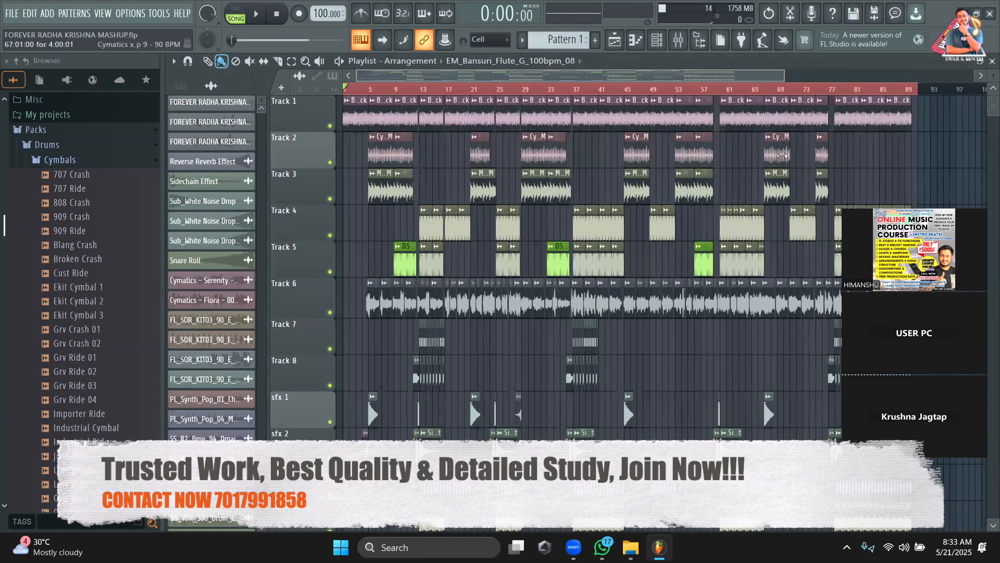
Step: Open the Track 1 pluck clip's settings, return to the playlist, and play the song briefly before stopping it
double_click(362, 125)
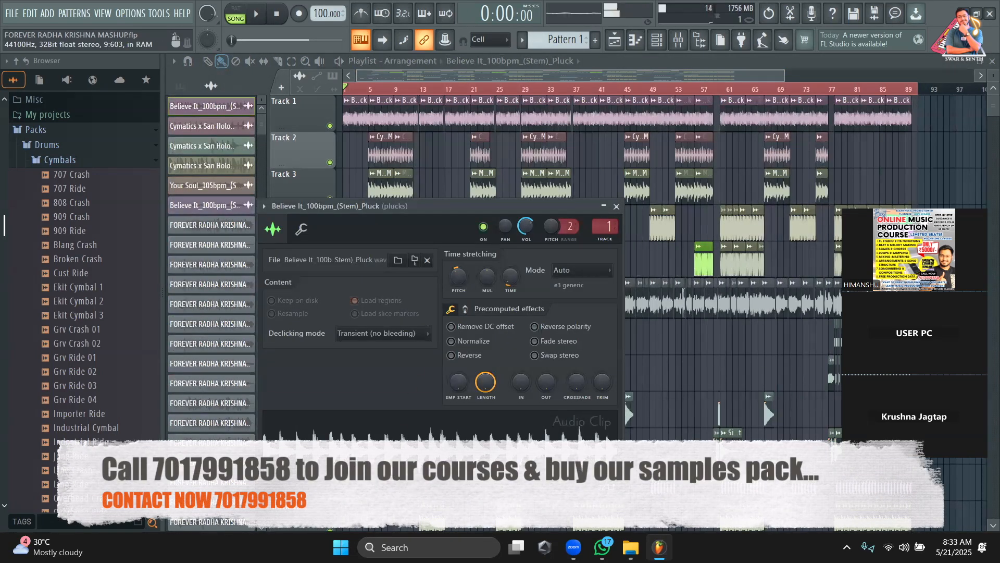
click(508, 80)
key(space)
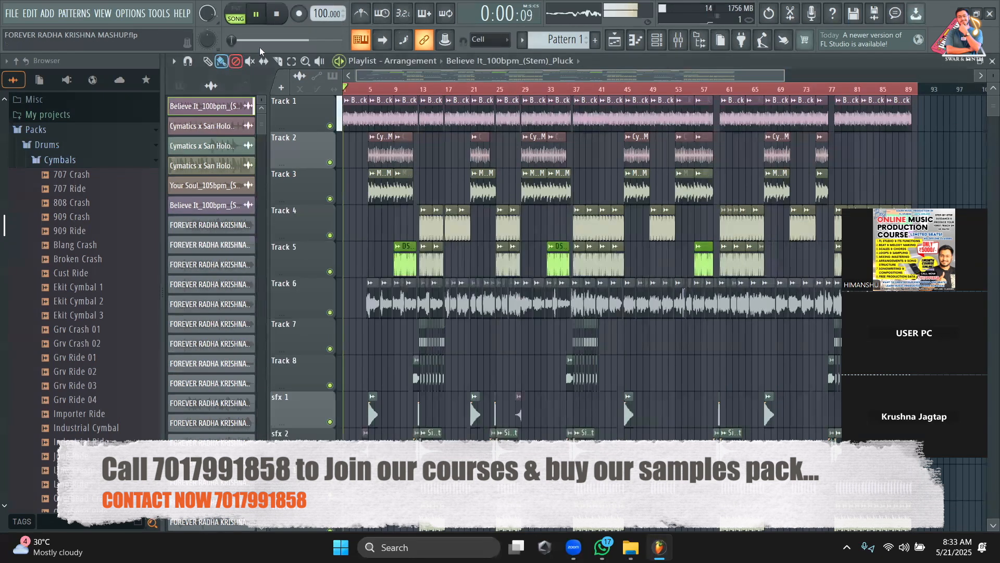
key(space)
Step: Collapse the expanded Packs folders in the browser back to the top-level list
scroll(67, 258, up, 4)
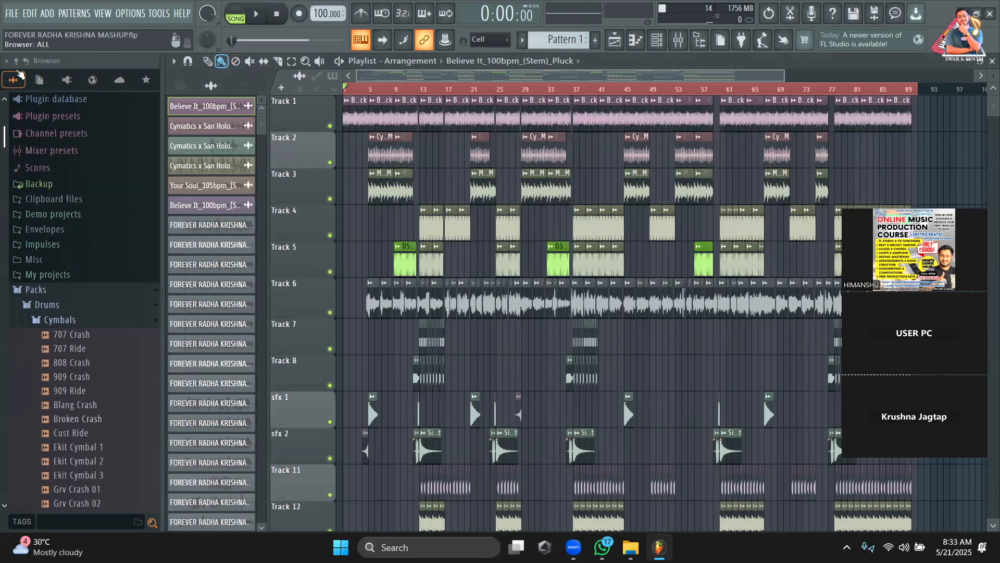
click(16, 62)
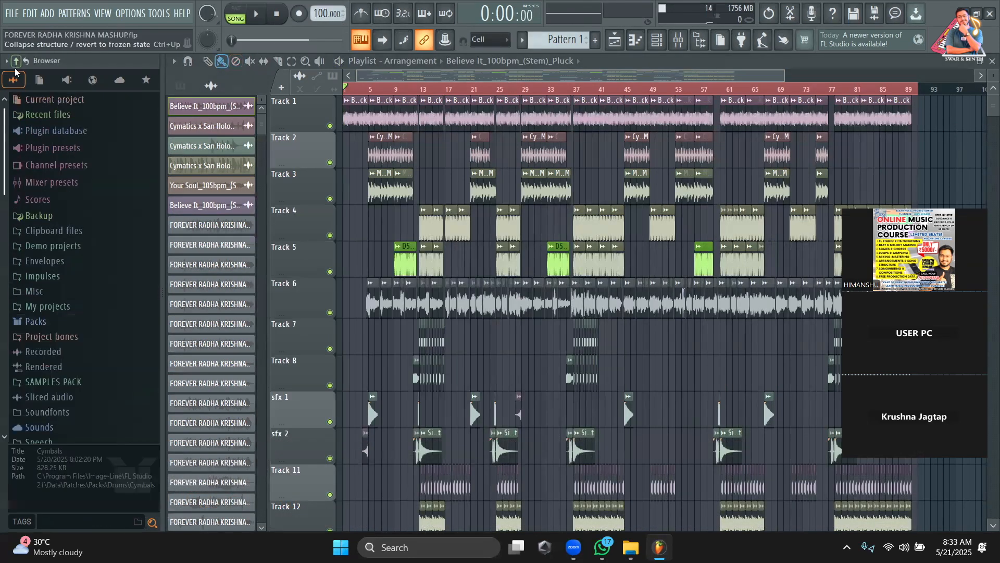
Step: Expand the SAMPLES PACK folder in the browser and look through its list of packs
click(72, 382)
scroll(72, 388, down, 12)
scroll(72, 388, up, 12)
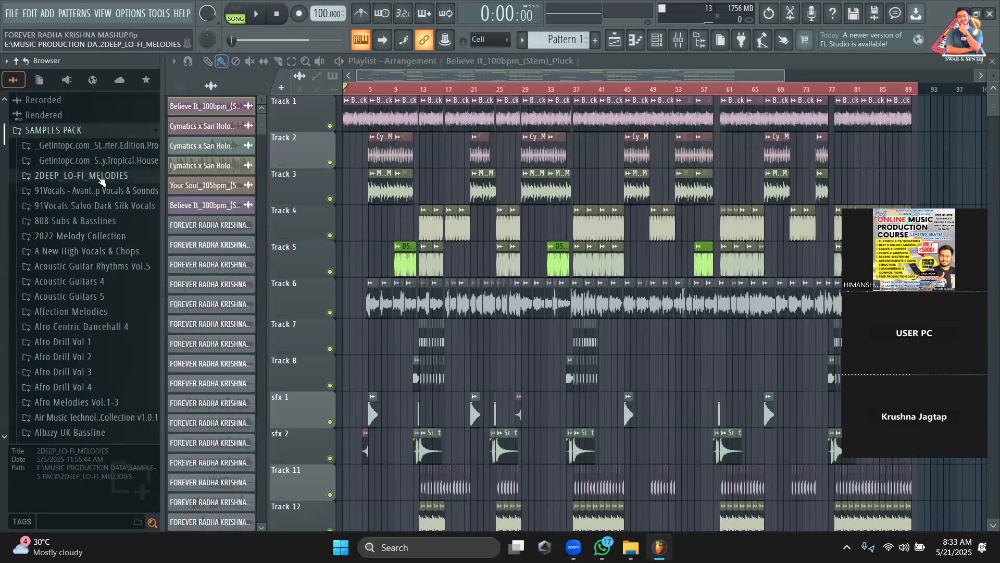
Step: Open 2DEEP_LO-FI_MELODIES down to its _04_VIBES folder and preview the piano top line sample
click(102, 180)
click(102, 193)
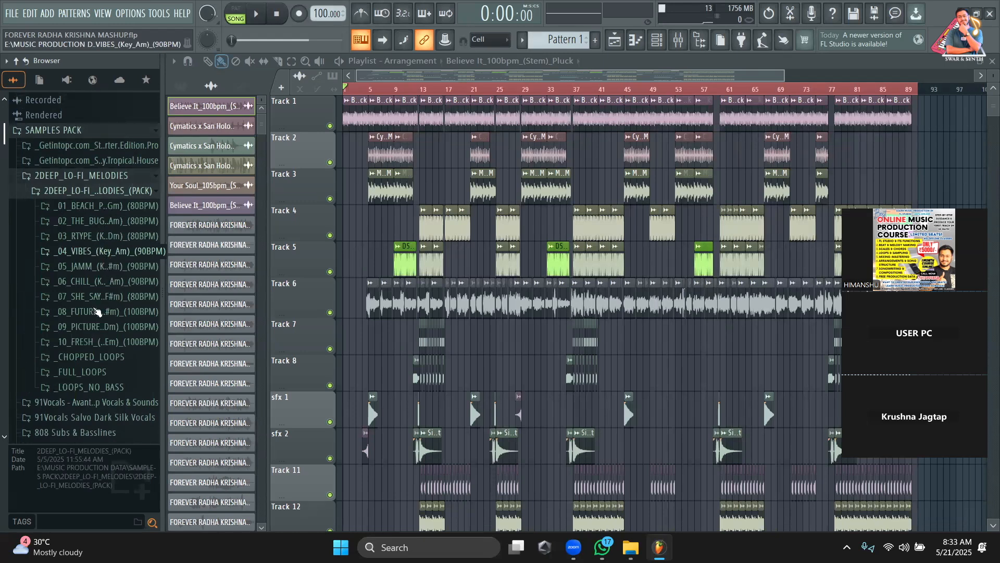
key(Right)
click(105, 284)
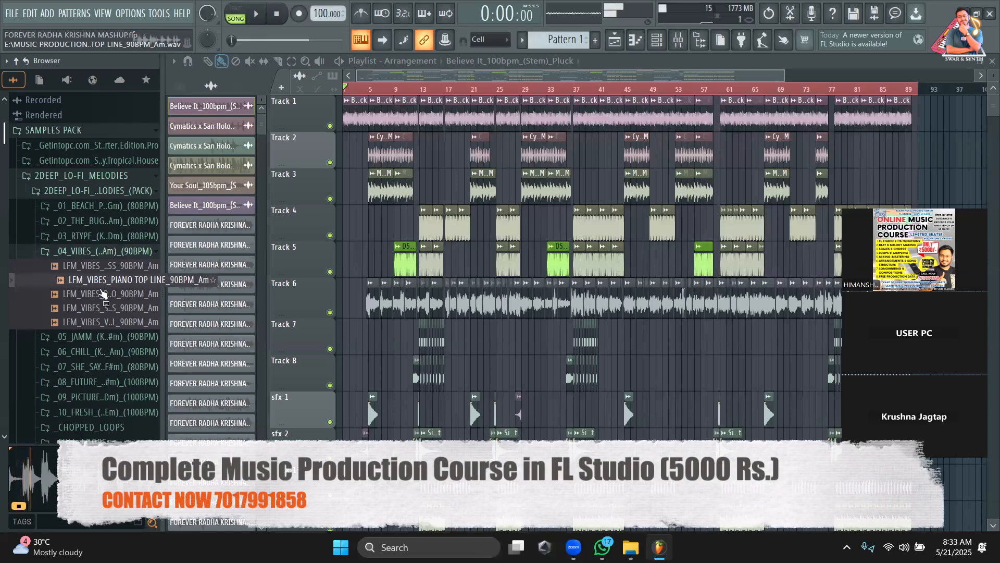
click(103, 294)
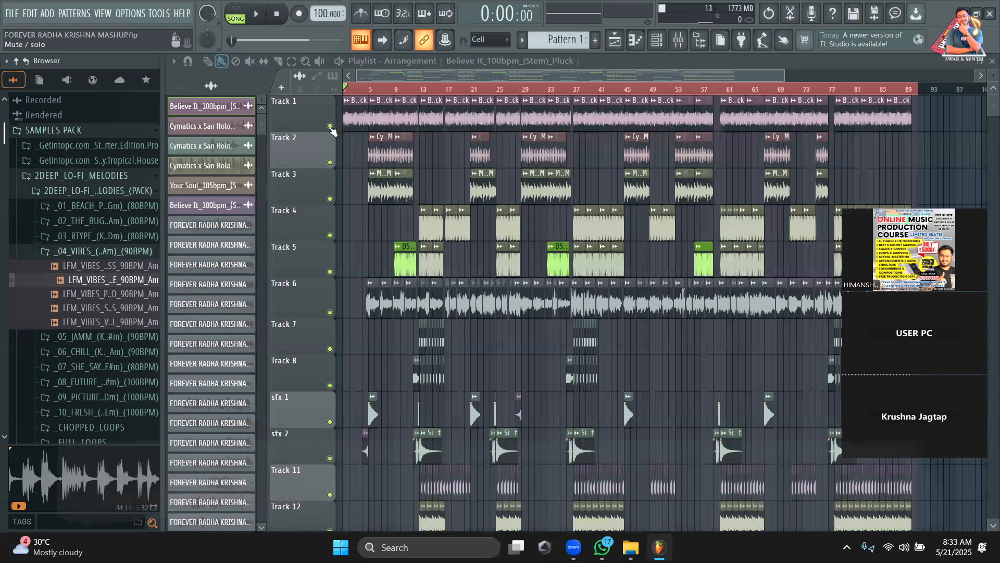
Step: Solo Track 1 and play the song, then solo Track 2 and continue playback from bar 5
right_click(330, 126)
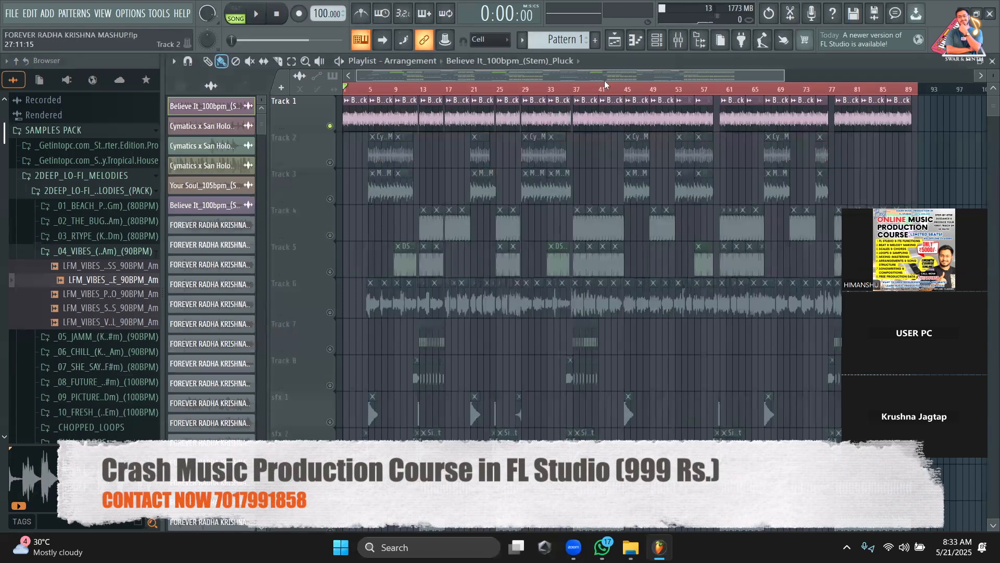
key(space)
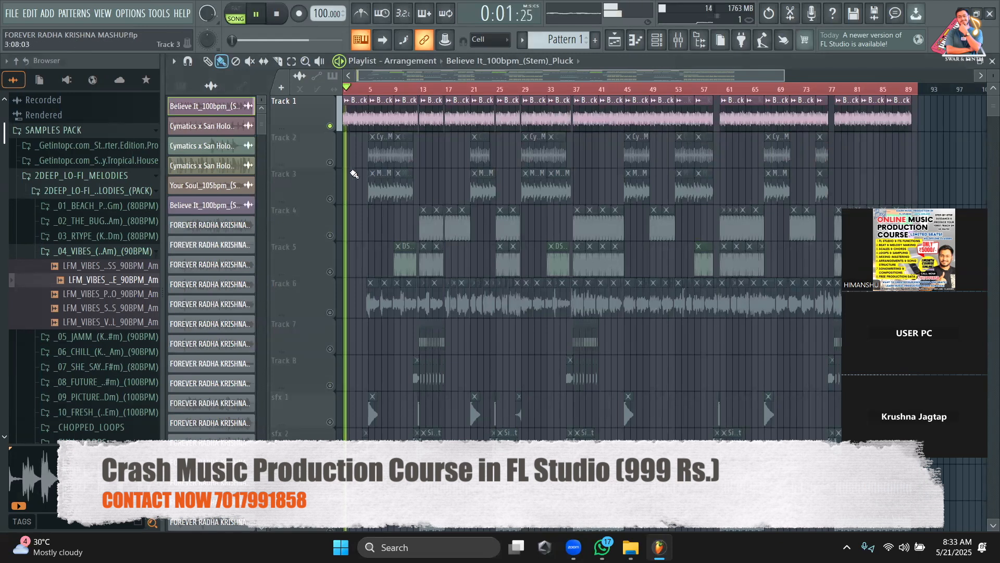
right_click(330, 162)
click(374, 92)
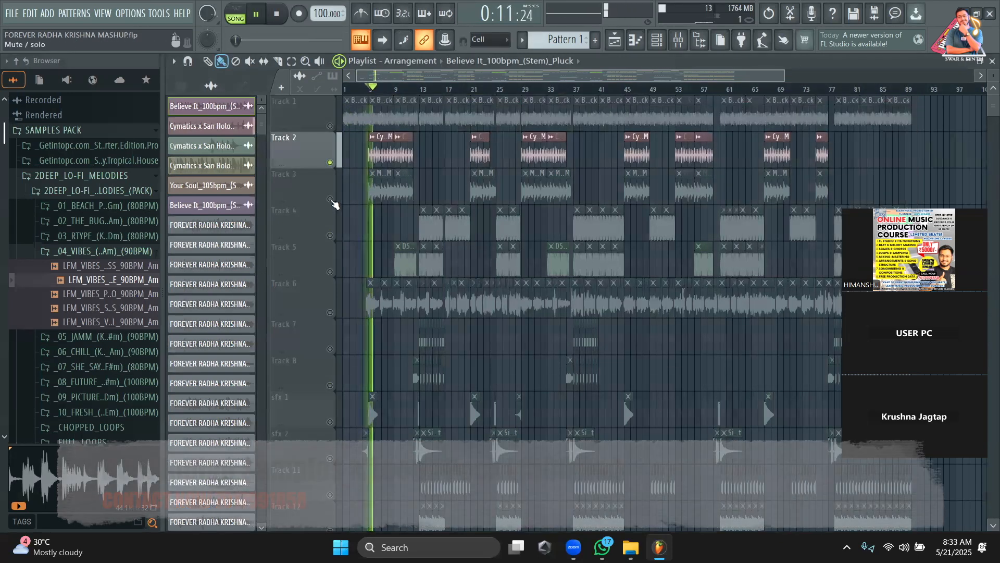
Step: During playback, switch from Track 2 to Track 3, then to Track 5, and add Track 4
click(331, 200)
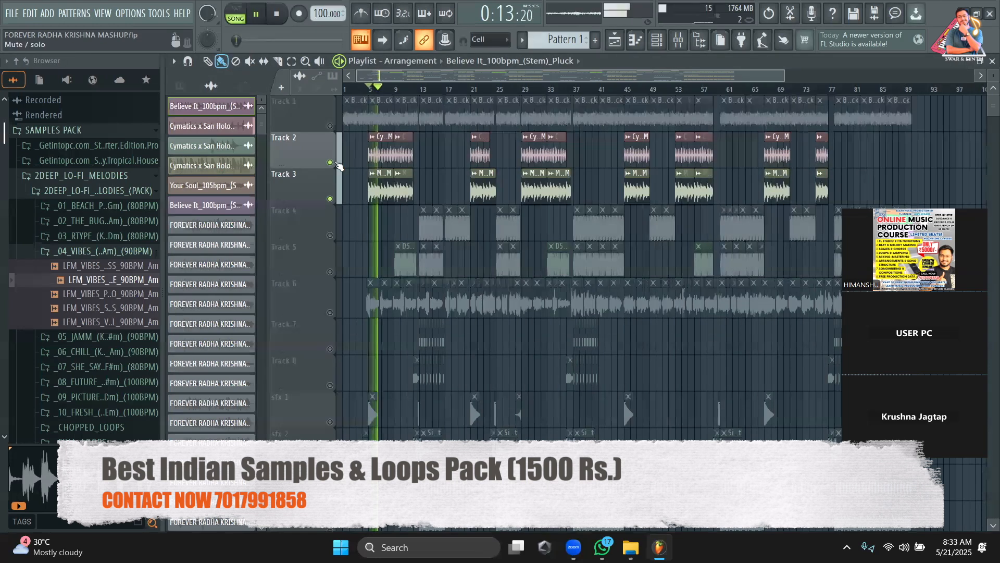
click(333, 163)
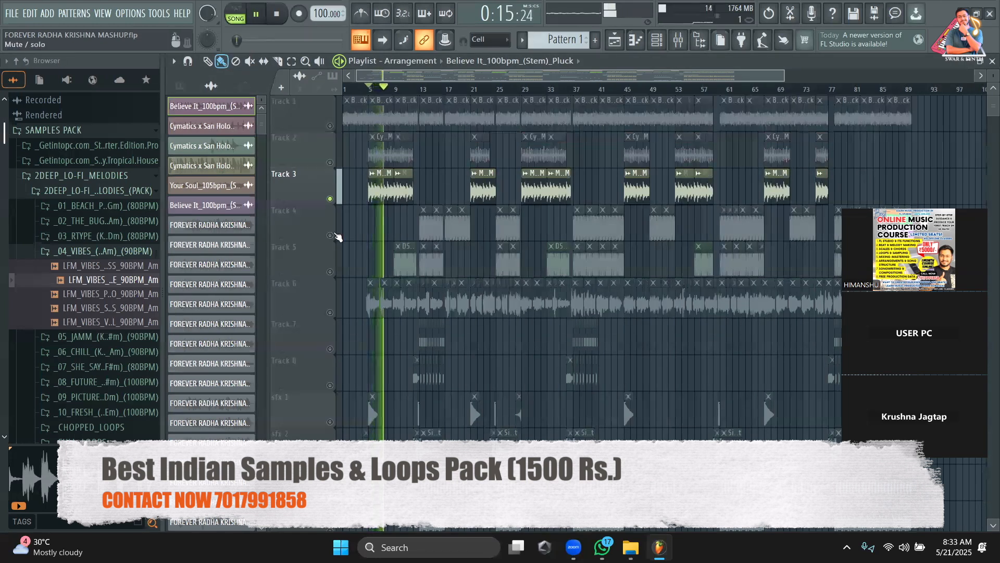
click(331, 272)
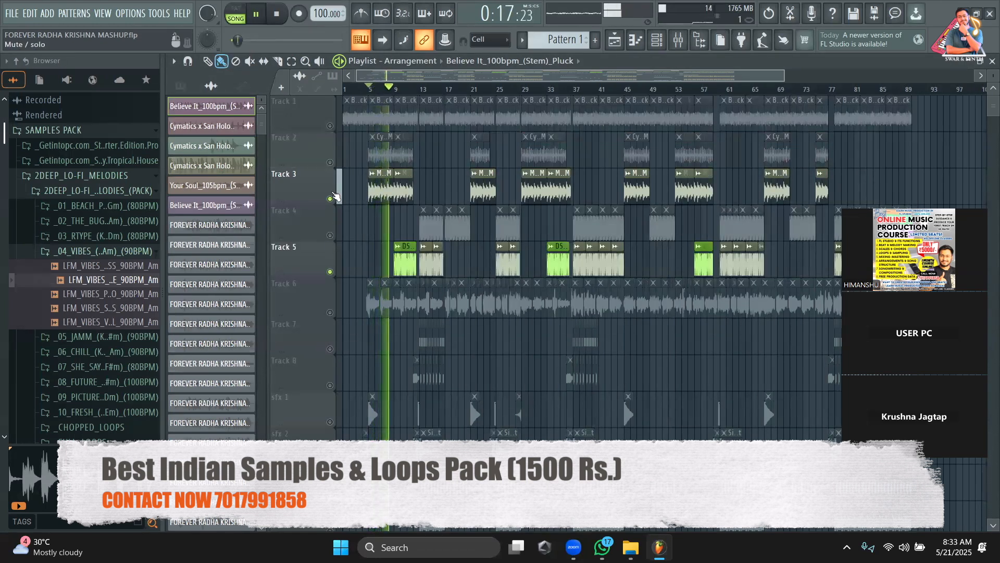
click(331, 198)
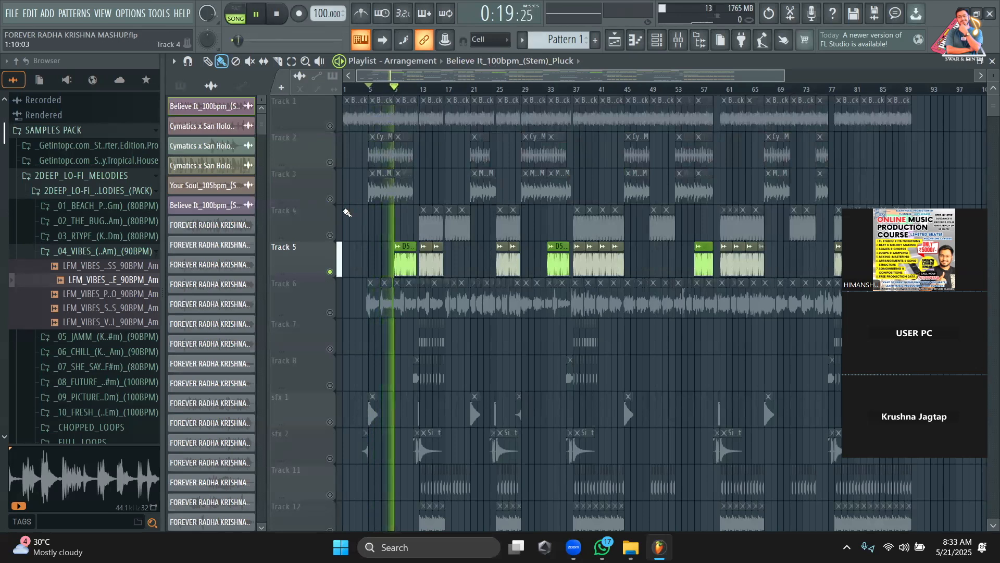
click(331, 235)
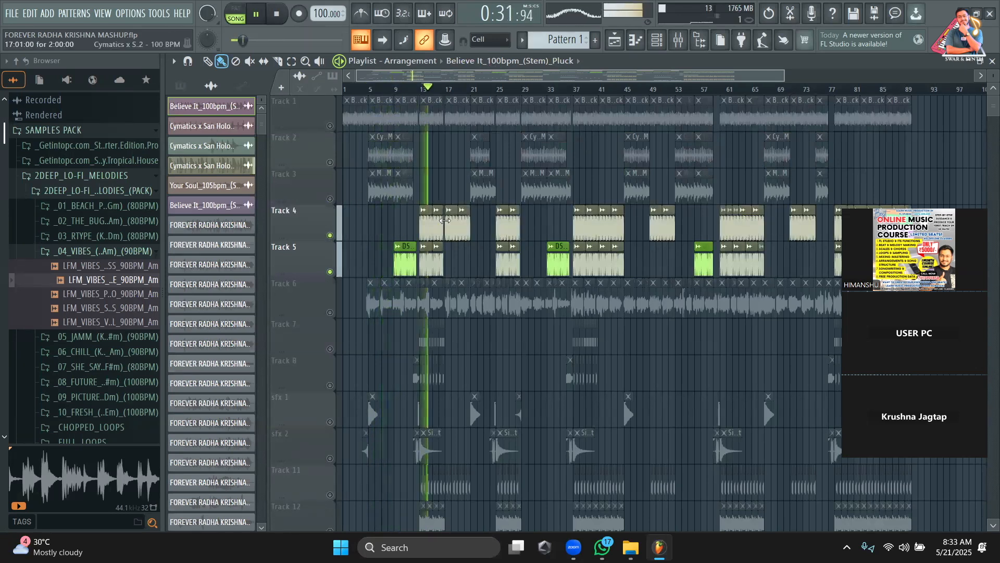
Step: Mute Tracks 4 and 5 and unmute Tracks 7 and 8 to hear them during playback
scroll(342, 210, down, 2)
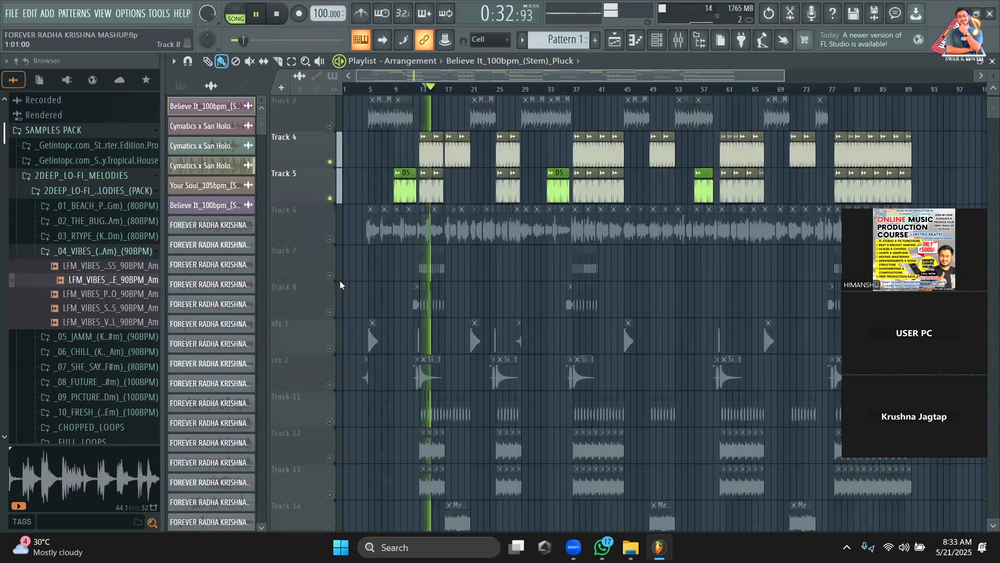
click(330, 162)
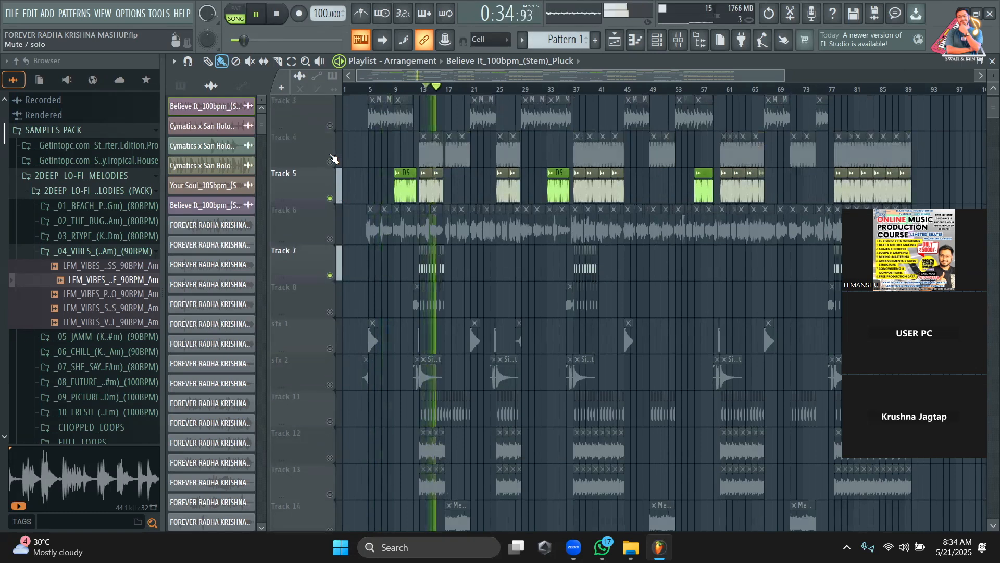
click(330, 198)
scroll(394, 238, down, 3)
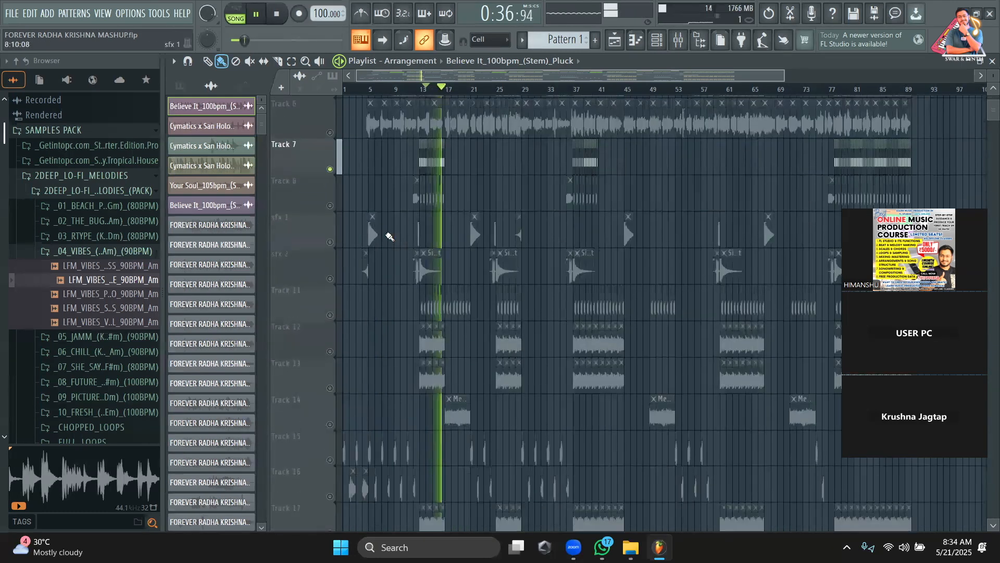
click(330, 206)
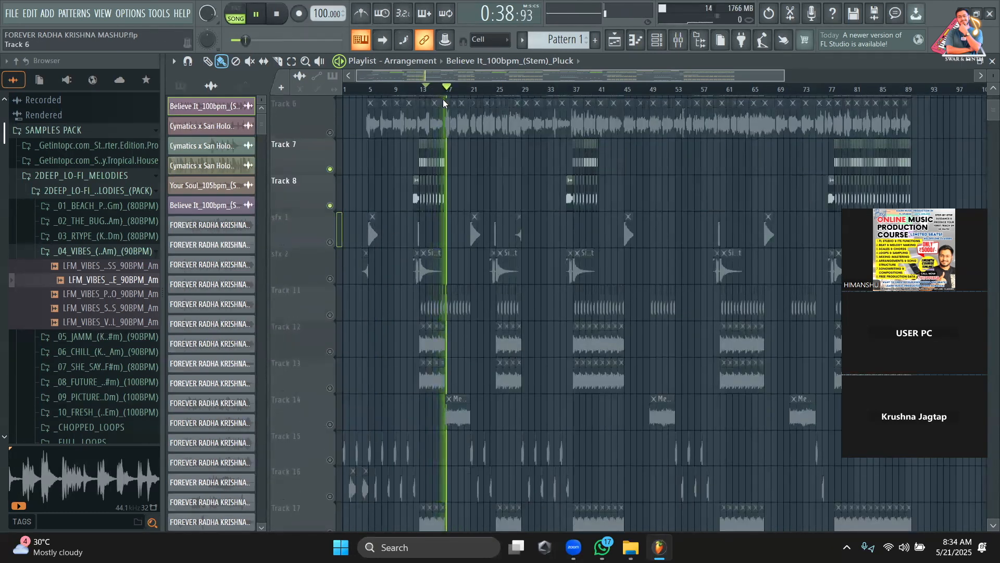
Step: Restart playback from bar 13 and bring in Tracks 11, 12 and 13 one after another
scroll(444, 102, up, 1)
click(421, 89)
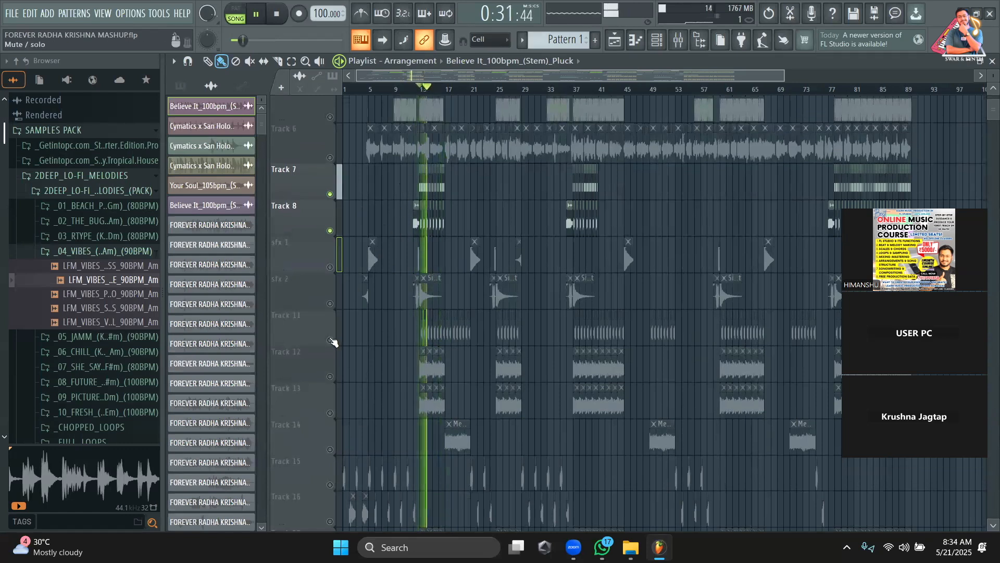
click(331, 340)
scroll(419, 392, down, 1)
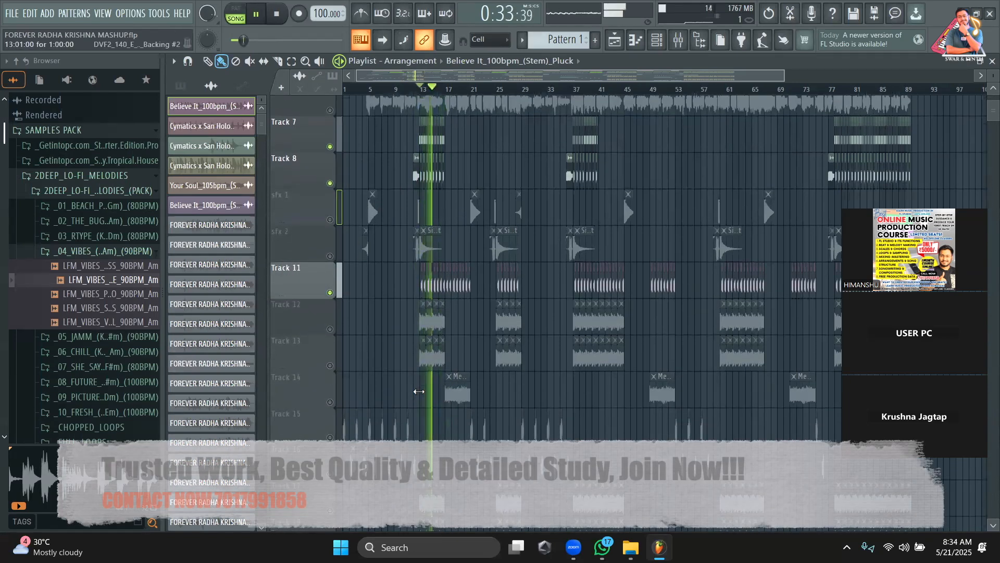
click(330, 323)
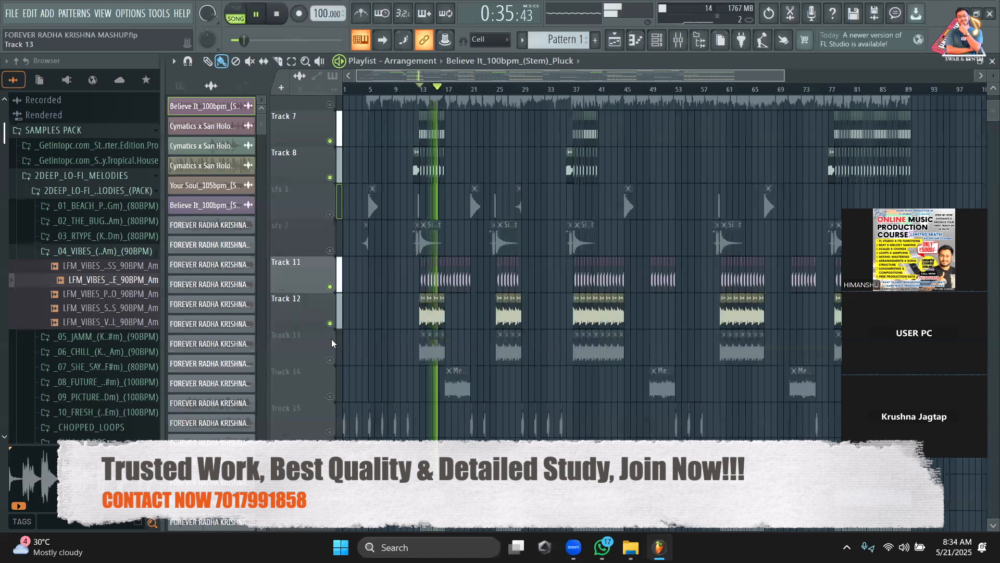
click(330, 360)
Step: Add Tracks 17, 18 and 19 to the playing tracks, listen to the section, and stop playback
scroll(330, 364, down, 2)
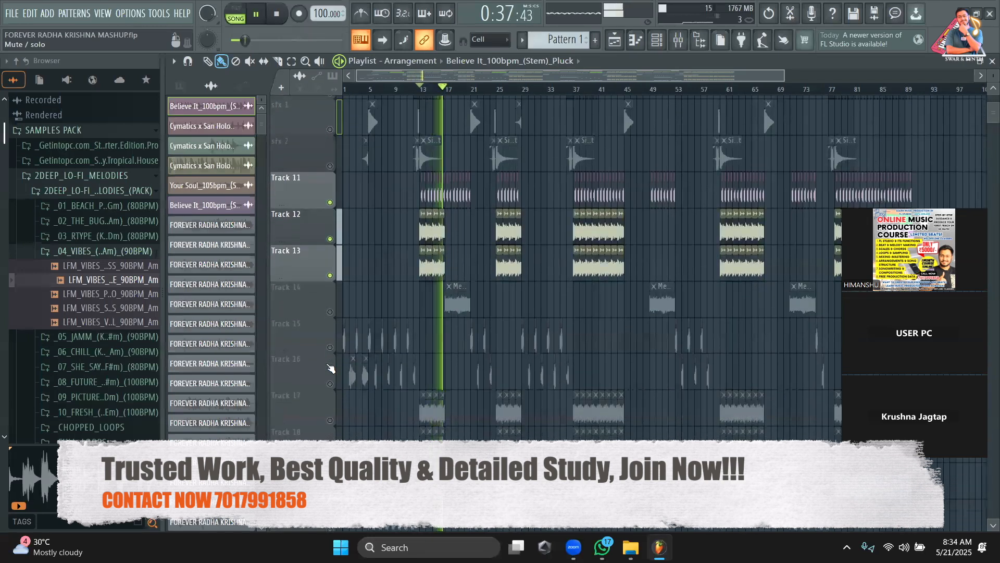
scroll(329, 364, down, 2)
click(330, 338)
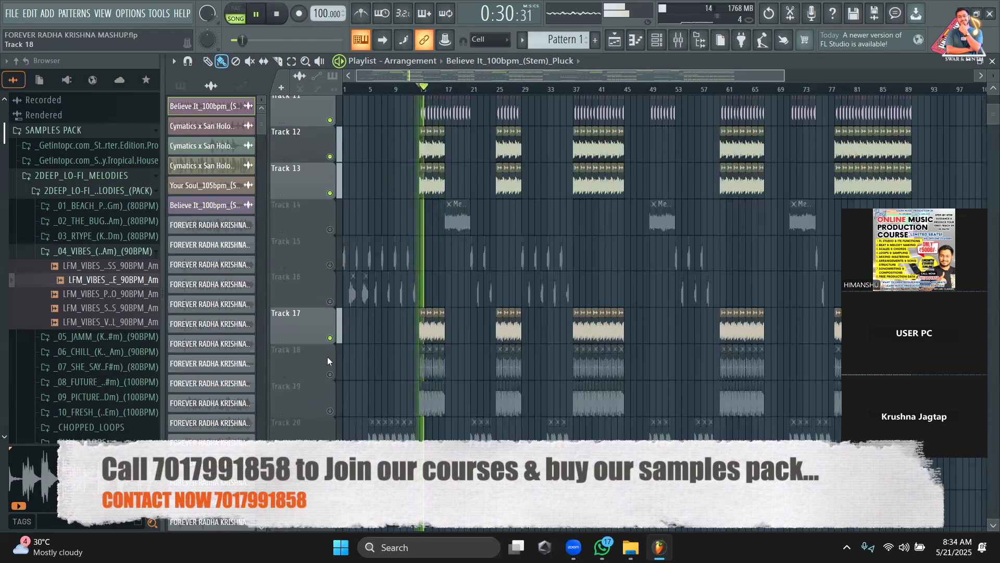
click(329, 374)
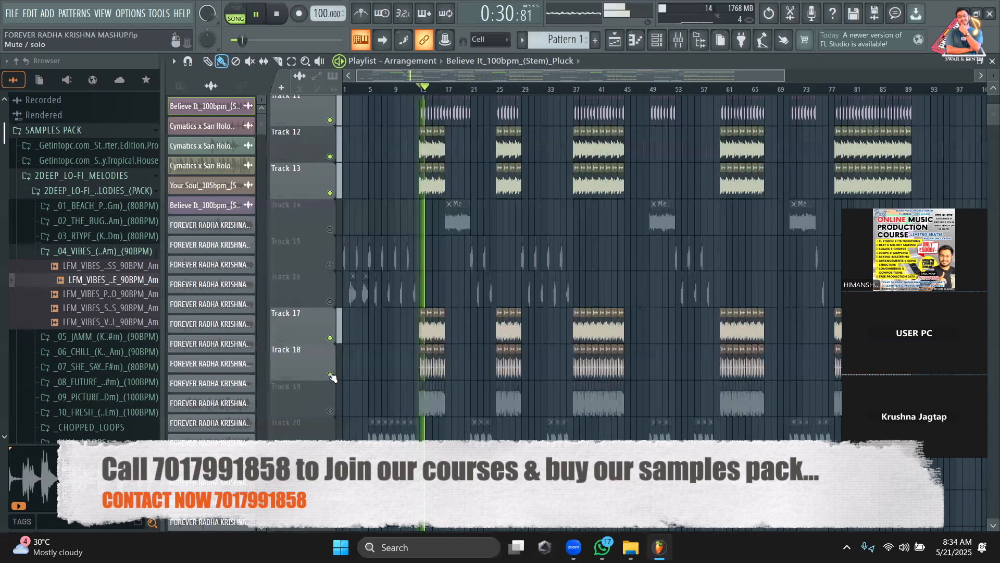
click(330, 411)
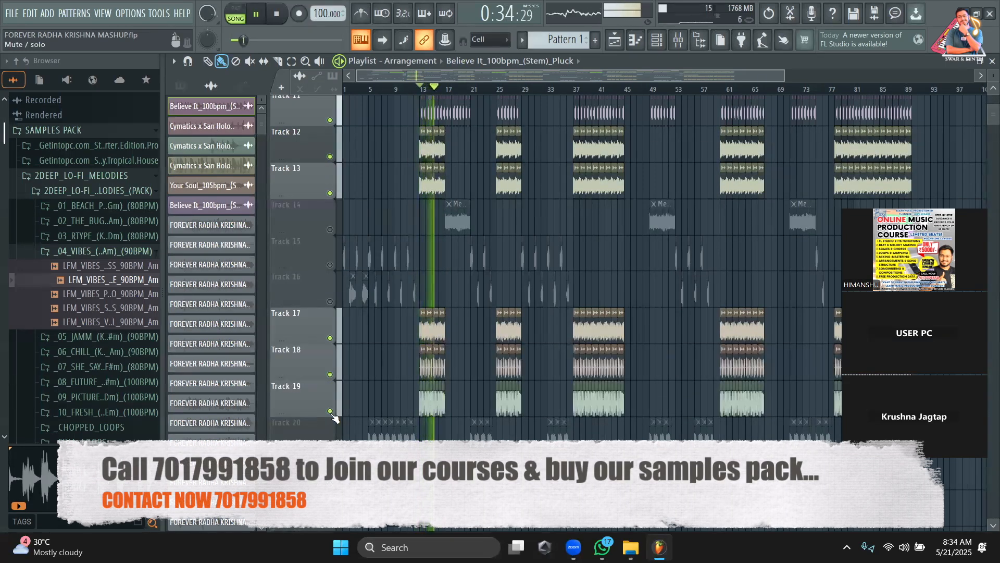
key(space)
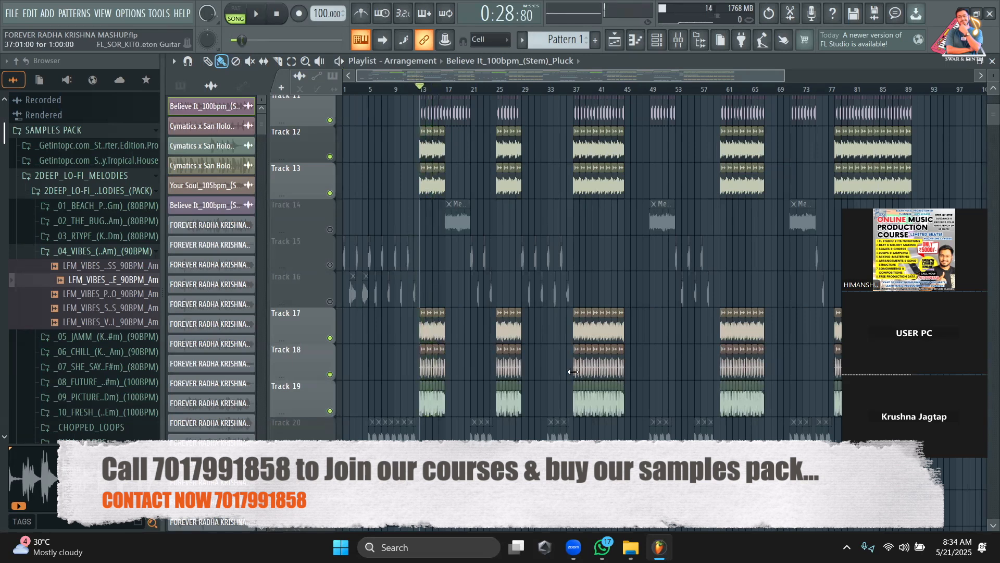
Step: Solo and unsolo Track 2 to unmute every track, and return the playhead to the song start
scroll(385, 233, up, 7)
right_click(331, 162)
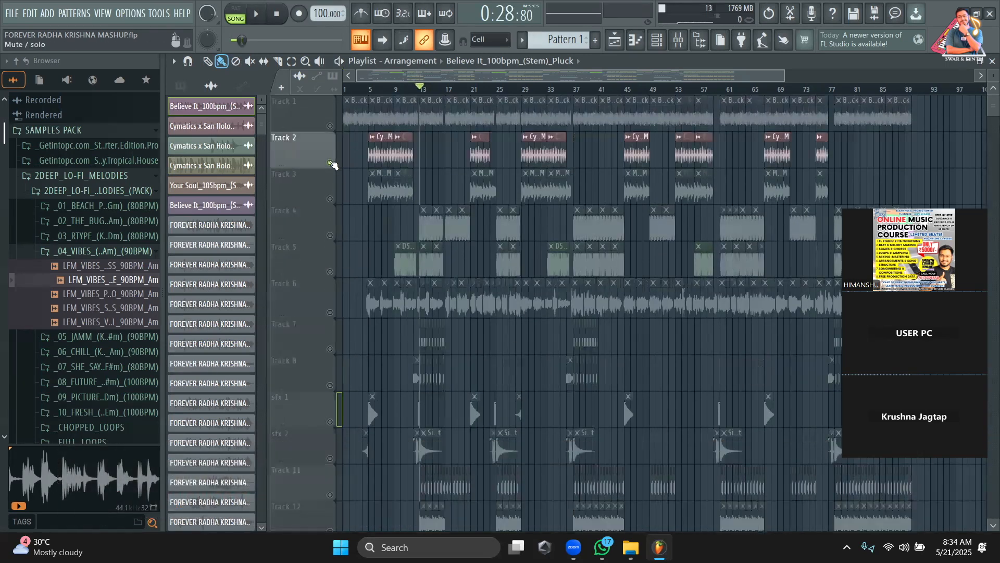
right_click(330, 162)
scroll(333, 165, down, 1)
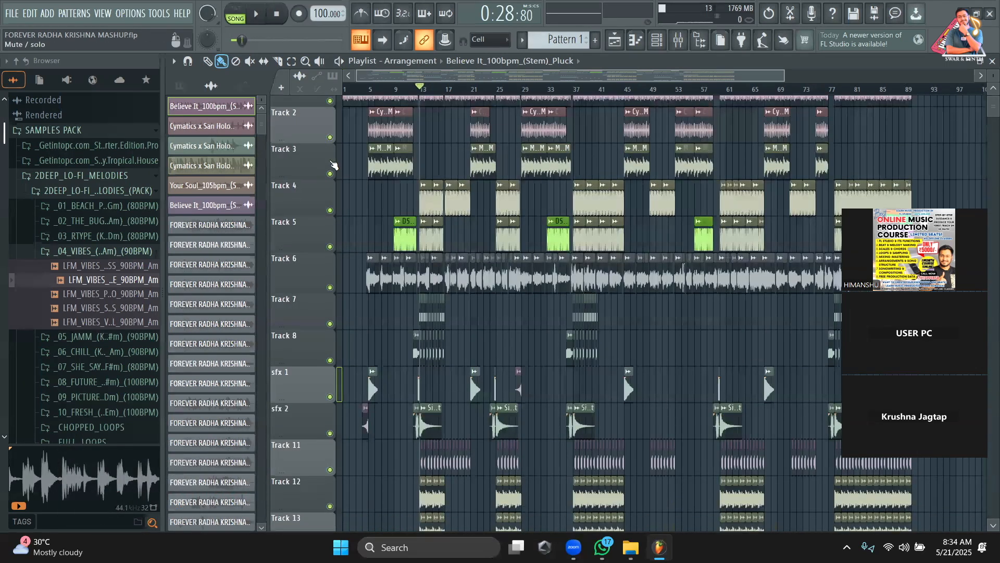
key(Home)
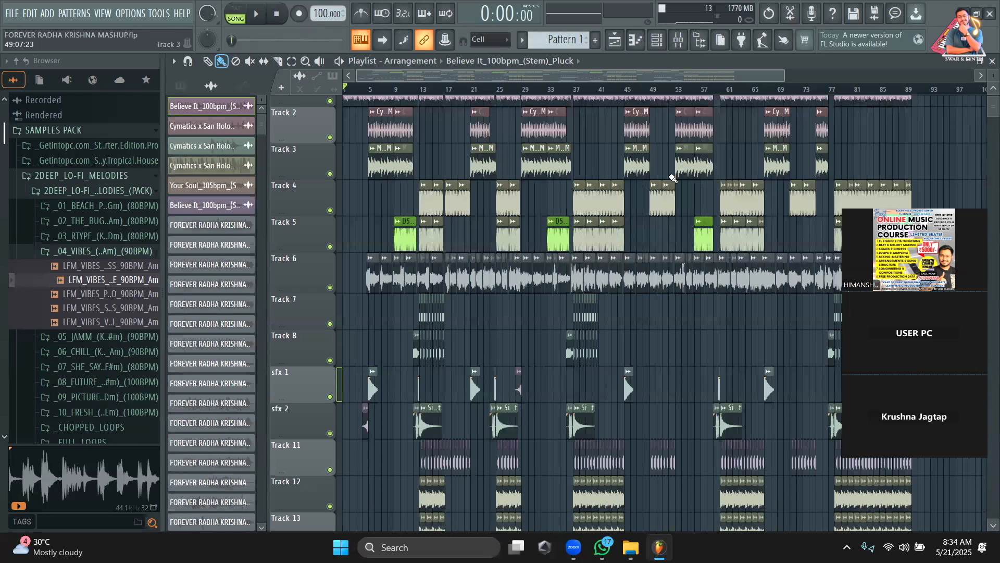
Step: Look over the full arrangement, play the song from the beginning with all tracks, and stop it
scroll(563, 284, down, 5)
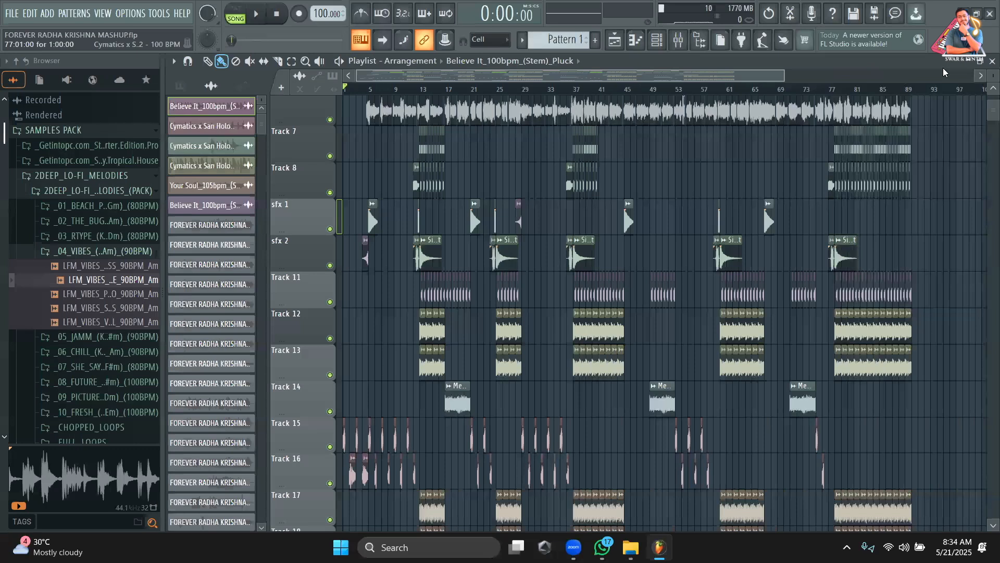
scroll(792, 370, up, 5)
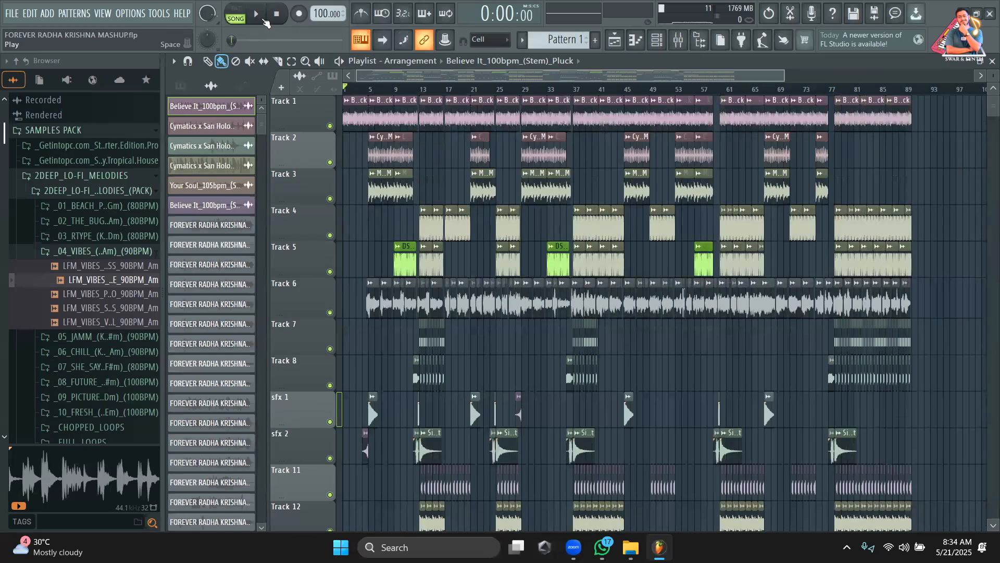
click(265, 20)
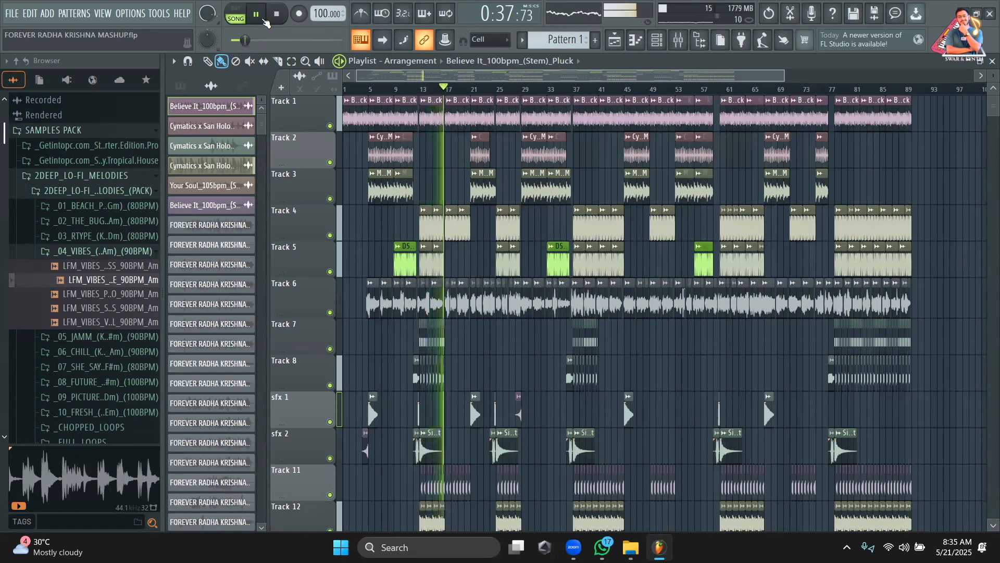
key(space)
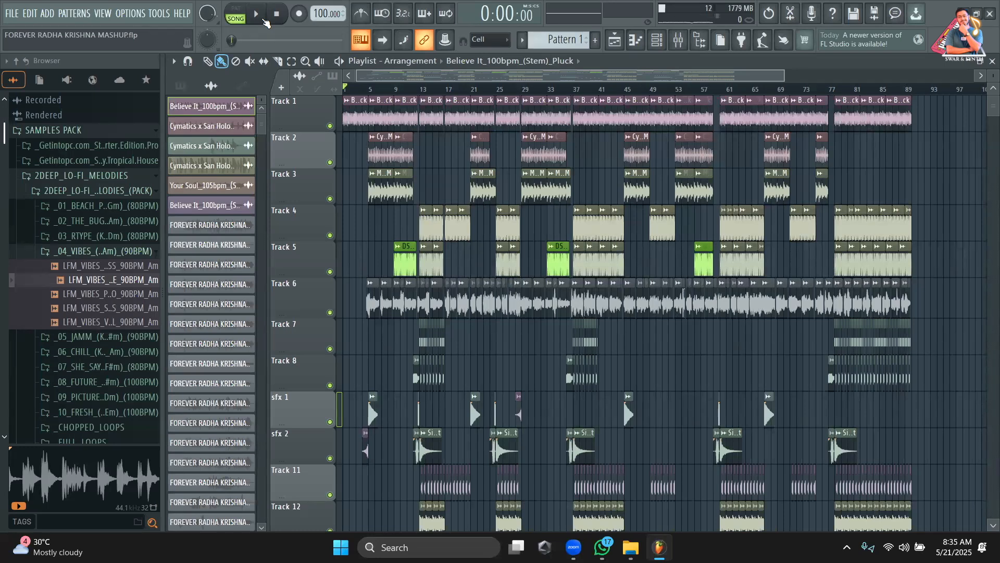
Step: Play the full mix from bar 13 for a short while and stop playback
click(425, 87)
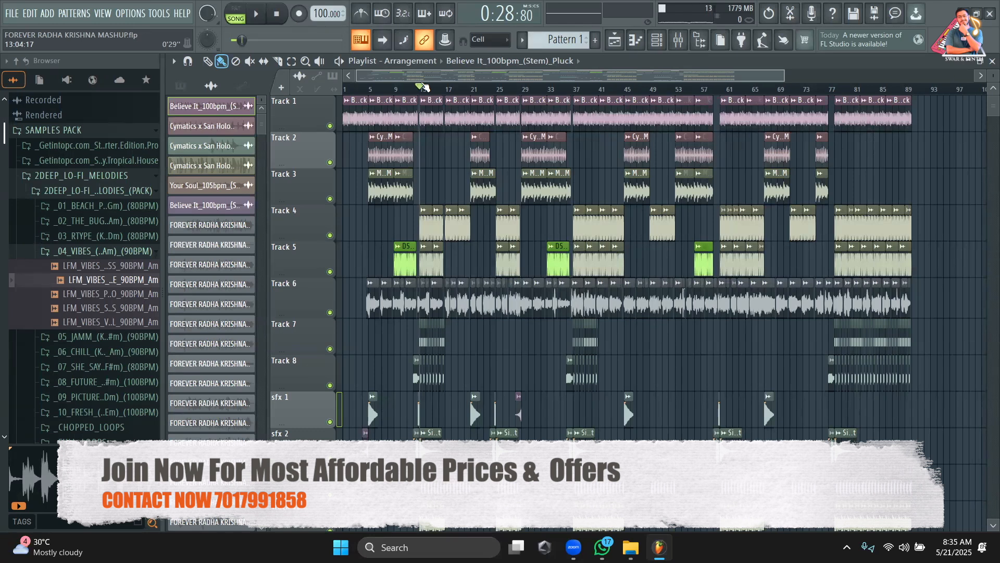
key(space)
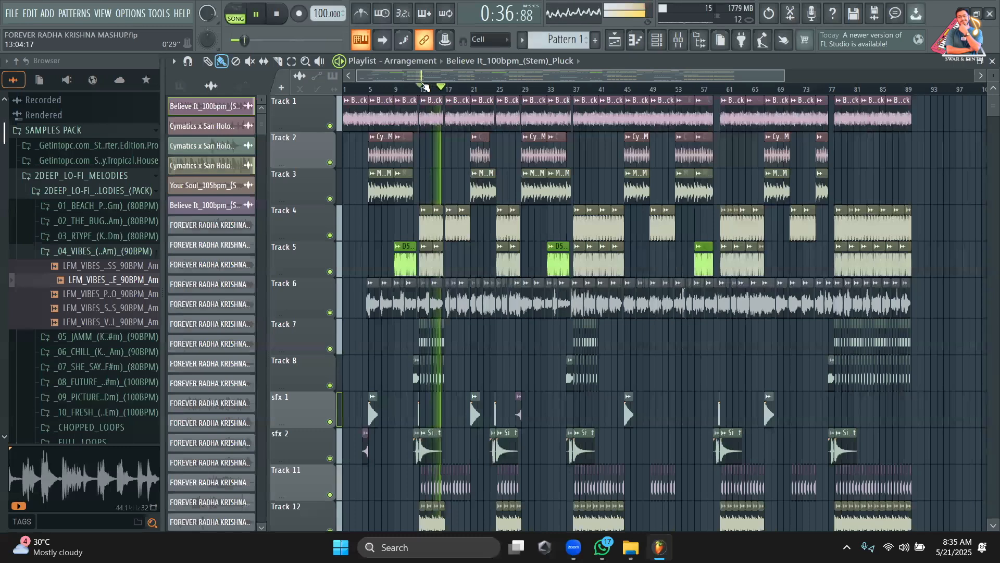
key(space)
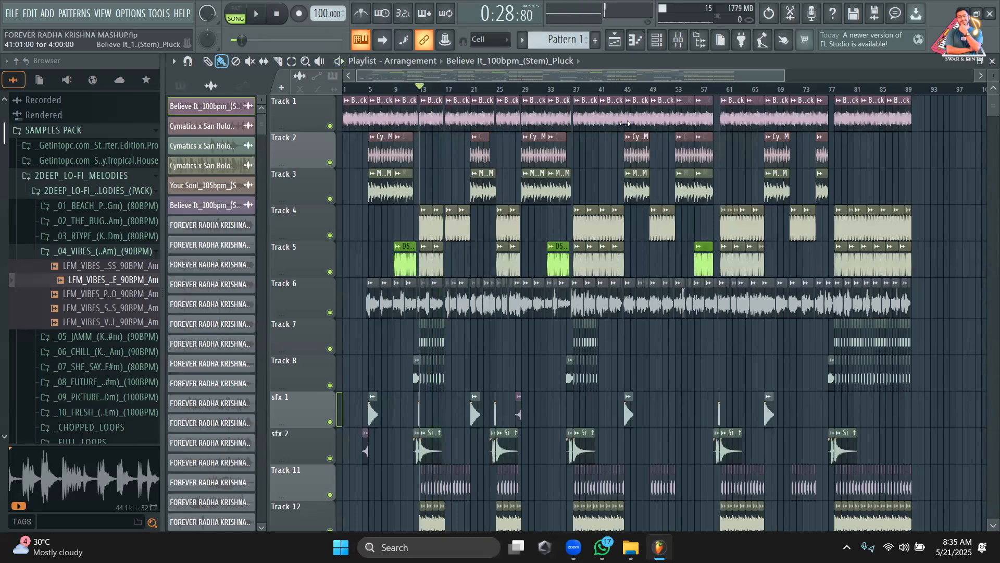
Step: Solo Track 7 and add Track 8 to the playing tracks for the section after bar 13
drag(784, 77, 434, 80)
scroll(557, 288, down, 1)
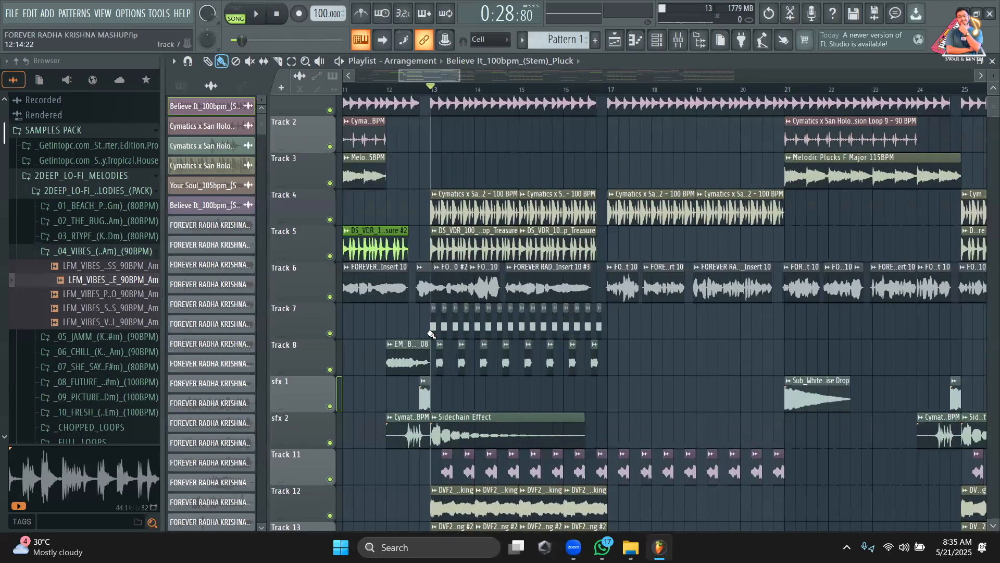
right_click(330, 334)
click(329, 369)
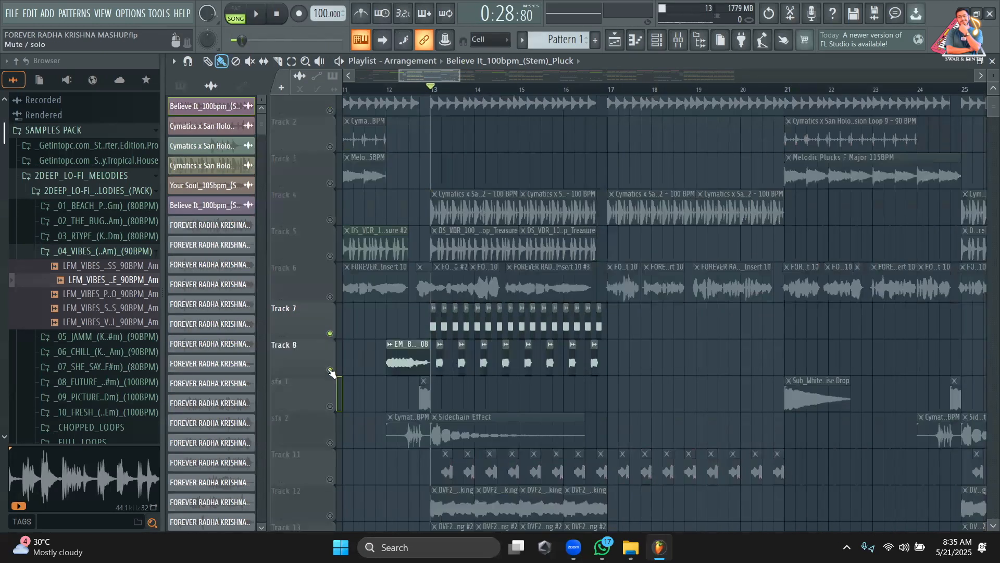
Step: View the channel settings of the flute clip on Track 7, and play both flute tracks from bar 13 for a short while
double_click(466, 326)
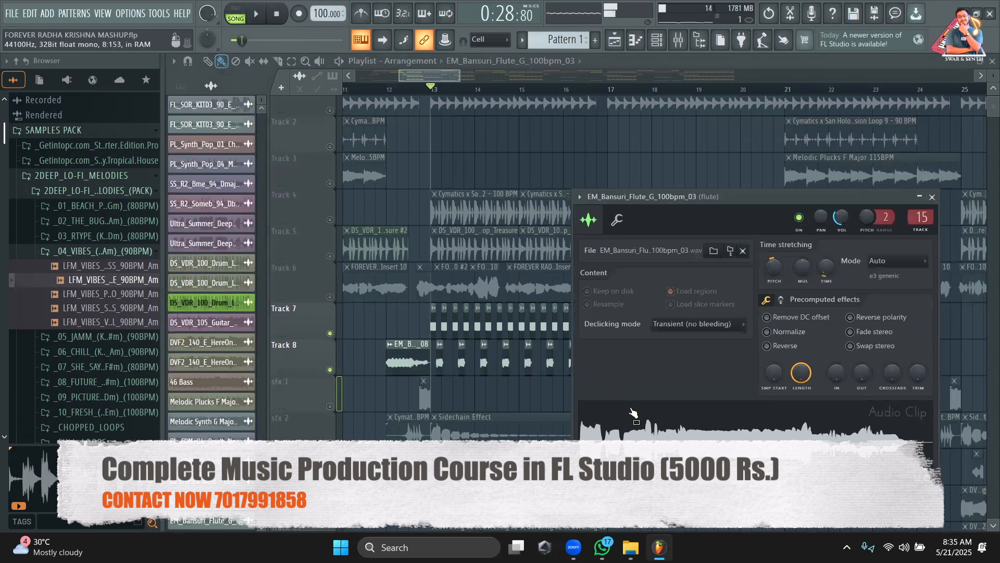
click(609, 62)
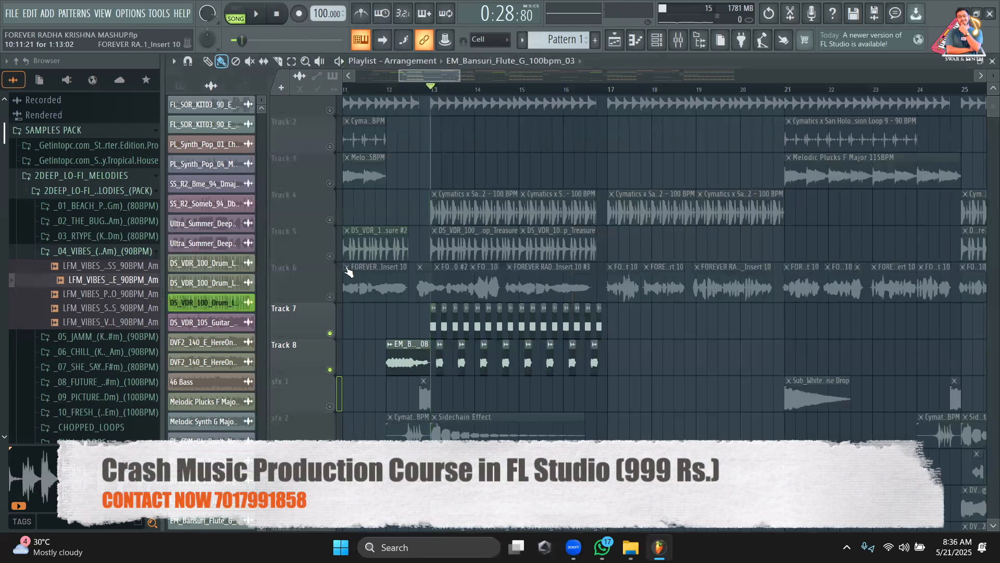
key(space)
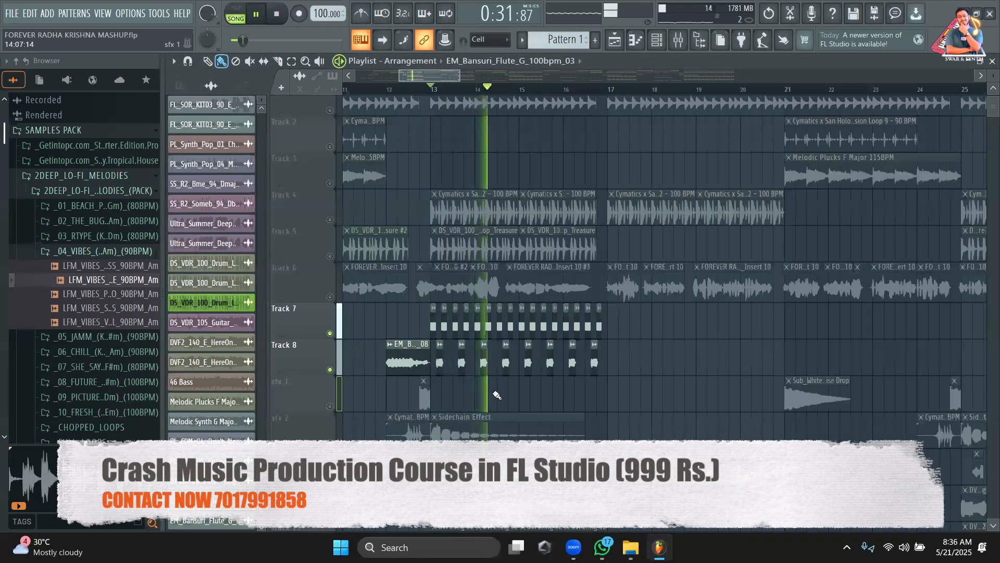
scroll(503, 380, up, 1)
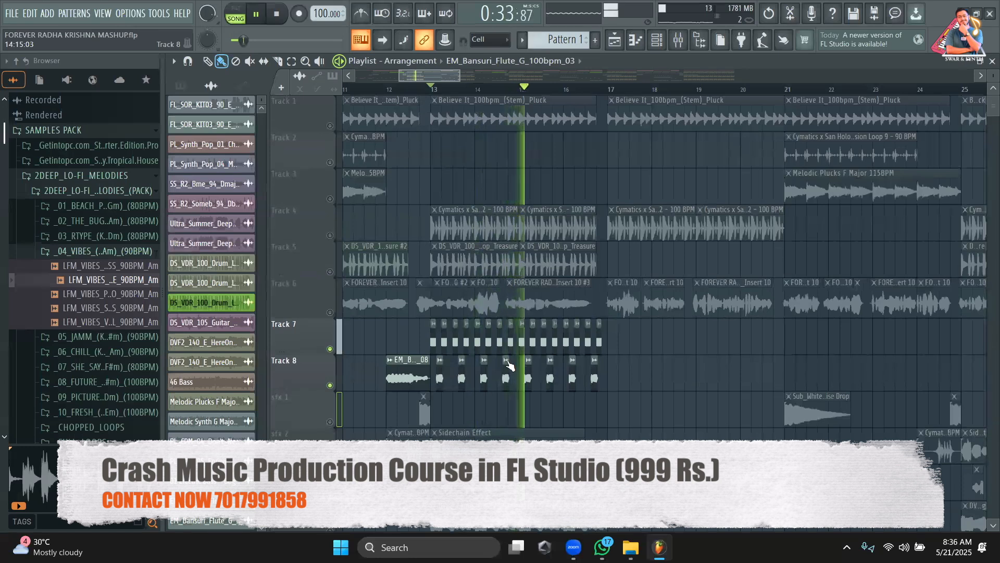
key(space)
Step: Add Track 6 to the playing flute tracks, listen to the section from bar 13, and stop playback
click(330, 312)
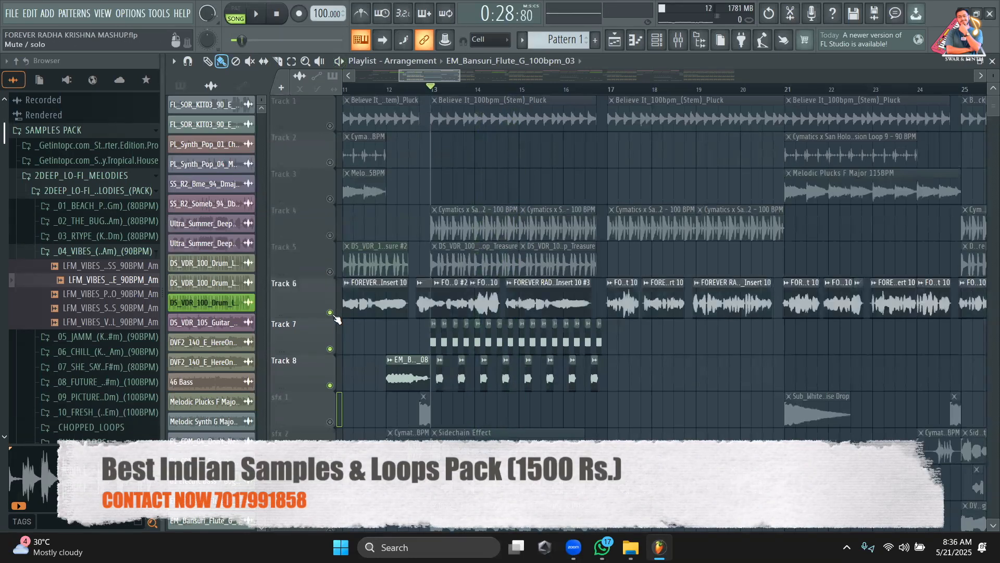
key(space)
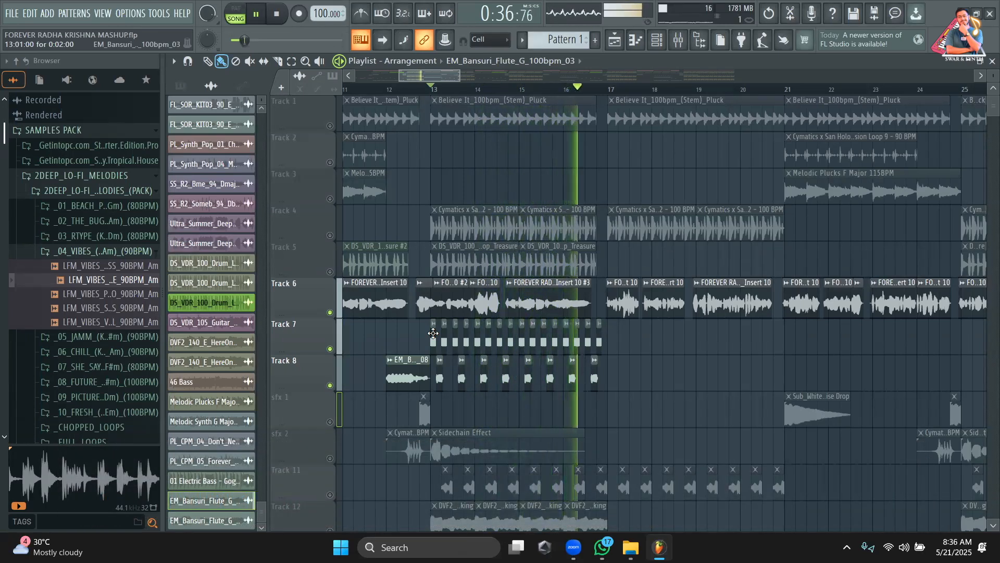
key(space)
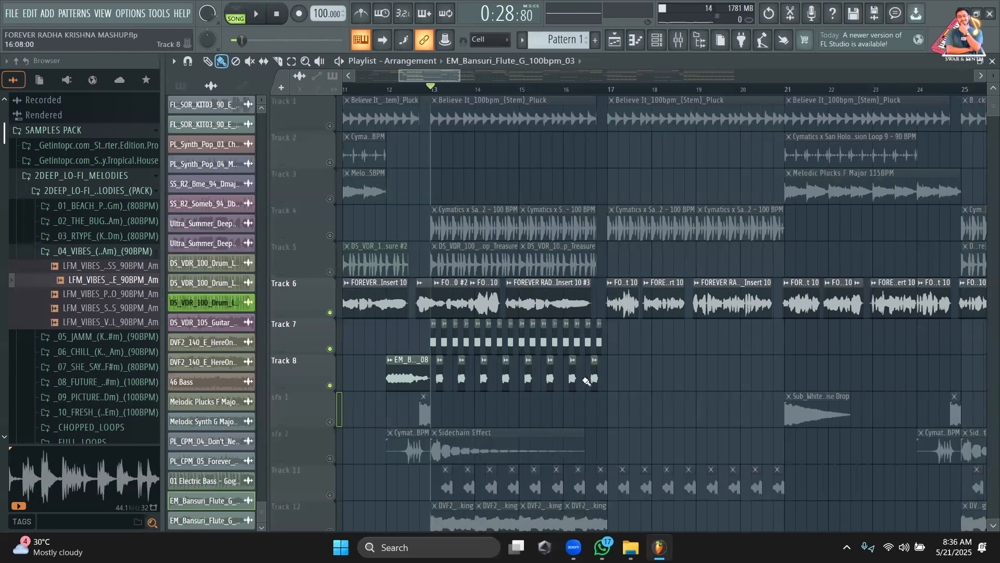
Step: Add Track 11 to the playing tracks, play briefly from bar 13, and stop playback
scroll(496, 414, down, 10)
scroll(497, 414, up, 3)
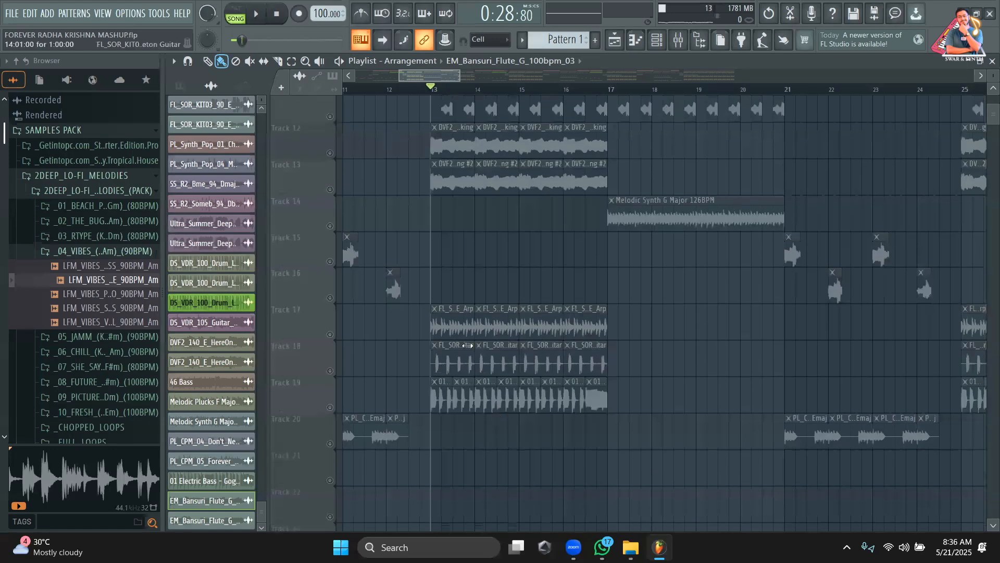
click(330, 207)
key(space)
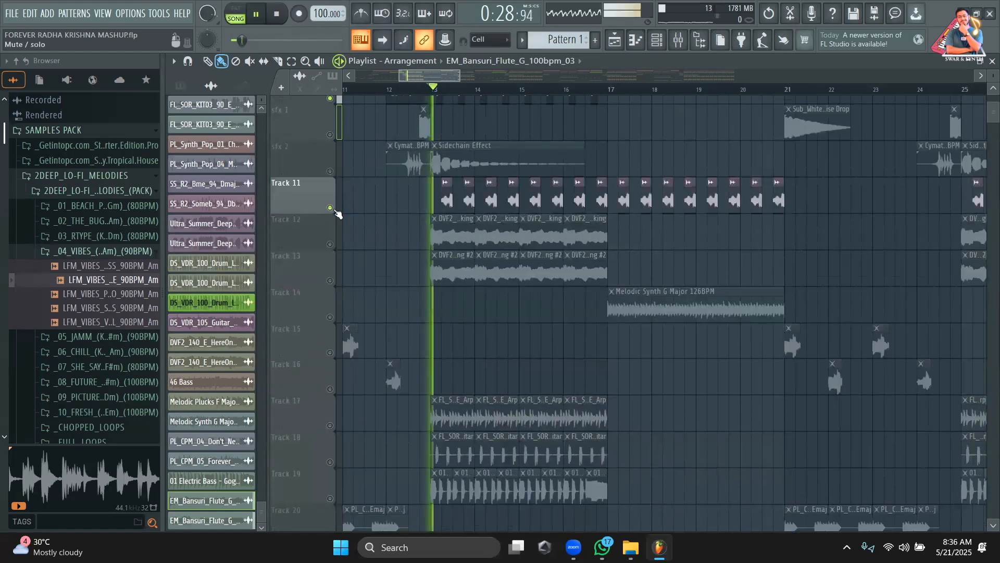
key(space)
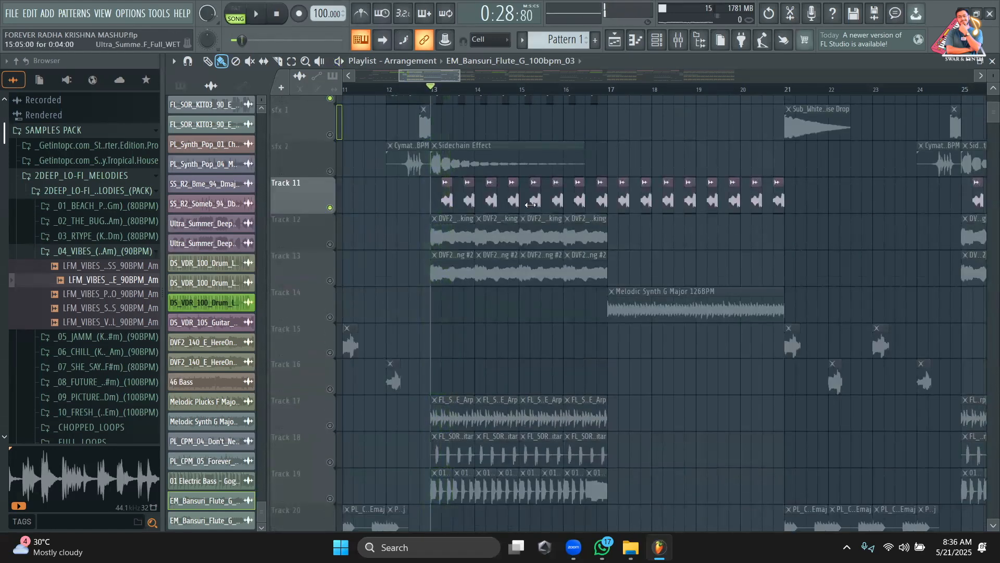
Step: Place a new unique clip of Track 11's vocal chop sample on Track 13, starting at about bar 17
double_click(469, 200)
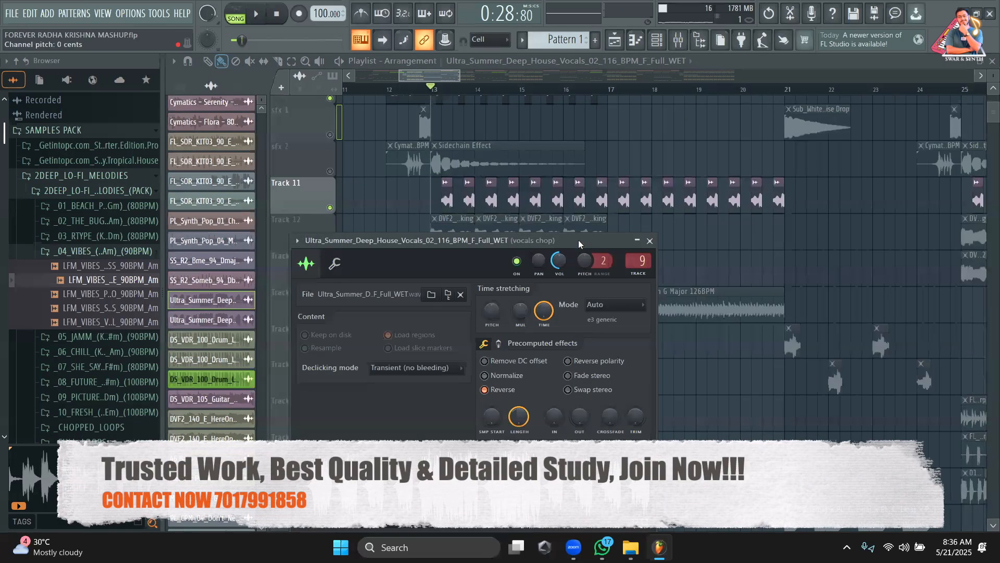
drag(578, 239, 611, 174)
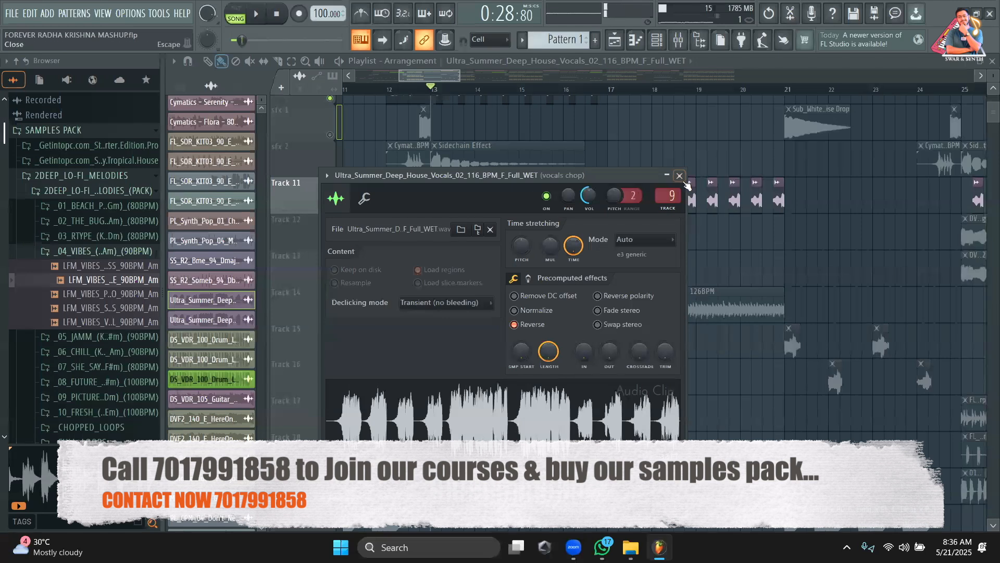
drag(521, 437, 759, 266)
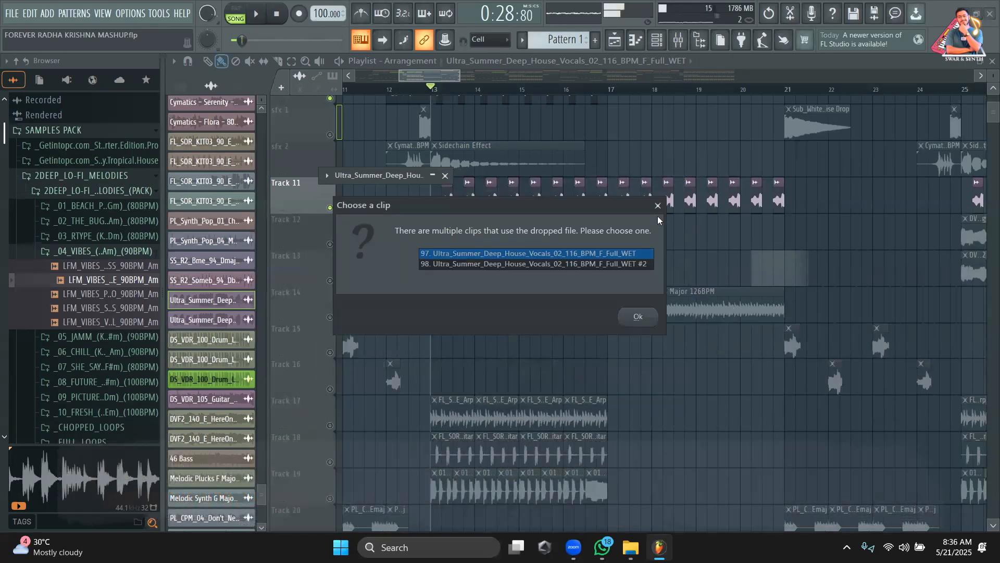
click(658, 205)
click(760, 255)
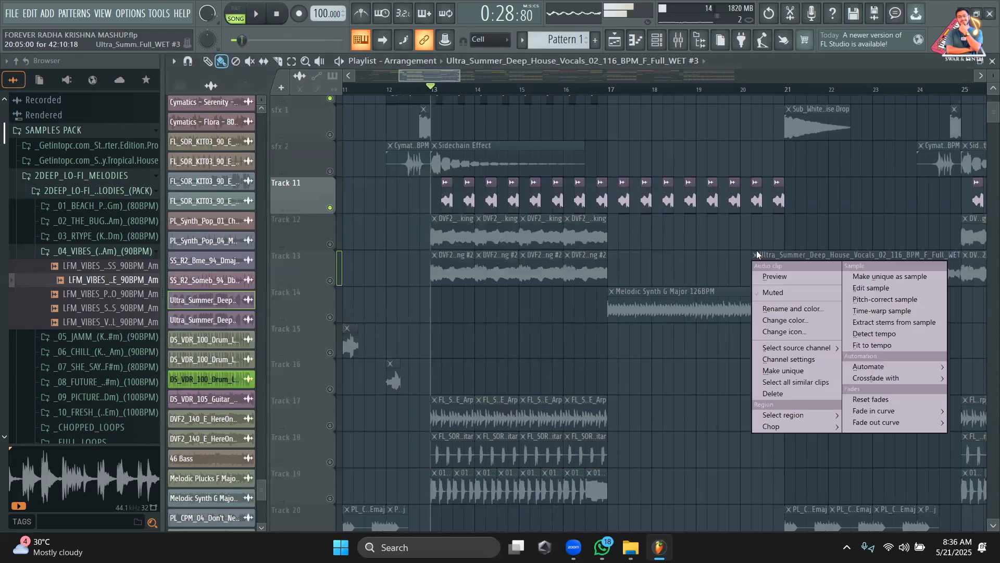
click(780, 371)
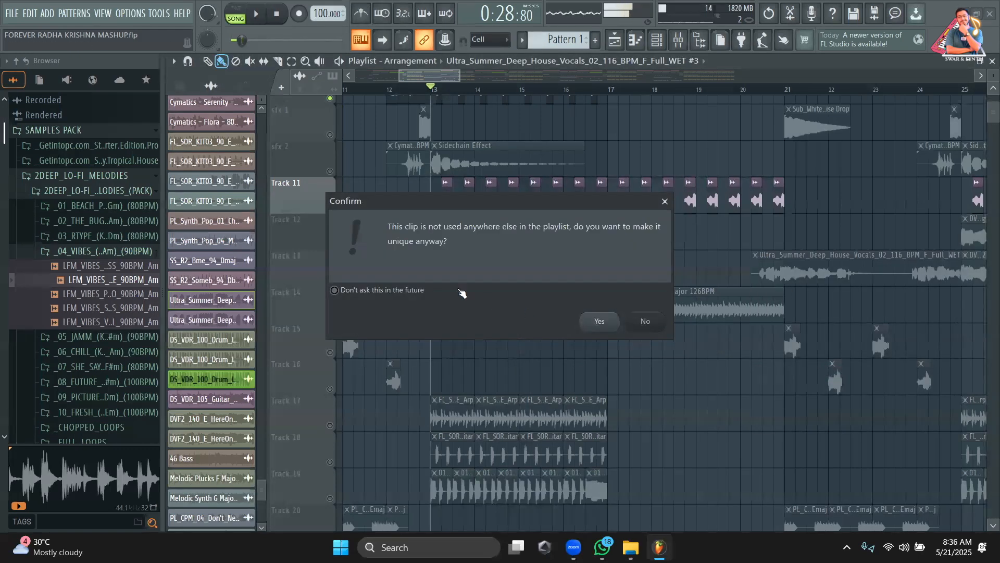
click(598, 322)
drag(821, 280, 689, 276)
Step: Solo Track 13, check the new vocal clip's channel settings, and listen to the clip from about bar 17
click(304, 279)
key(space)
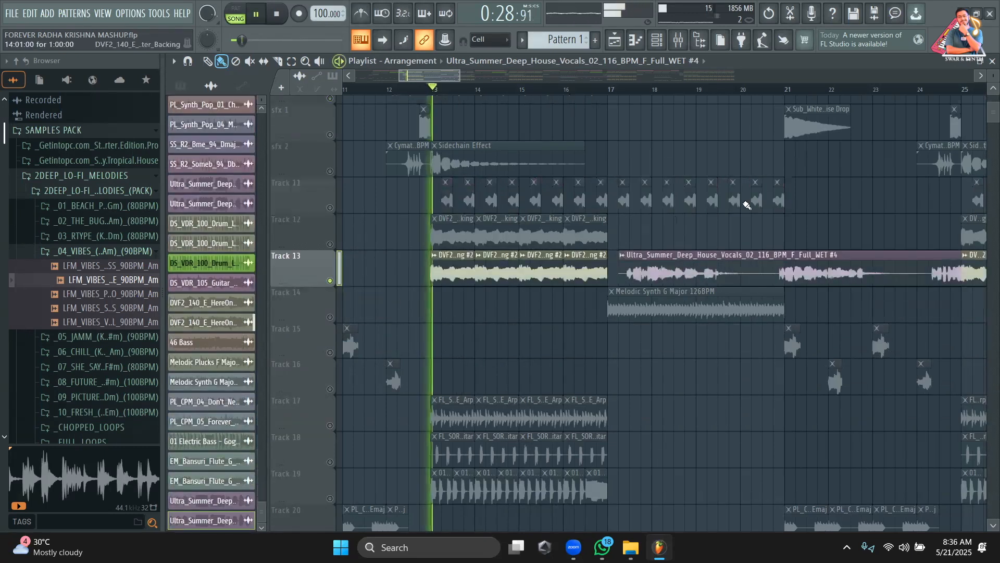
key(space)
double_click(660, 277)
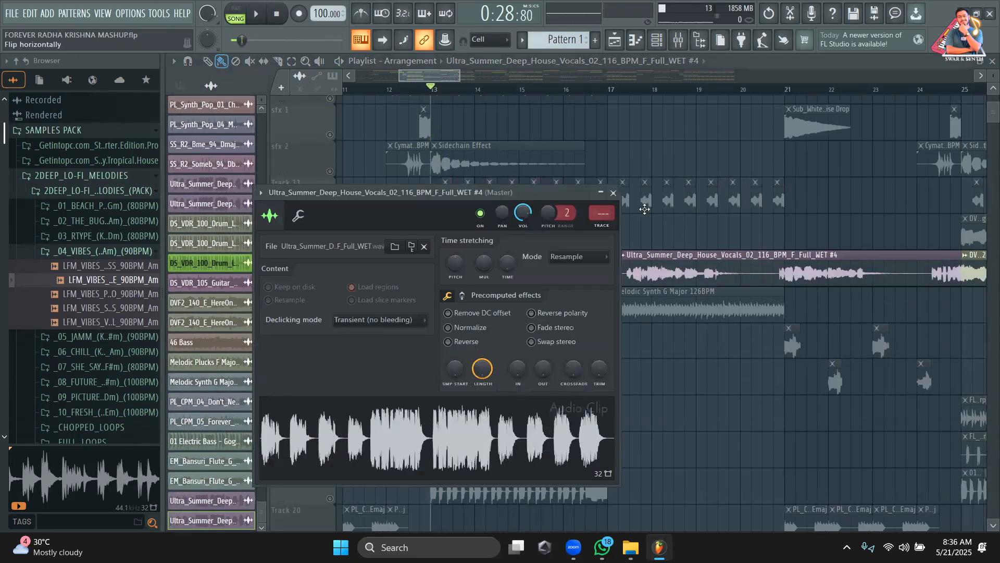
click(631, 91)
key(space)
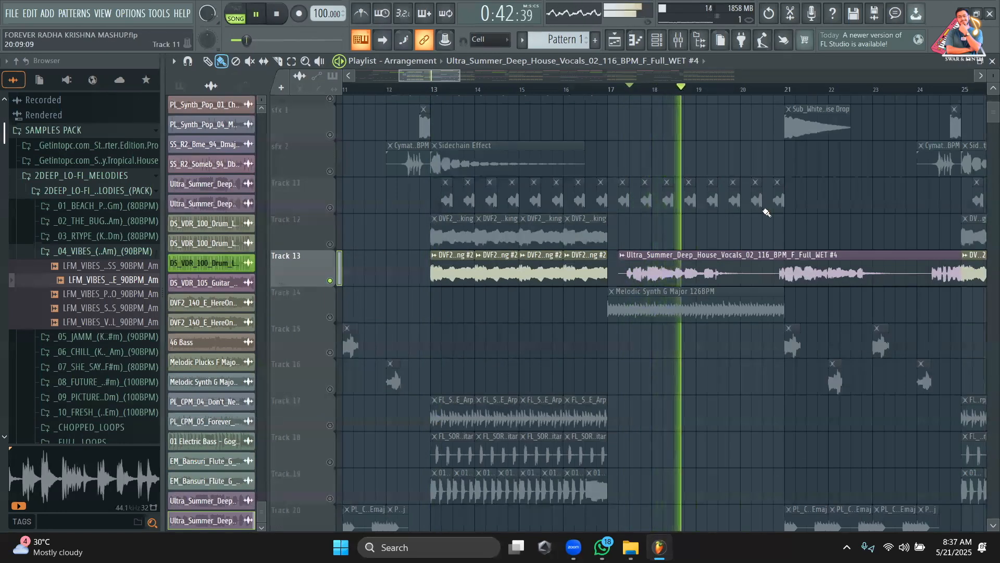
key(space)
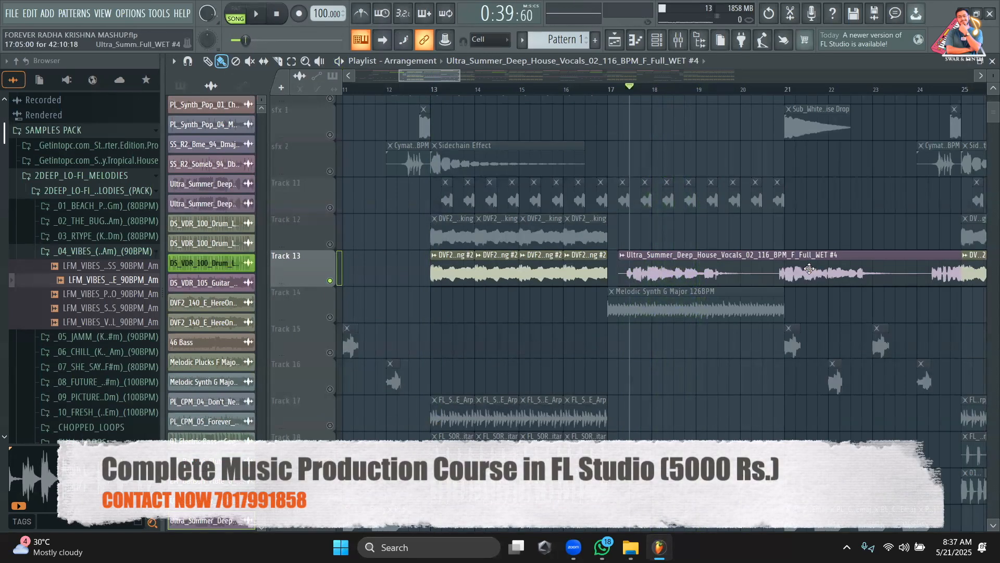
Step: Audition the new vocal clip reversed from about bar 19, and delete it from Track 13
double_click(809, 269)
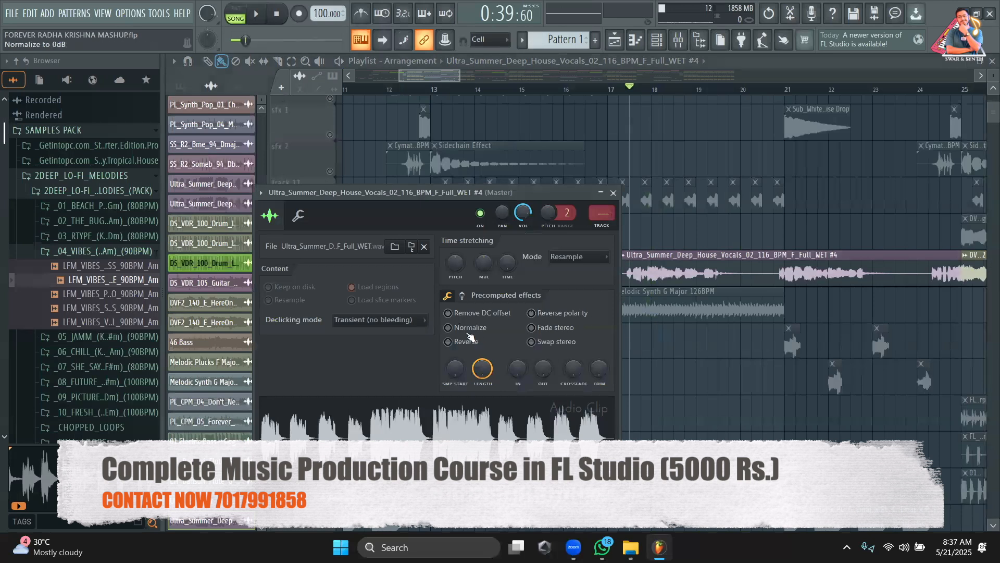
click(460, 345)
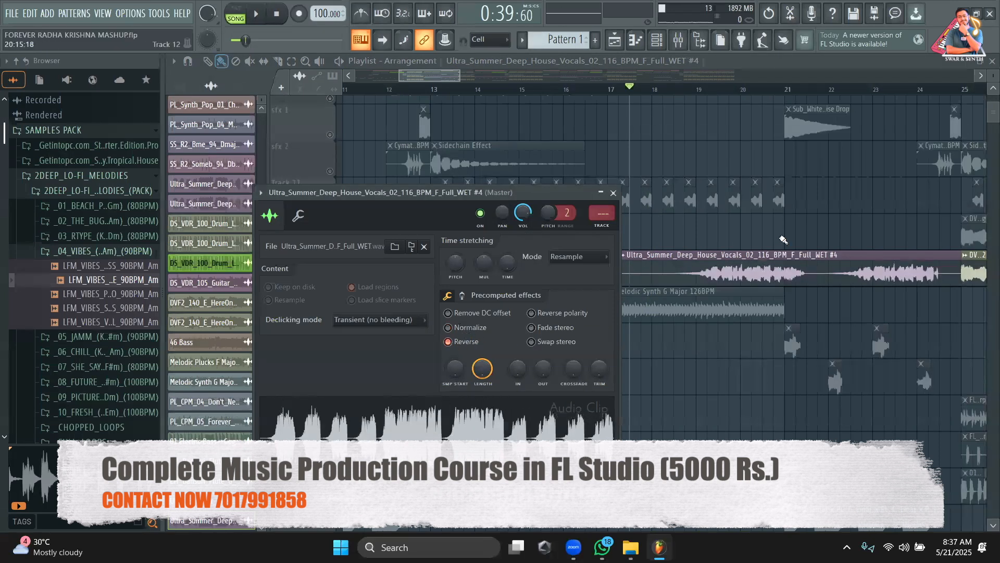
click(699, 91)
key(space)
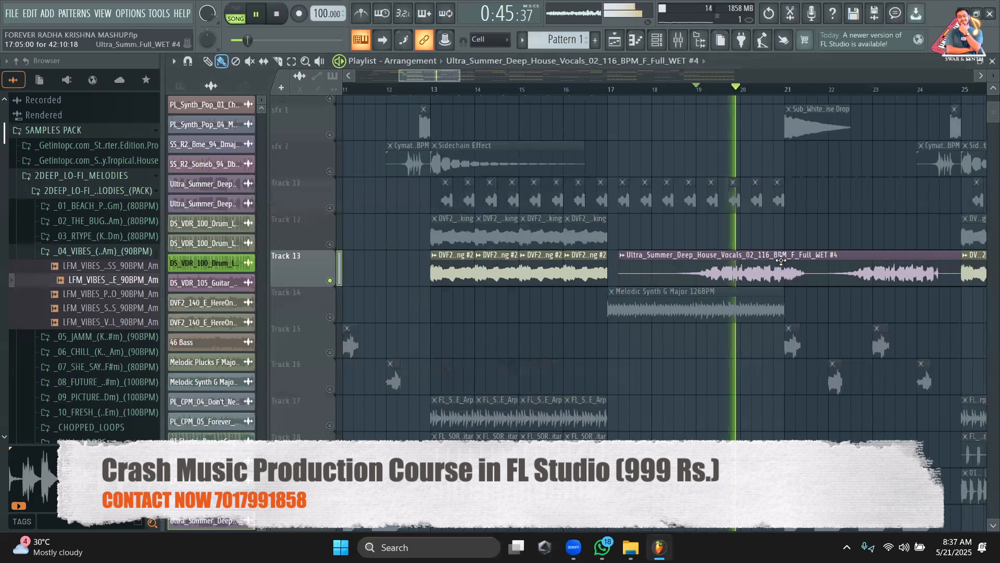
key(space)
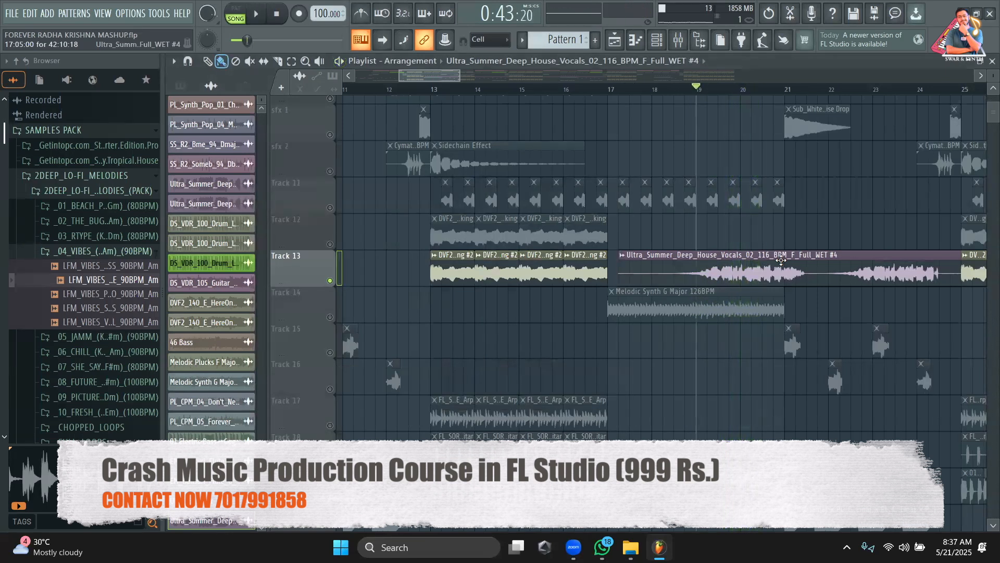
right_click(781, 260)
Step: Add Track 11 to the playing Track 13, listen from bar 13, and stop playback
click(331, 208)
click(432, 89)
key(space)
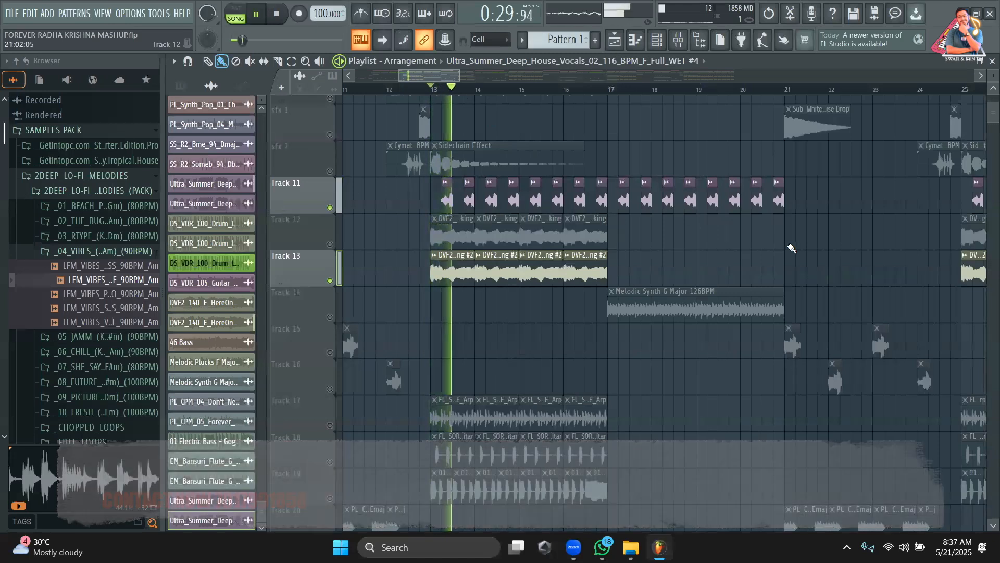
scroll(790, 247, up, 1)
key(space)
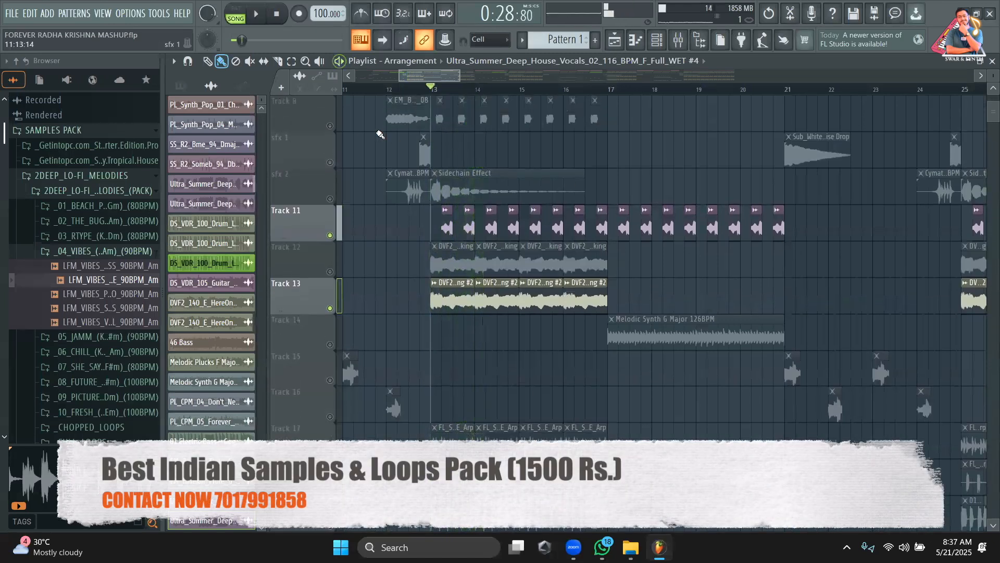
Step: Add Tracks 7 and 8 to the playing tracks, listen from bar 13, and stop playback
scroll(373, 145, up, 2)
click(330, 165)
click(330, 201)
scroll(726, 250, down, 2)
key(space)
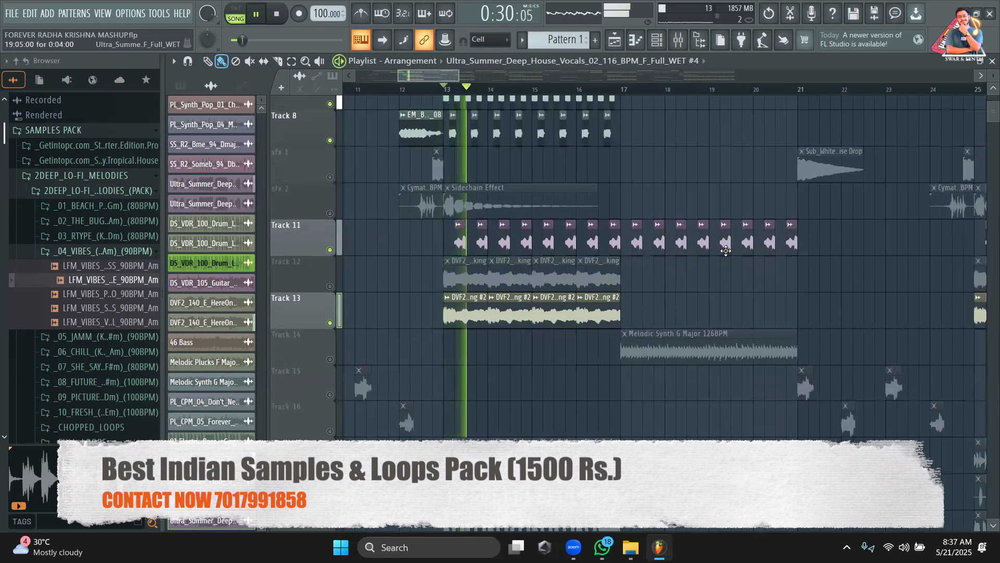
scroll(725, 251, down, 2)
key(space)
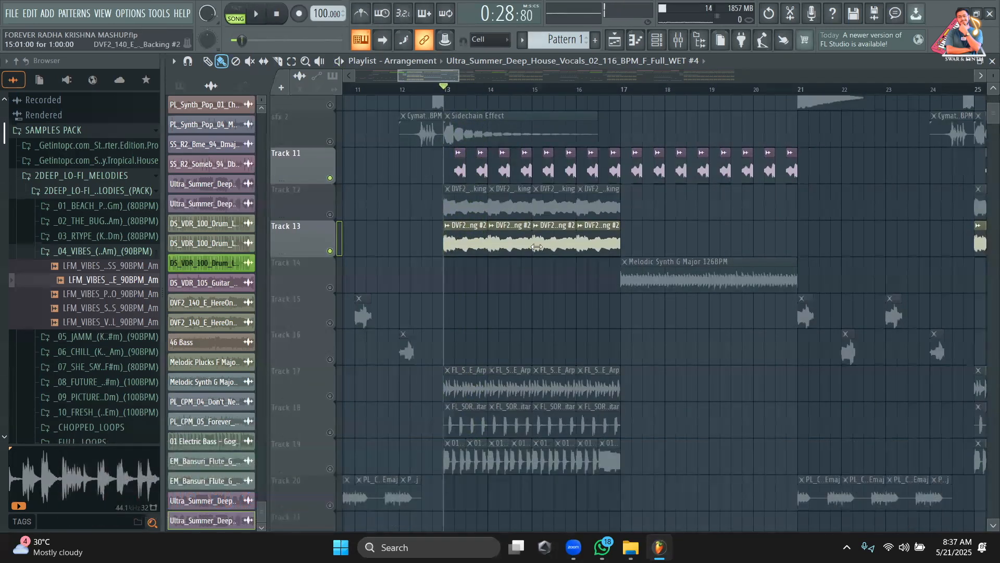
Step: View the channel settings of the HereOnAfter backing clip on Track 13 and close them
click(527, 245)
double_click(519, 241)
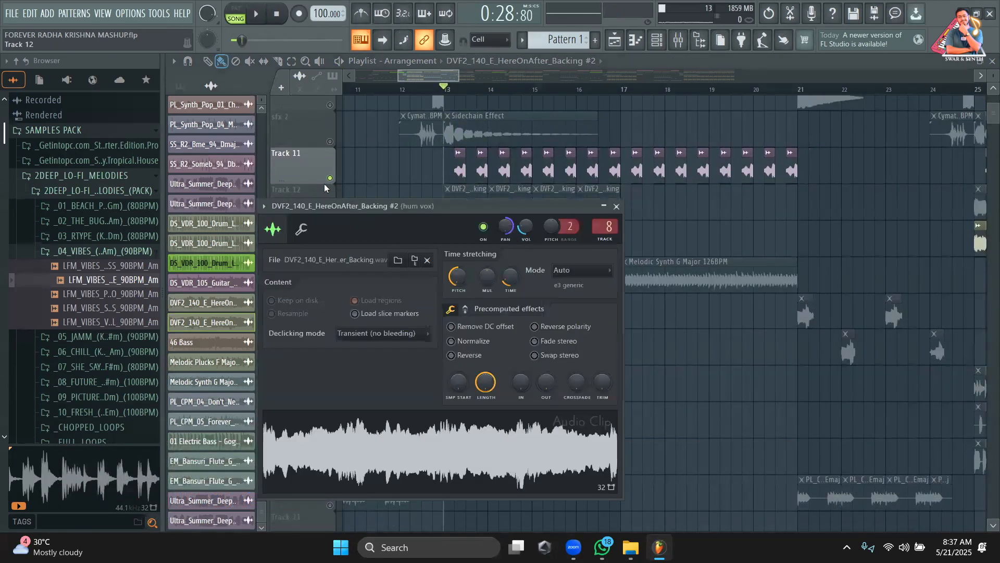
key(Escape)
Step: Add Track 12 to the playing tracks, listen to the layered section from bar 13, and stop playback
key(space)
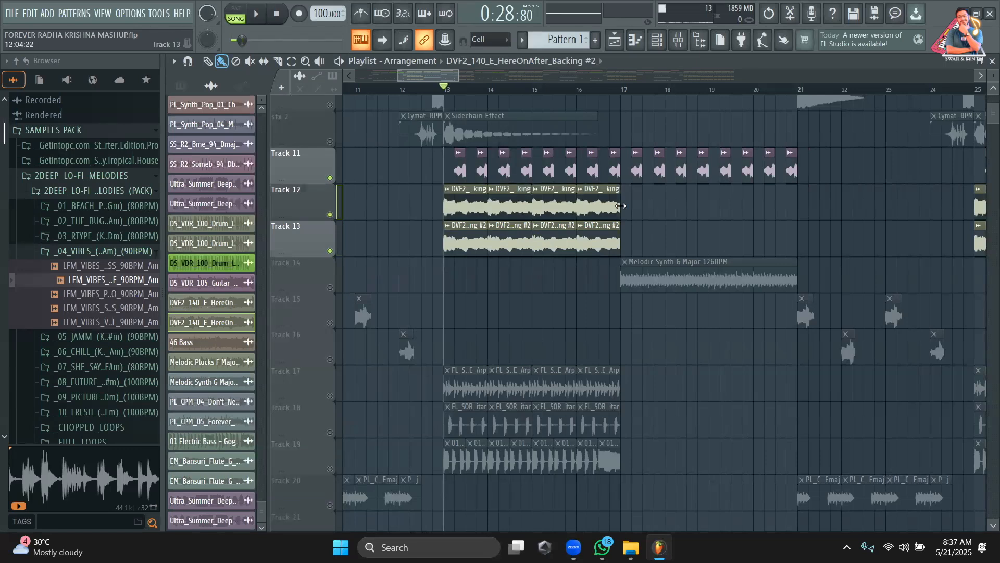
scroll(710, 209, up, 2)
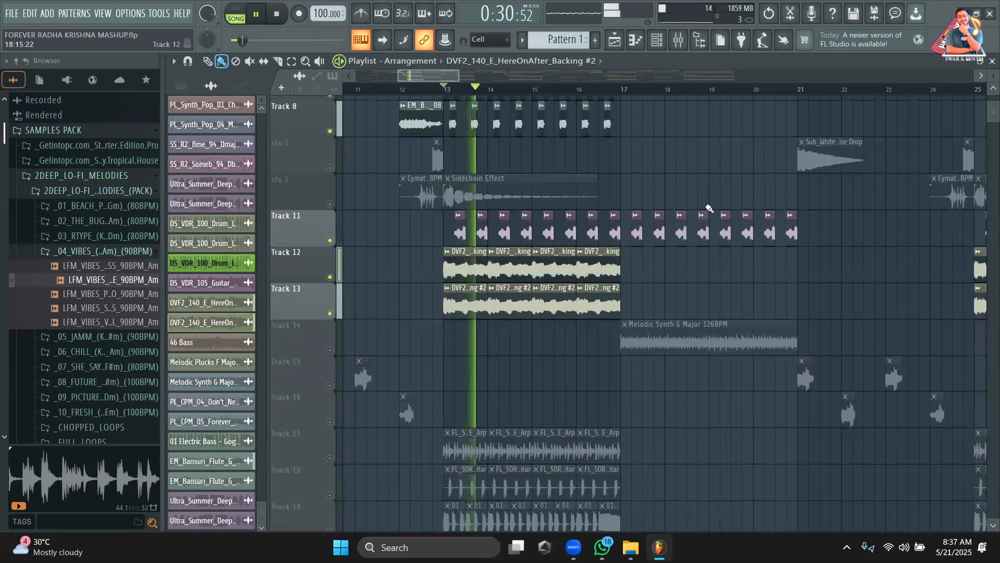
scroll(710, 208, up, 2)
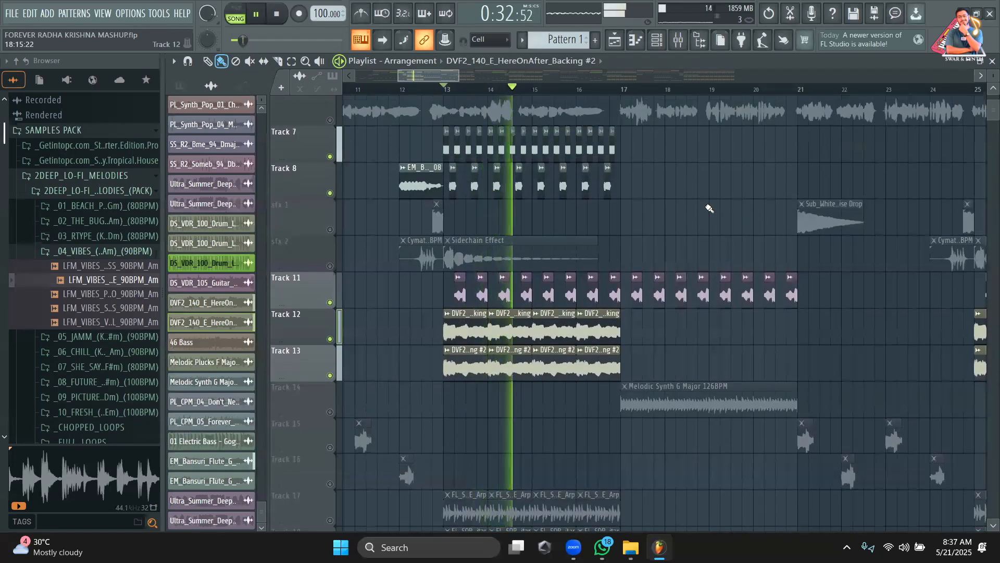
scroll(710, 208, down, 5)
key(space)
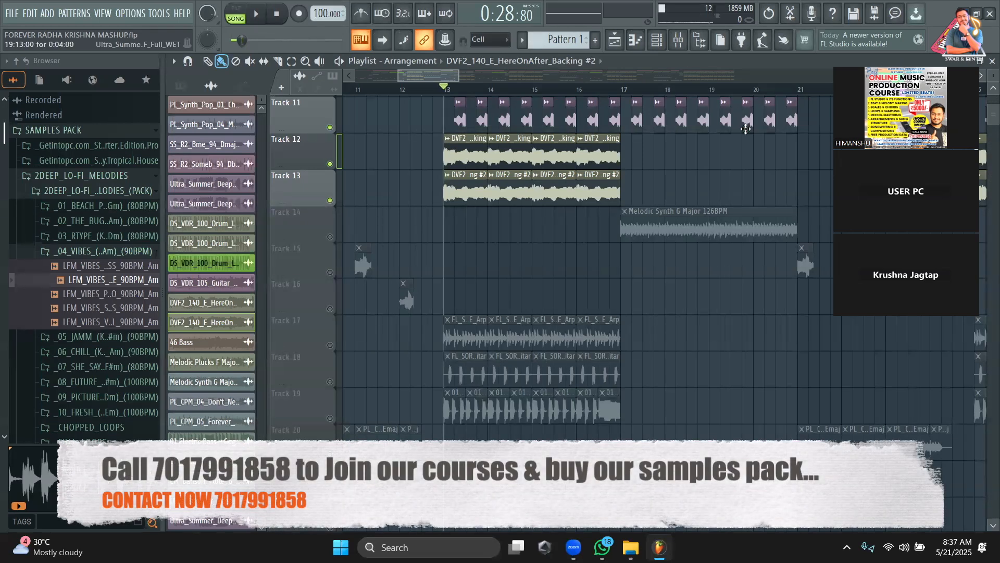
scroll(746, 130, up, 6)
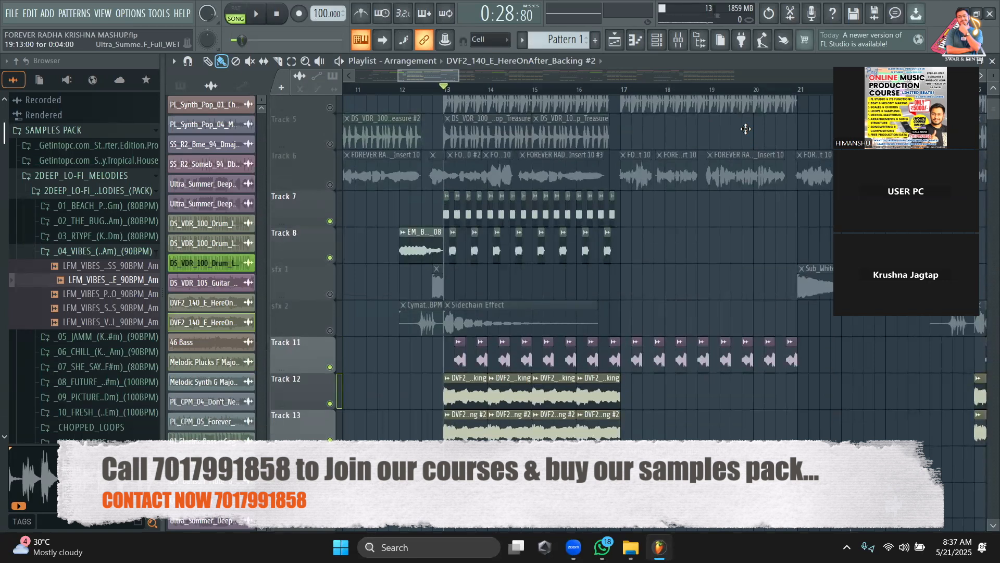
Step: Play the combined Tracks 7, 8, 11, 12 and 13 from bar 13 once more and stop playback
scroll(656, 203, up, 3)
key(space)
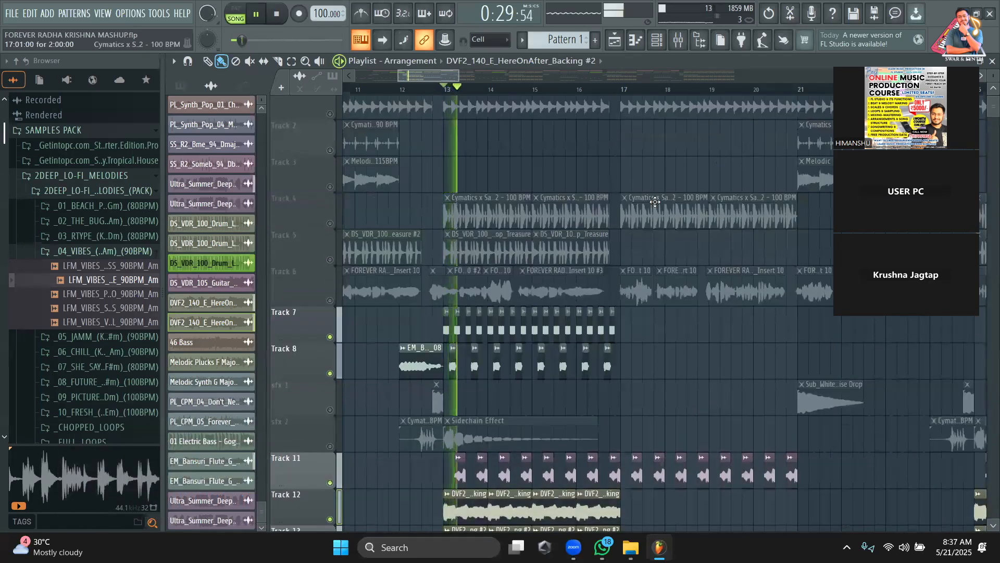
key(space)
Step: View the channel rack and filter it to show only the Unsorted channels
click(657, 40)
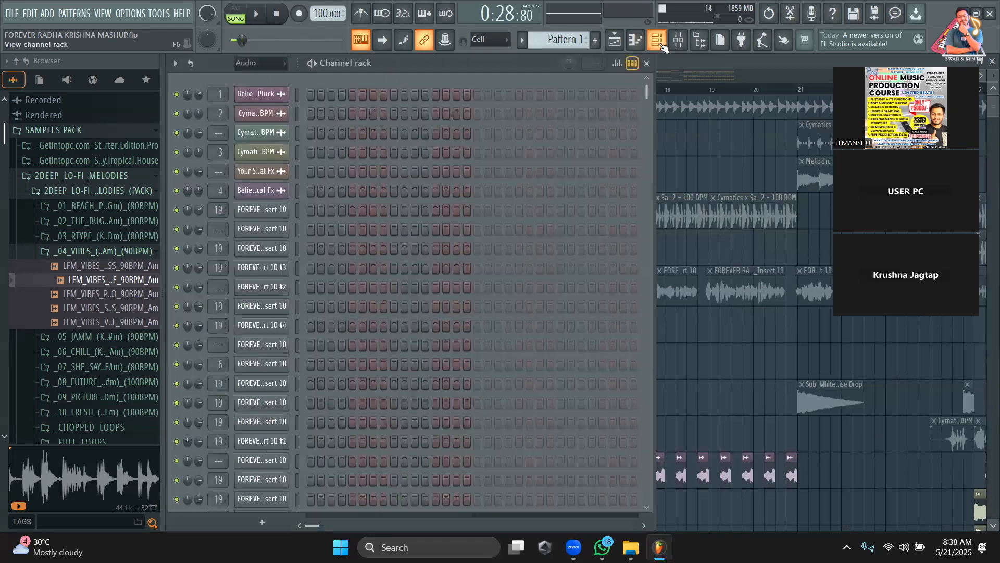
click(261, 62)
click(272, 115)
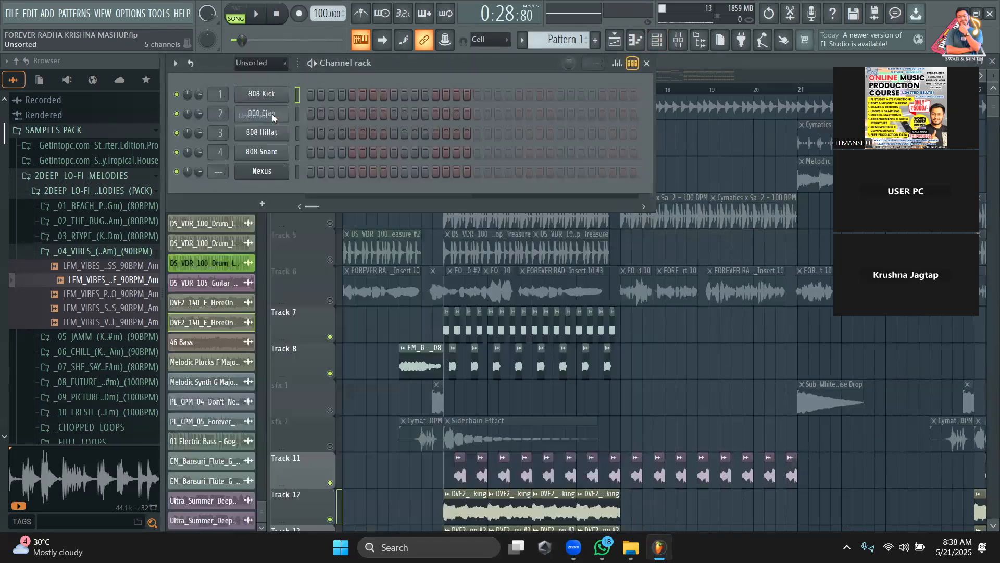
Step: Find the vocals insert 19 in the mixer and view its Auto-Tune Pro settings
click(678, 40)
click(744, 80)
scroll(744, 80, down, 13)
click(492, 110)
click(463, 110)
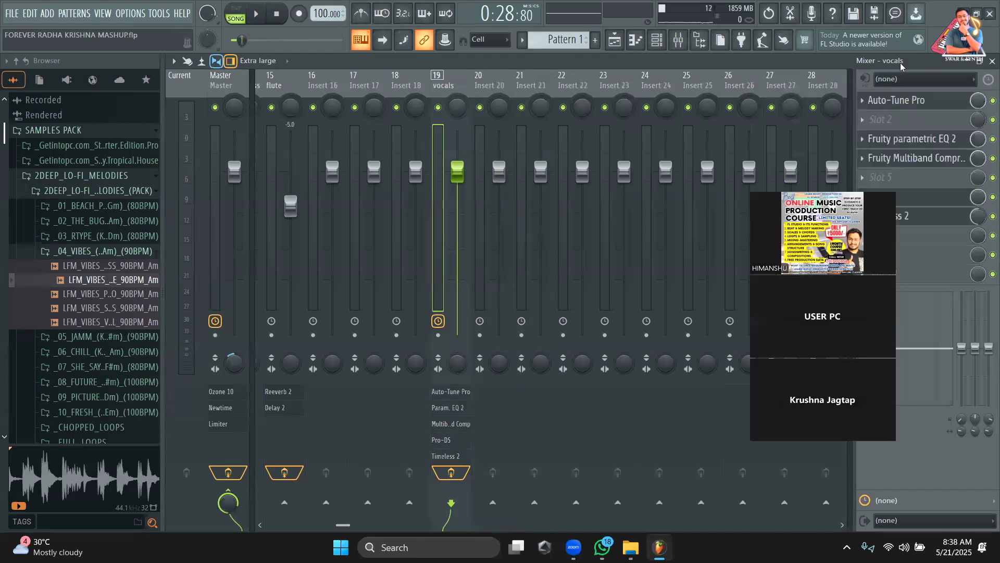
click(907, 100)
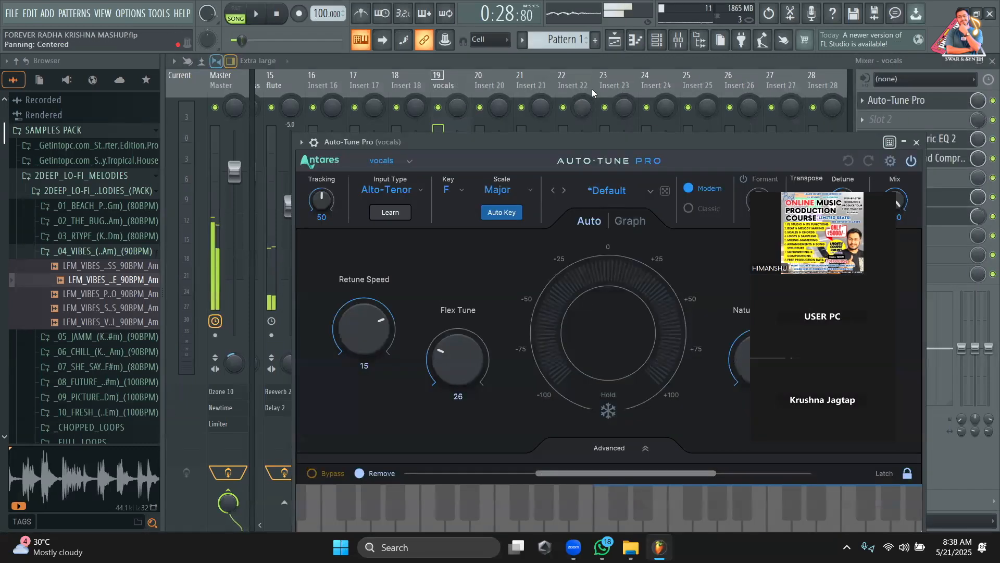
Step: Return to the playlist, show the whole arrangement, and solo the vocals on Track 6
click(615, 42)
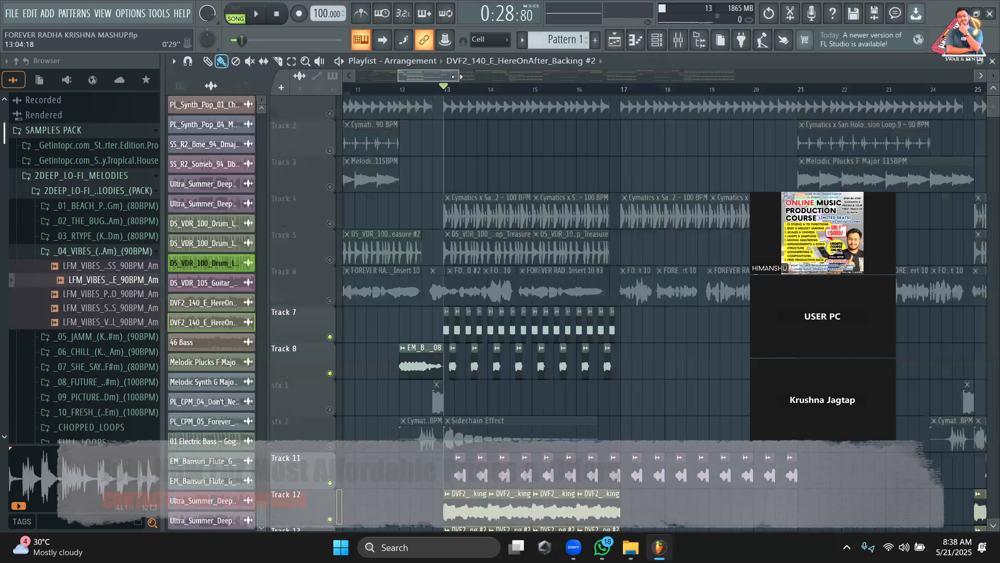
drag(459, 78, 773, 78)
drag(696, 76, 636, 77)
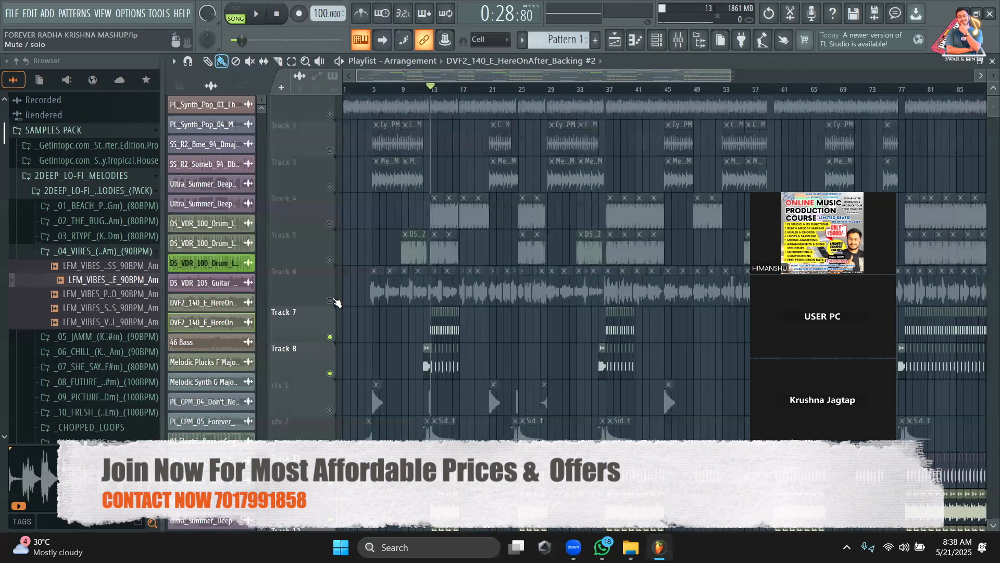
ctrl+click(329, 300)
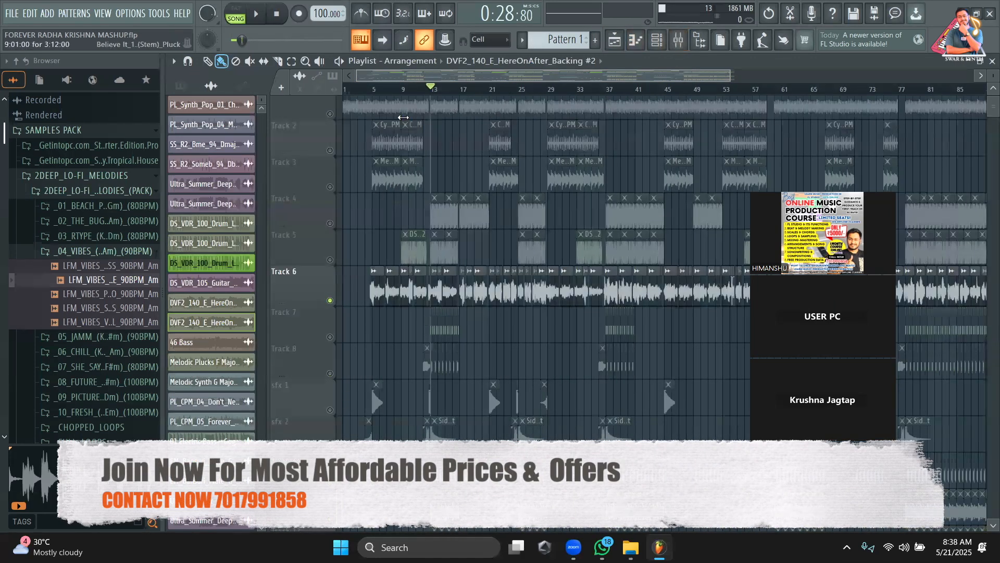
Step: Copy the Track 6 vocal clips from about bar 5 to bar 36 into empty space starting near bar 124
drag(366, 291, 604, 292)
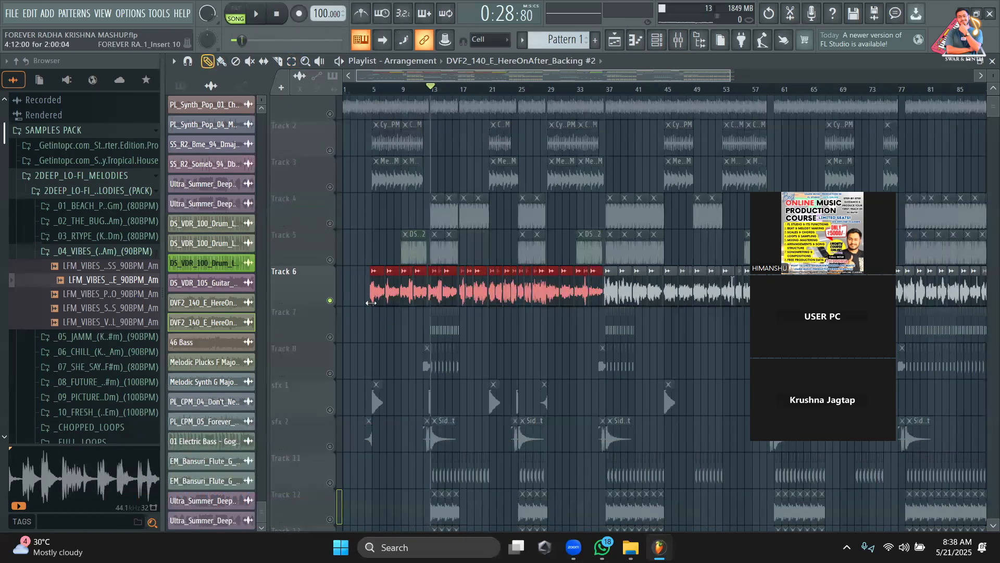
drag(375, 297, 663, 297)
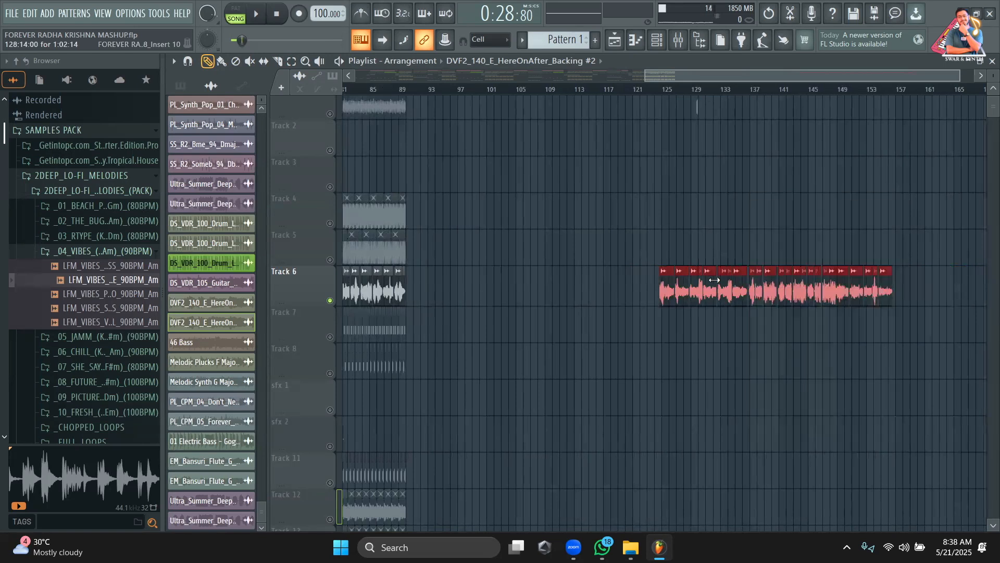
drag(742, 75, 345, 156)
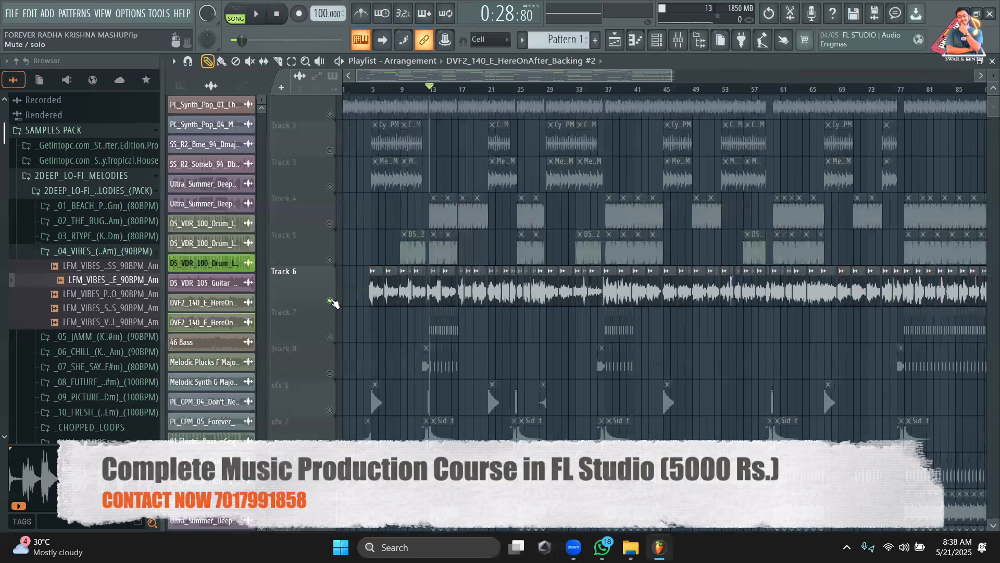
Step: Turn off the Track 6 solo and listen to all tracks from bar 13, stopping after a few bars
right_click(331, 300)
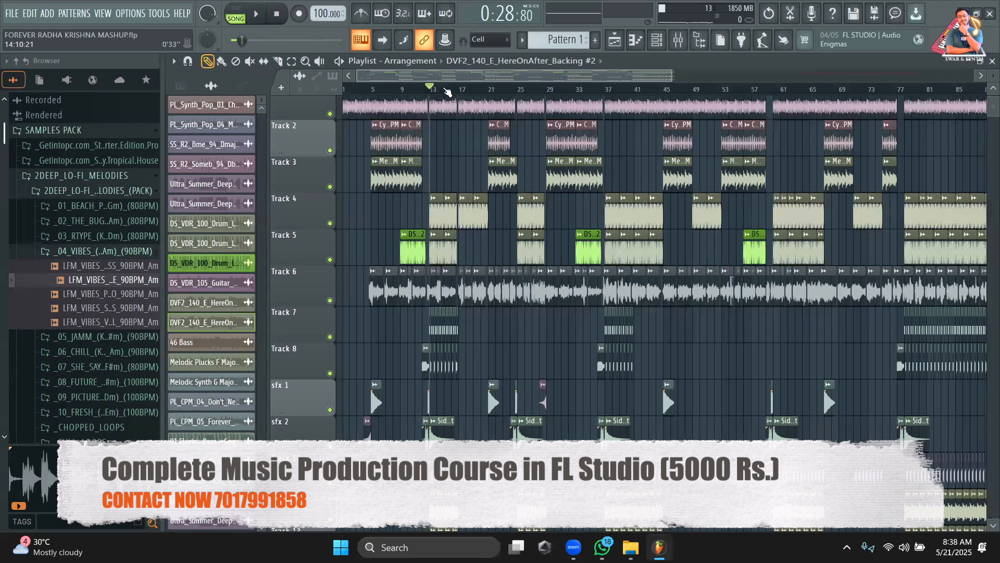
key(space)
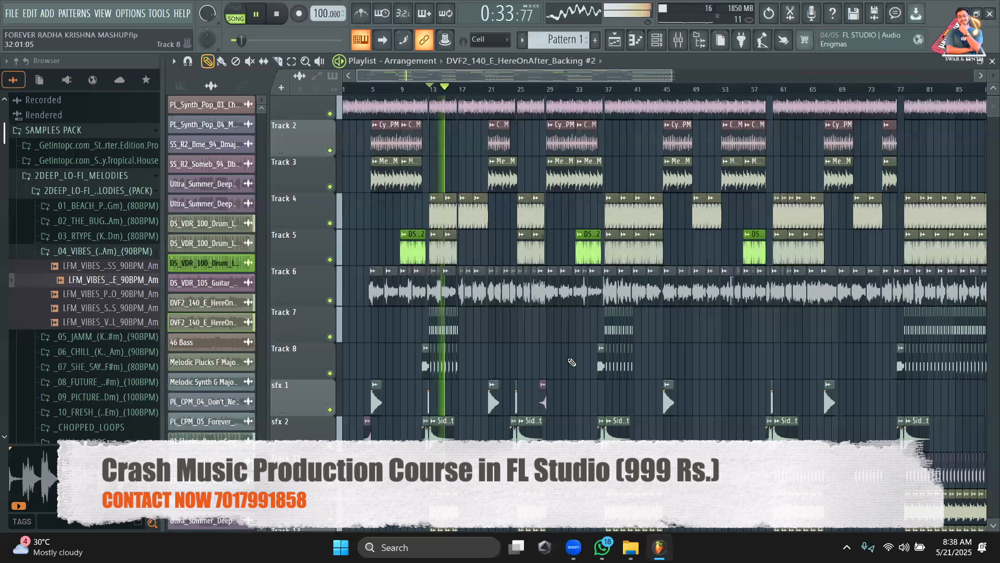
key(space)
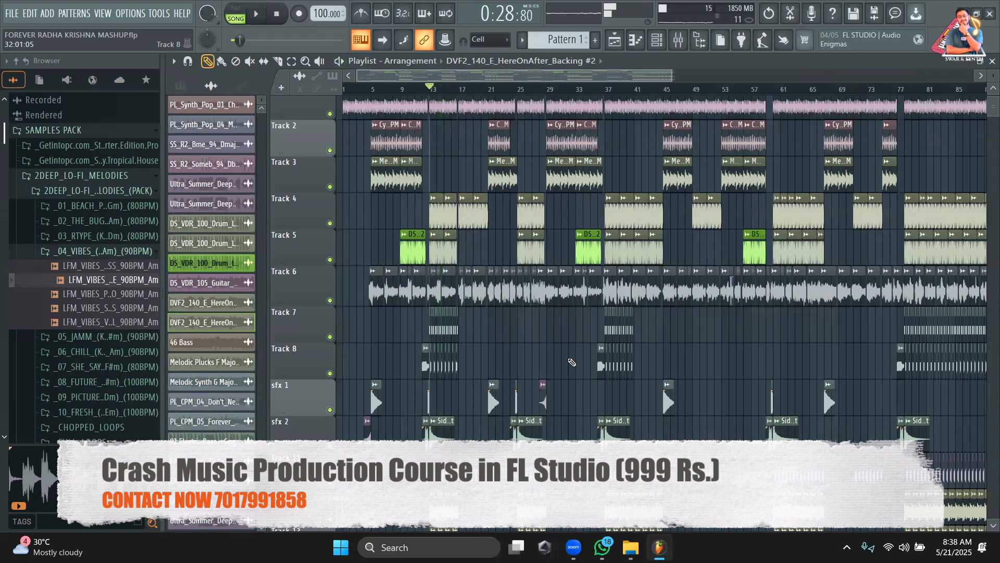
Step: View the copied vocal clips and place the playback position just before them
drag(548, 70, 815, 58)
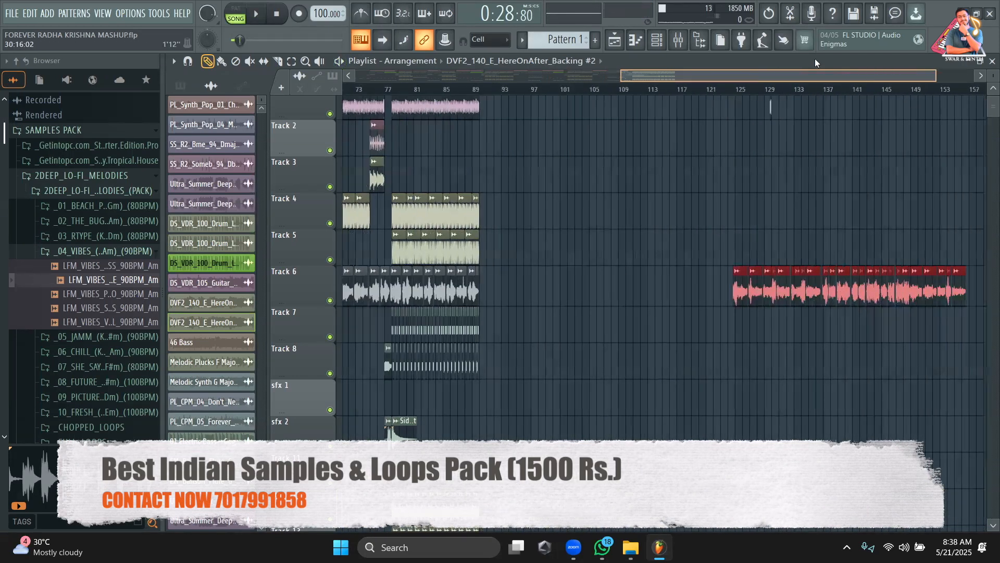
scroll(888, 417, up, 1)
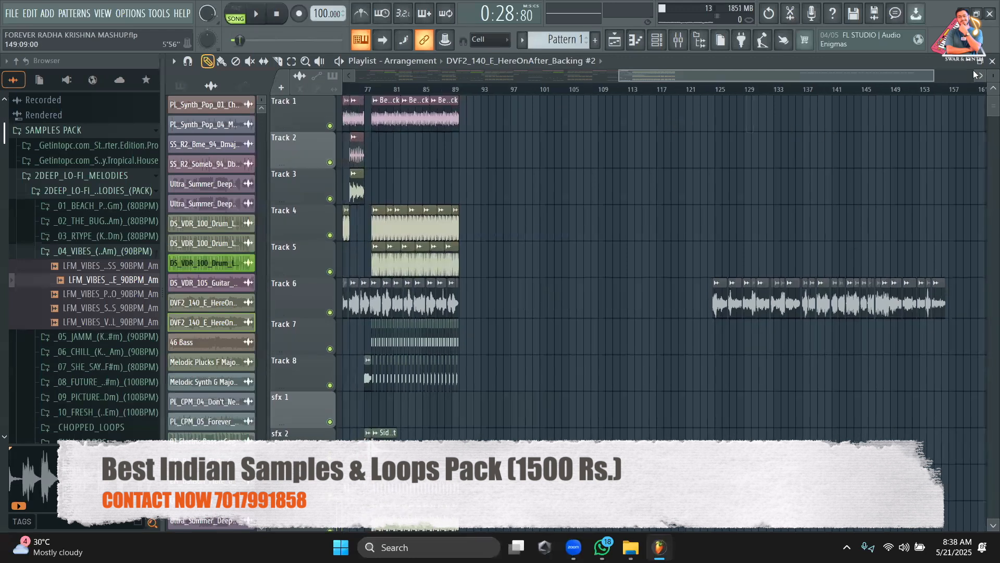
click(719, 92)
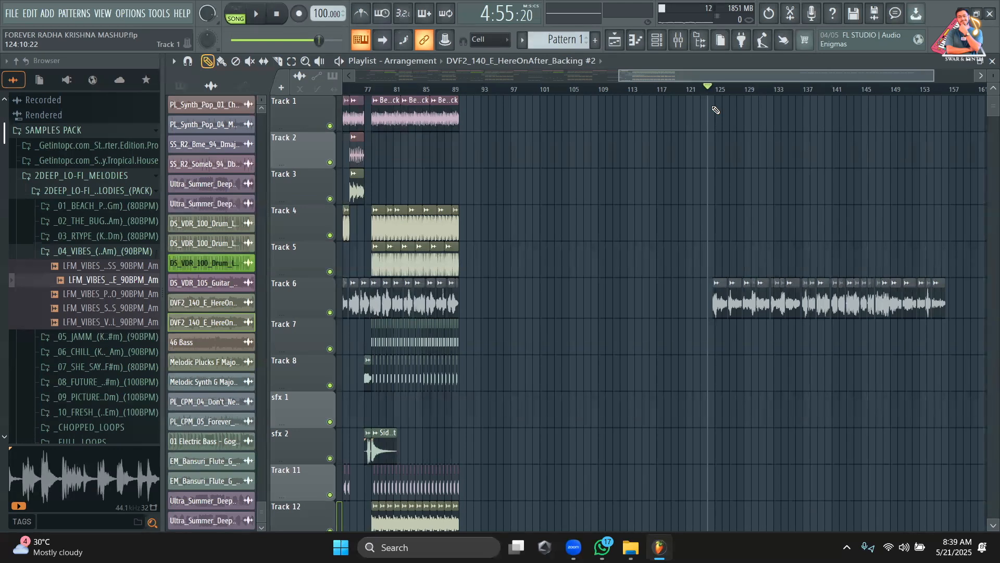
Step: Move the playback position back to bar 13 and listen briefly to the full arrangement
scroll(396, 114, left, 15)
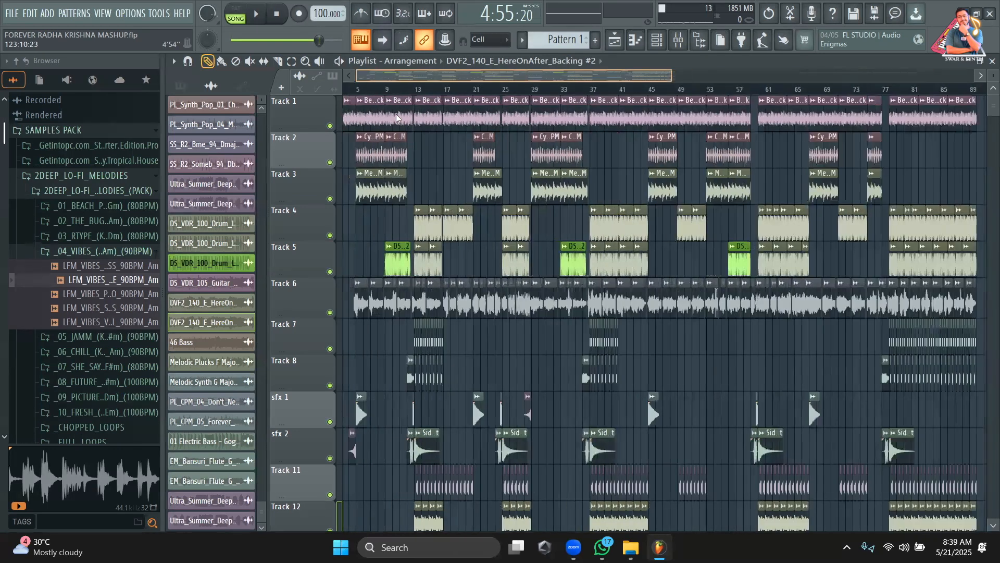
click(430, 89)
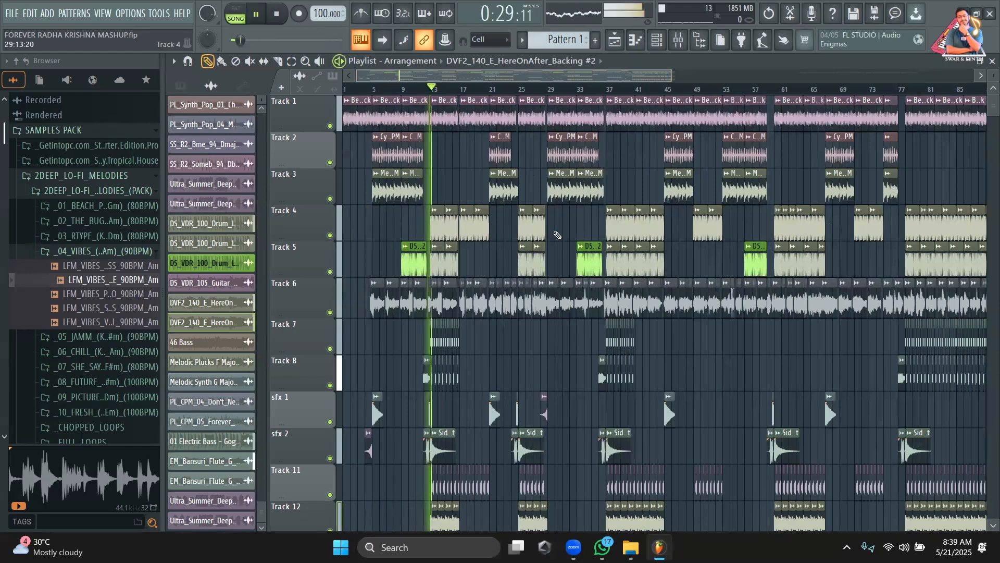
scroll(573, 156, down, 1)
Step: Set the playback position at the start of the copied Track 6 vocals and listen to them without backing
scroll(652, 187, right, 17)
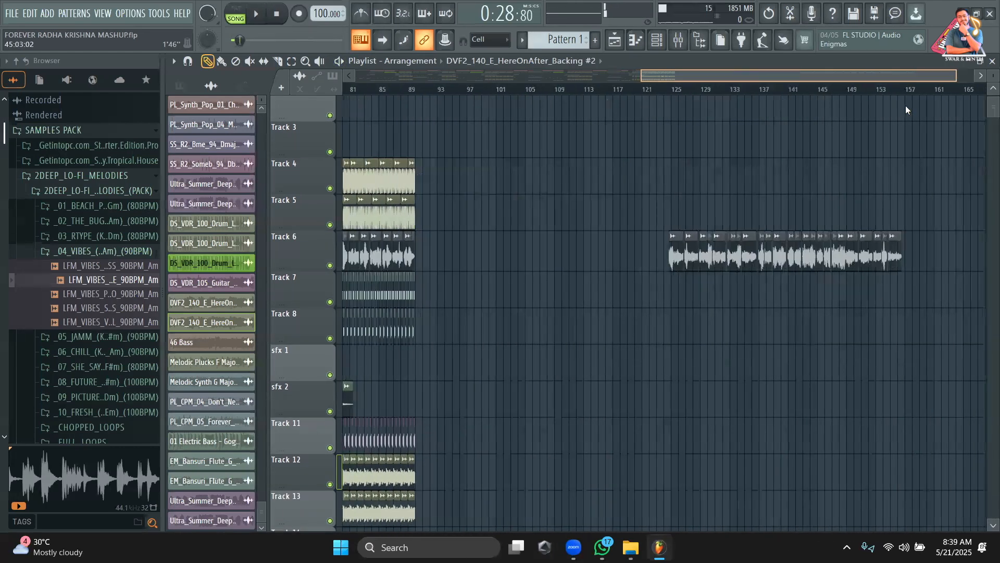
scroll(651, 187, up, 1)
click(613, 89)
drag(669, 80, 786, 77)
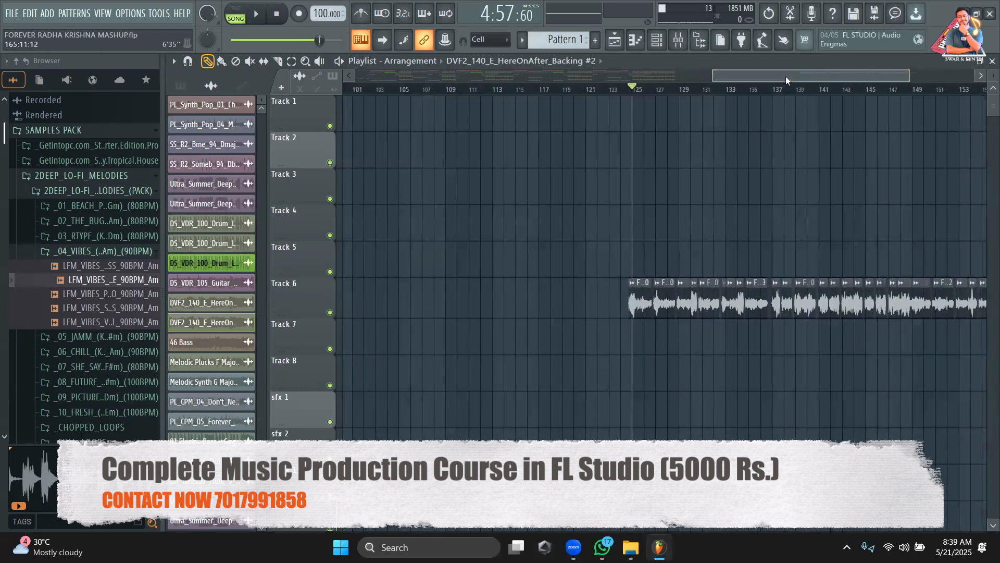
key(space)
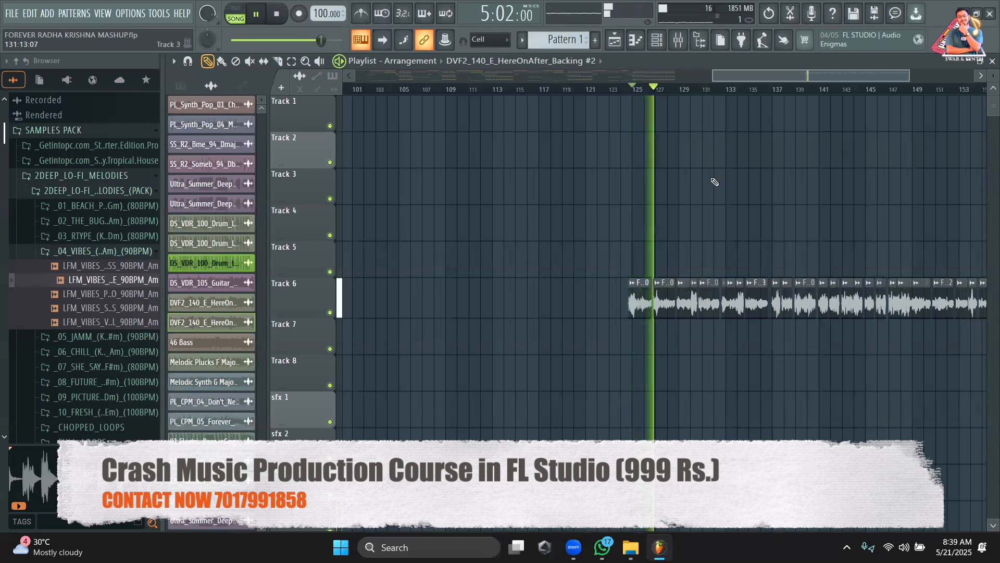
key(space)
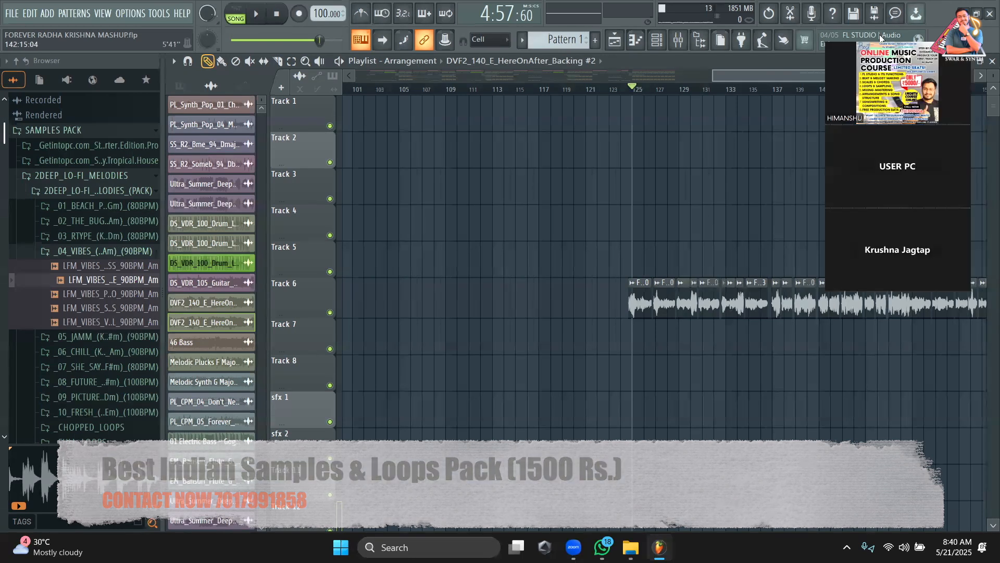
Step: View a copied vocal clip's channel settings and disable Auto-Tune Pro on its vocals mixer insert
drag(752, 83, 823, 77)
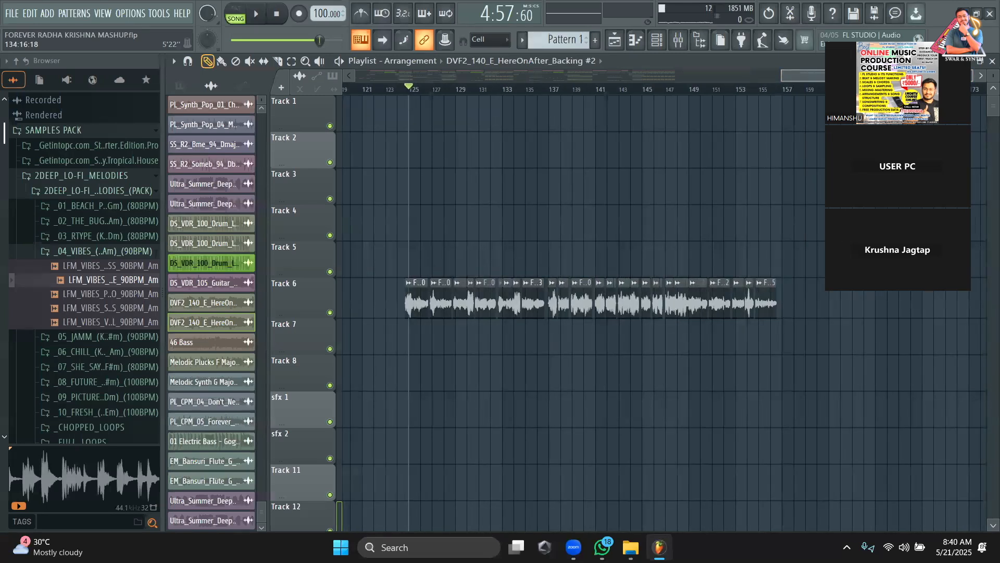
double_click(677, 308)
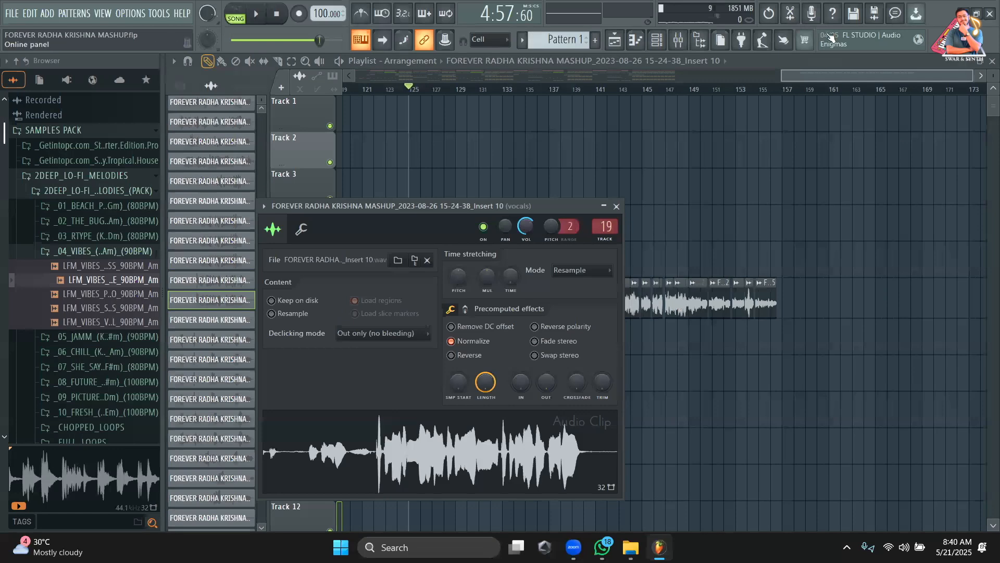
click(679, 40)
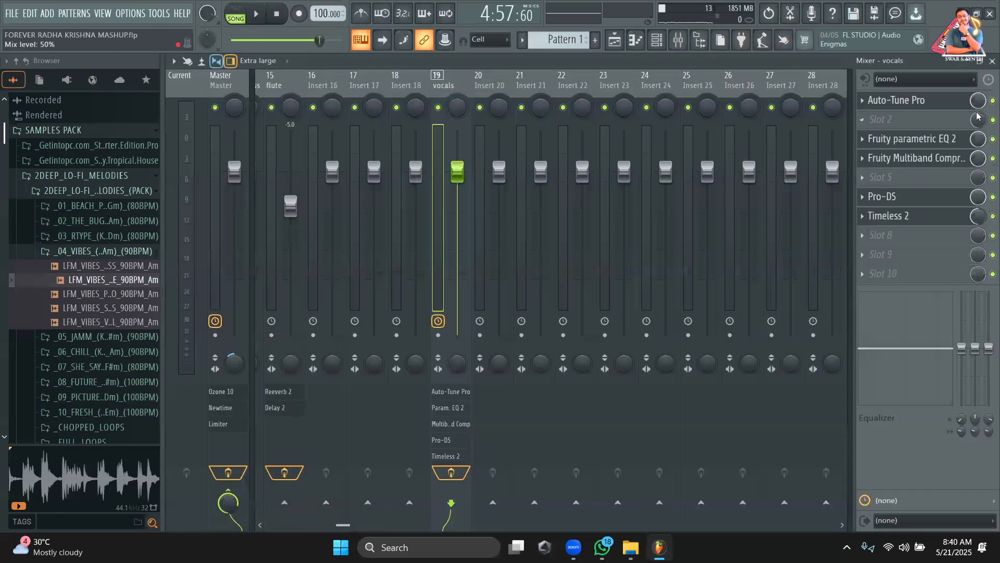
click(992, 101)
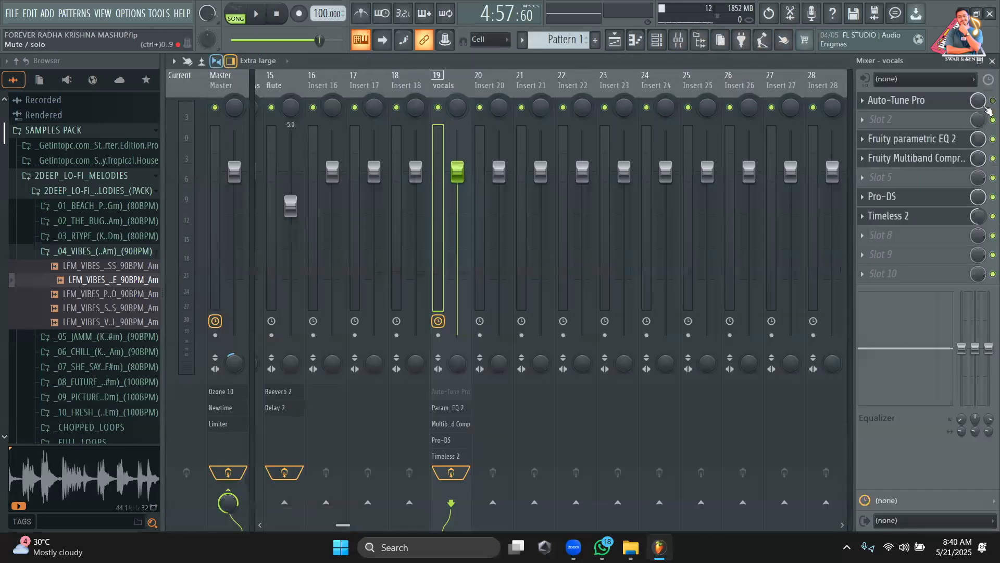
Step: Load the Auto-Key 2 plugin into slot 8 of the vocals insert
click(878, 239)
click(683, 17)
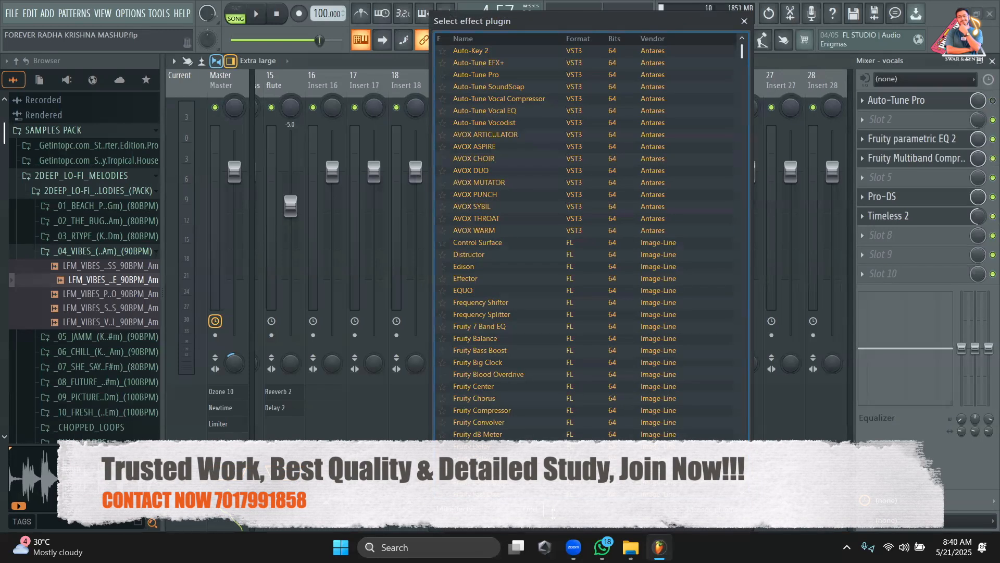
text(auto)
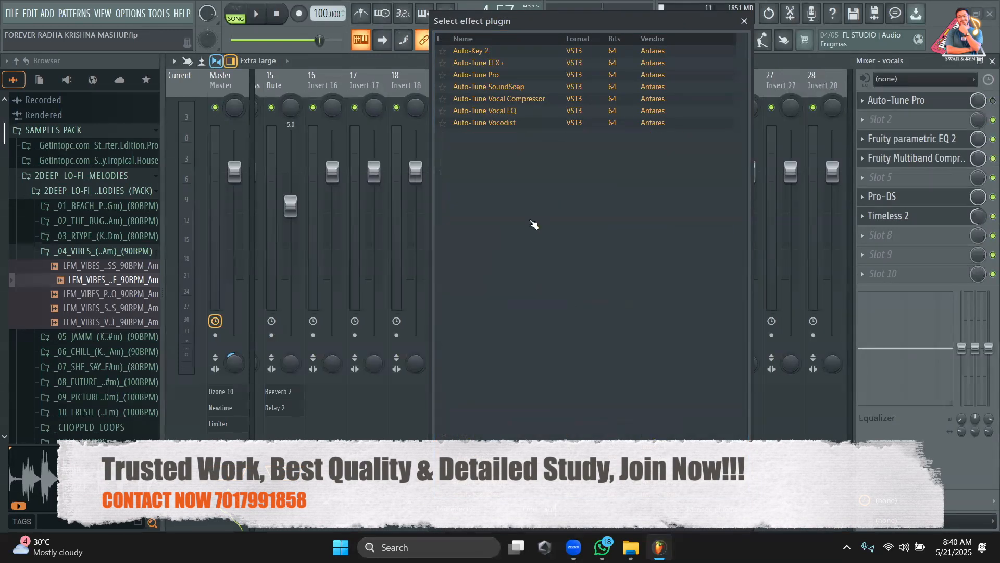
double_click(516, 53)
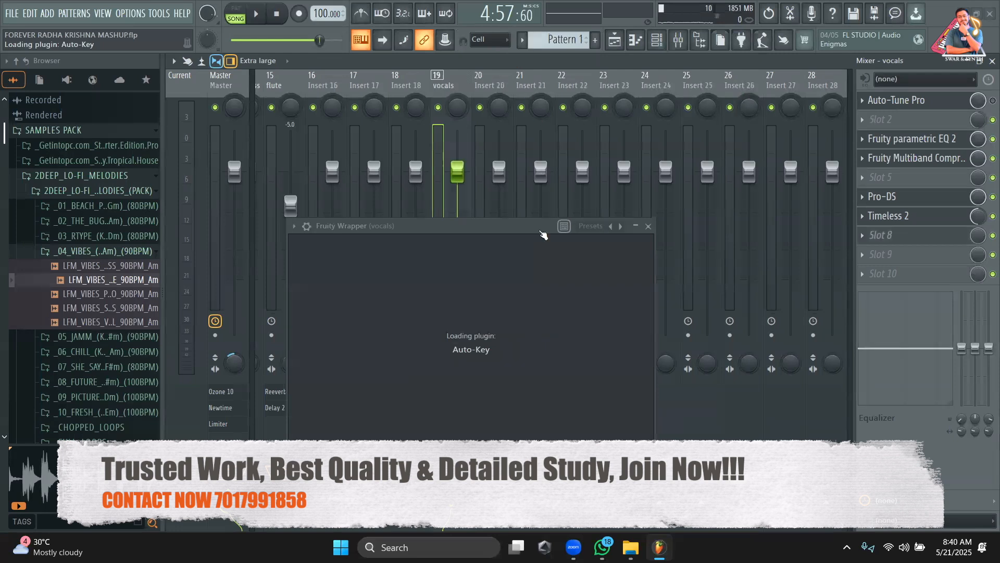
Step: Play the vocals through Auto-Key 2 in Listen mode to detect their key, and disable the plugin
click(259, 18)
drag(476, 225, 602, 166)
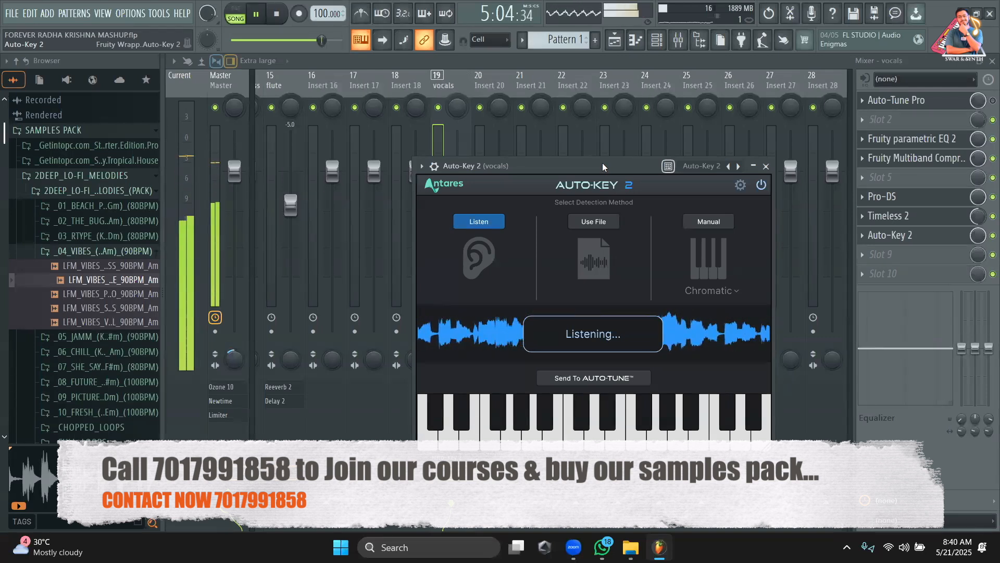
key(space)
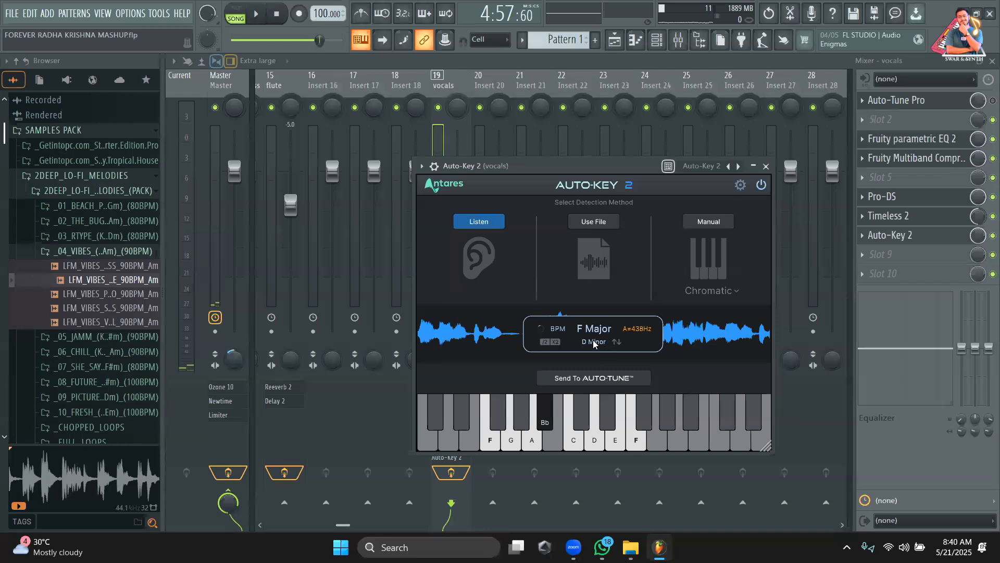
click(992, 236)
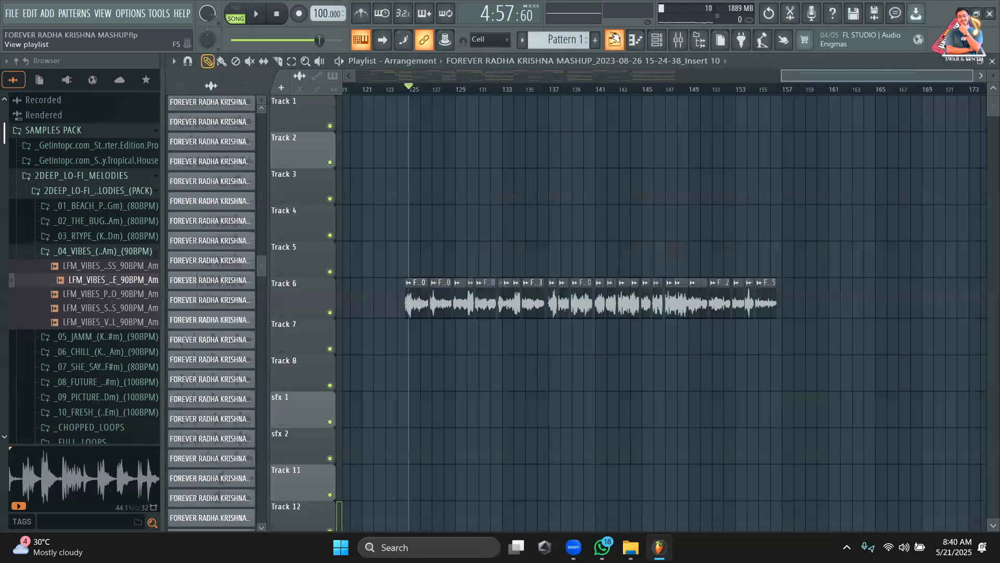
Step: View the preset choices for the project tempo and look over the vocals in the playlist
click(615, 40)
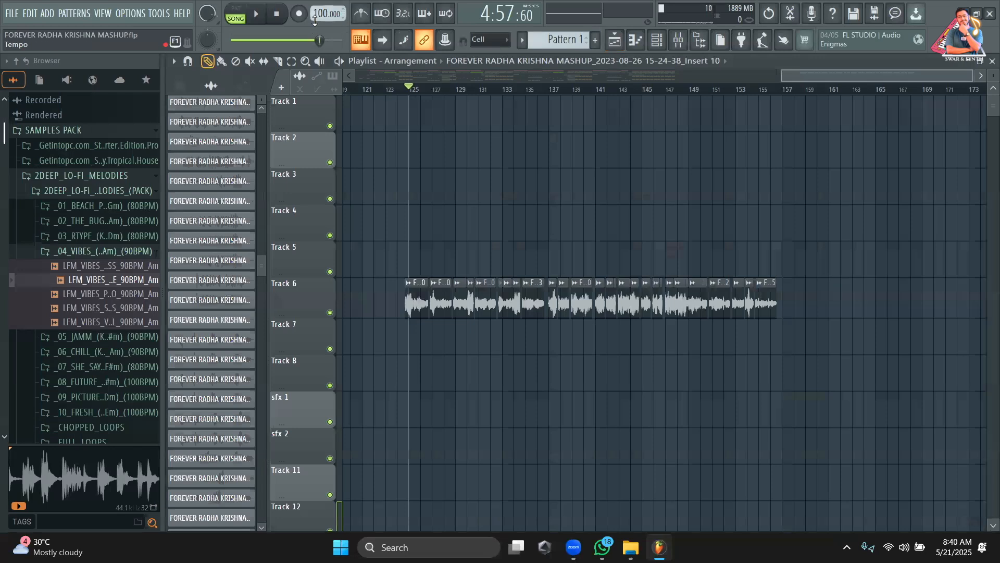
right_click(315, 20)
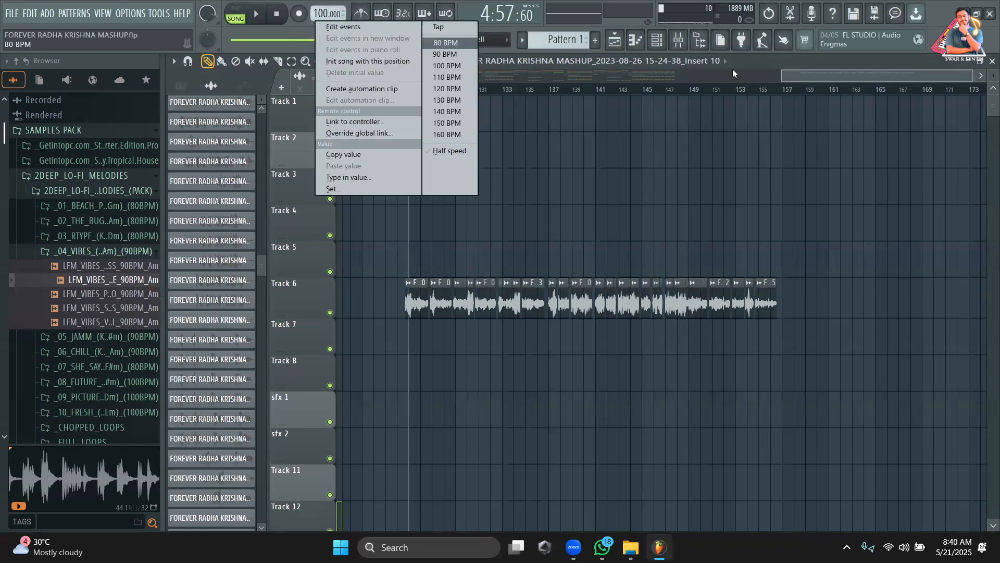
drag(807, 73, 851, 78)
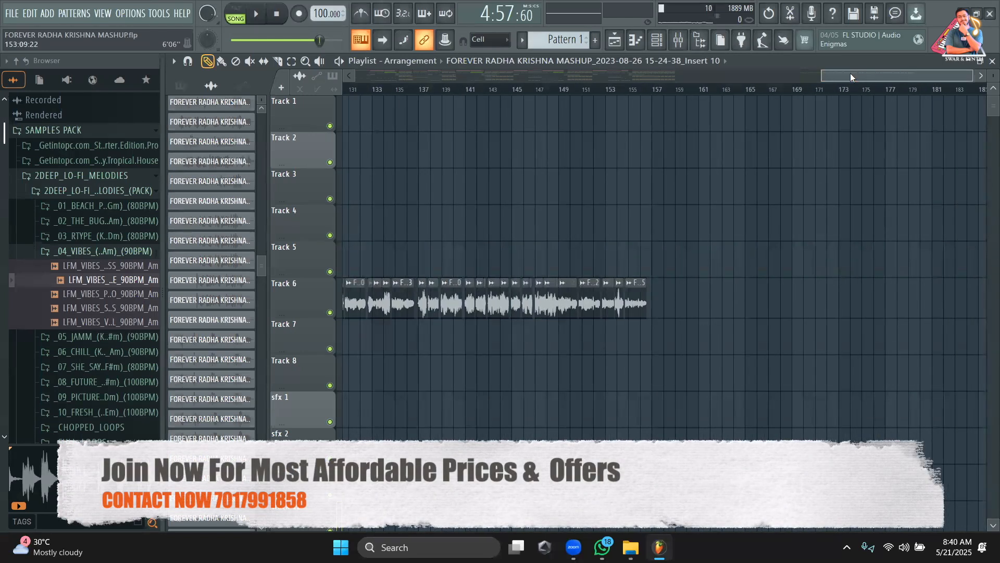
scroll(414, 253, up, 3)
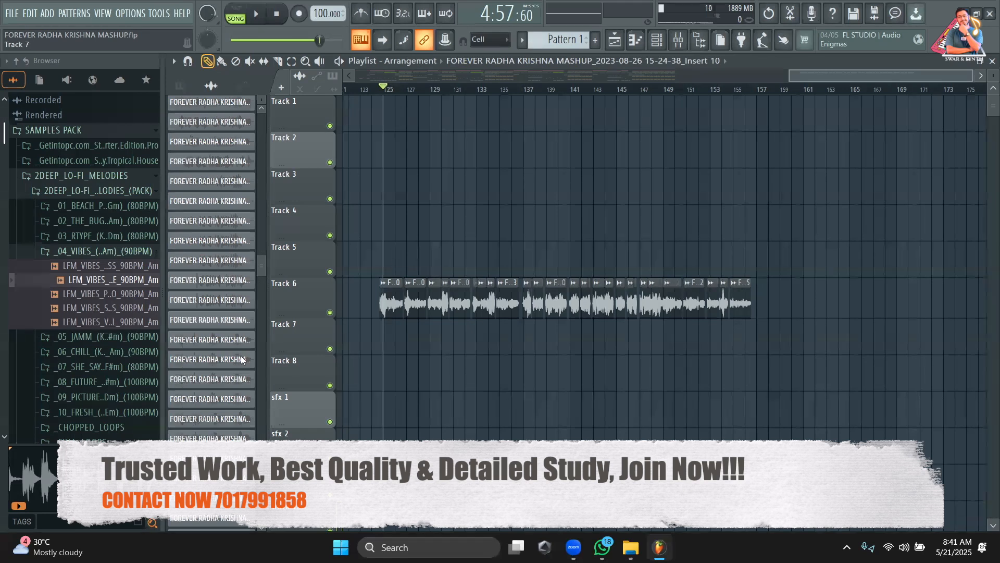
Step: Collapse the browser folders, open SAMPLES PACK, and preview the 130 BPM Live Guitar_03 loop from Acoustic Guitars 5
click(11, 62)
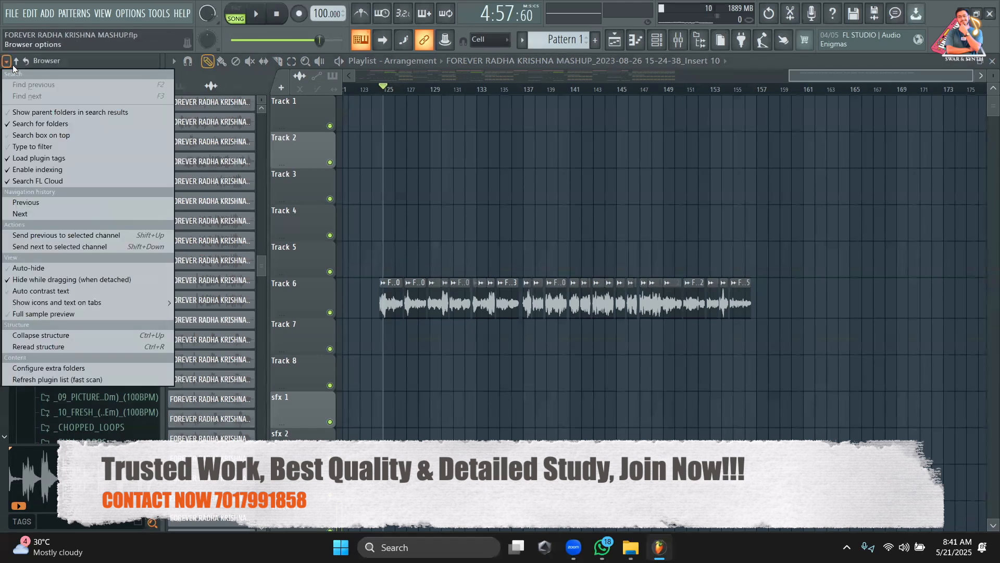
click(16, 61)
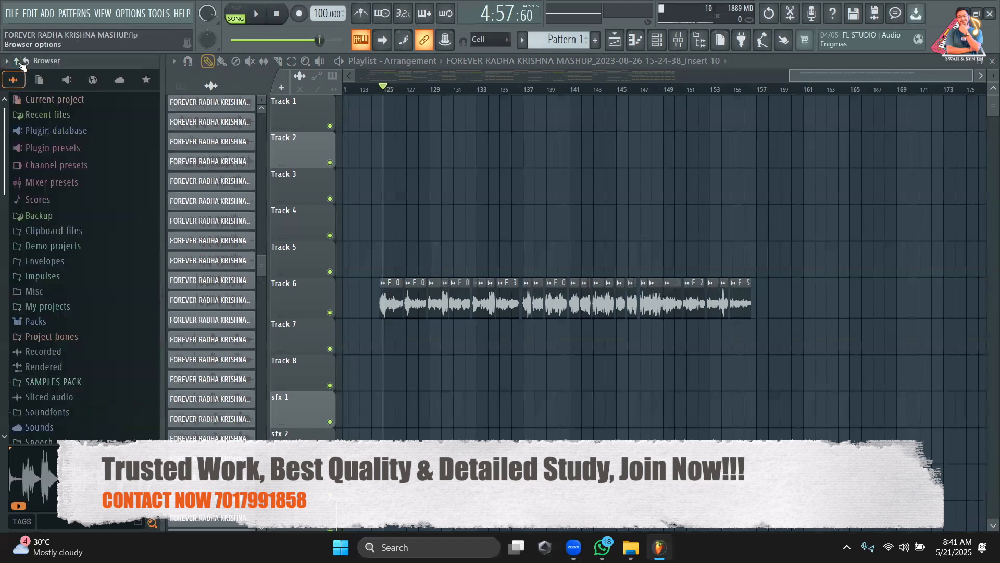
click(78, 381)
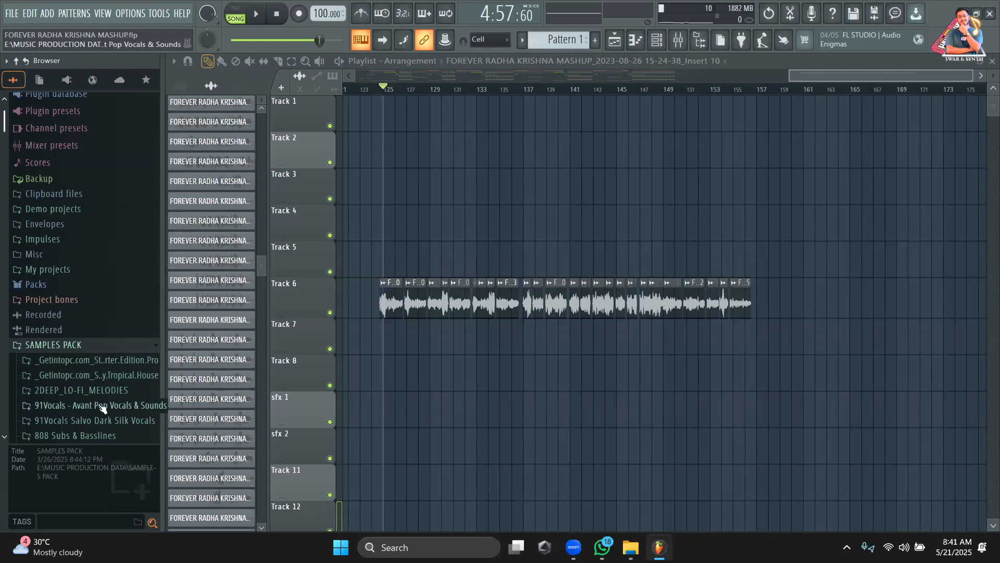
scroll(101, 408, down, 9)
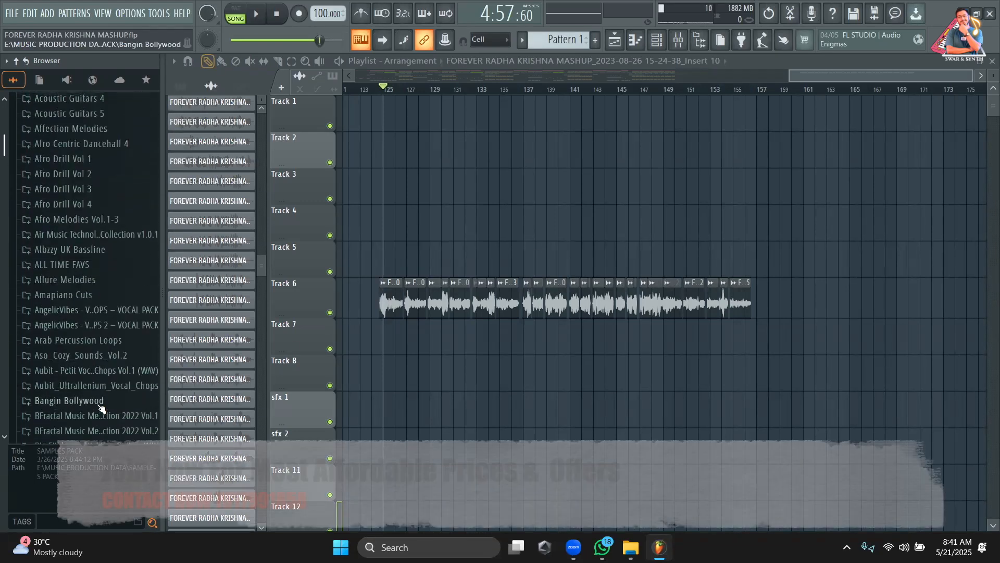
scroll(99, 401, up, 1)
click(84, 150)
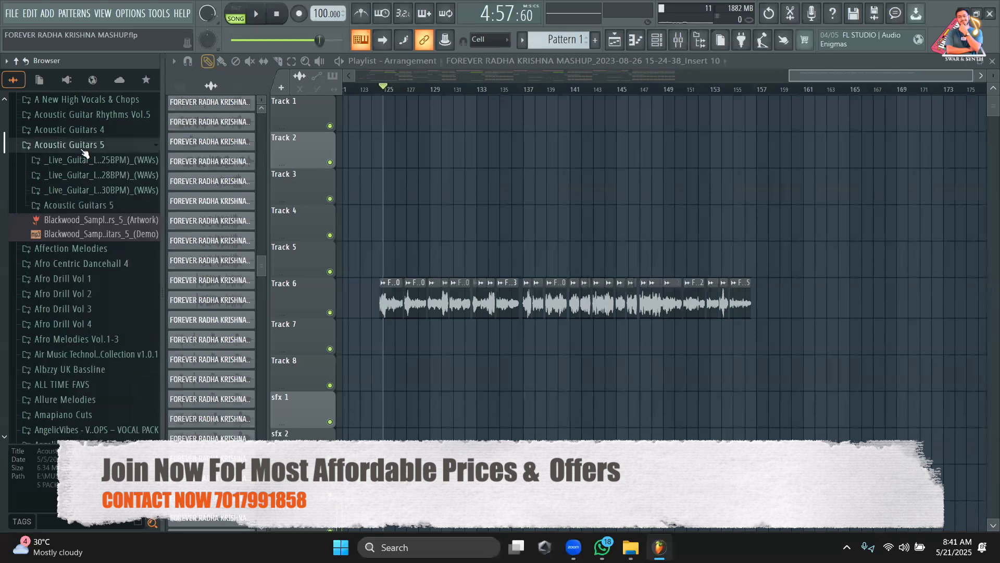
click(100, 192)
click(96, 233)
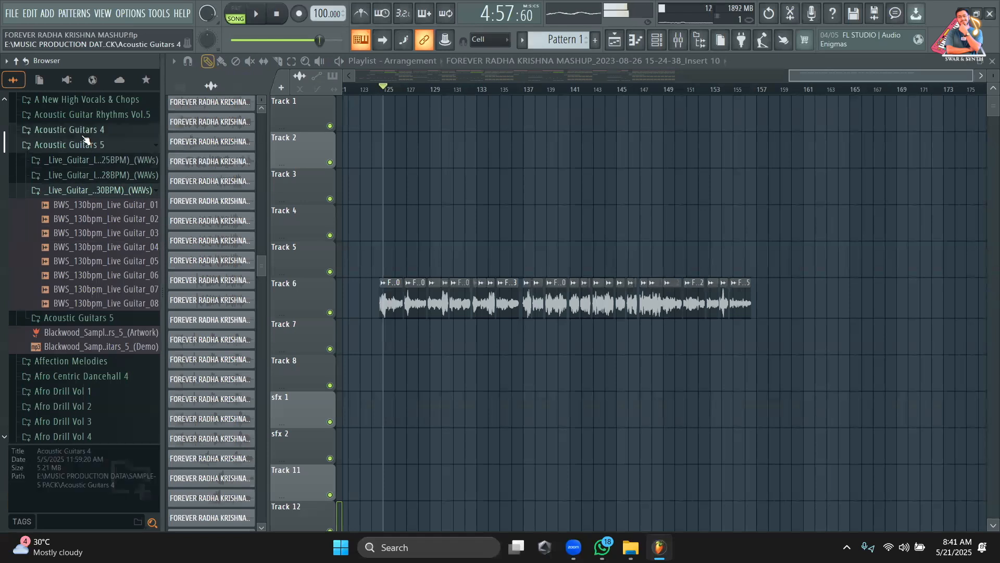
Step: Browse the 128 BPM live guitar loops in Acoustic Guitars 4 and look through the remaining sample packs
click(92, 131)
click(94, 160)
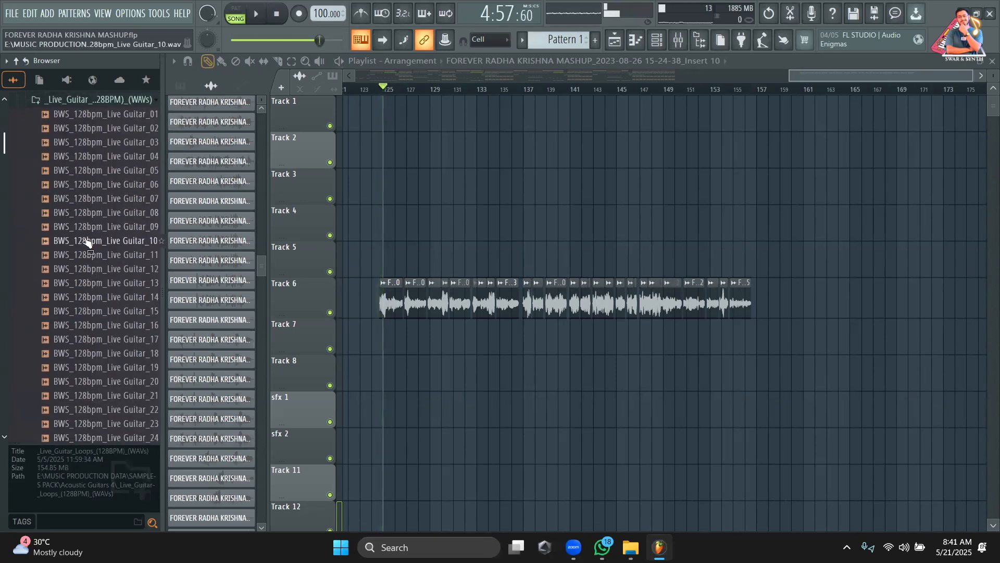
scroll(88, 239, down, 10)
scroll(88, 241, down, 15)
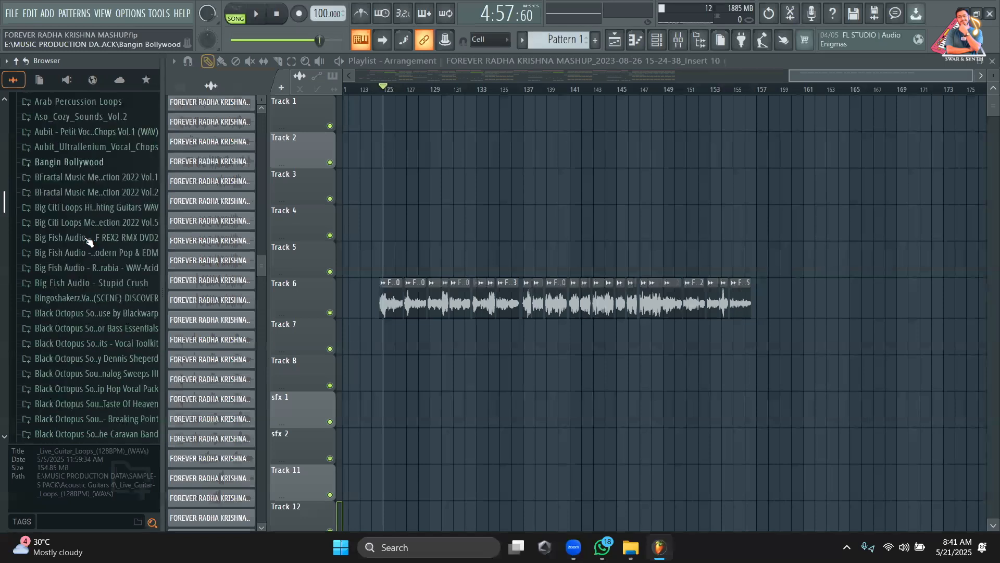
scroll(88, 240, down, 7)
scroll(94, 271, up, 6)
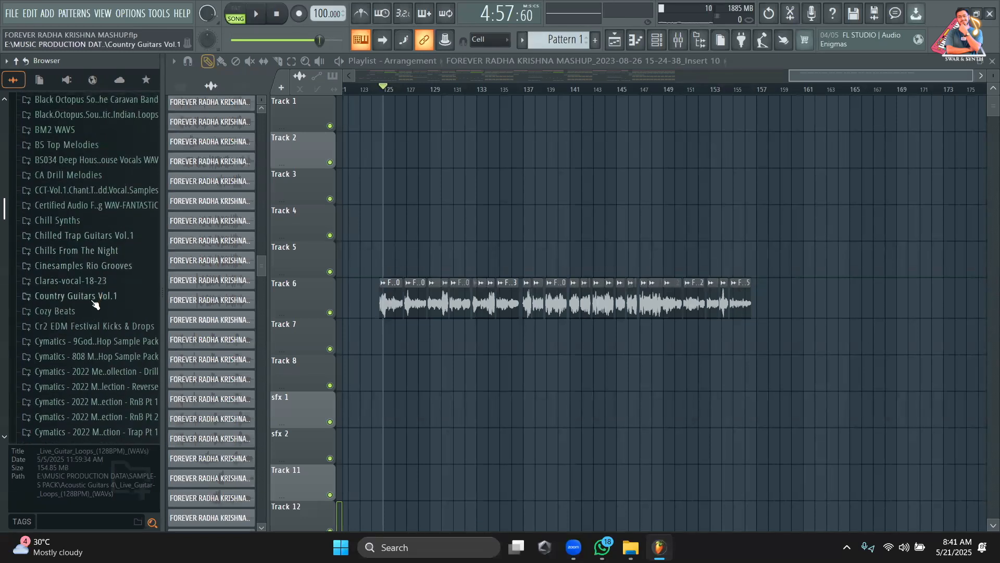
Step: Open Country Guitars Vol.1, preview NBM354013 Acoustic Guitar Rhythm 1_G, and widen the browser to show full sample names
click(93, 296)
scroll(95, 300, down, 1)
click(99, 254)
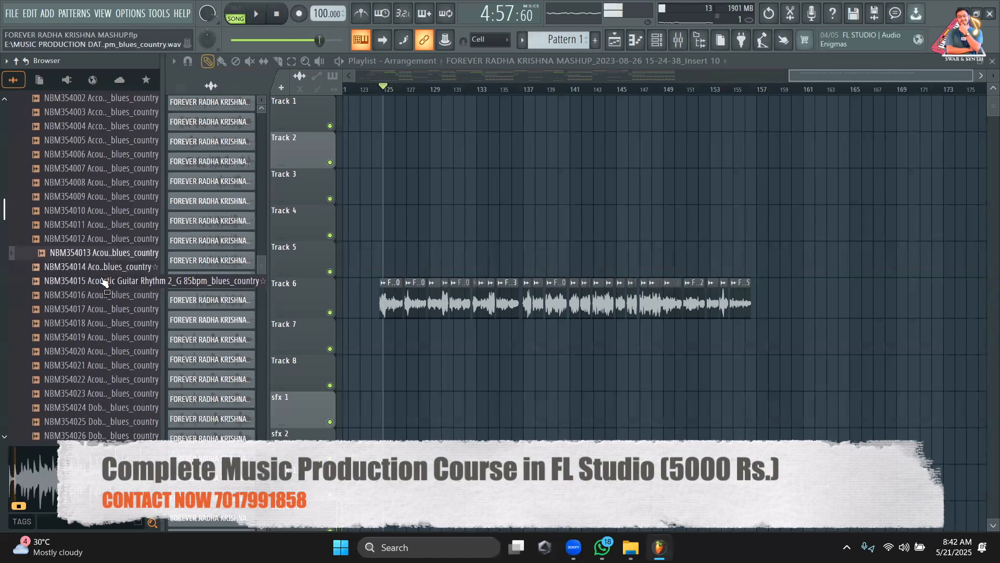
drag(165, 171, 384, 170)
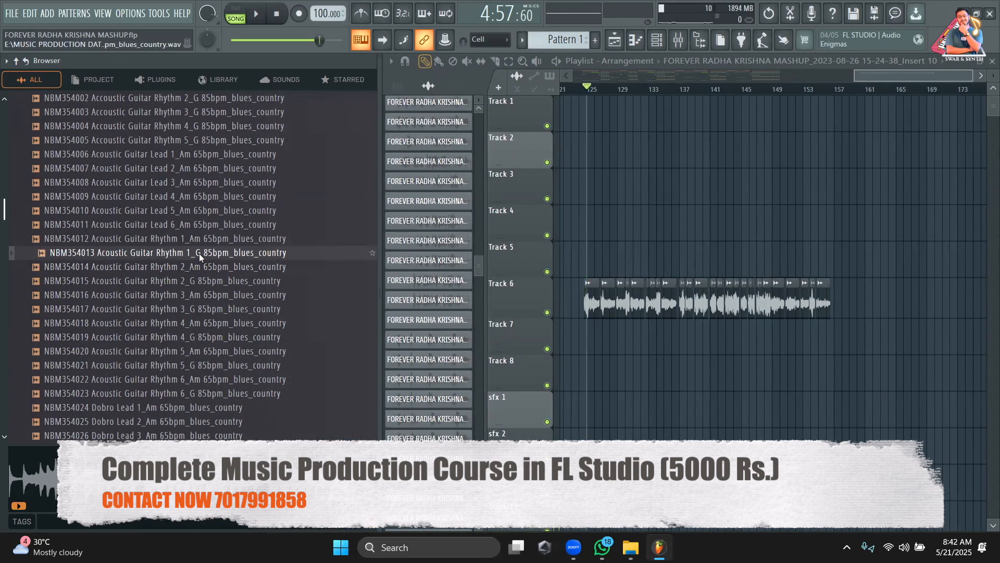
click(200, 256)
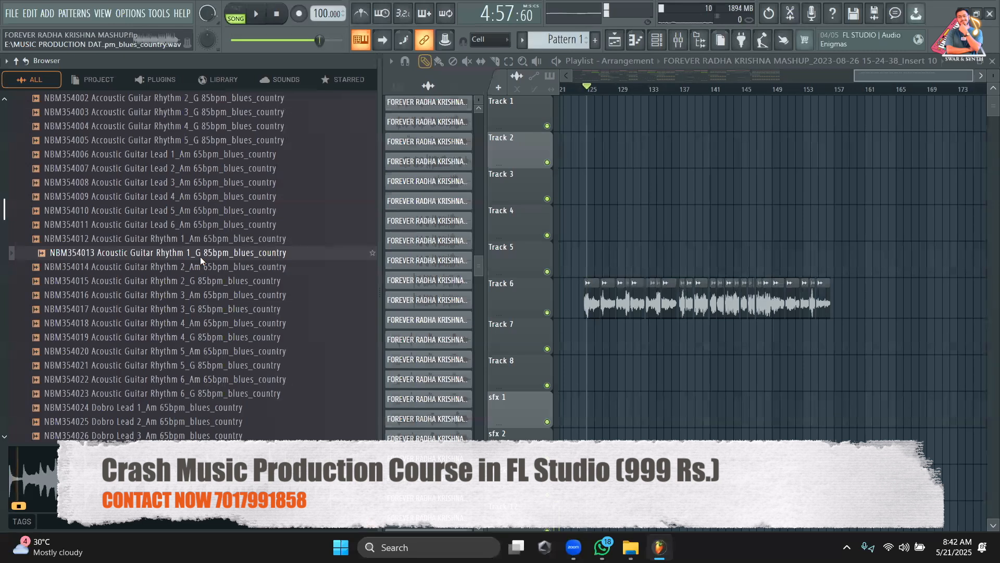
Step: Preview the 85 bpm loops Accoustic Guitar Rhythm 5_G and 4_G from the country guitar pack
scroll(213, 282, down, 3)
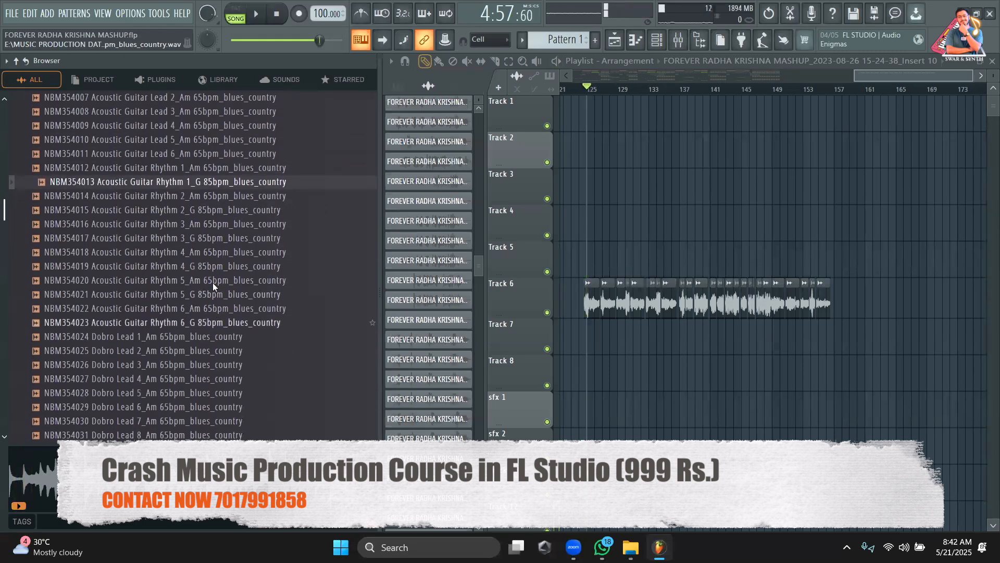
scroll(213, 282, up, 6)
click(197, 220)
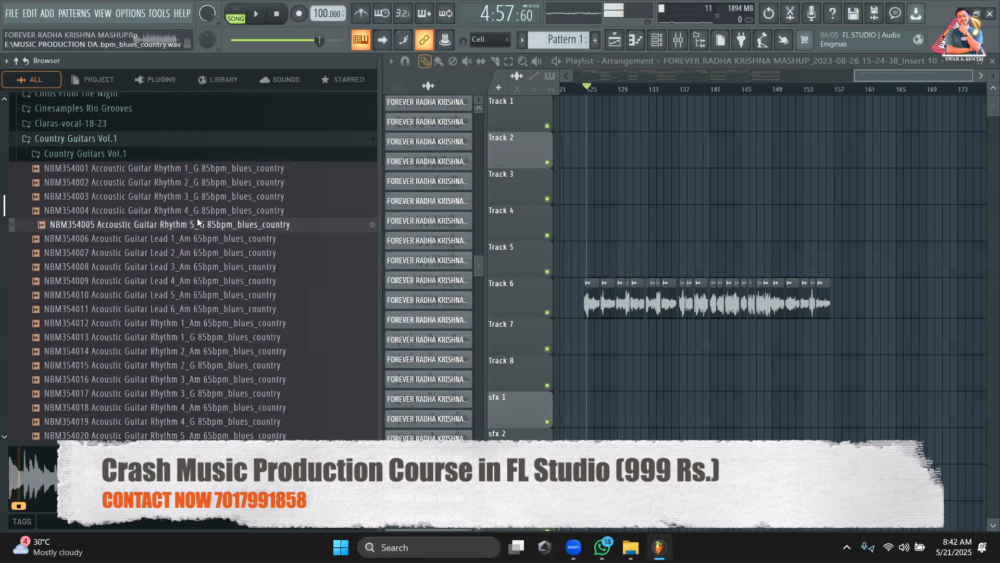
click(197, 210)
Step: Audition the 85 bpm Dobro Rhythm 1_G and 4_G and Guitar Ensemble 4_G and 6_G loops
scroll(204, 267, down, 9)
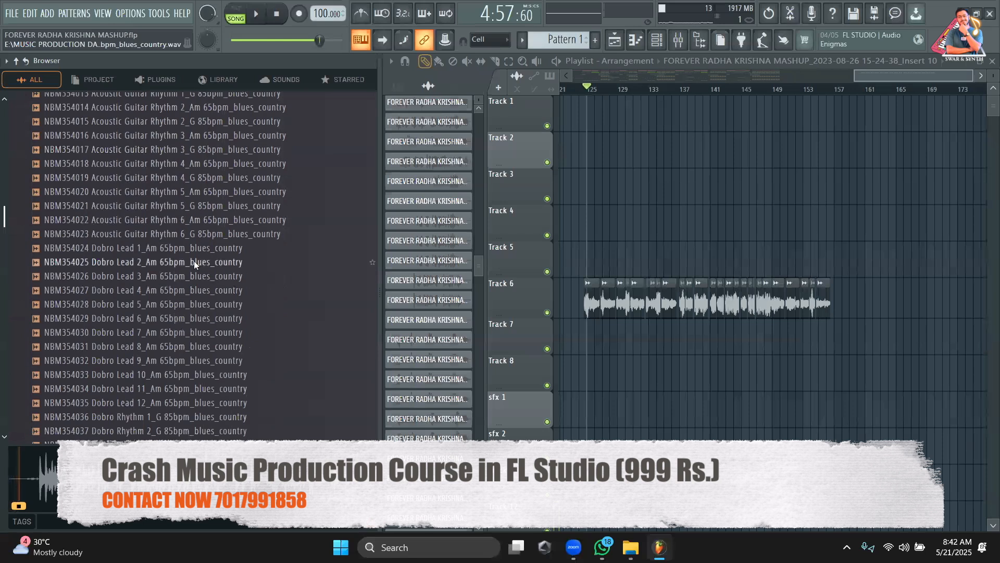
scroll(177, 271, down, 3)
click(167, 328)
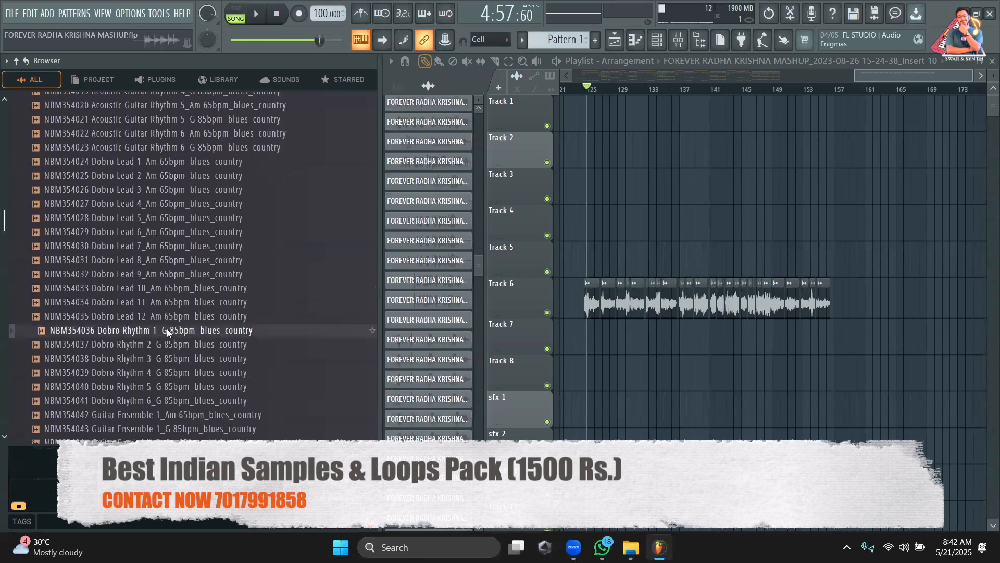
click(157, 374)
scroll(156, 374, down, 4)
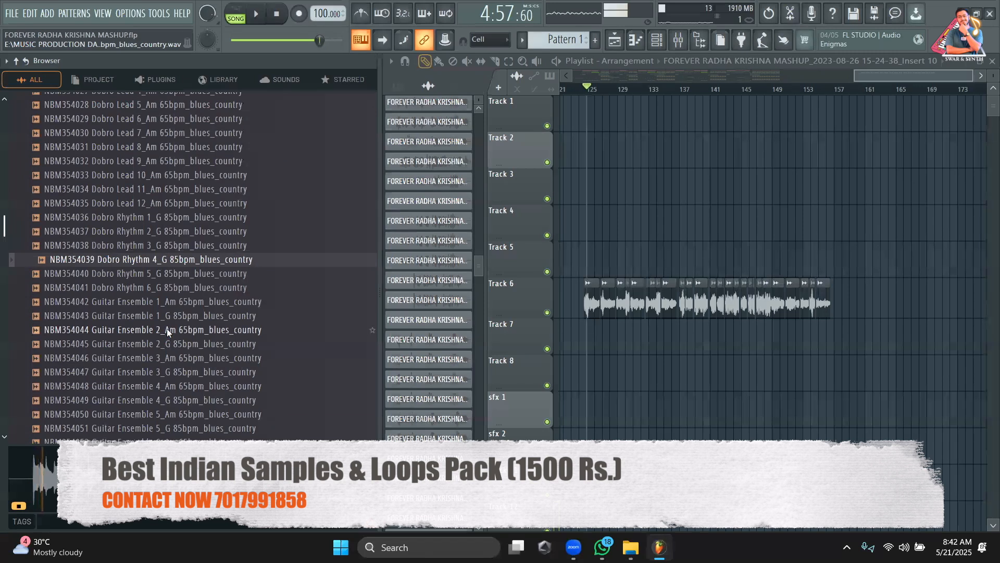
scroll(167, 329, down, 3)
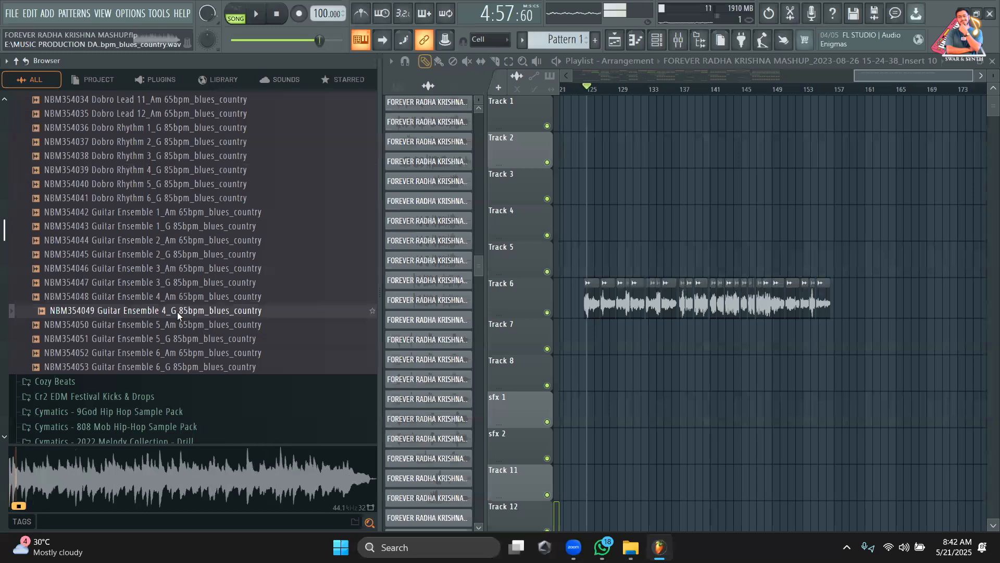
click(175, 366)
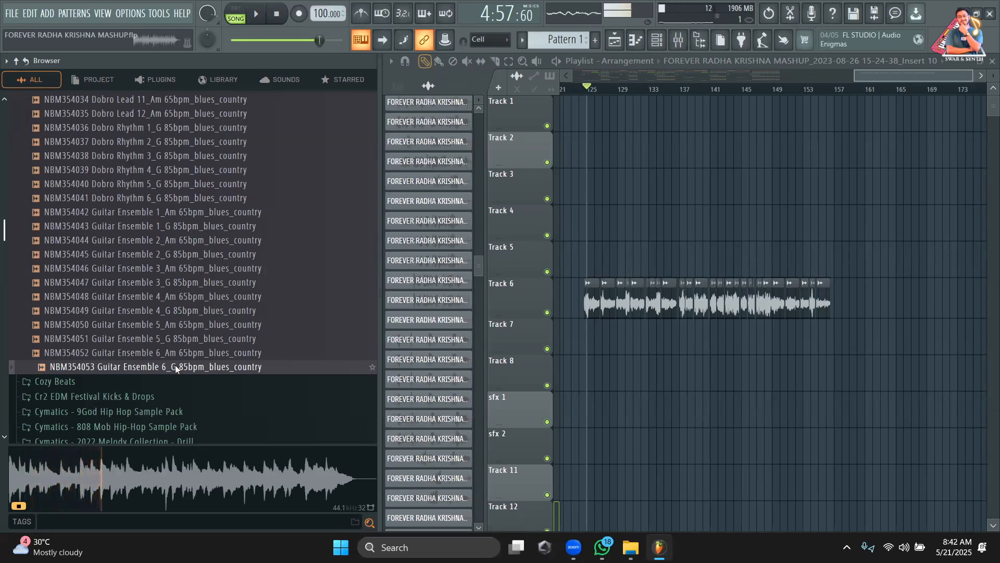
Step: Place NBM354053 Guitar Ensemble 6_G on Track 5 at the vocals' start and fit it to the project tempo with the 75 to 150 range
drag(174, 366, 628, 266)
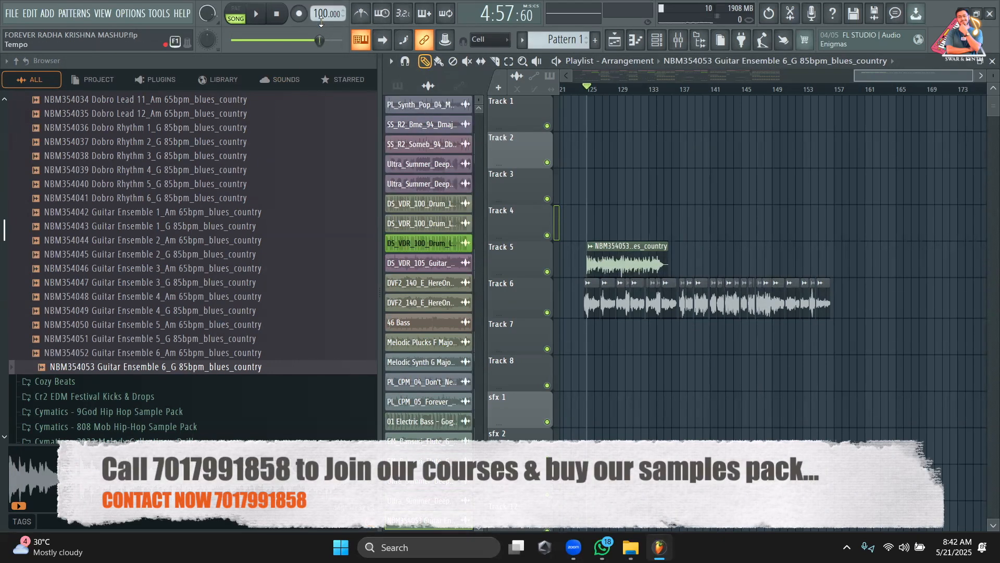
click(593, 253)
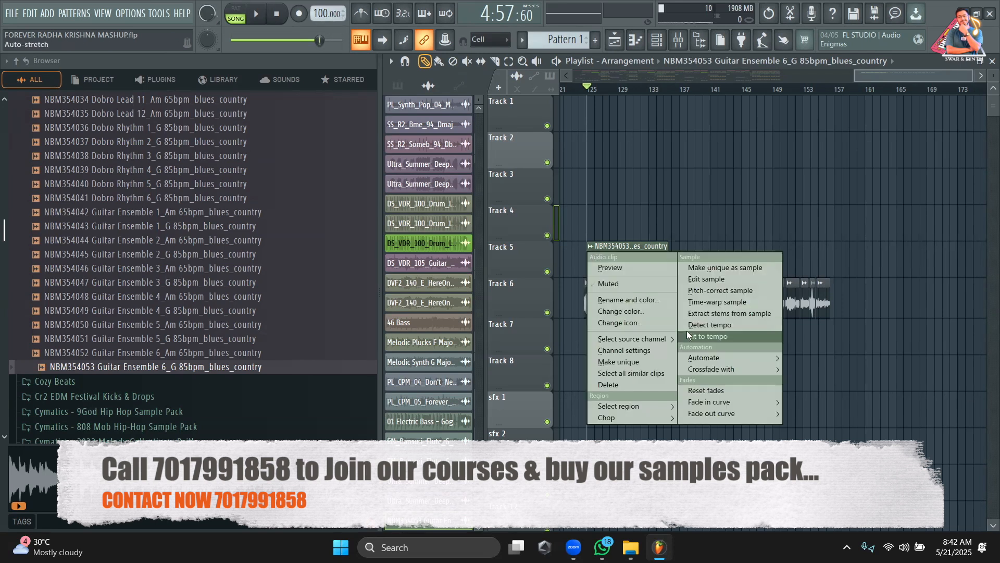
click(717, 338)
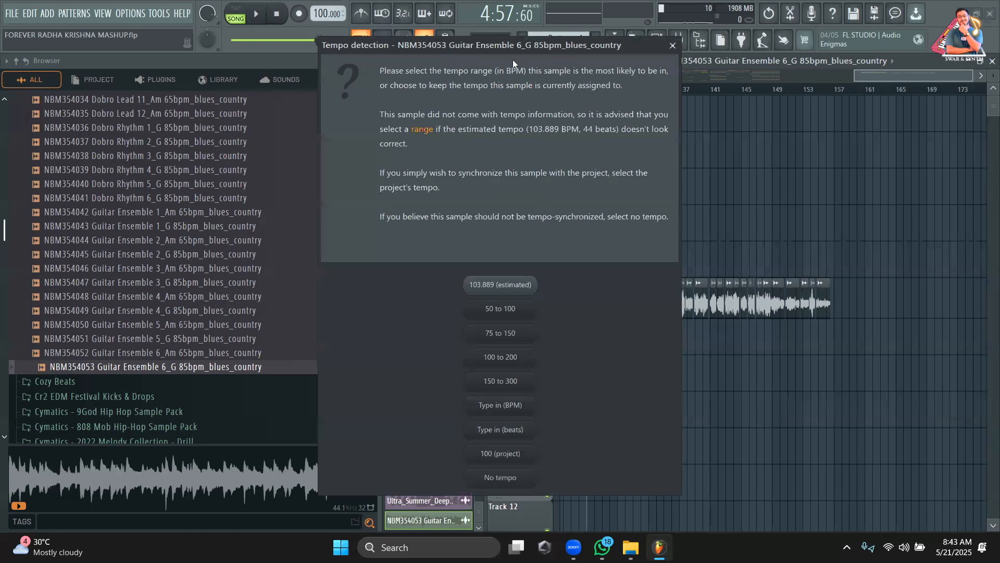
drag(513, 60, 737, 52)
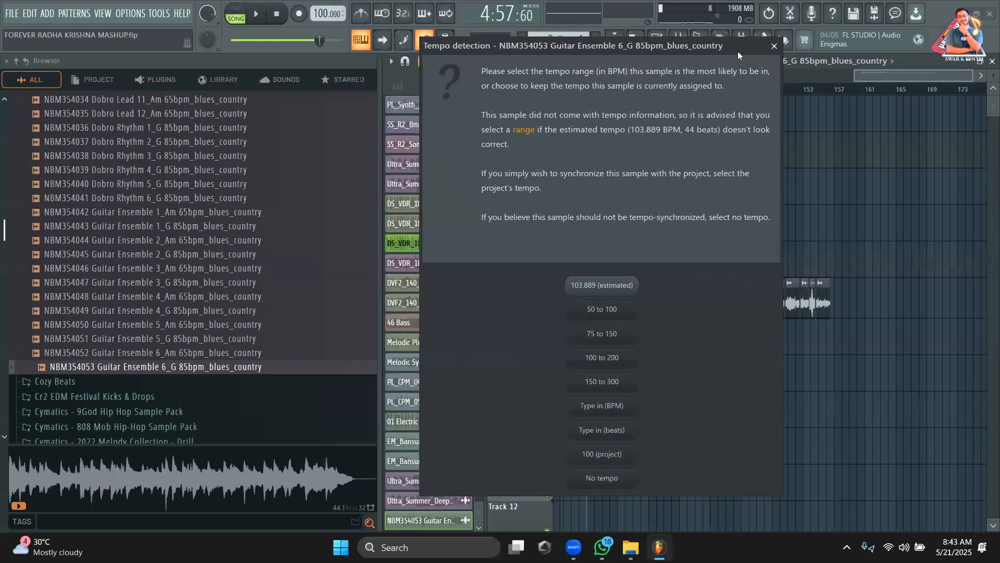
click(607, 334)
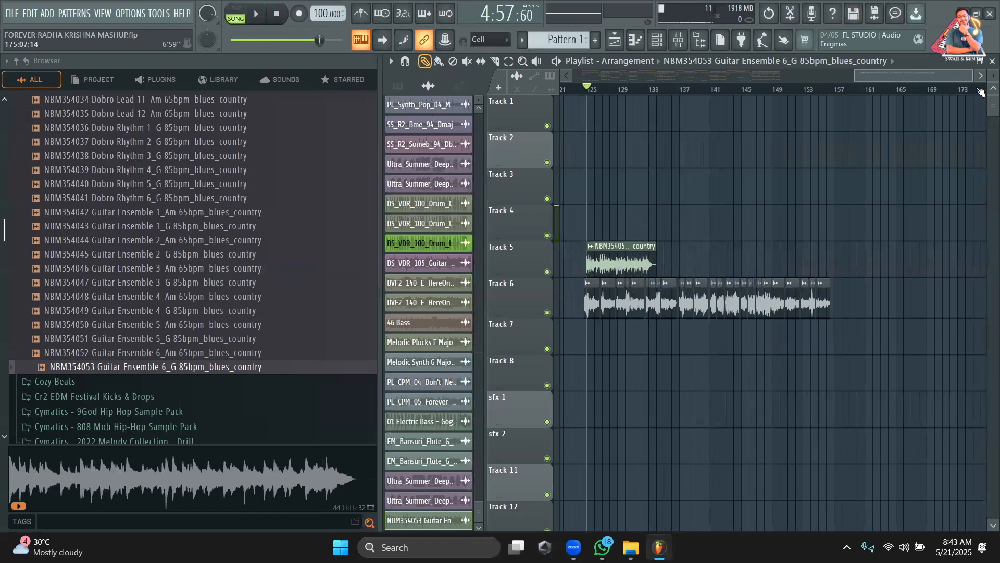
Step: Narrow the browser to widen the playlist and play the Track 5 guitar clip against the vocals from bar 125
drag(972, 78, 918, 78)
drag(378, 189, 179, 193)
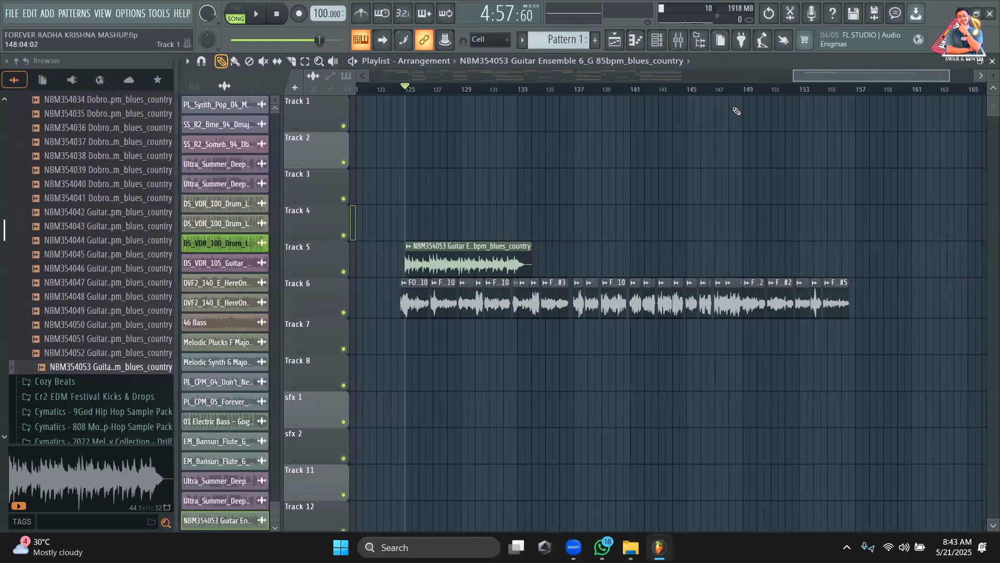
drag(943, 74, 860, 75)
key(space)
key(space)
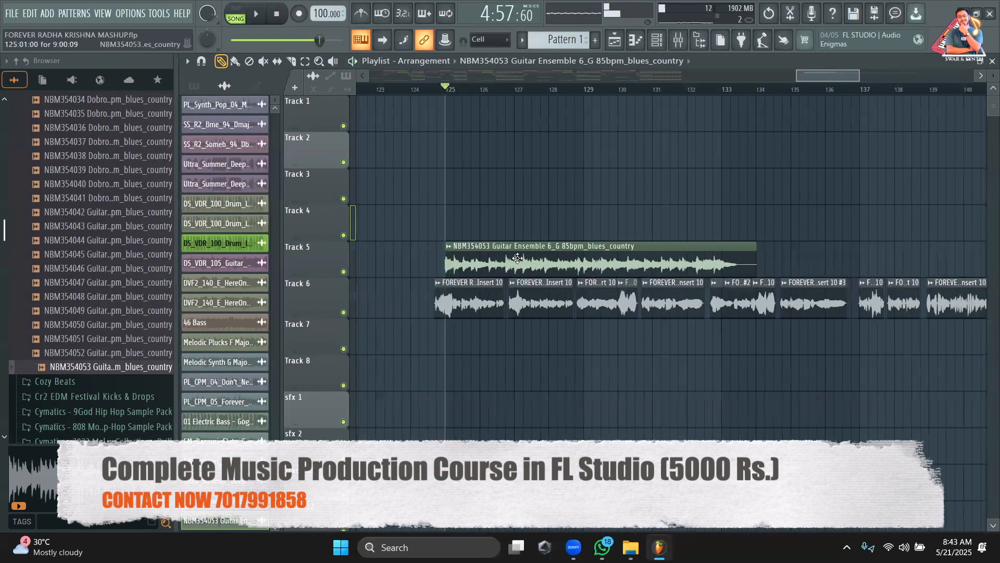
Step: Open the guitar clip's settings, add the VST version of Scaler to the Unsorted channels, and bring its keyboard into full view
double_click(518, 257)
drag(424, 212, 523, 187)
click(657, 40)
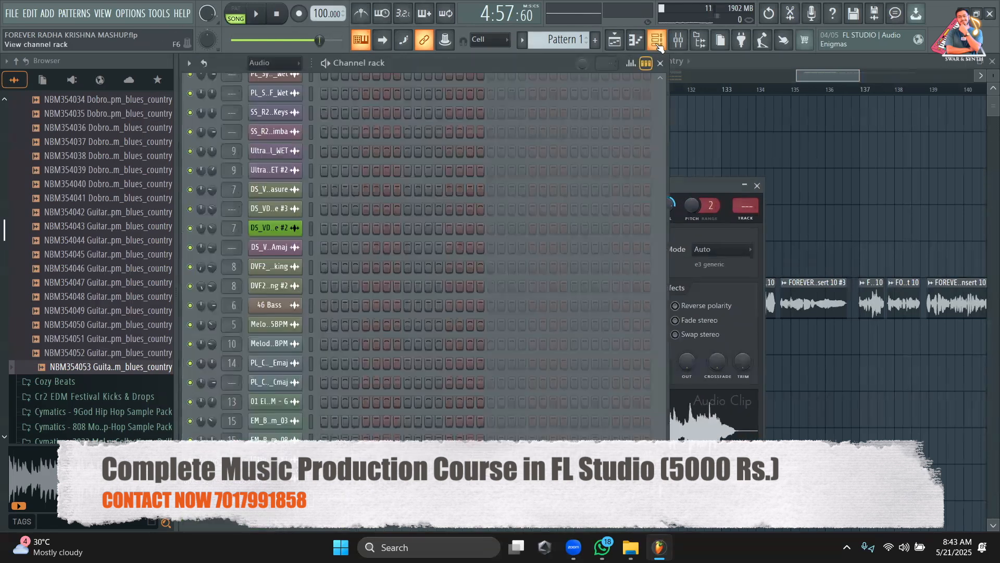
click(275, 64)
click(277, 115)
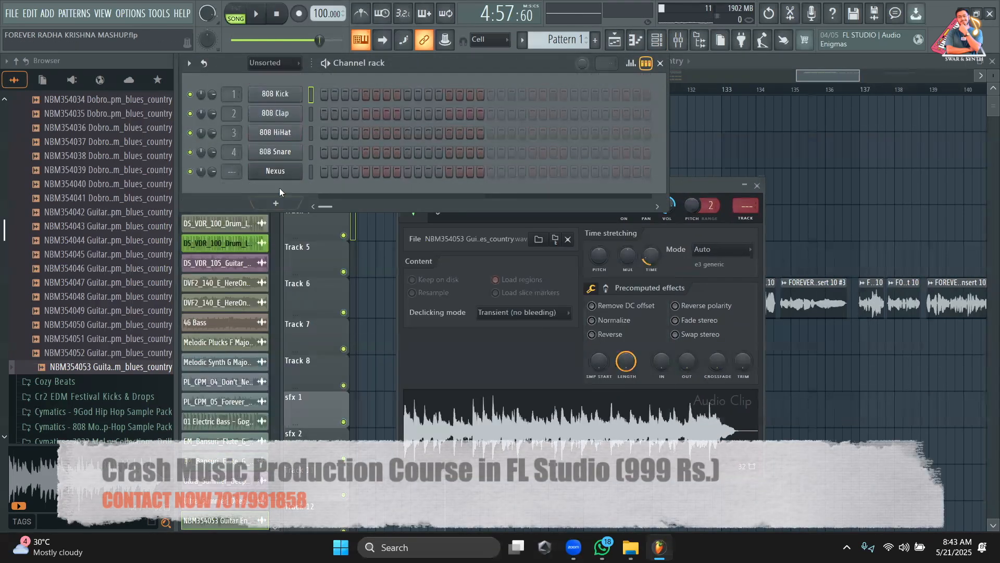
click(277, 203)
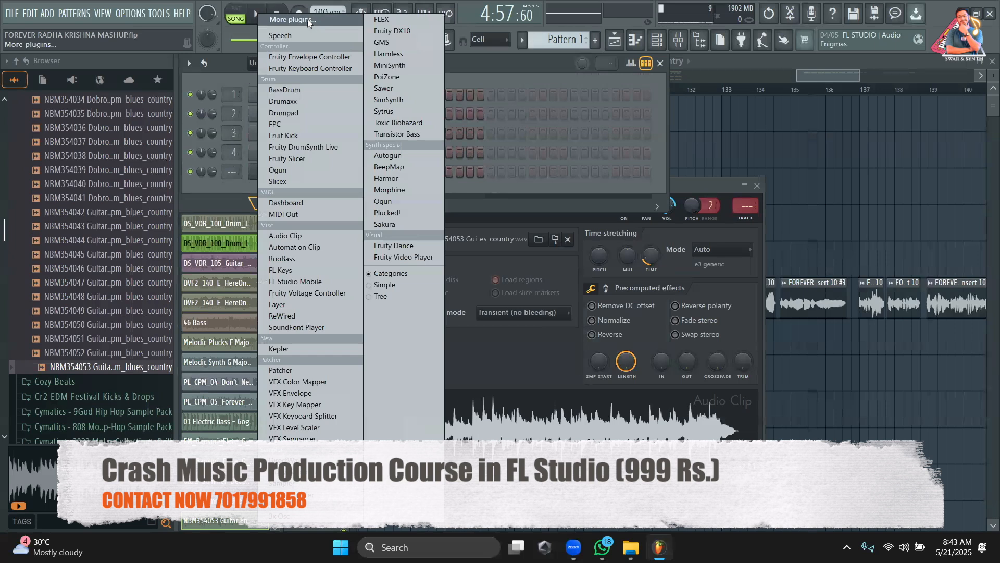
click(307, 19)
text(sca)
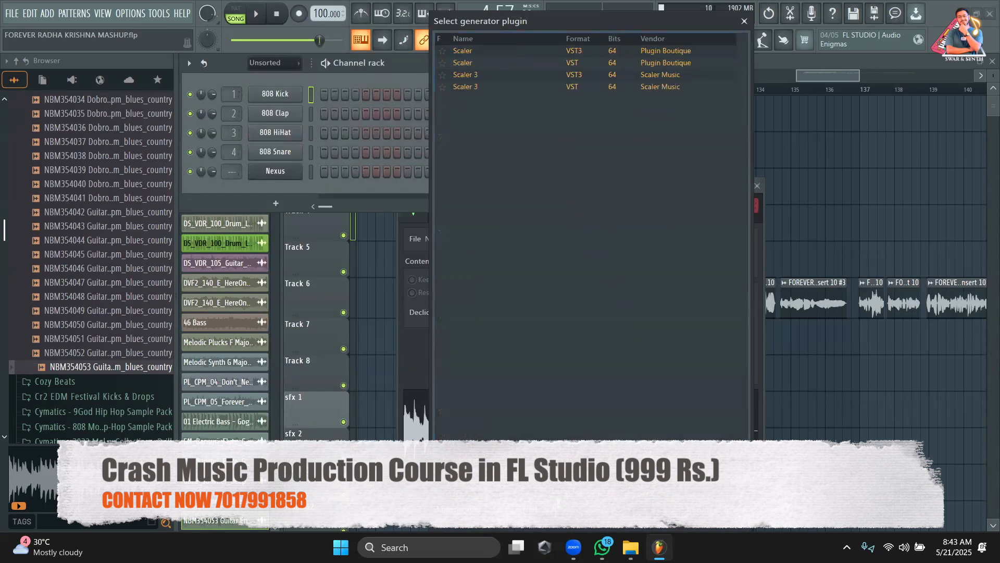
double_click(589, 63)
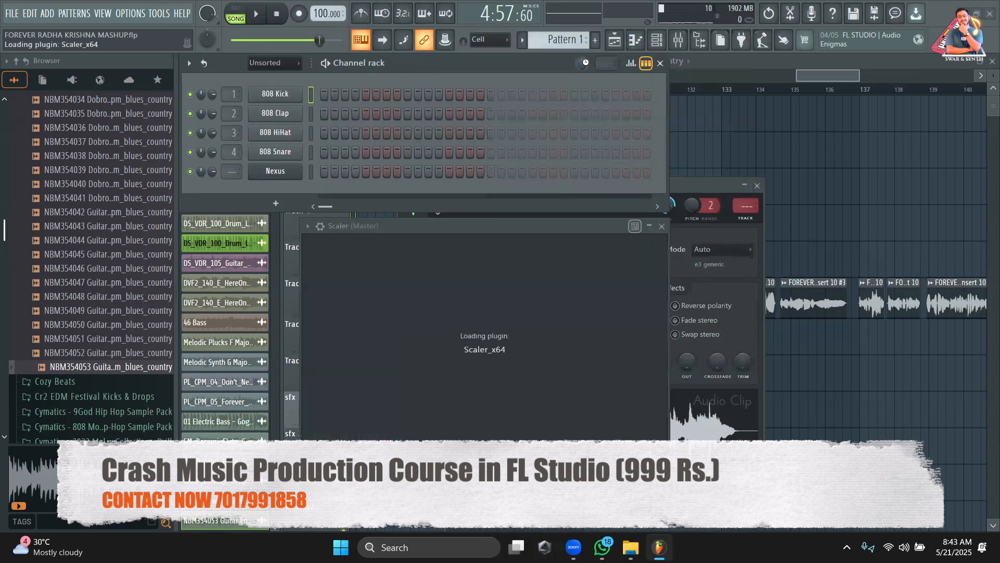
drag(695, 188, 808, 136)
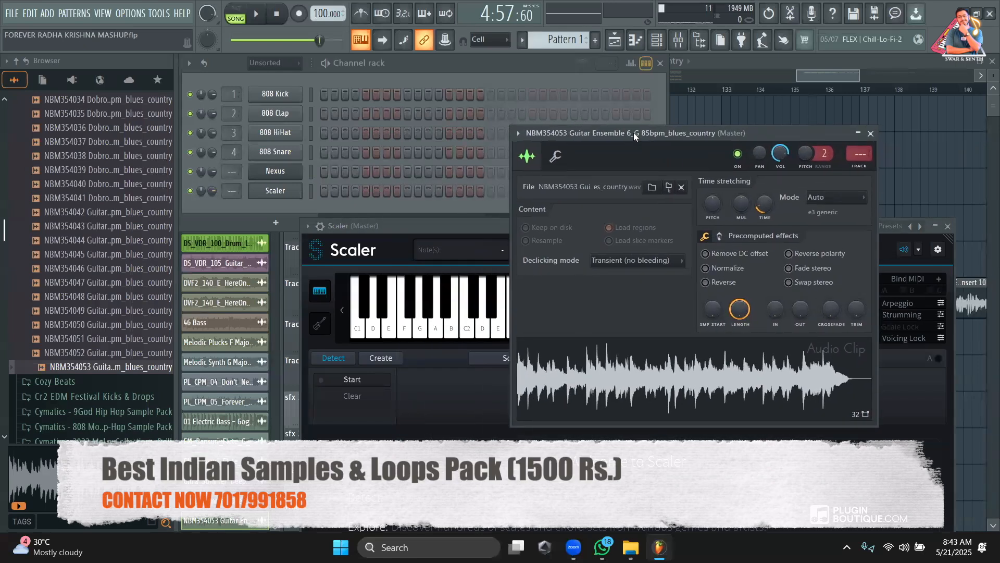
drag(474, 229, 407, 115)
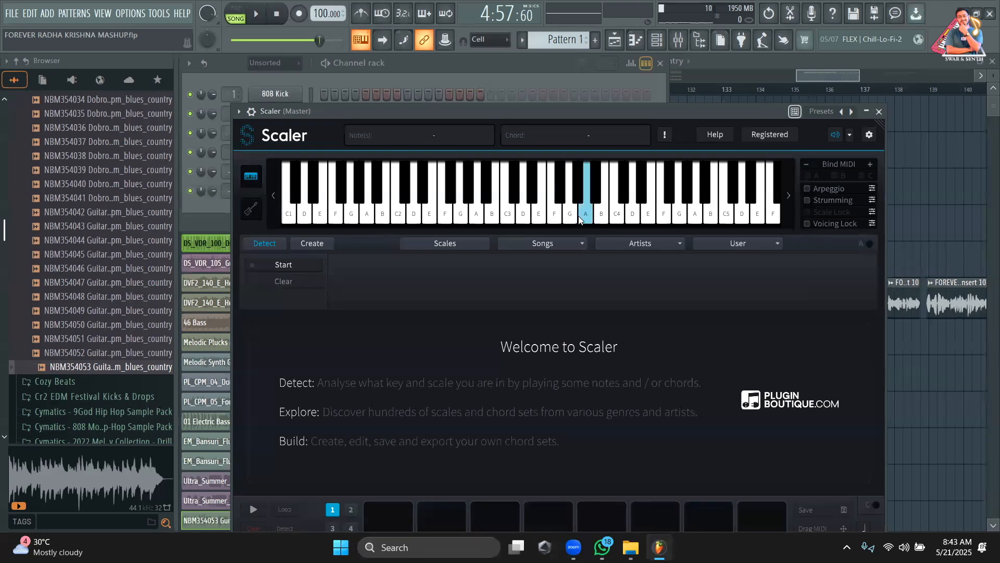
Step: Raise the guitar ensemble clip's pitch shift to +200 cents in its channel settings
click(704, 57)
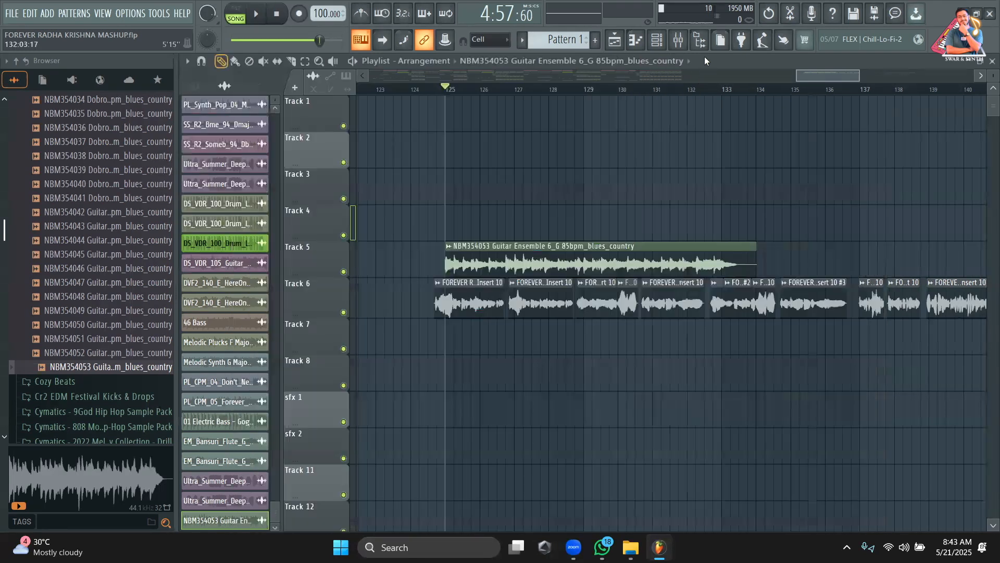
double_click(540, 256)
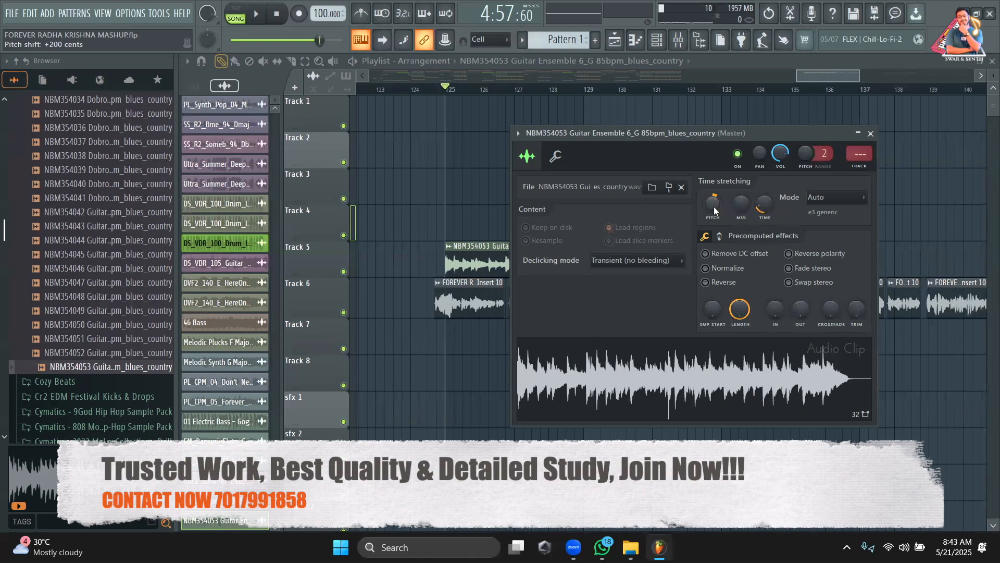
Step: Slice off the silent tail of the Track 5 guitar clip about midway through bar 133
mouse_move(813, 78)
mouse_down()
mouse_move(825, 80)
mouse_move(815, 79)
mouse_up()
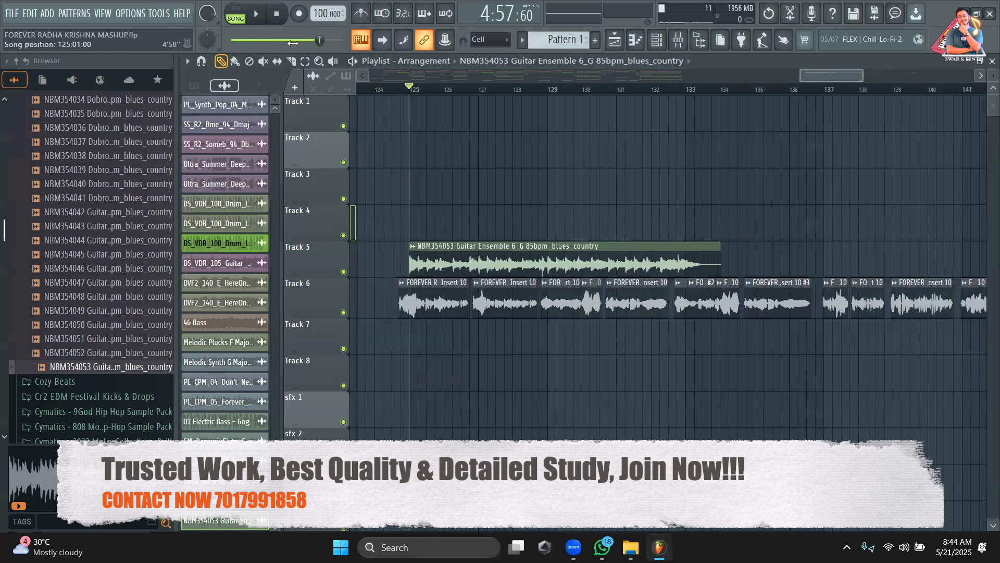
click(291, 61)
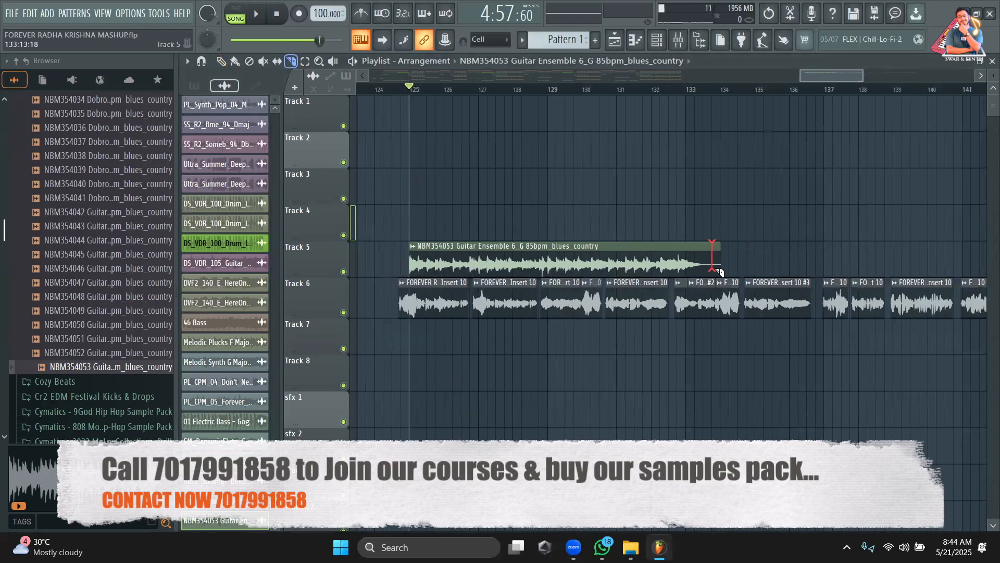
drag(712, 249, 702, 249)
click(223, 62)
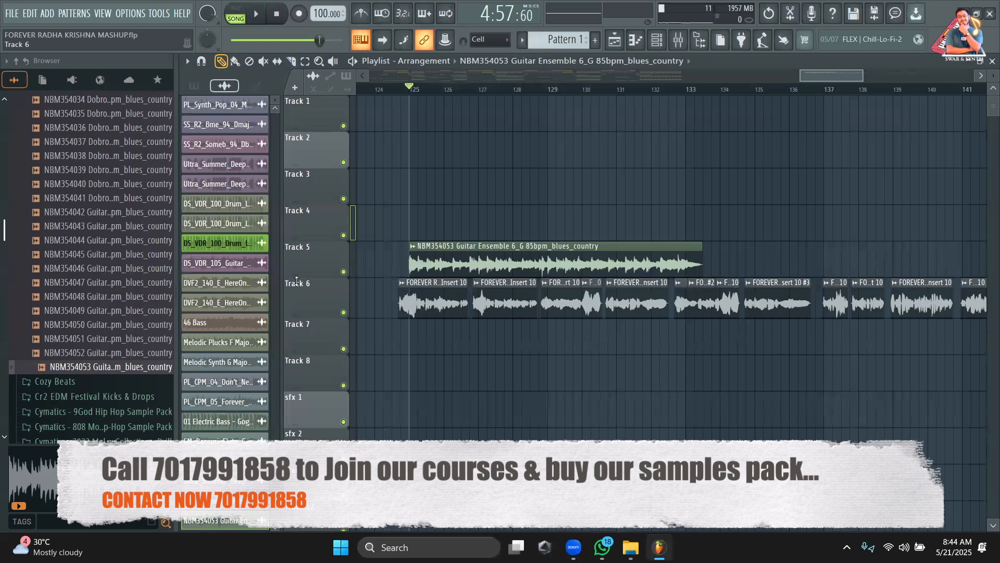
Step: Compare pitch shifts of +100 and +200 cents on the guitar clip, leaving it at +200, and look at its root note settings
drag(808, 79, 806, 78)
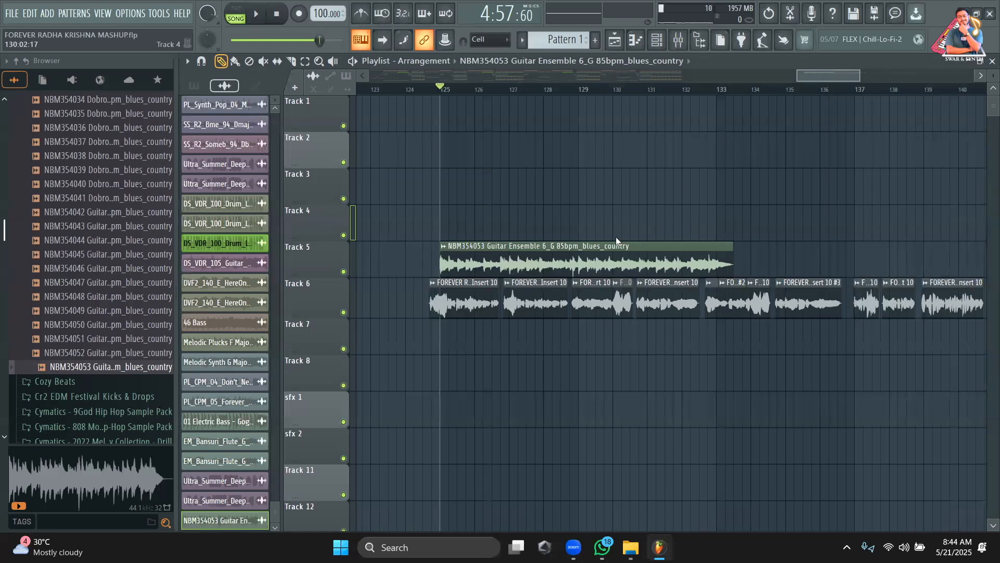
double_click(607, 252)
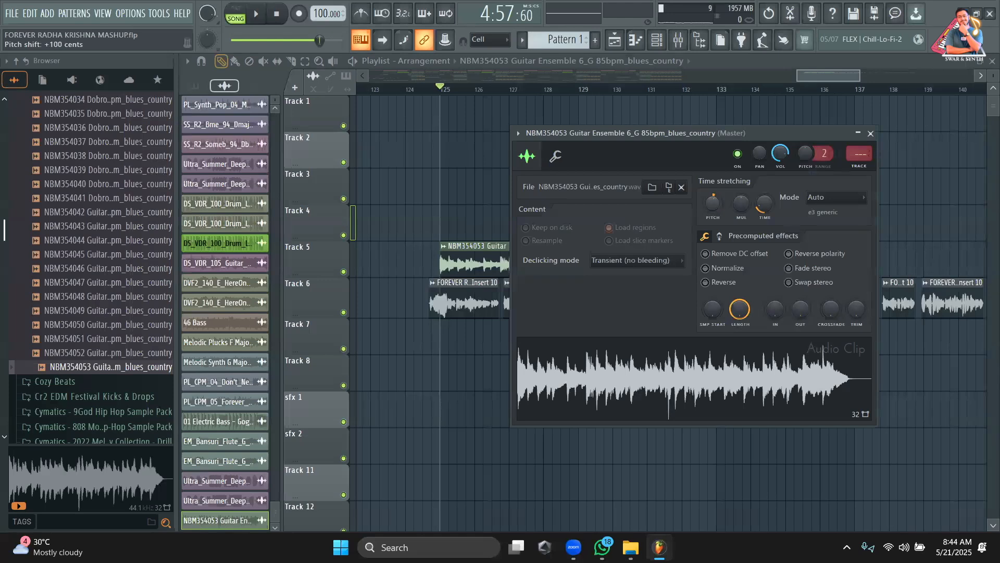
click(555, 155)
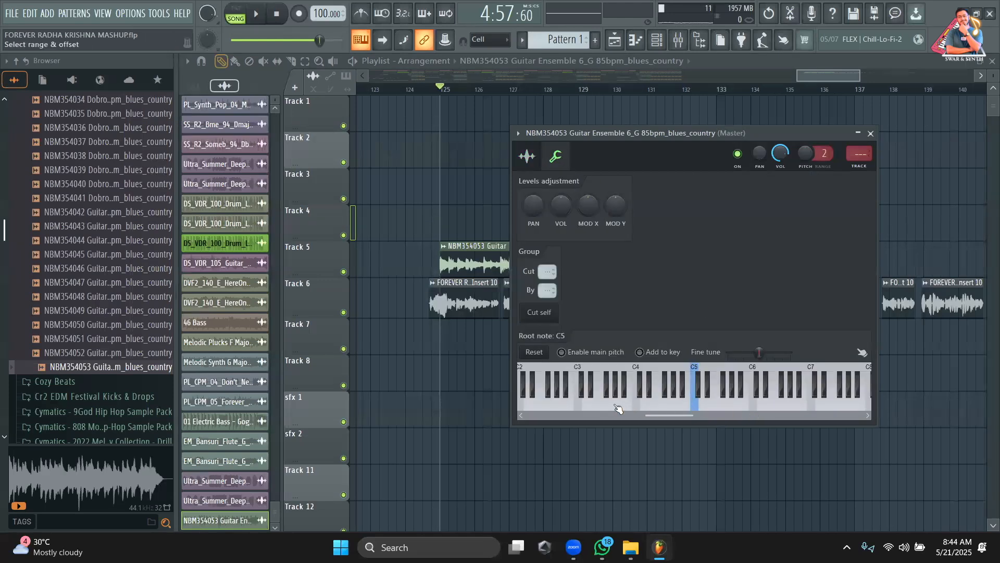
click(526, 155)
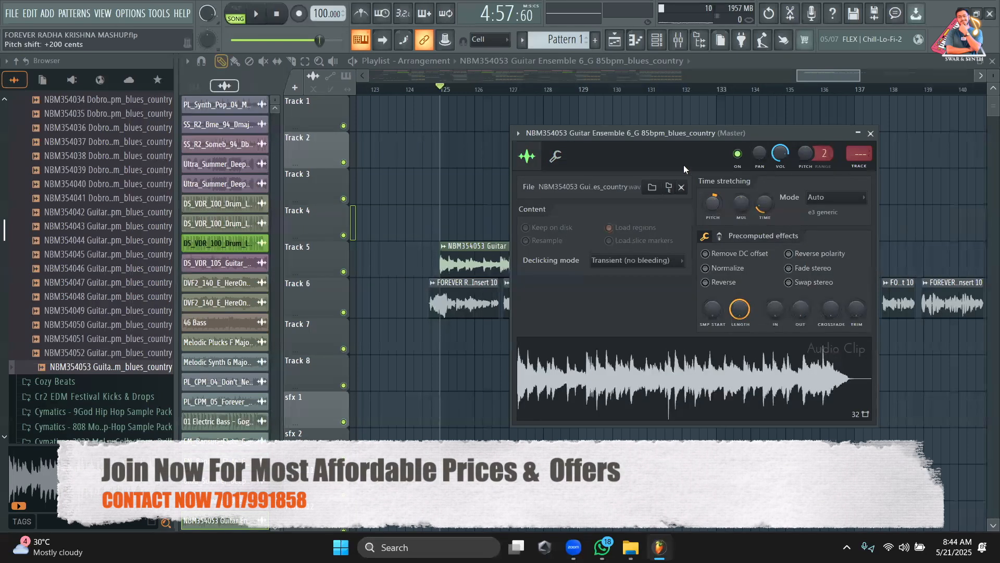
Step: Reopen Scaler from the Unsorted channels to view the note positions on its keyboard, and return to the playlist
click(657, 40)
click(276, 69)
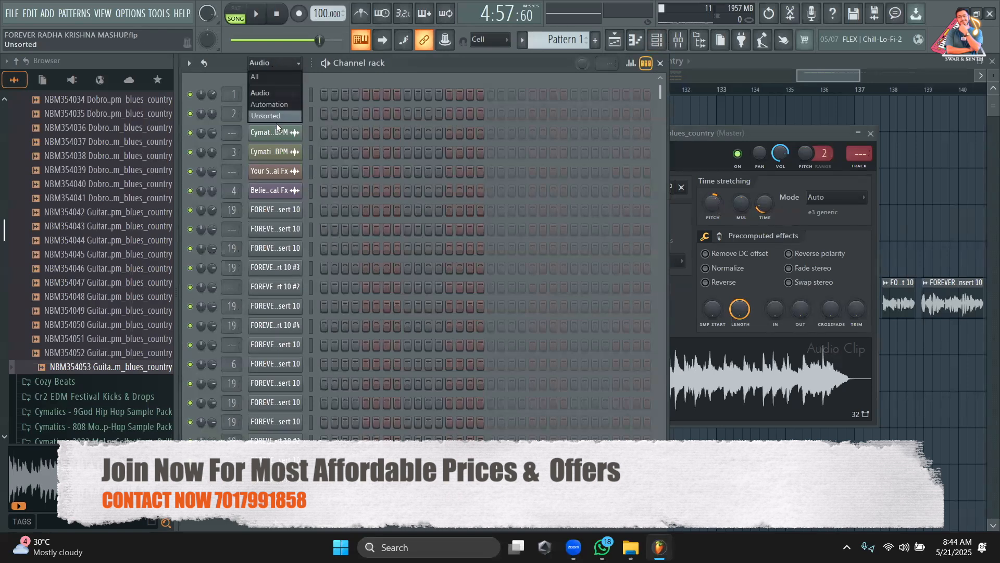
click(276, 116)
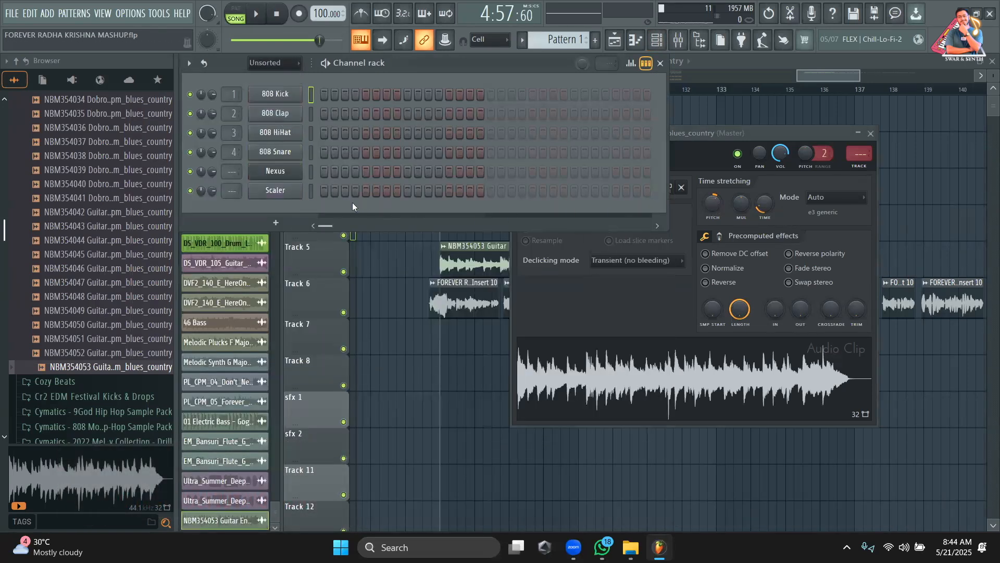
click(276, 191)
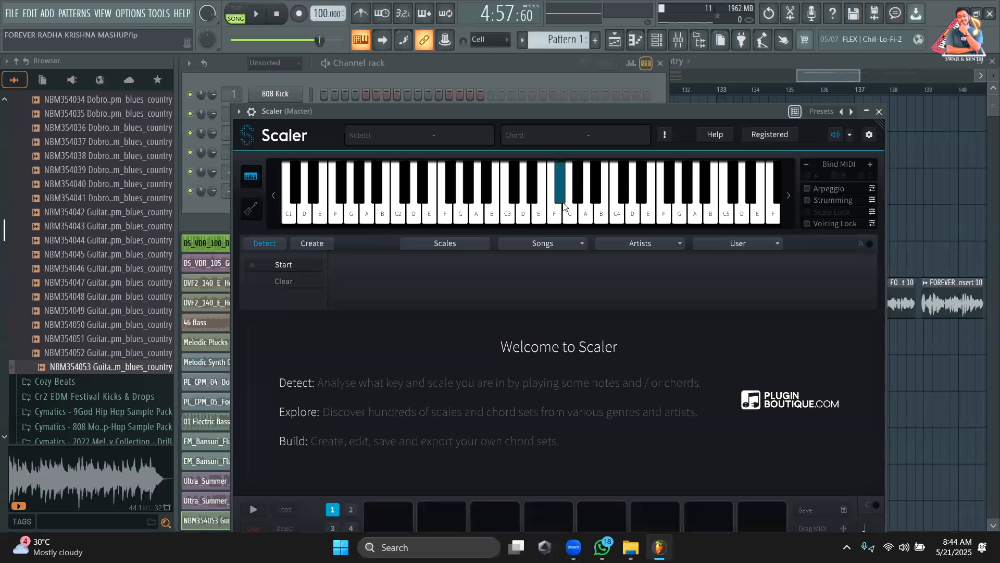
drag(703, 113, 651, 234)
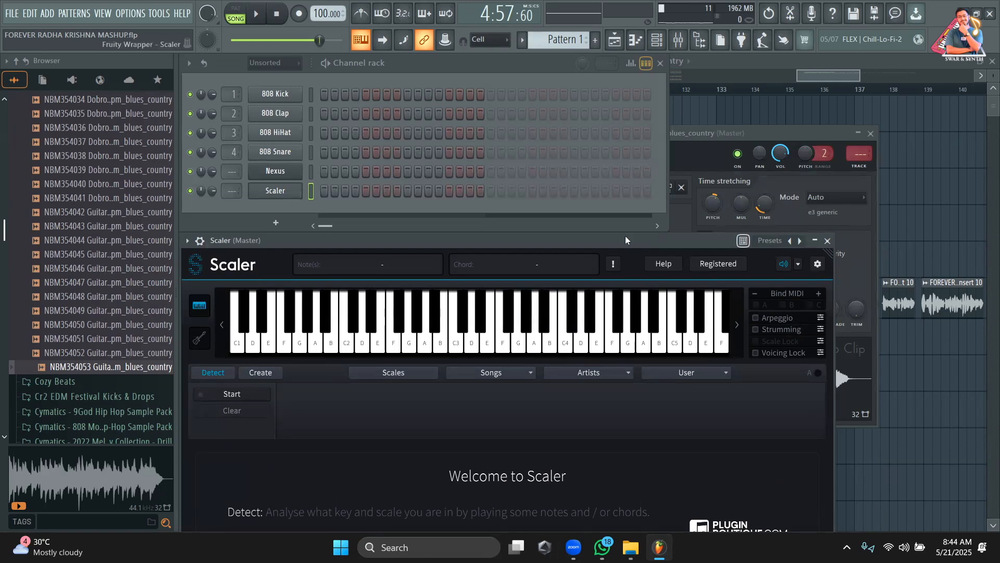
click(695, 142)
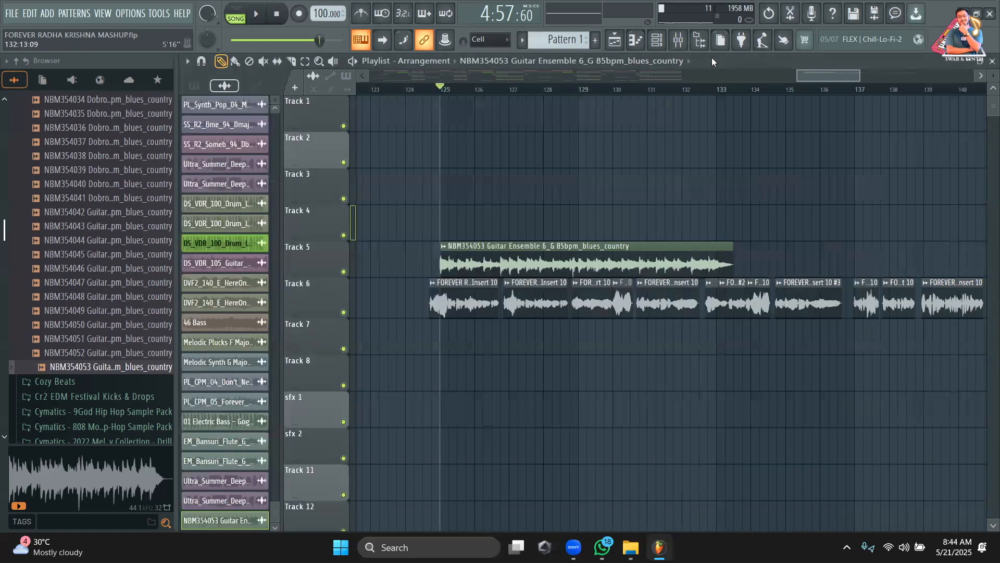
click(711, 62)
Step: Play the pitched guitar clip with the vocals from bar 125 and inspect the effects on the vocals mixer track
key(space)
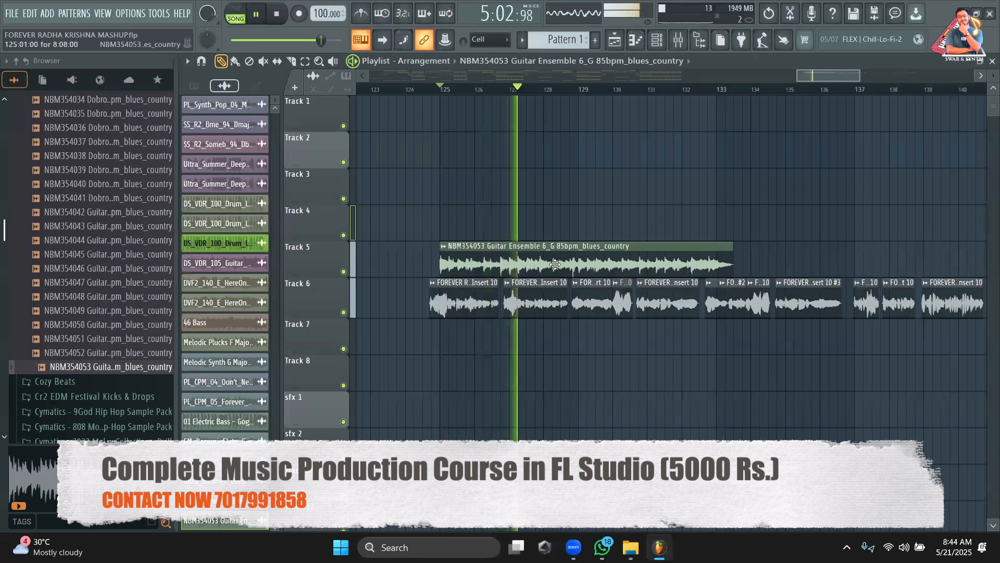
key(space)
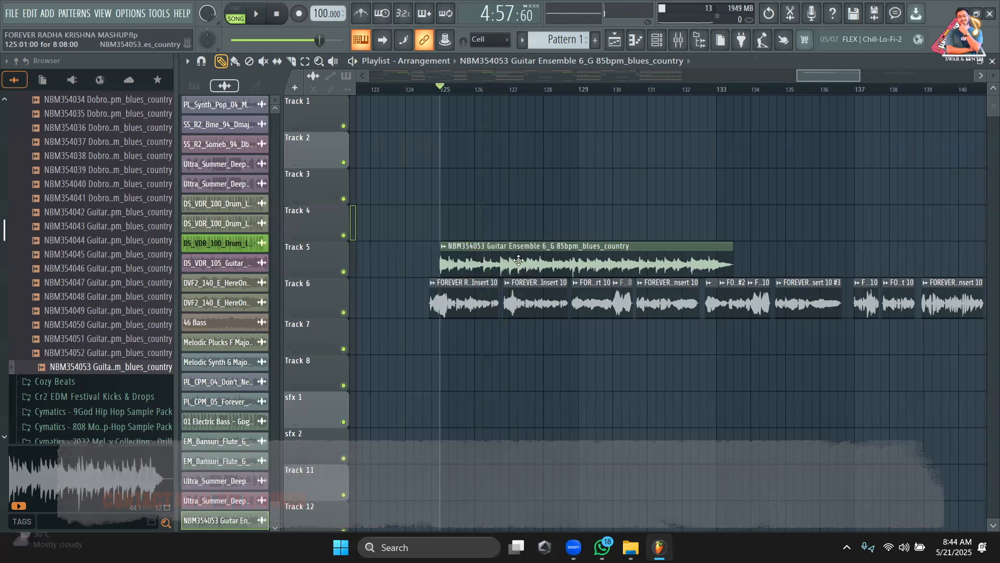
key(space)
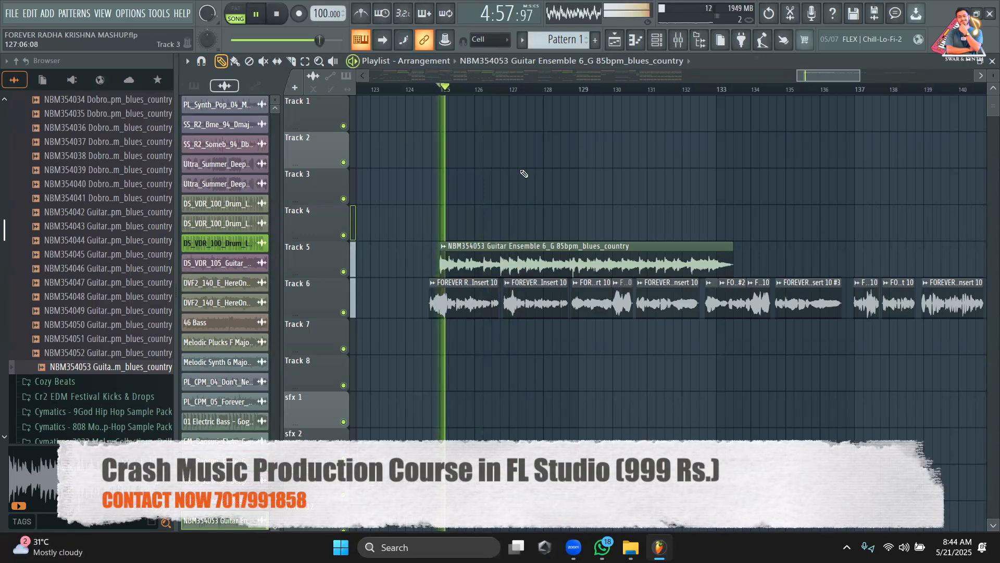
drag(860, 78, 834, 80)
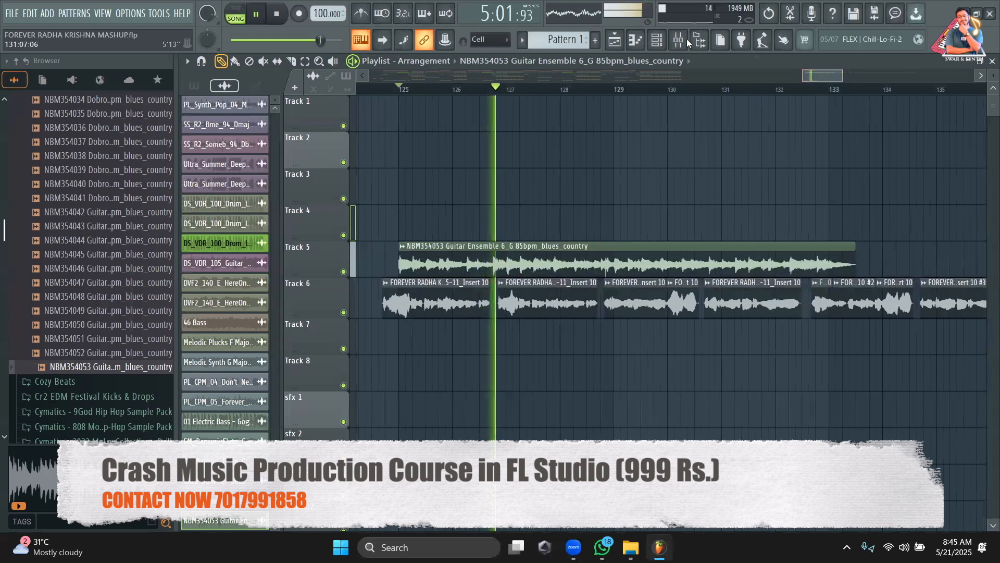
click(679, 42)
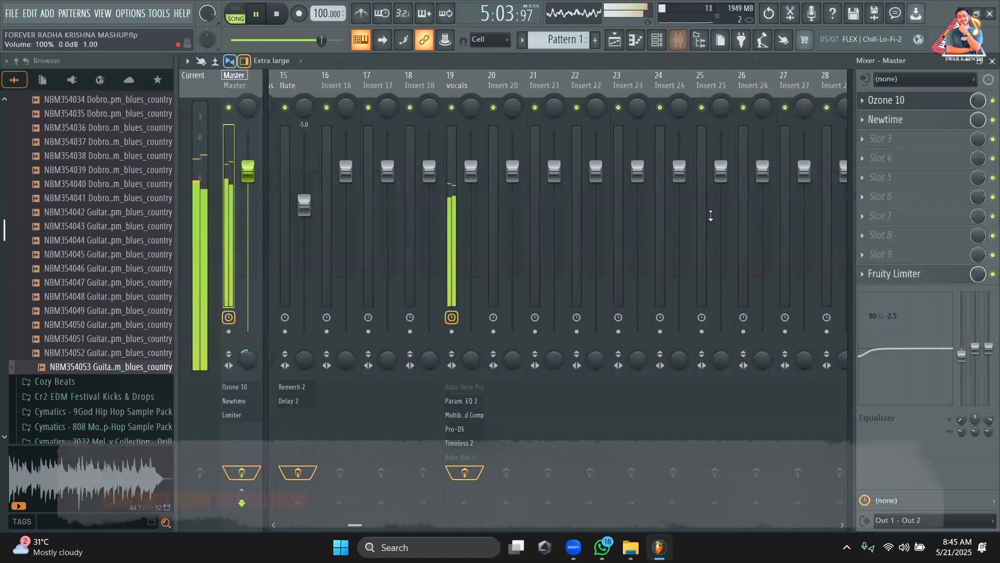
click(464, 95)
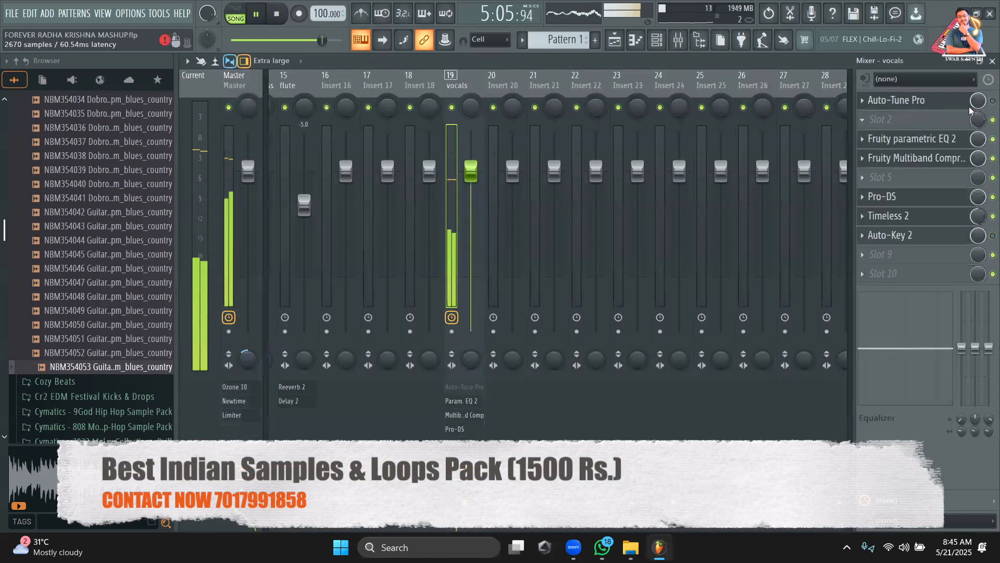
click(619, 45)
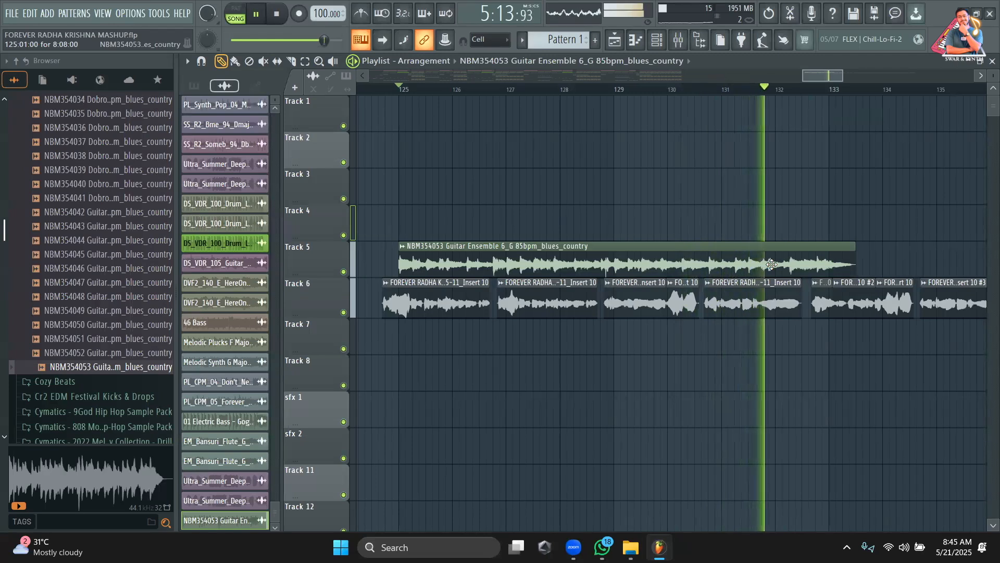
key(space)
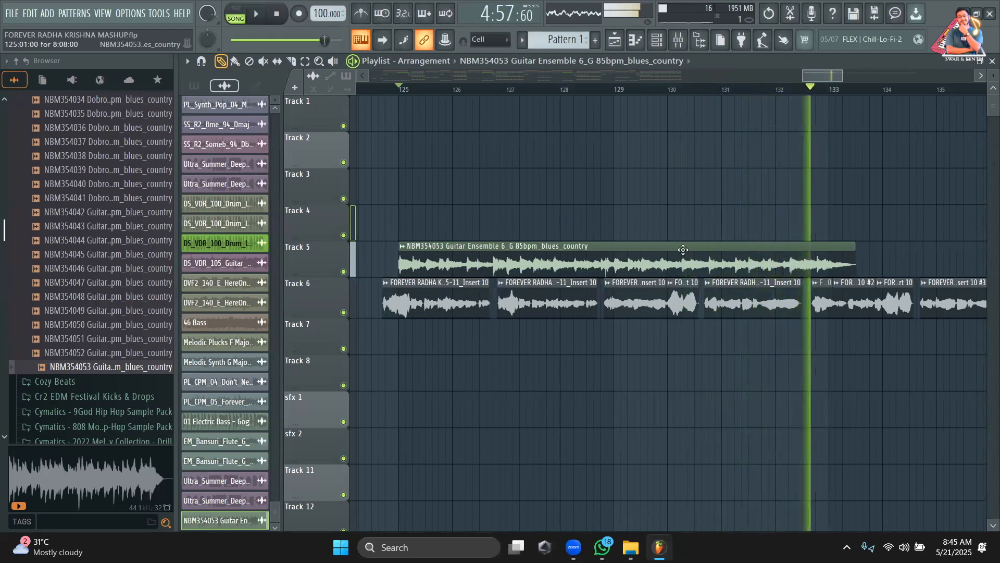
Step: Slice the Track 5 guitar clip at the start of bar 133 and remove the part after it
key(e)
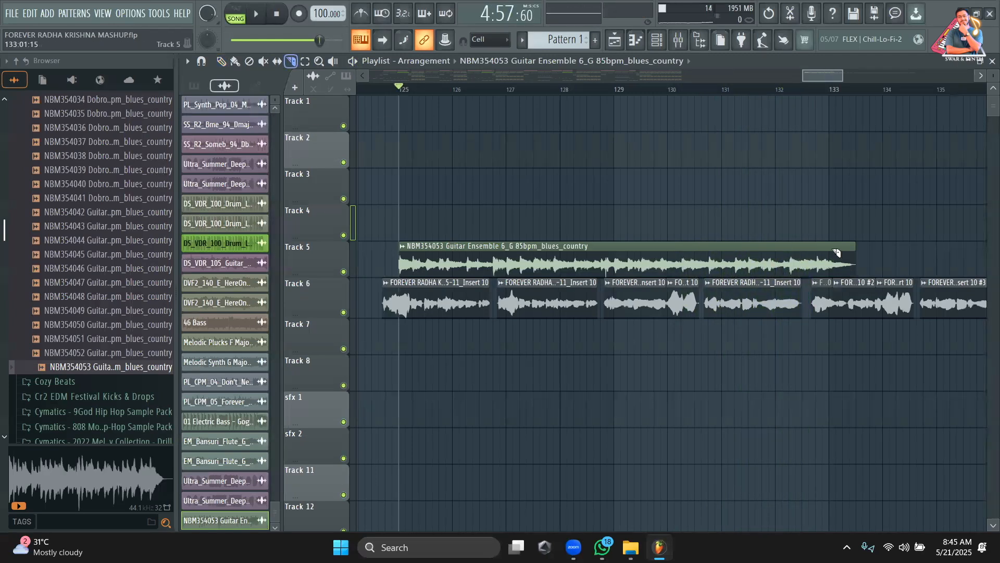
right_click(836, 276)
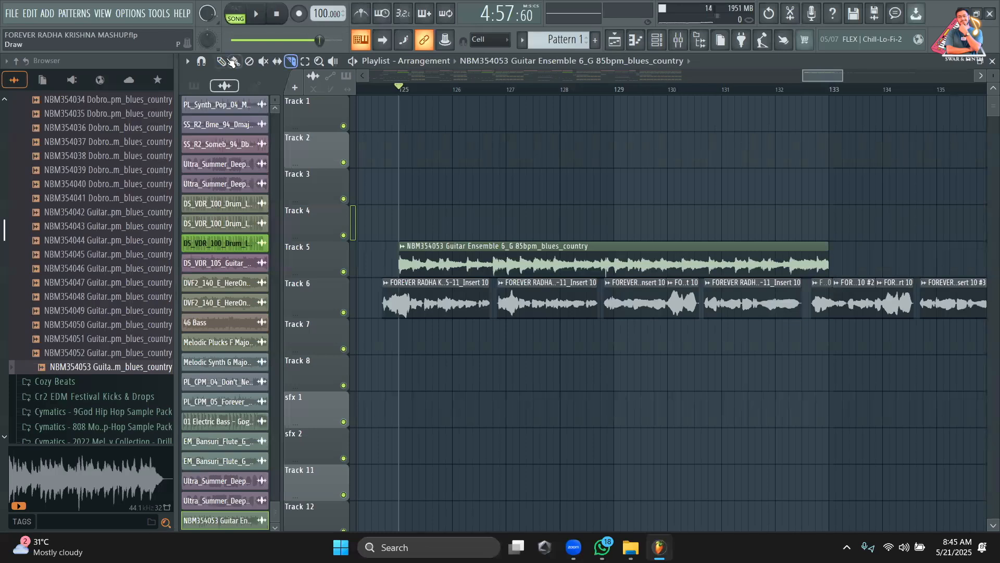
Step: Solo Track 5 and, with the guitar playing from bar 125, slice the guitar clip at the start of bar 127
right_click(344, 271)
key(space)
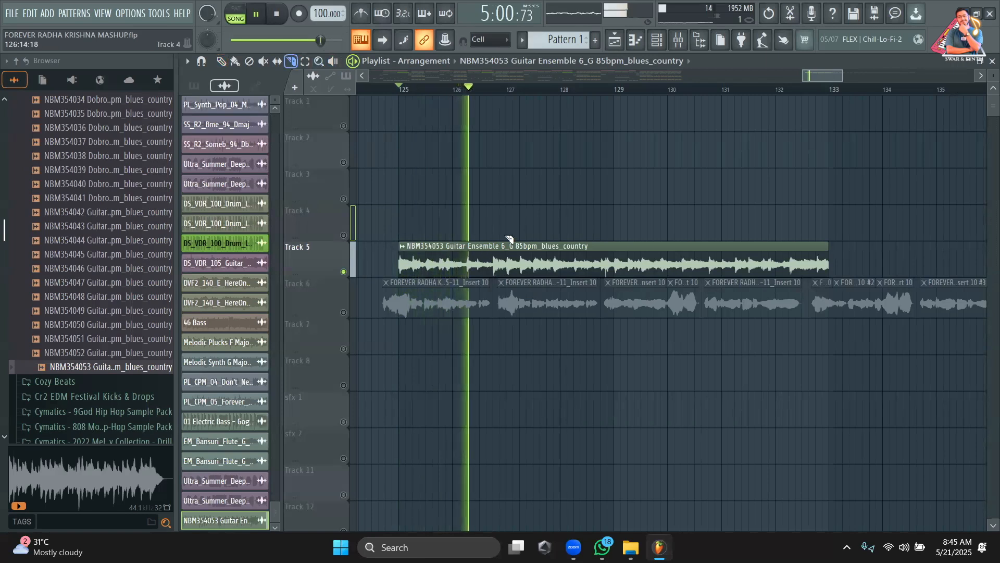
click(509, 258)
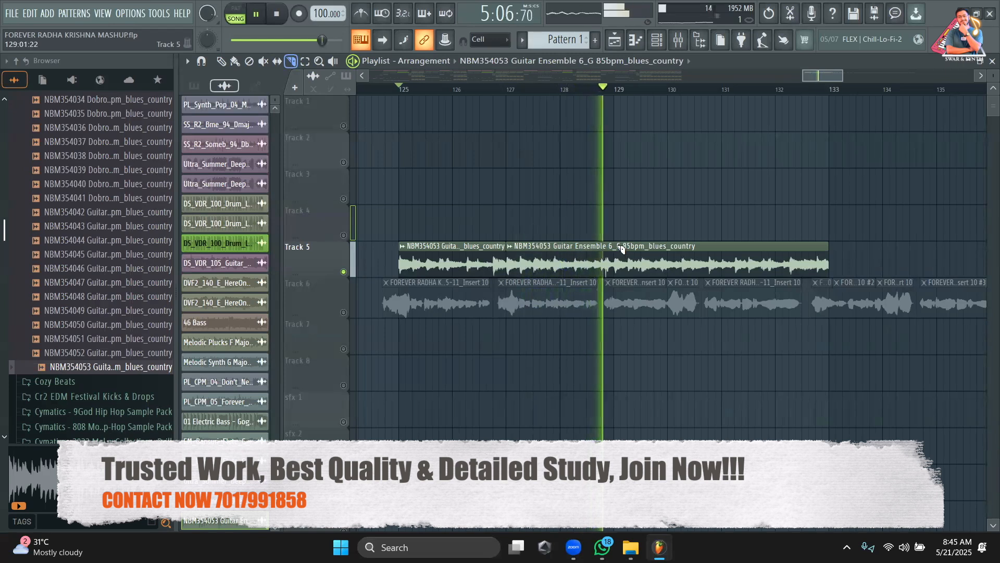
Step: Slice the Track 5 guitar clip at the starts of the remaining bars up to 132, leaving one-bar pieces through bar 133
click(622, 275)
click(729, 276)
key(space)
click(454, 265)
drag(563, 272, 562, 275)
key(space)
drag(671, 251, 672, 274)
click(779, 254)
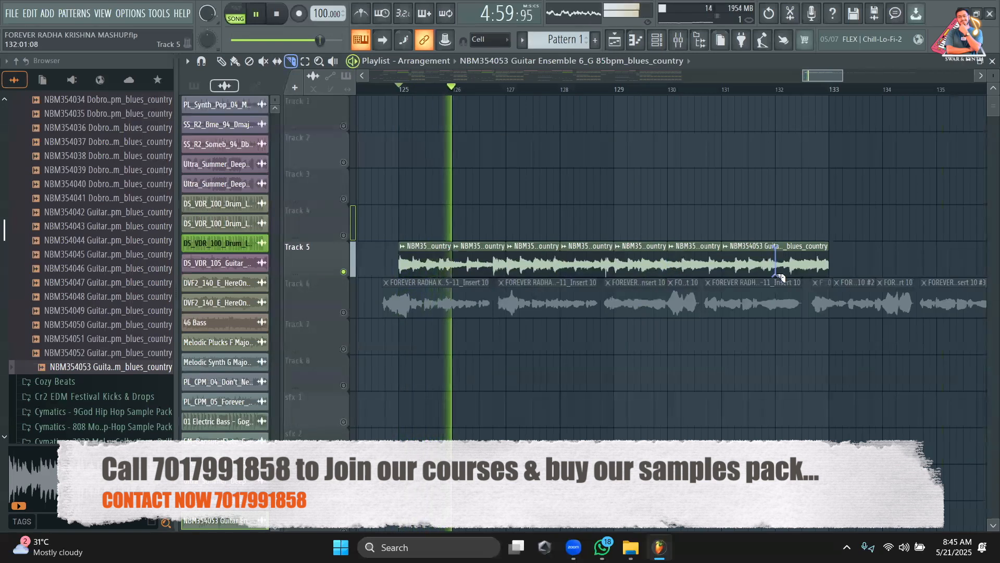
key(space)
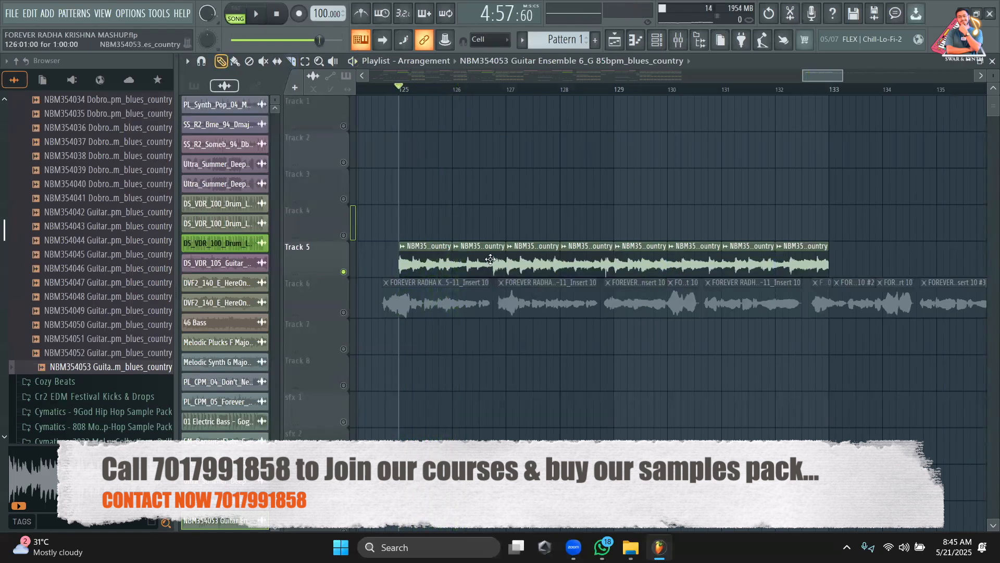
Step: Shorten the first guitar slice to half a bar, move the second slice up against it, and play the result
drag(442, 249, 419, 255)
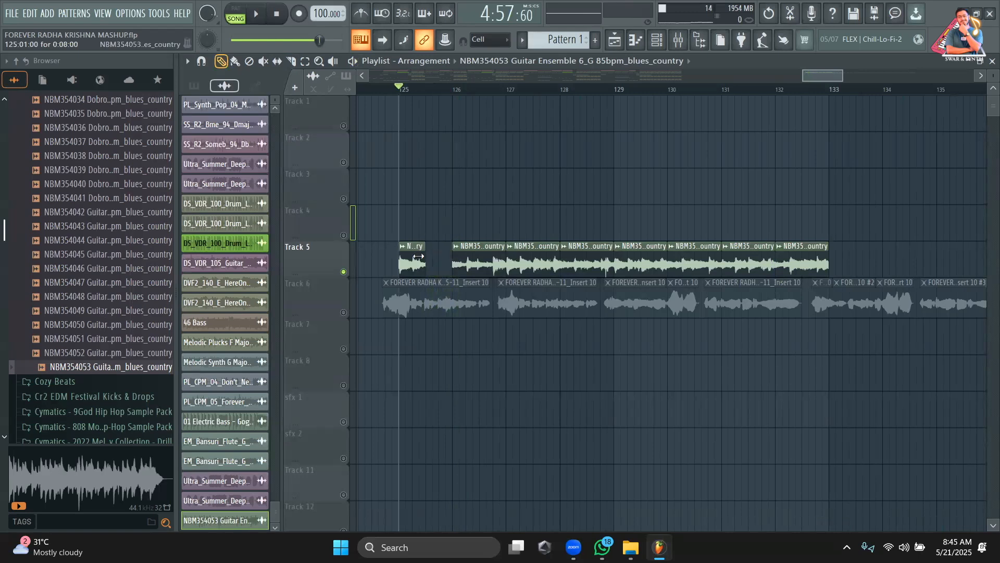
drag(481, 261, 464, 265)
key(space)
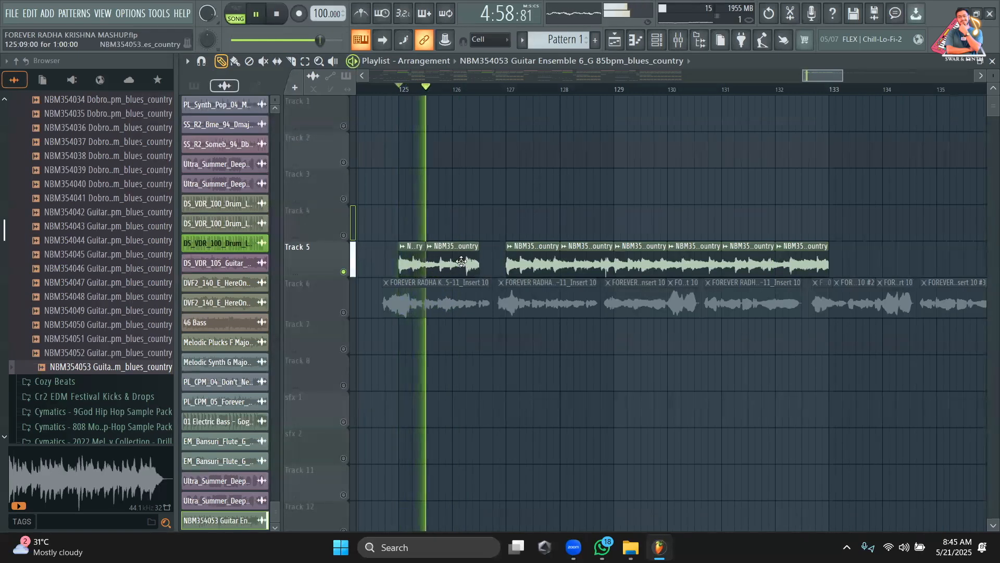
key(space)
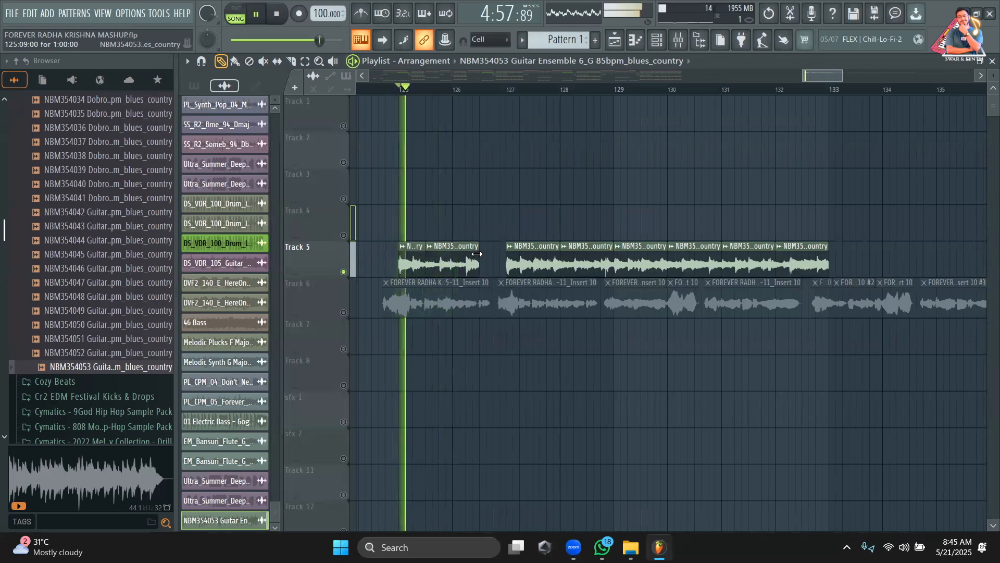
Step: Try halving the second guitar slice and placing a half-bar third slice at bar 126, and undo the changes to the third slice
drag(475, 252, 460, 258)
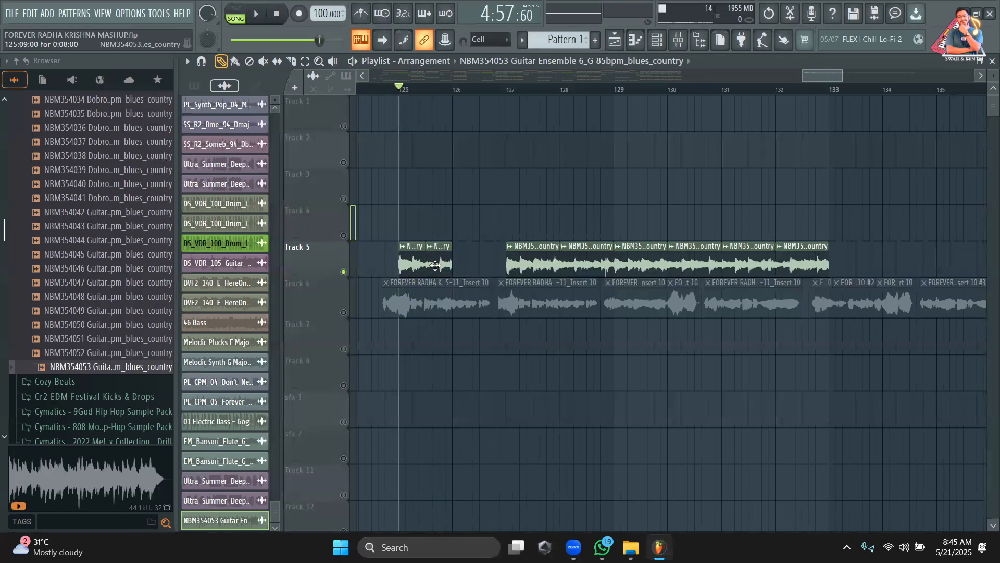
key(space)
drag(537, 264, 479, 264)
key(space)
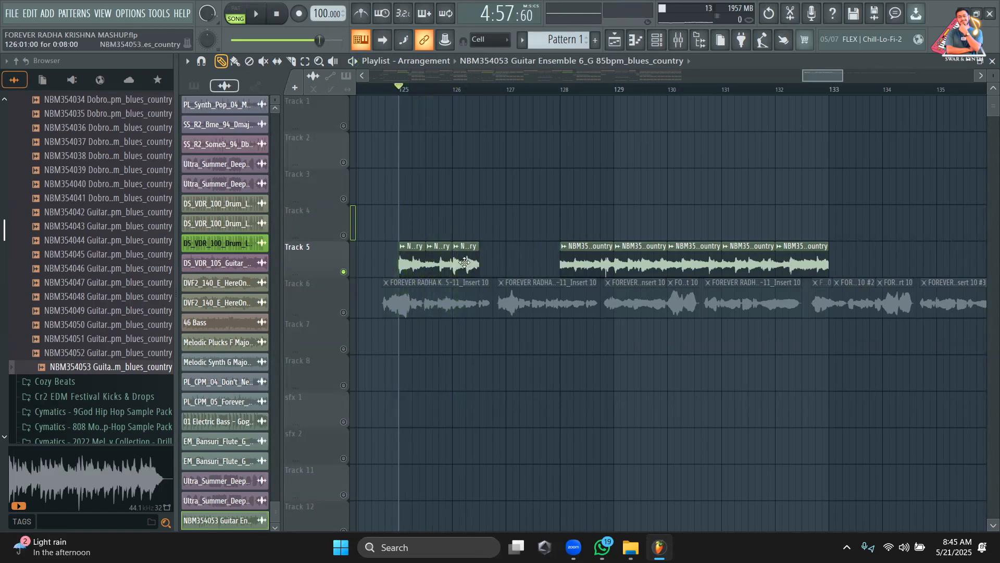
key(ctrl+z)
key(ctrl+z)
Step: Extend the second guitar slice to the start of bar 127 and delete the guitar slices from bar 129 onward
drag(444, 263, 494, 262)
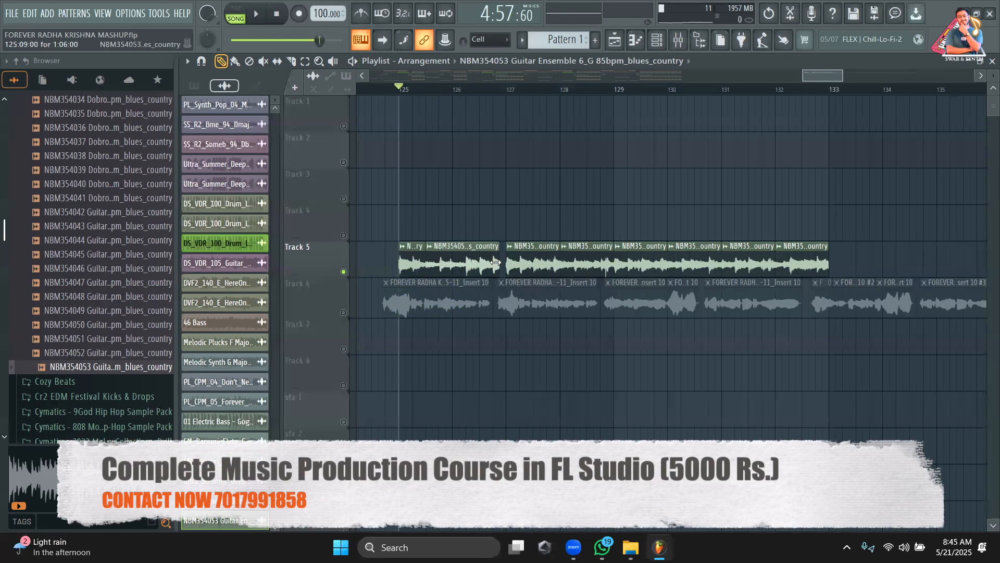
key(space)
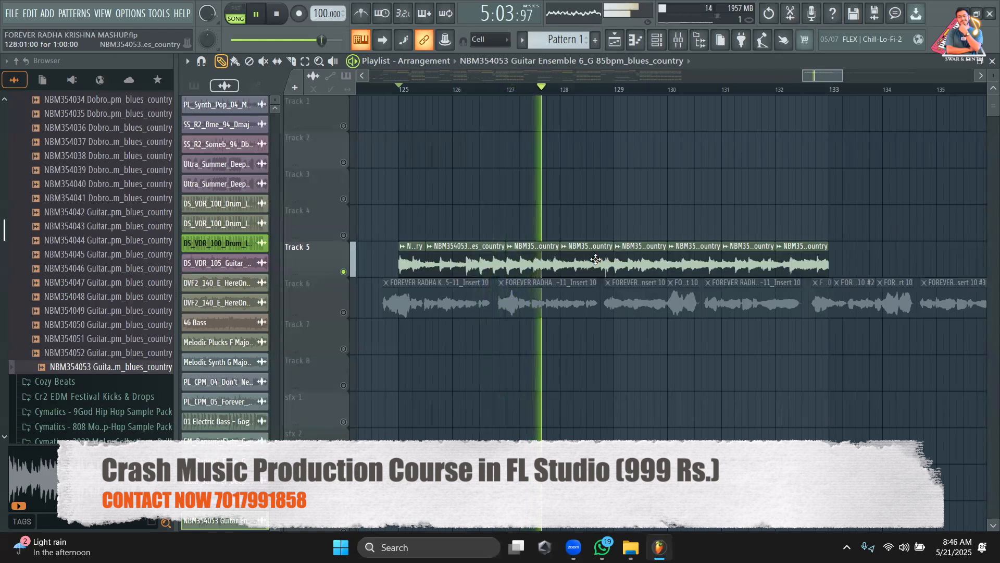
right_click(637, 267)
key(space)
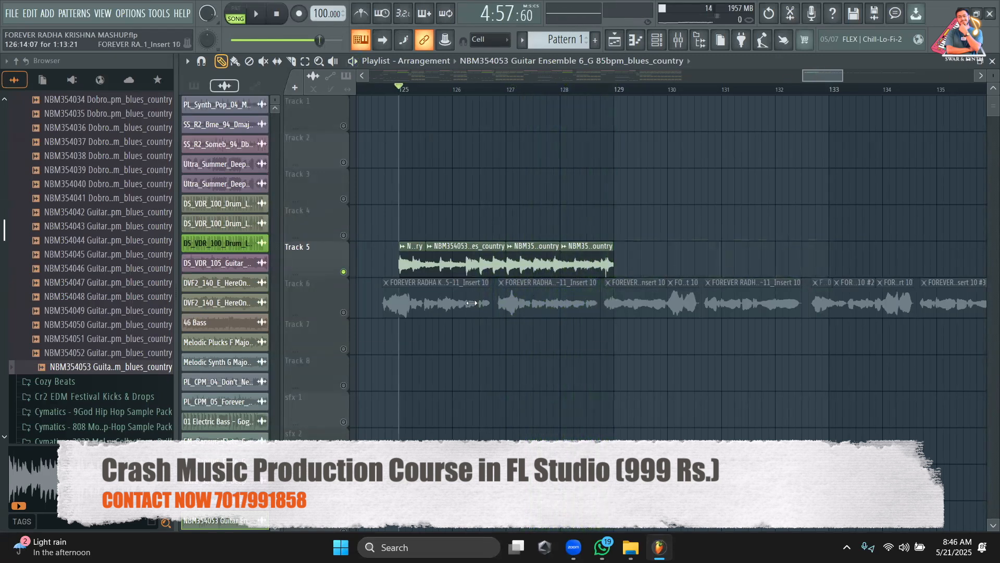
Step: Unmute the Track 6 vocals, set the guitar clip's channel volume to 50%, and play both tracks from bar 125
click(344, 313)
double_click(483, 268)
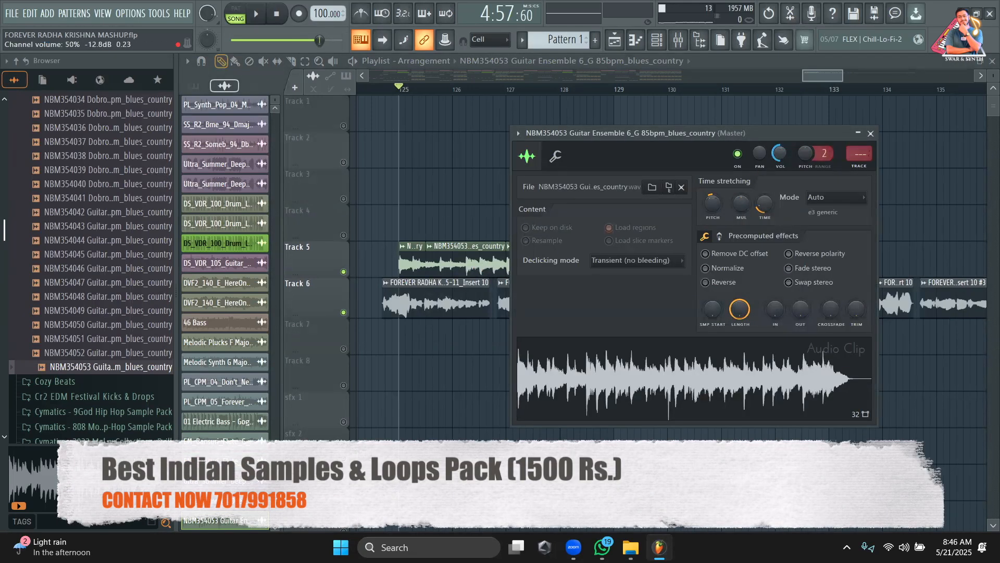
key(Escape)
key(space)
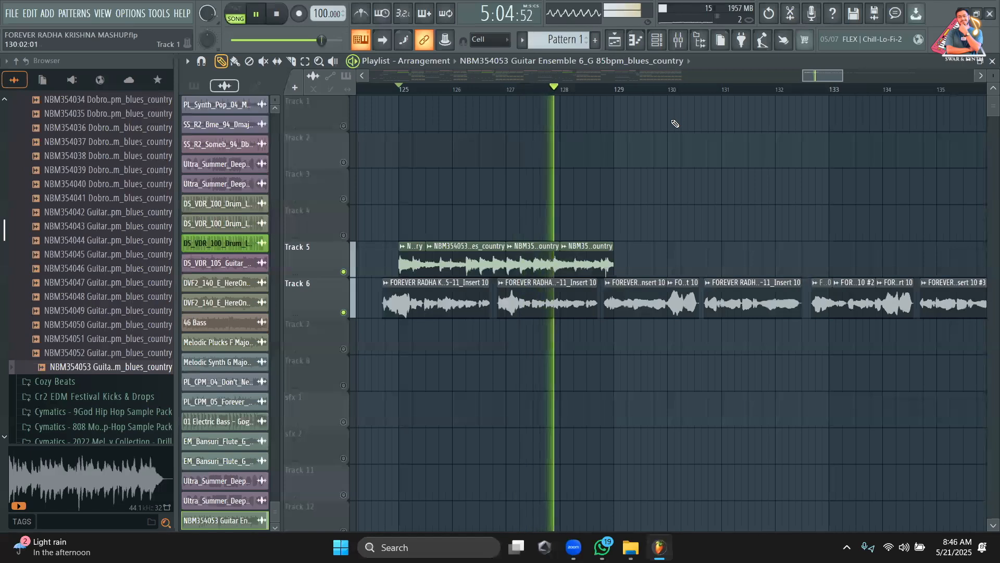
key(space)
Step: Duplicate the guitar slices of bars 125 to 128 to bar 129 and play the arrangement with the vocals
drag(625, 255, 388, 263)
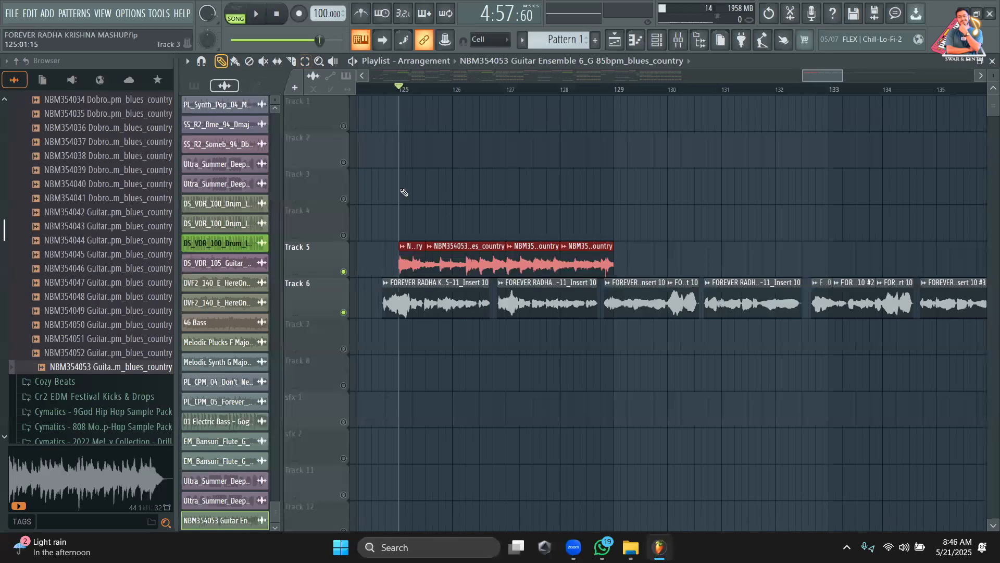
drag(467, 261, 683, 281)
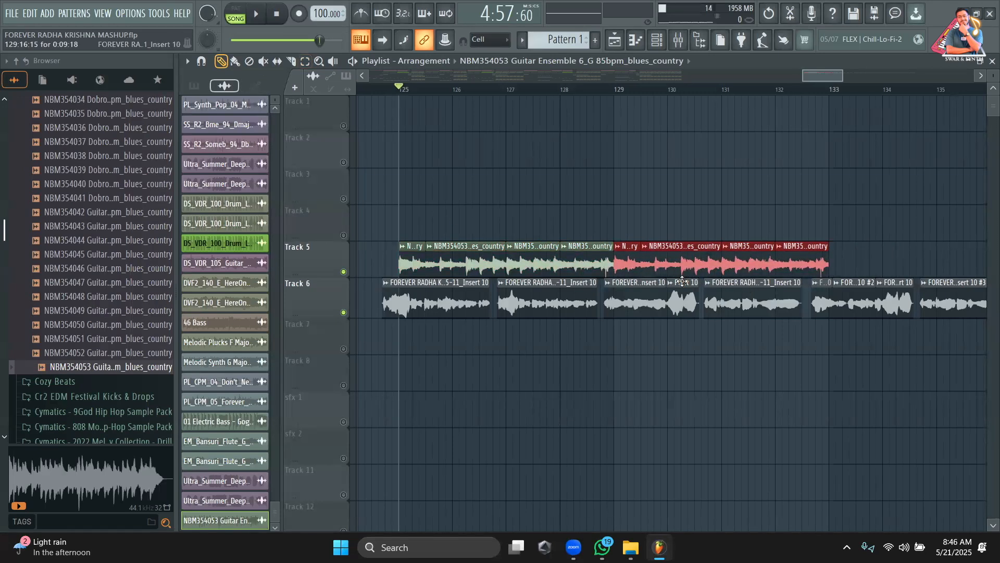
drag(843, 75, 881, 69)
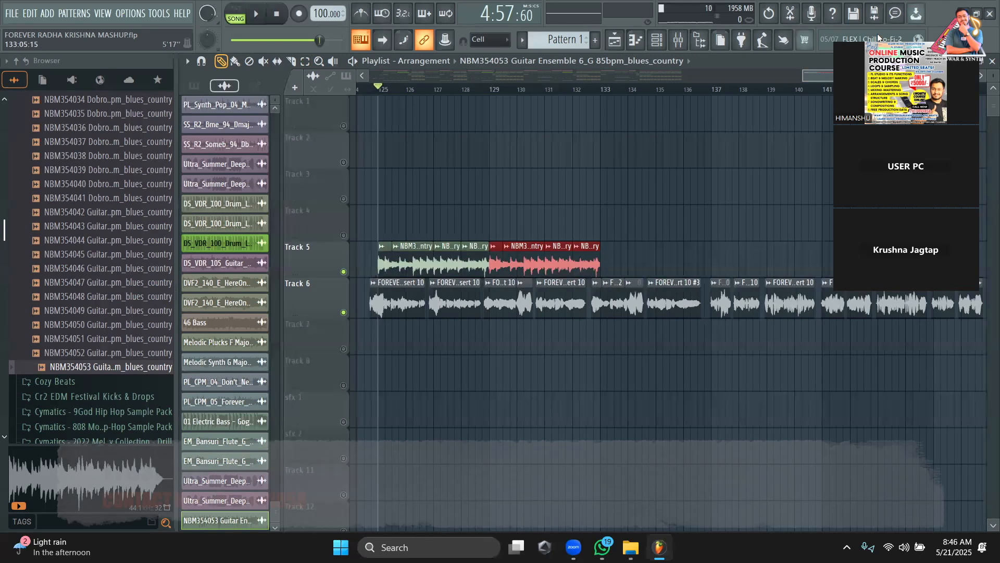
mouse_move(808, 77)
mouse_down()
mouse_move(718, 86)
mouse_move(809, 79)
mouse_up()
click(742, 167)
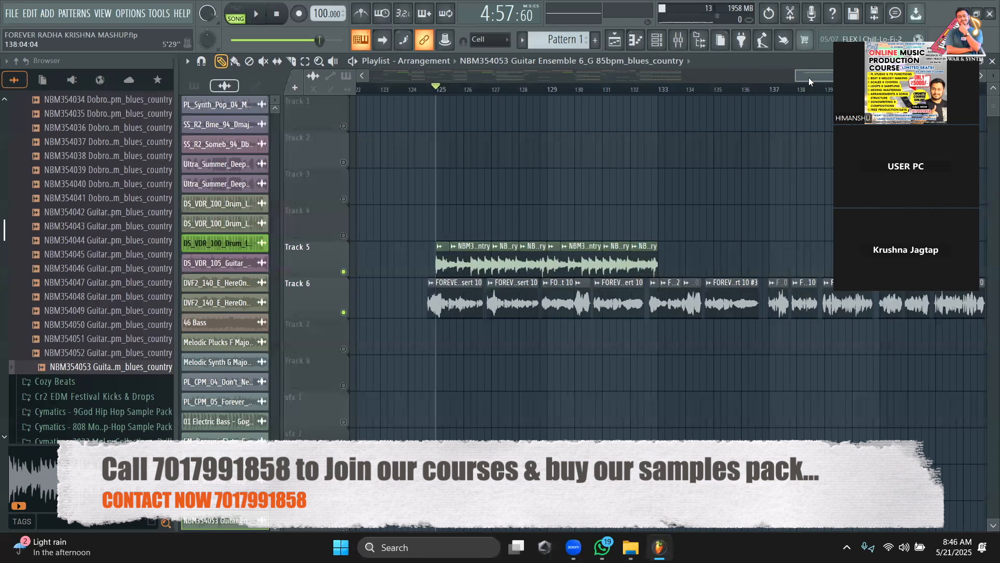
key(space)
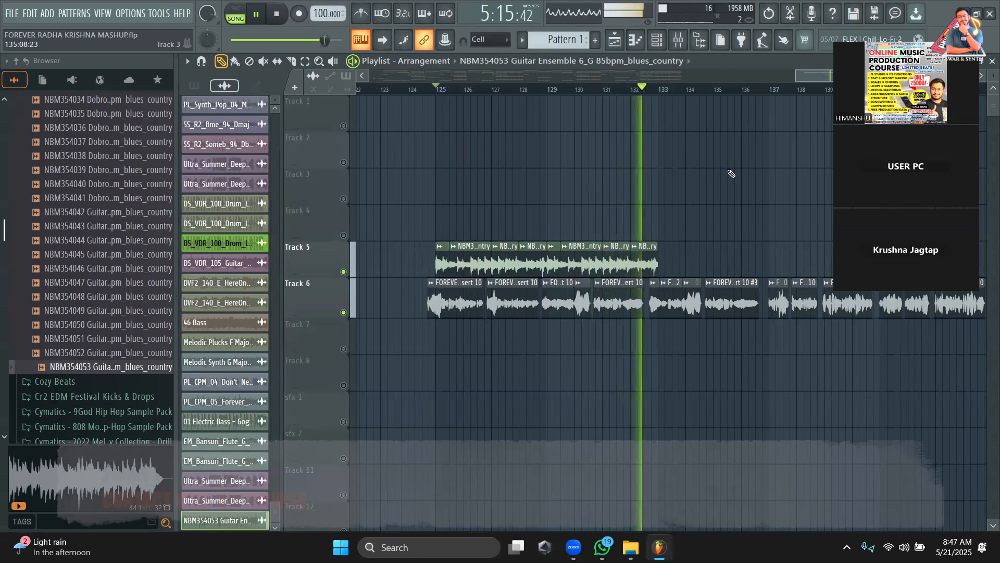
key(space)
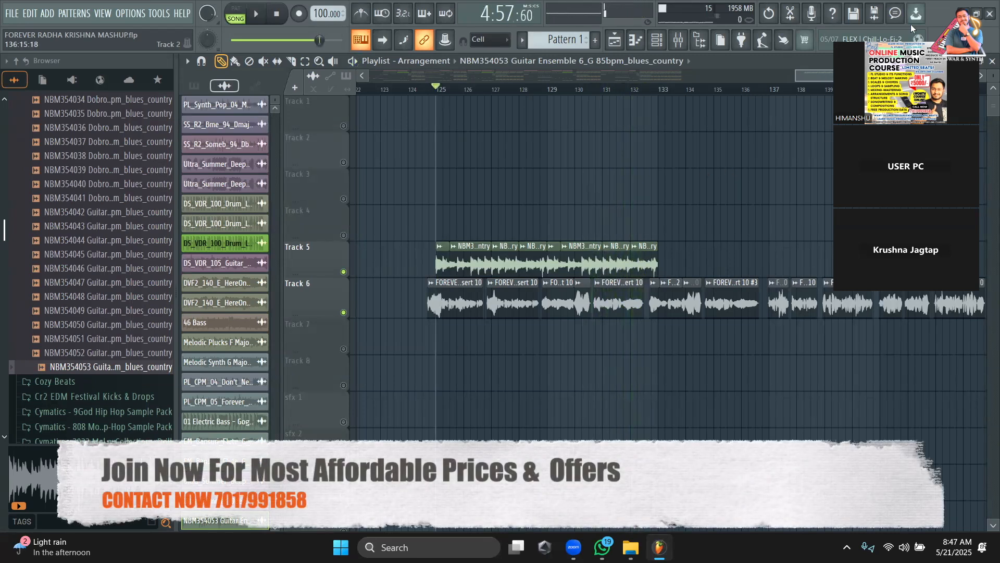
Step: Duplicate all the guitar slices of bars 125 to 132 so the copy starts at bar 133
click(305, 61)
drag(678, 274, 427, 233)
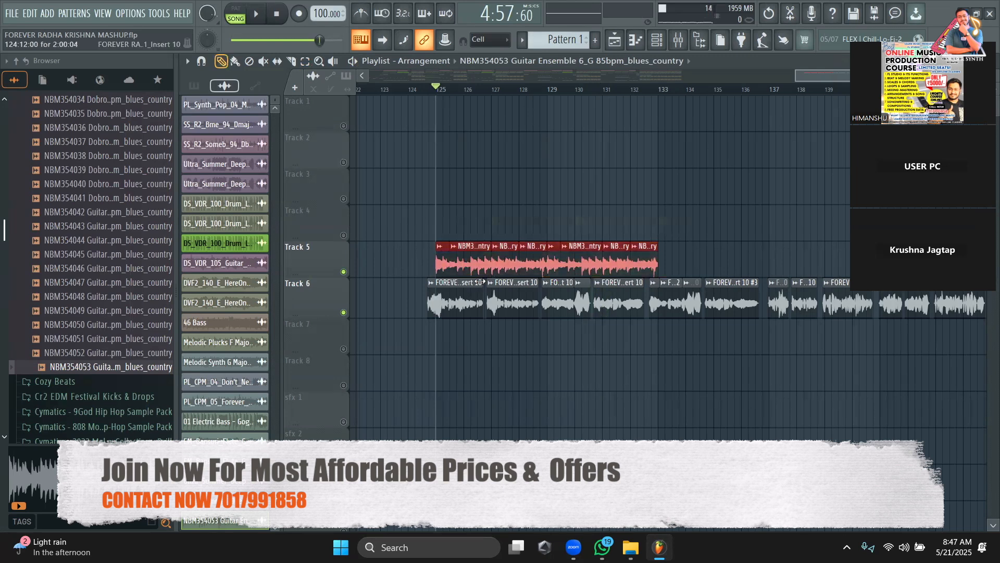
shift+drag(466, 261, 689, 267)
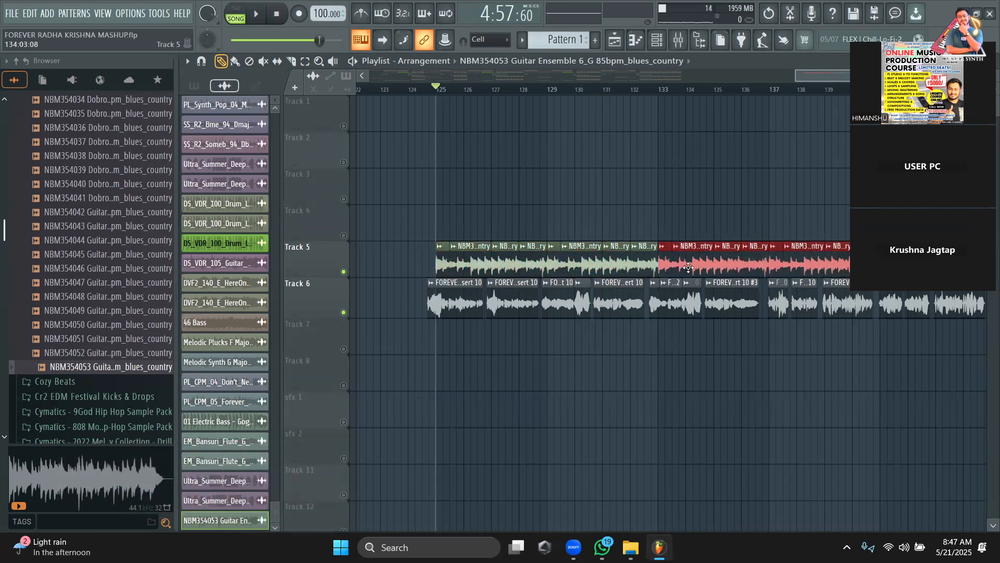
Step: Create the new Pattern 7 and show the Unsorted channels in the channel rack
click(658, 41)
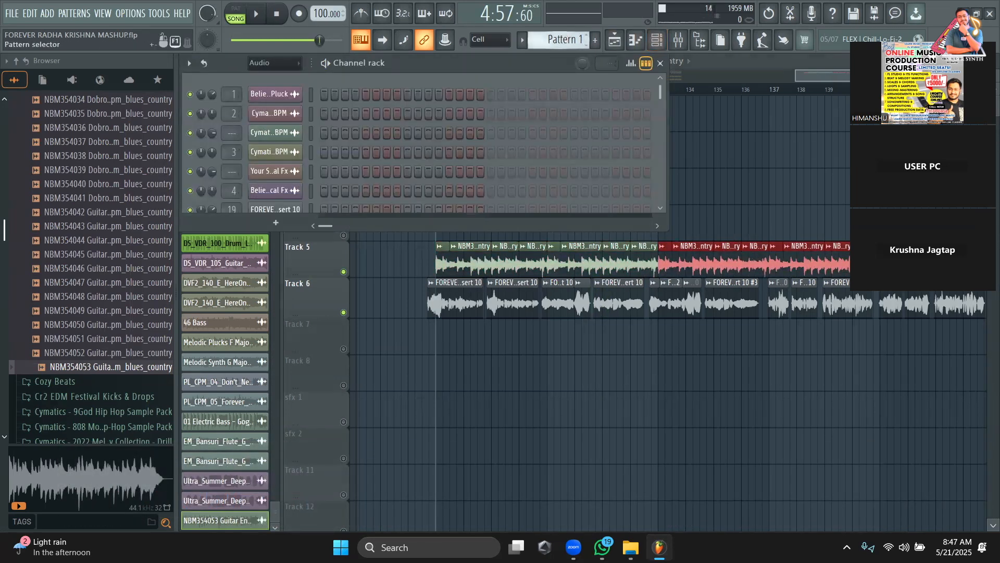
click(595, 40)
click(268, 70)
click(265, 106)
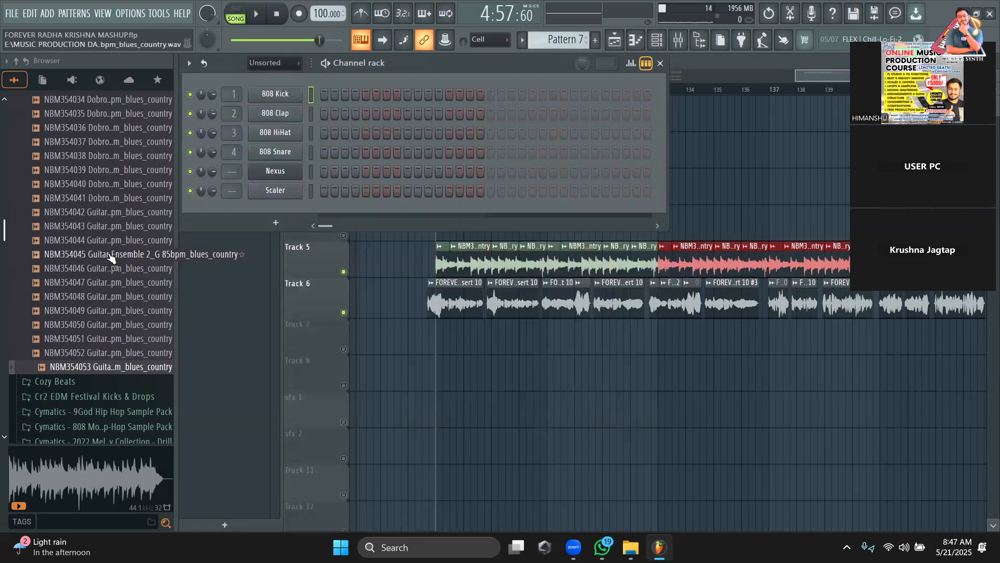
Step: Replace the 808 Kick with Cymatics - 9God Kick 5 - G# from the 9God Hip Hop pack and add hits on steps 1, 4 and 7
scroll(111, 257, down, 6)
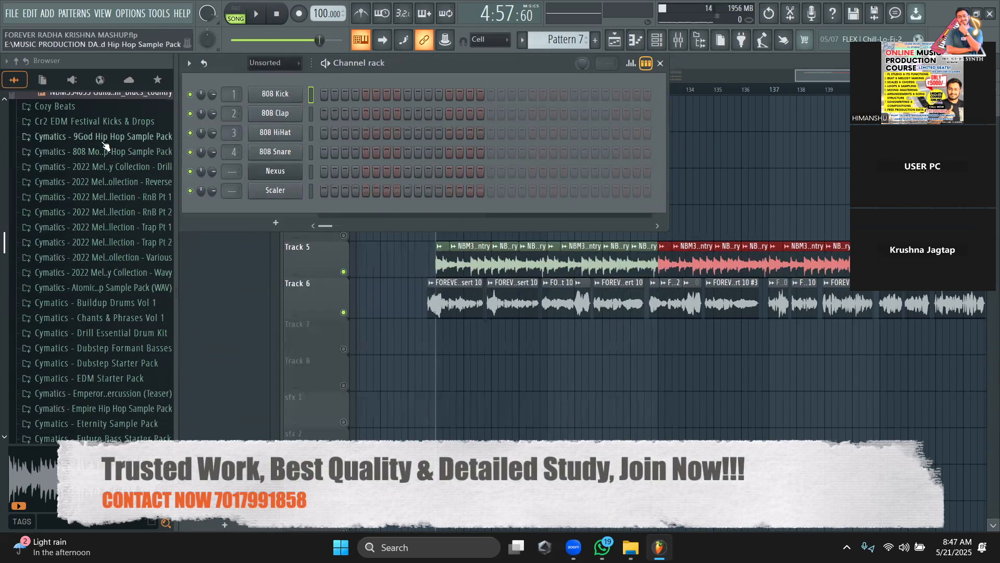
click(107, 137)
click(101, 151)
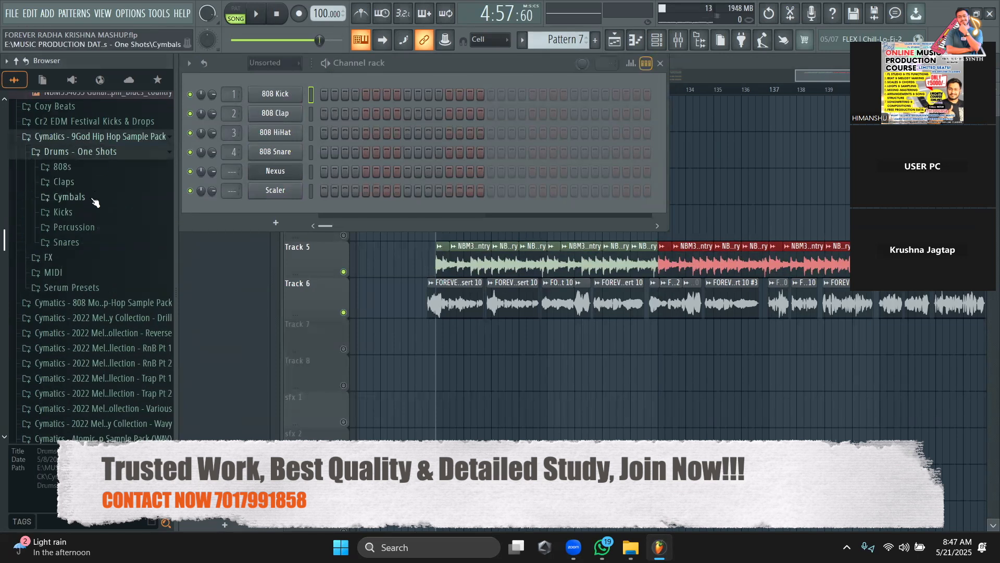
click(62, 213)
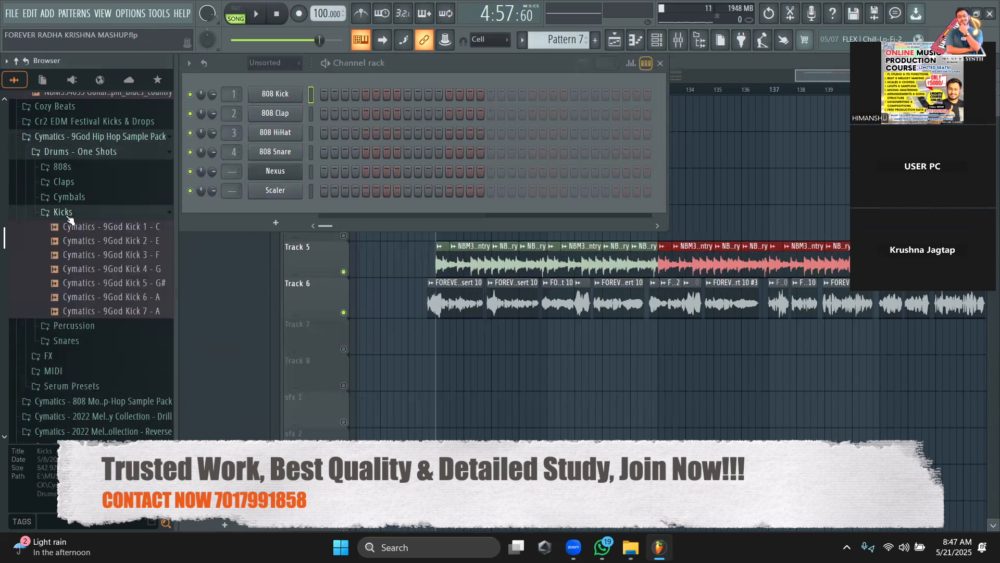
click(83, 240)
click(92, 269)
click(99, 282)
drag(113, 288, 286, 99)
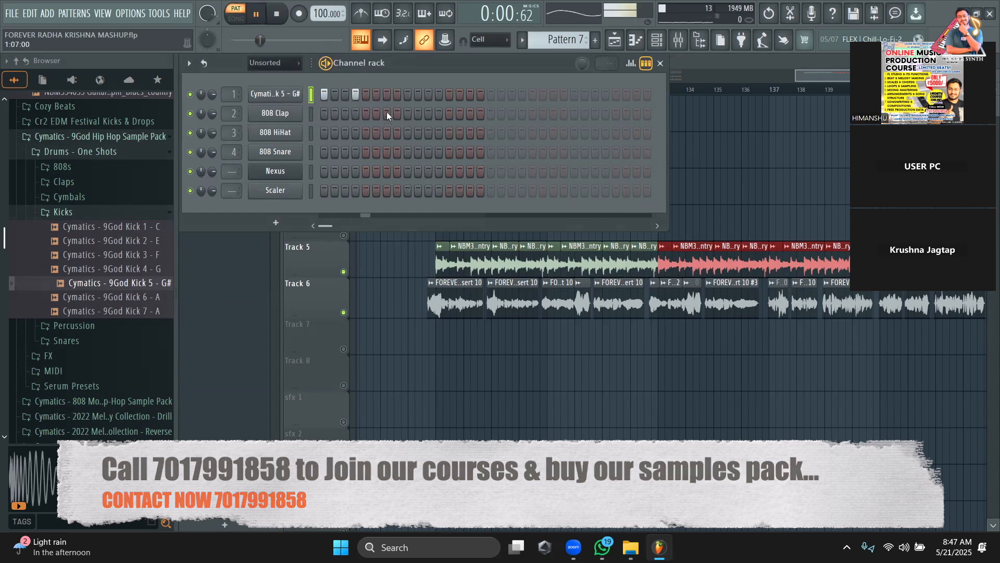
click(387, 94)
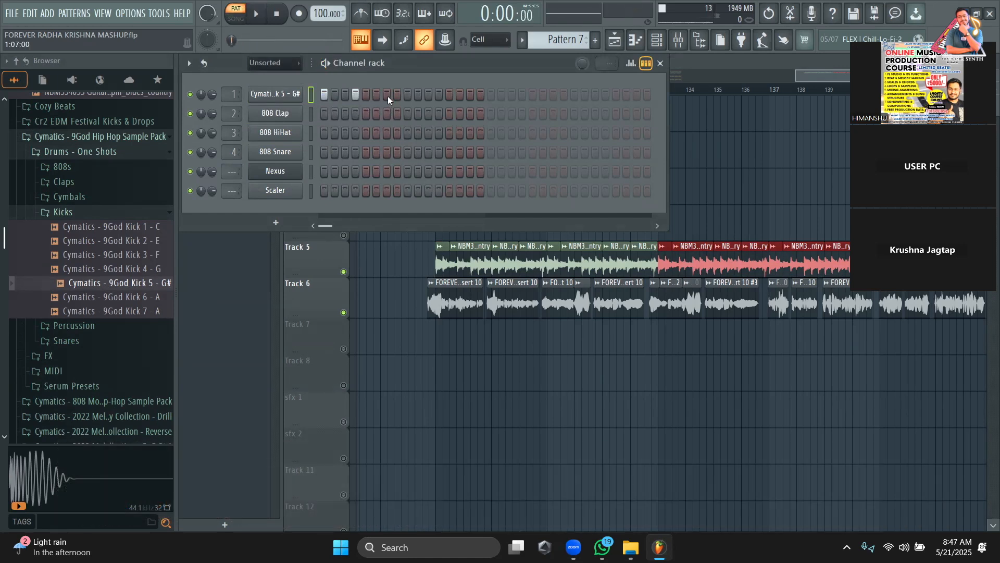
Step: Replace the 808 Clap with Cymatics - 9God Clap 4 and add clap hits on steps 5 and 13
click(104, 182)
drag(113, 244, 284, 115)
click(367, 114)
key(space)
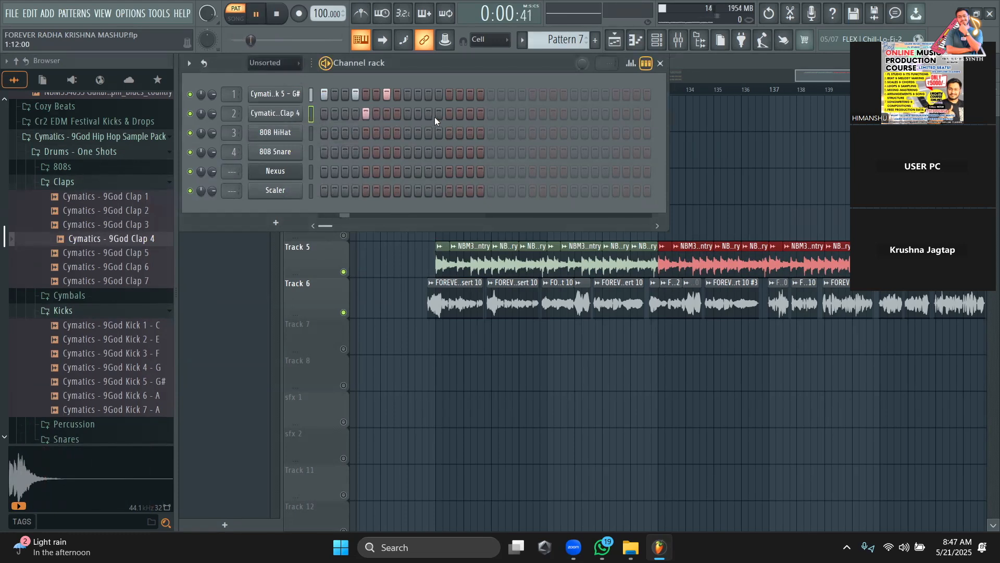
click(449, 114)
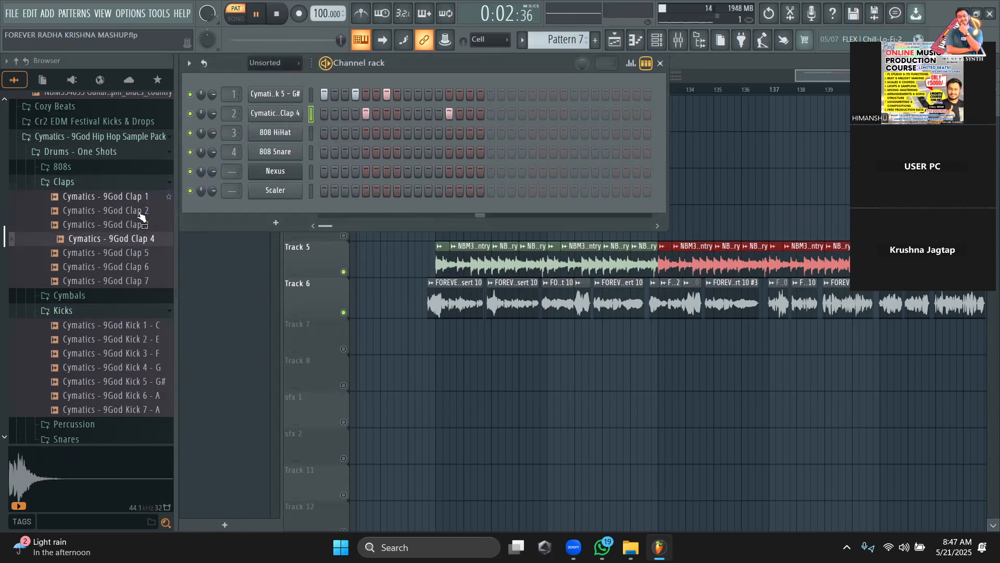
Step: Replace the 808 HiHat with Cymatics - 9God Closed Hihat 2 and add hits on steps 3, 7, 11 and 15
click(109, 183)
click(95, 197)
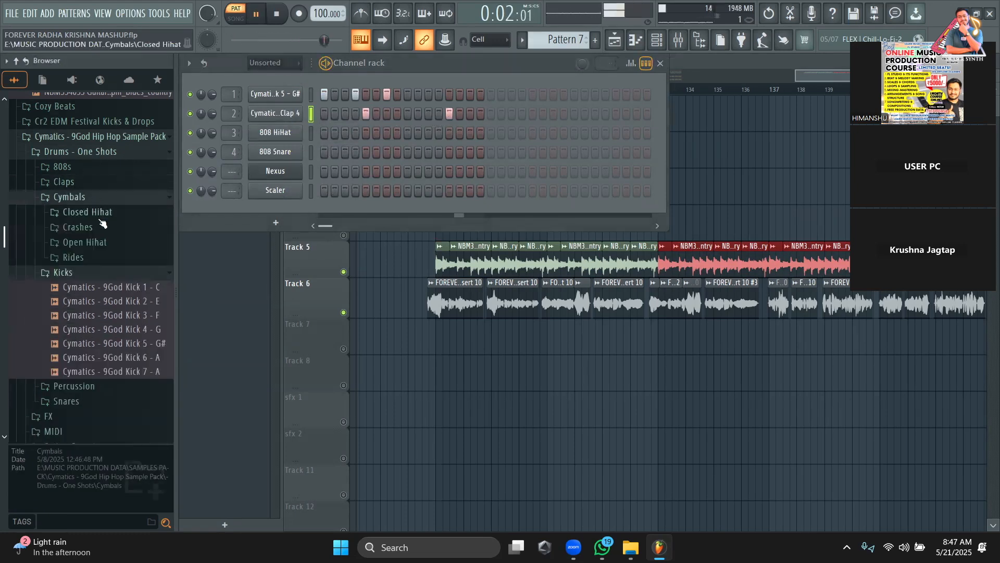
click(92, 212)
click(108, 242)
drag(134, 249, 283, 134)
click(345, 133)
click(387, 134)
click(429, 132)
click(471, 132)
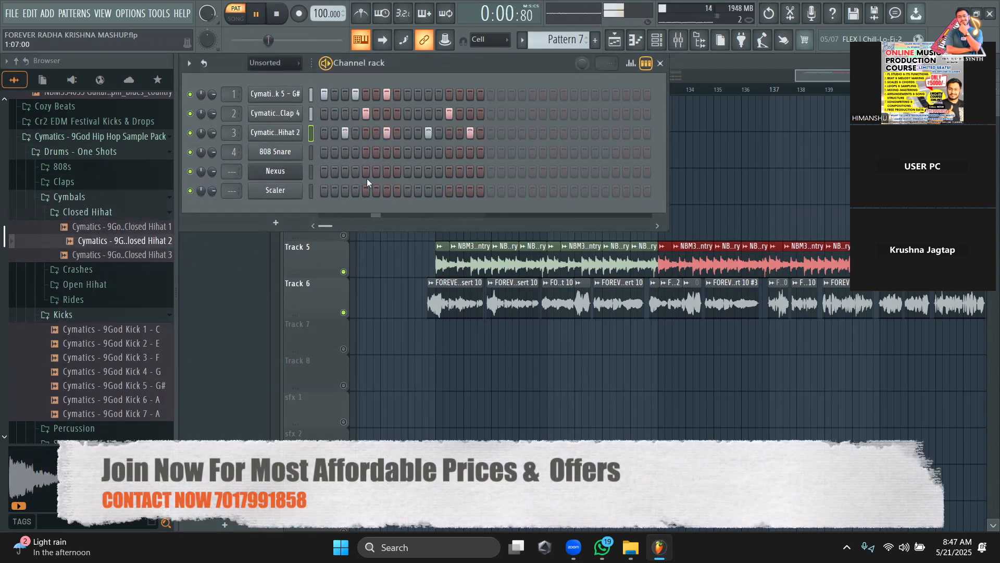
key(space)
Step: Place Pattern 7 on Track 4 at bar 125, repeat it through bar 137, and play it with the guitar and vocals
key(F6)
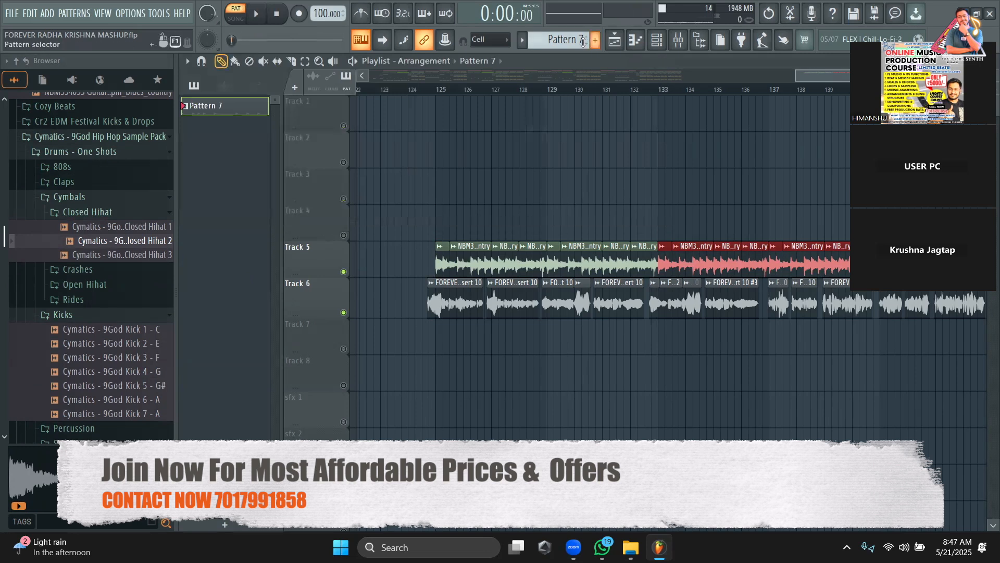
click(444, 224)
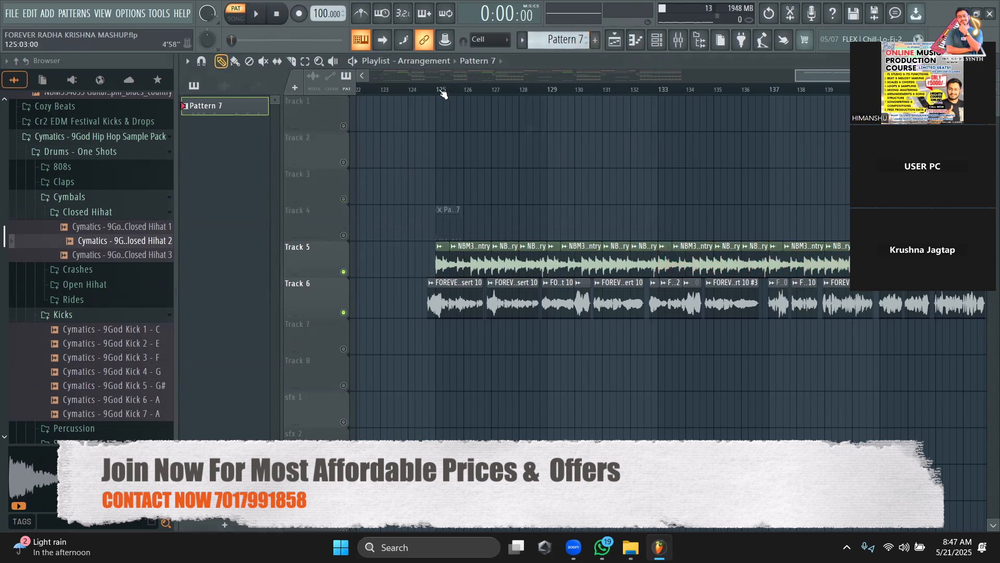
key(space)
click(236, 63)
mouse_move(448, 233)
mouse_down()
mouse_move(755, 234)
mouse_move(735, 125)
mouse_up()
Step: Remove the closed hi-hat hits on steps 3, 7 and 11 of Pattern 7 while the song plays
click(658, 40)
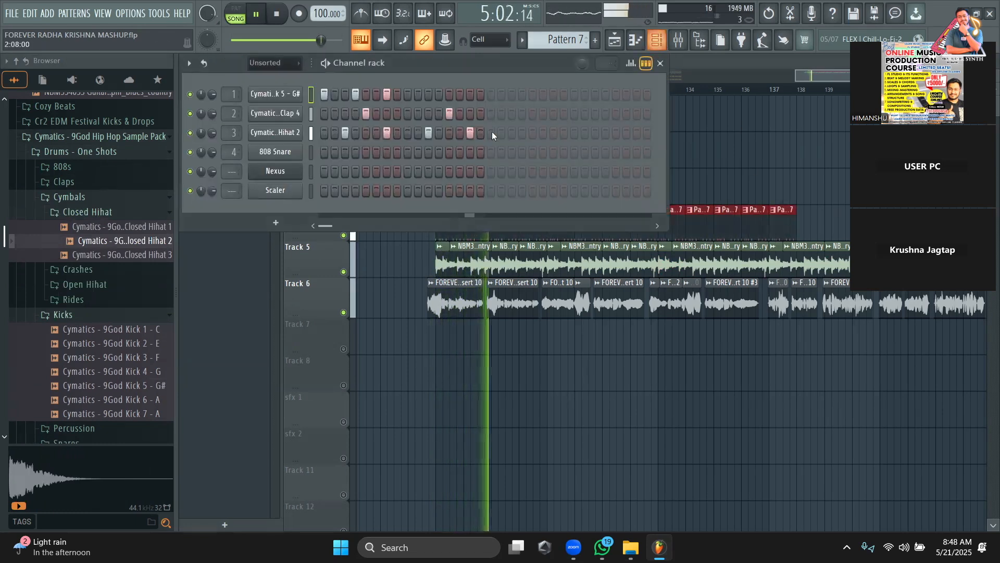
right_click(386, 133)
right_click(428, 135)
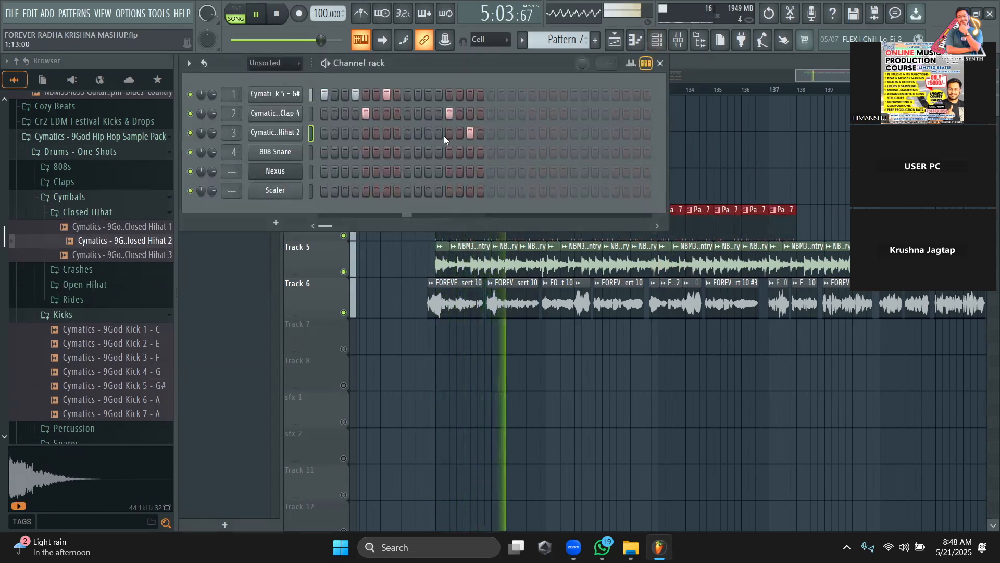
Step: Add a closed hi-hat hit on step 7 of Pattern 7
click(380, 133)
right_click(380, 134)
click(386, 133)
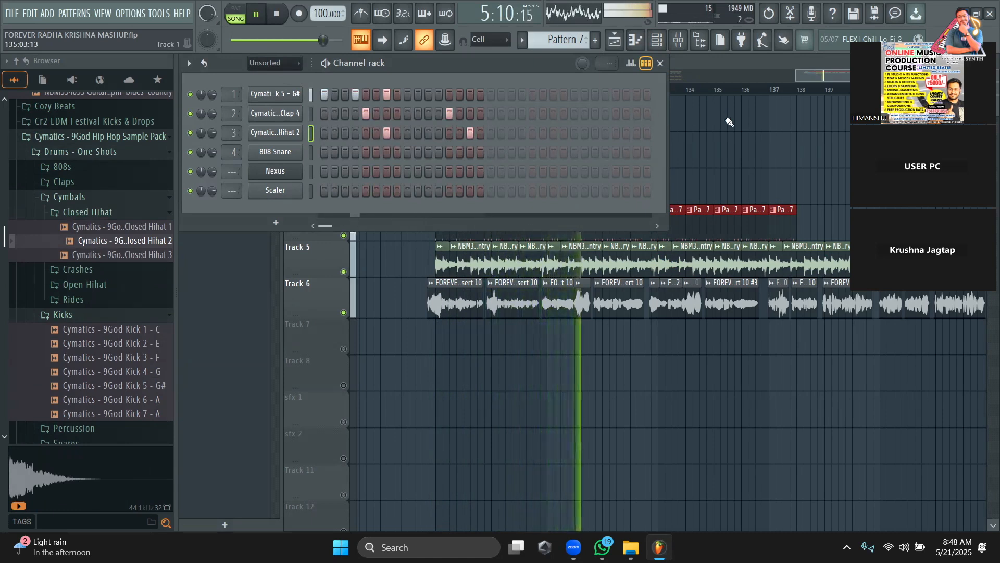
Step: Repeat Pattern 7 on Track 4 from bar 138 through bar 140 to match the end of the guitar loop
click(808, 75)
drag(807, 75, 845, 73)
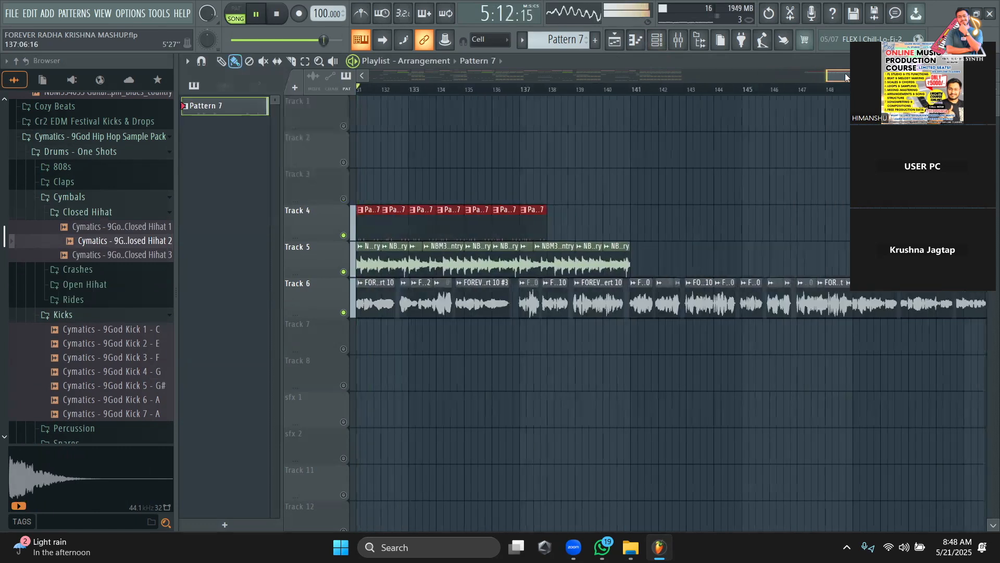
drag(553, 228, 610, 229)
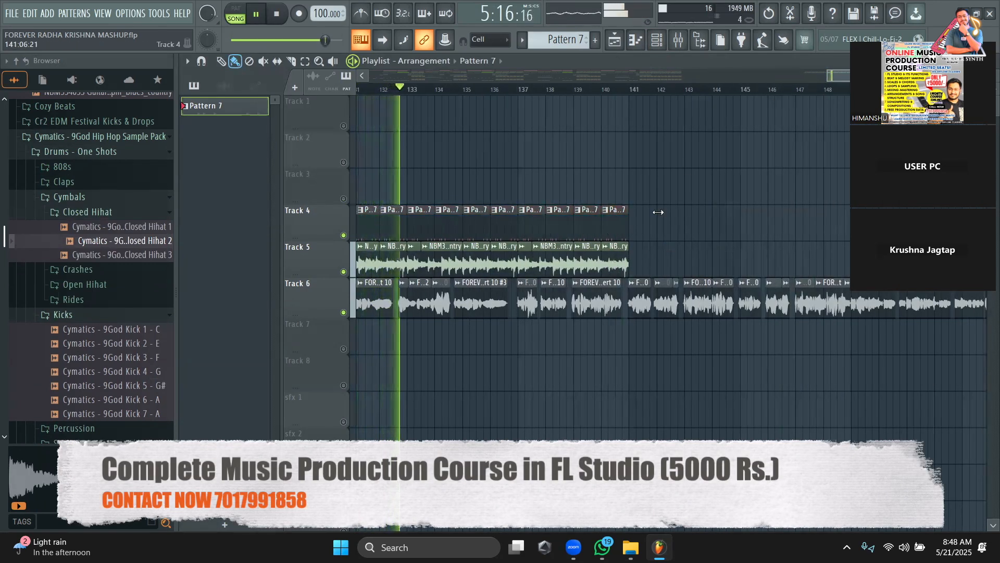
Step: Duplicate all drum pattern and guitar clips on Tracks 4 and 5 to bar 141, stop playback and clear the selection
drag(828, 77, 784, 77)
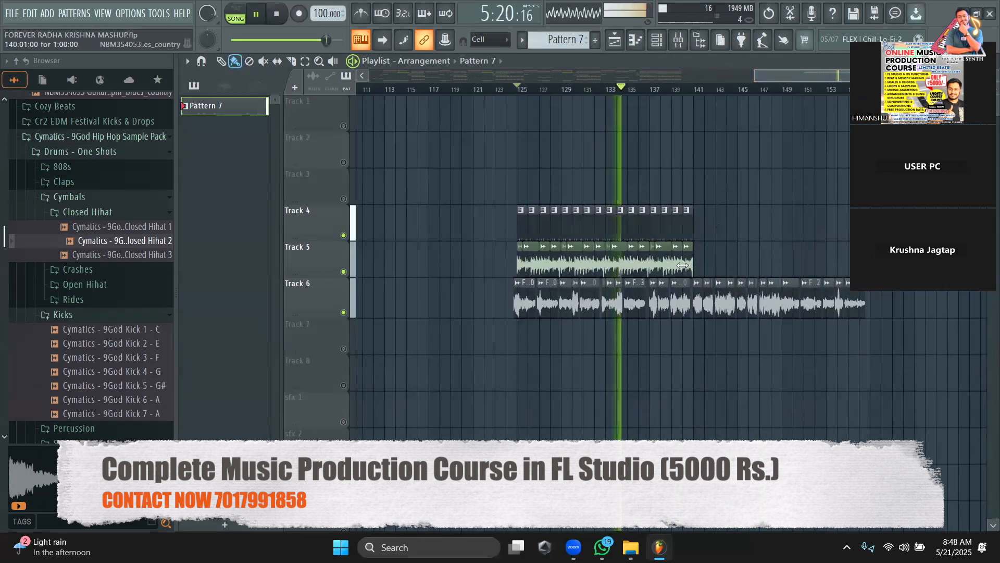
click(305, 62)
drag(765, 276, 417, 176)
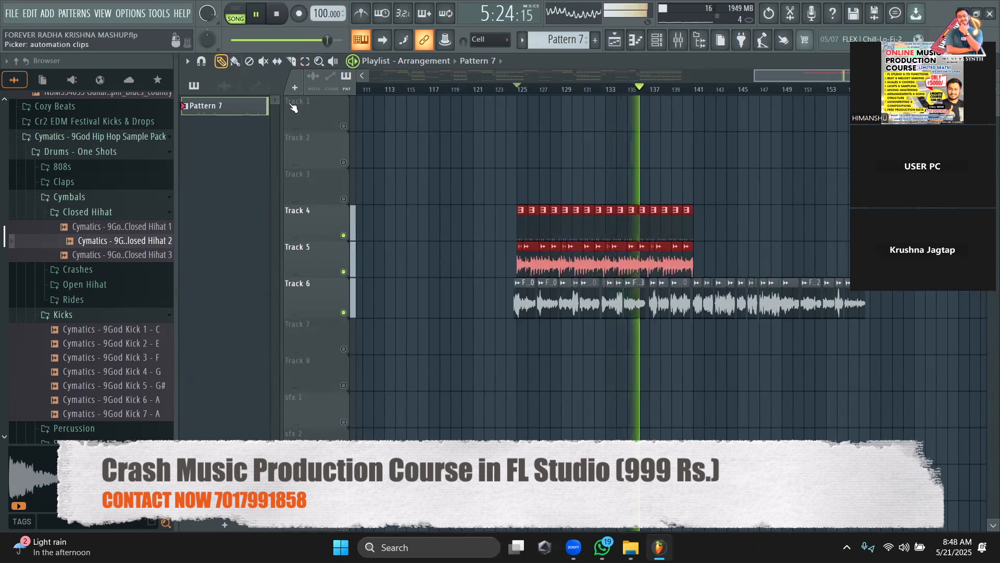
drag(524, 231, 701, 232)
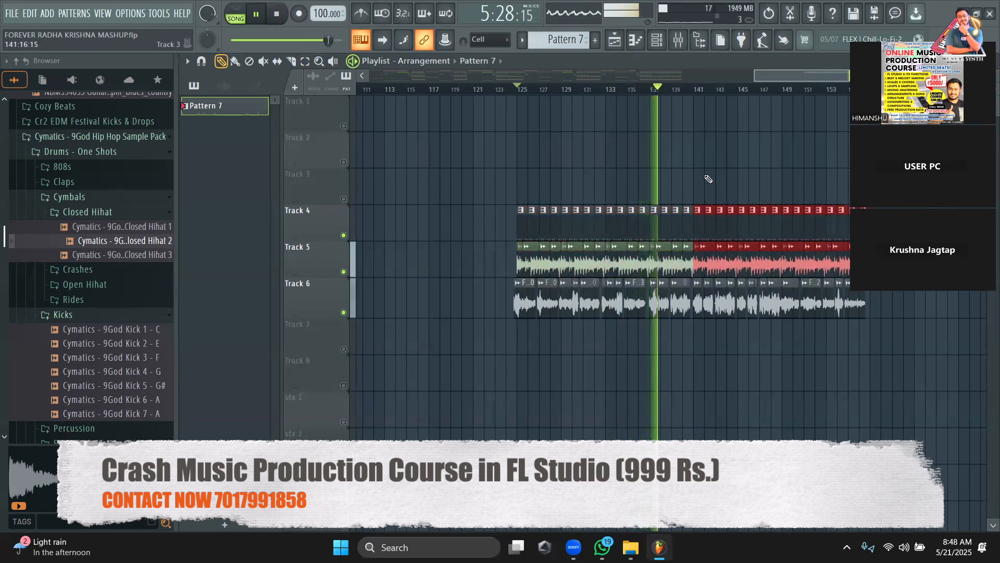
drag(776, 76, 796, 74)
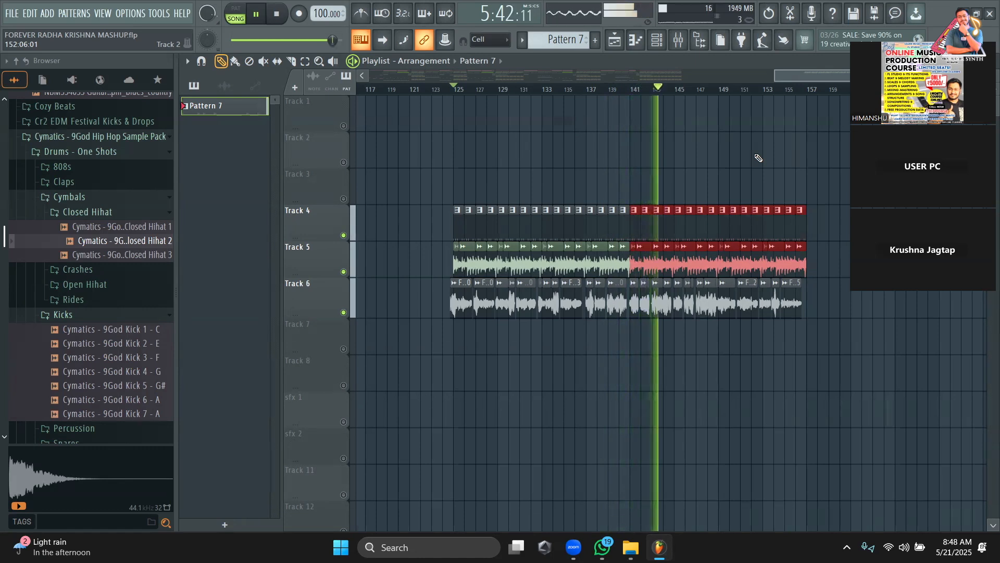
key(space)
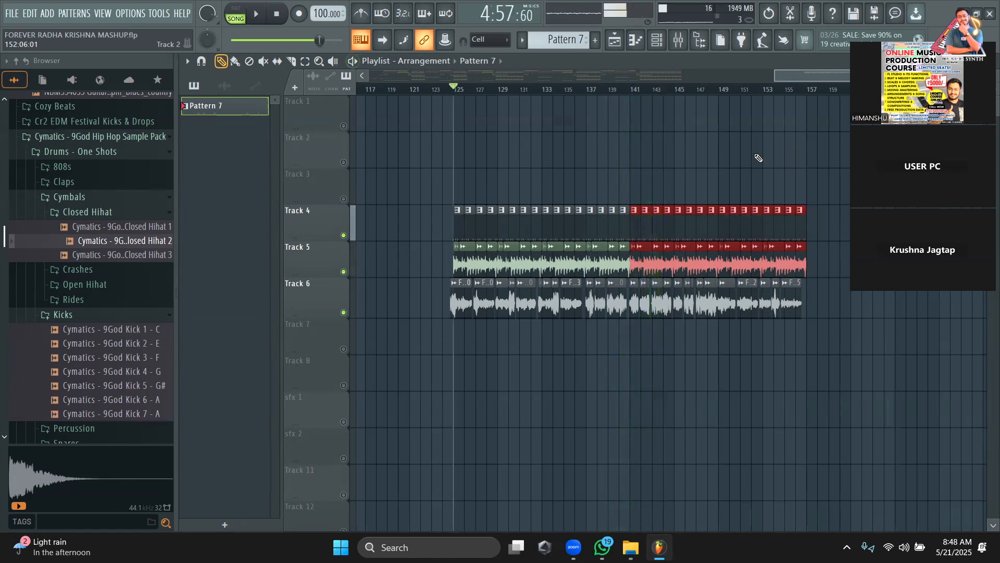
ctrl+click(720, 162)
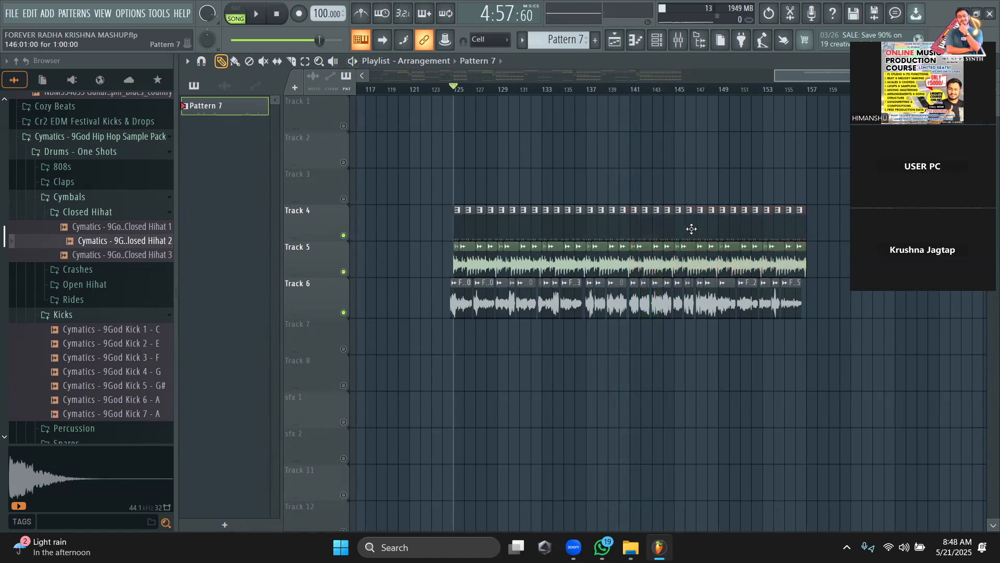
Step: Browse the SAMPLES PACK folder to KSHMR VOLUME 3 and open its KSHMR_Shaker_Loops folder of solo drum loops
scroll(167, 297, down, 10)
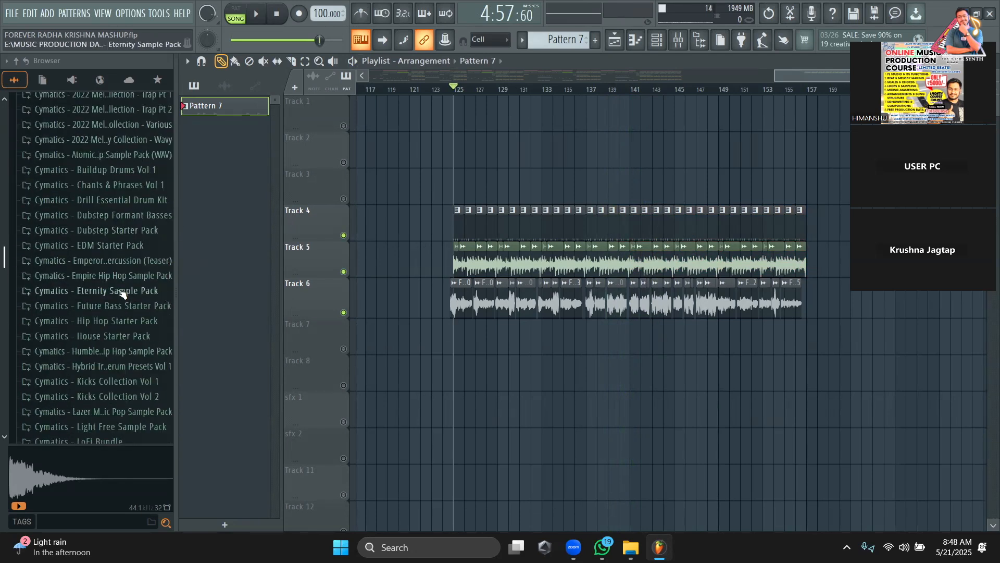
scroll(122, 293, down, 4)
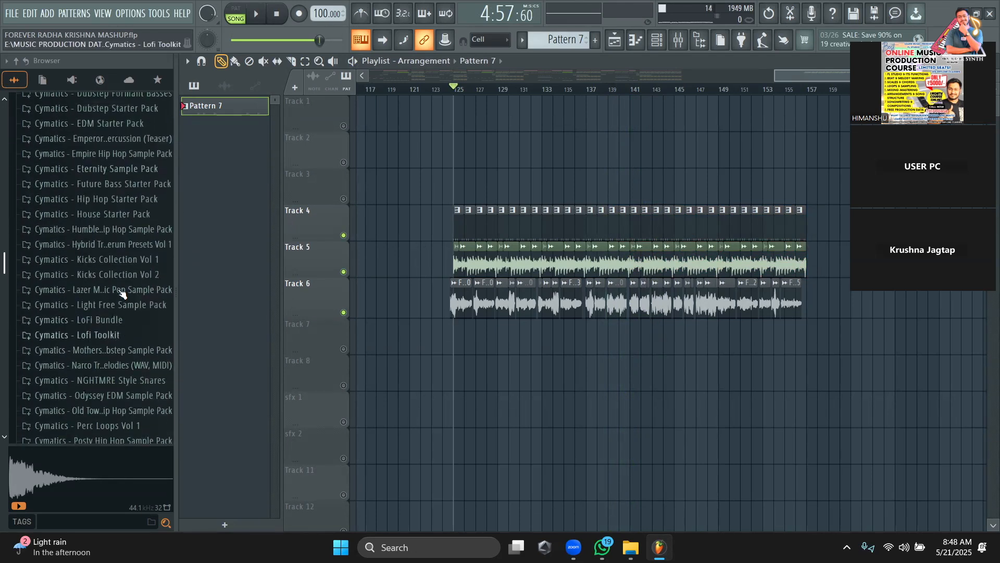
click(22, 63)
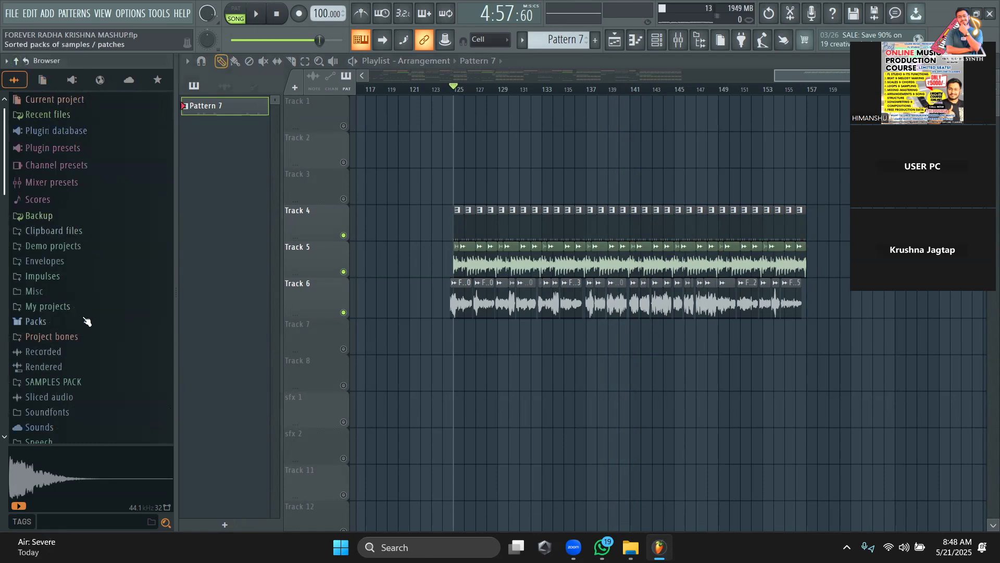
click(83, 384)
scroll(85, 385, down, 8)
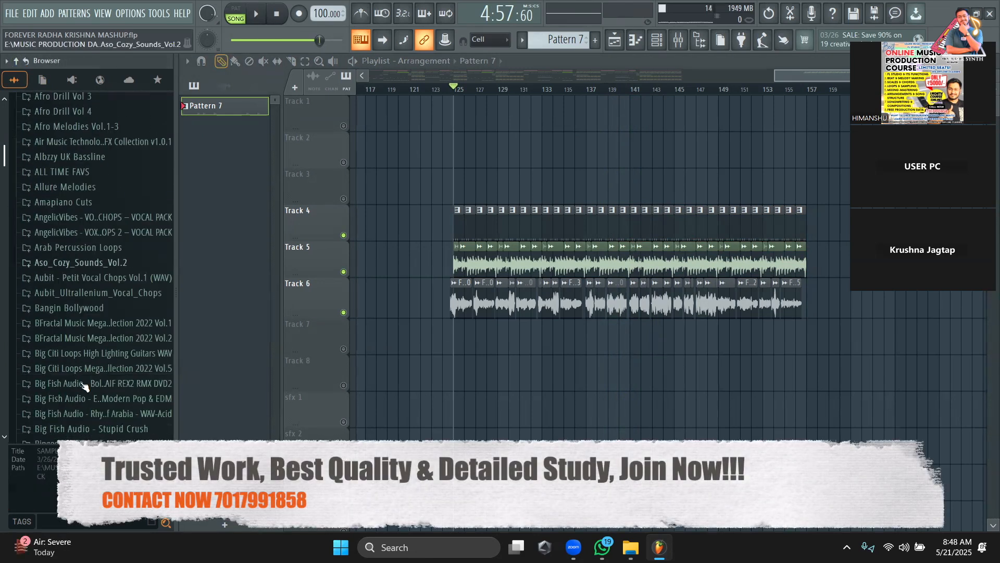
scroll(84, 385, down, 20)
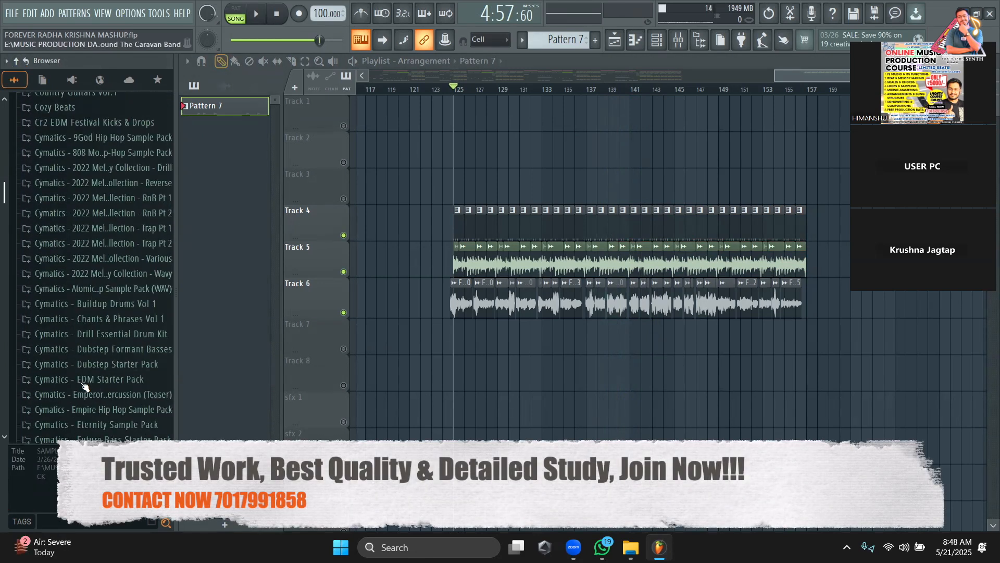
scroll(85, 386, down, 2)
scroll(85, 385, up, 12)
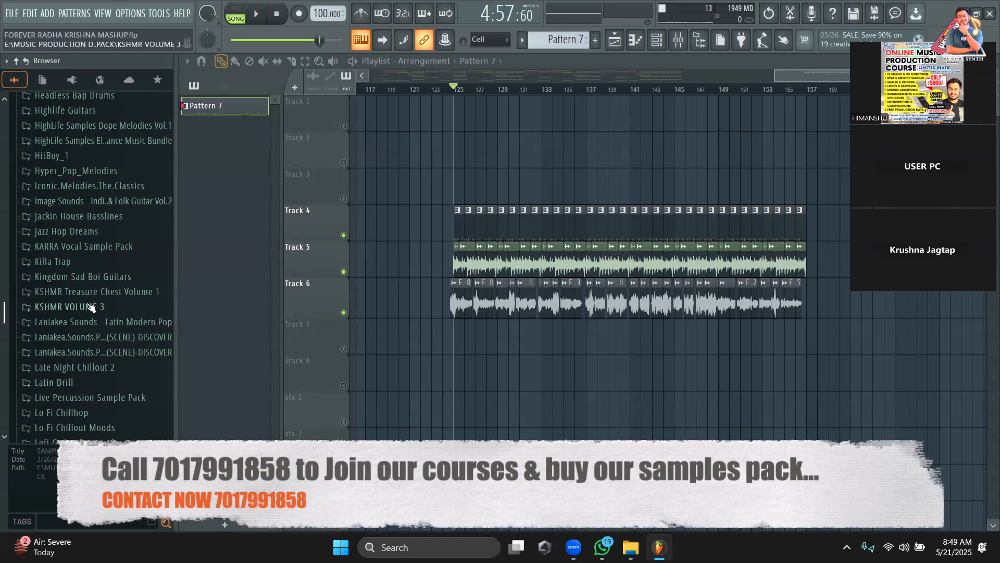
click(73, 245)
click(104, 300)
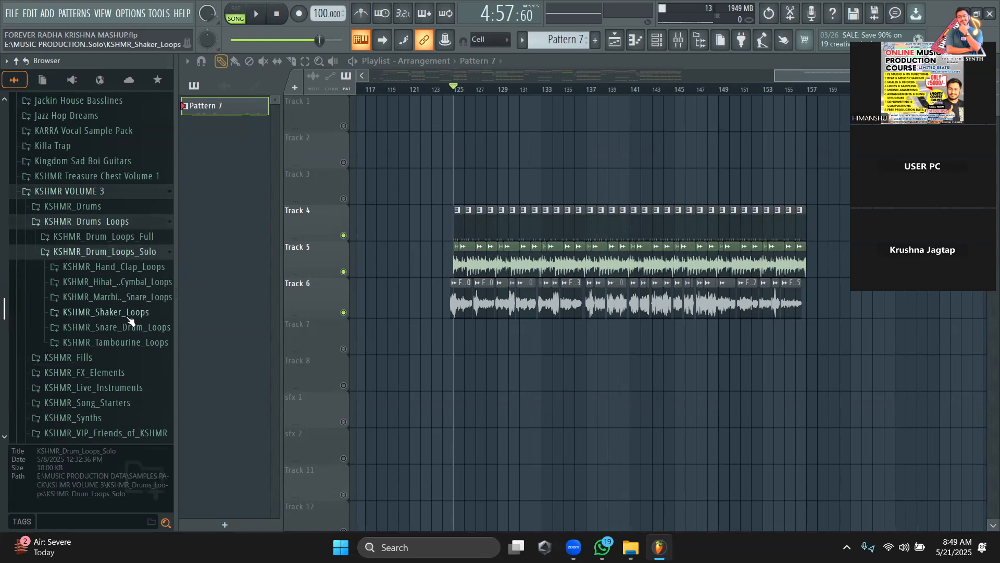
click(131, 312)
Step: Audition several KSHMR shaker loops, including loops 13_123, 02_100, 03_100 and 04_100
click(119, 283)
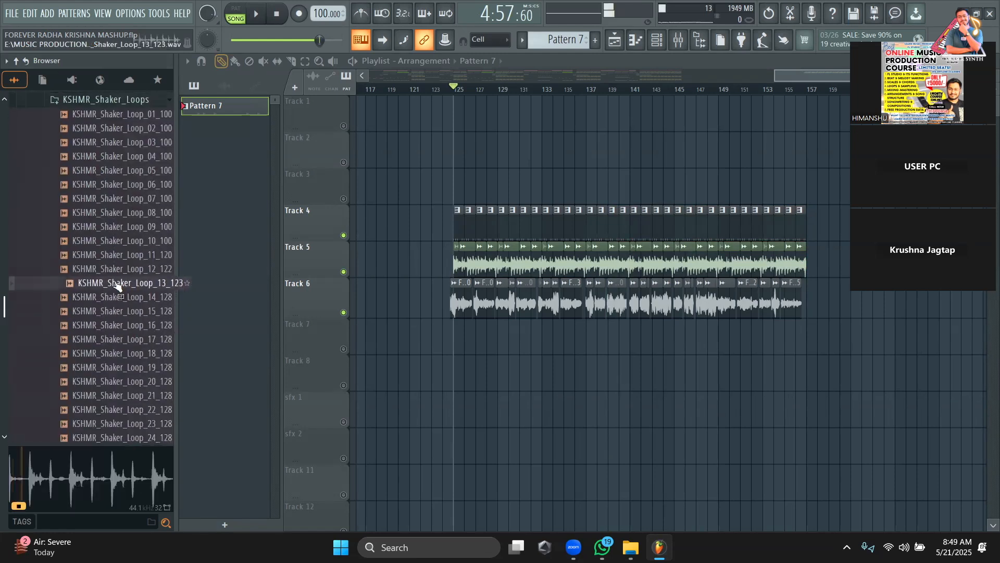
click(118, 299)
click(126, 131)
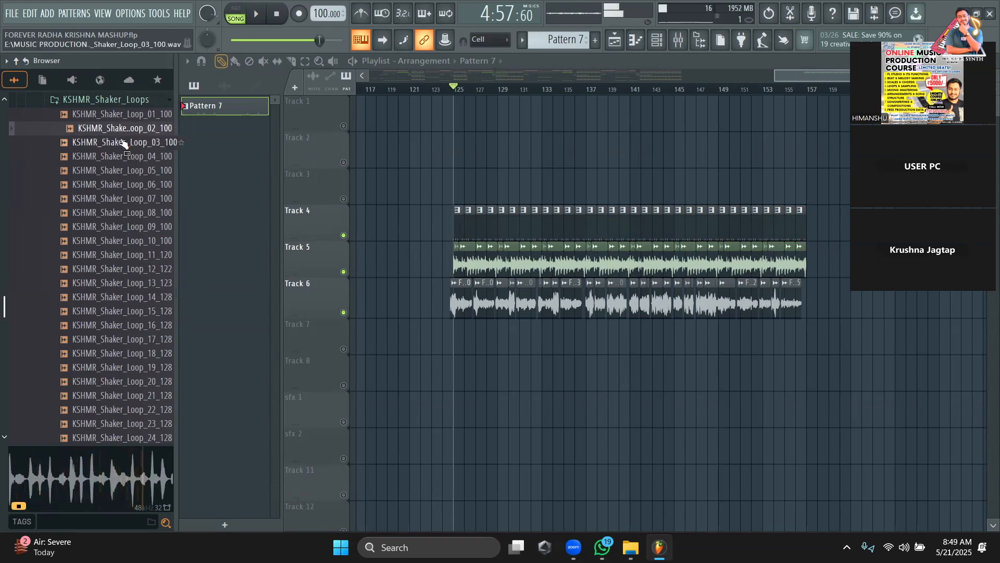
click(125, 114)
click(132, 157)
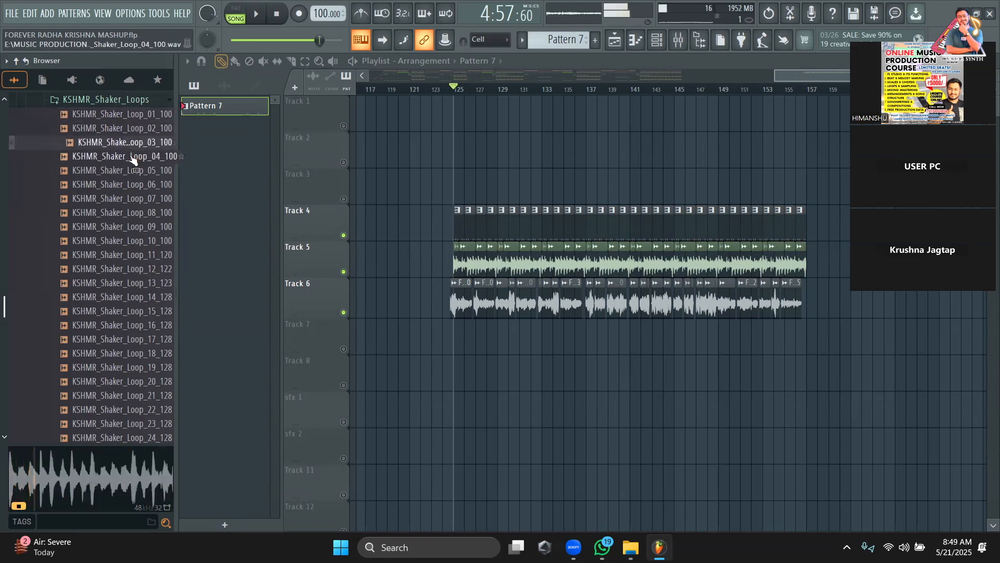
Step: Place KSHMR_Shaker_Loop_04_100 on Track 3 at bar 125, play the song, and repeat the loop through bar 156
drag(133, 162, 457, 186)
key(space)
click(468, 192)
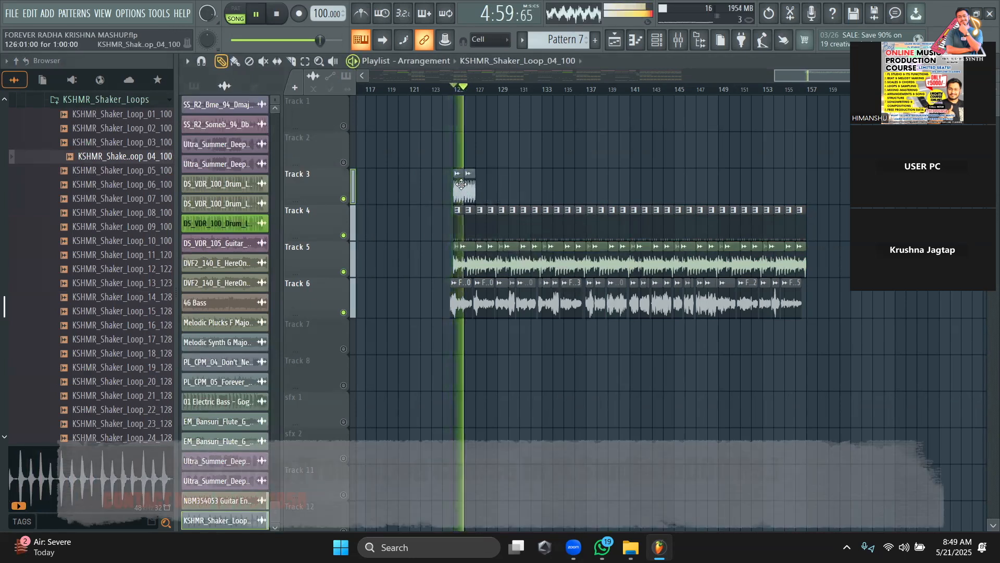
mouse_move(468, 192)
mouse_down()
mouse_move(785, 193)
mouse_move(799, 223)
mouse_up()
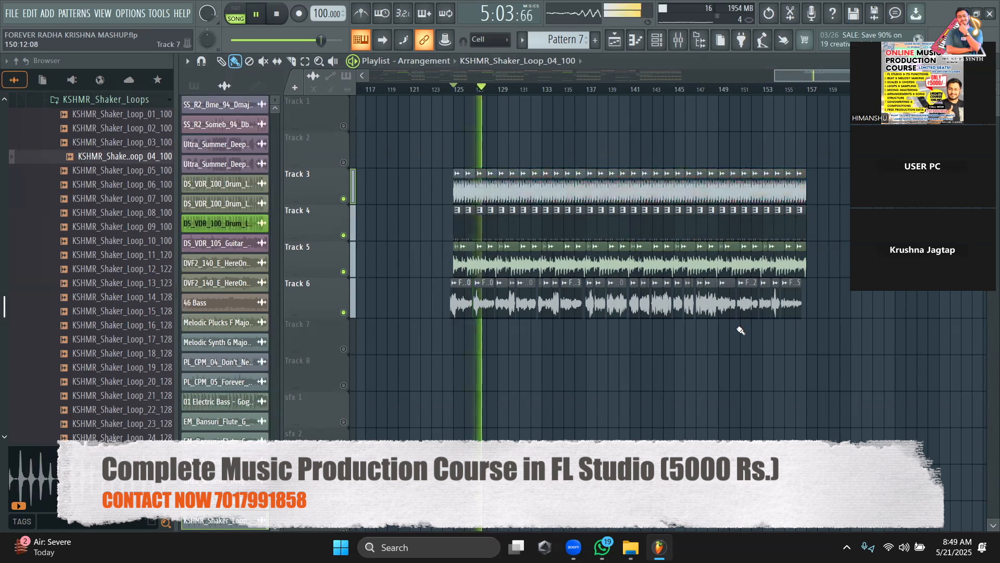
Step: Lower the KSHMR_Shaker_Loop_04_100 channel volume to 36% while the song plays, then stop playback
double_click(689, 187)
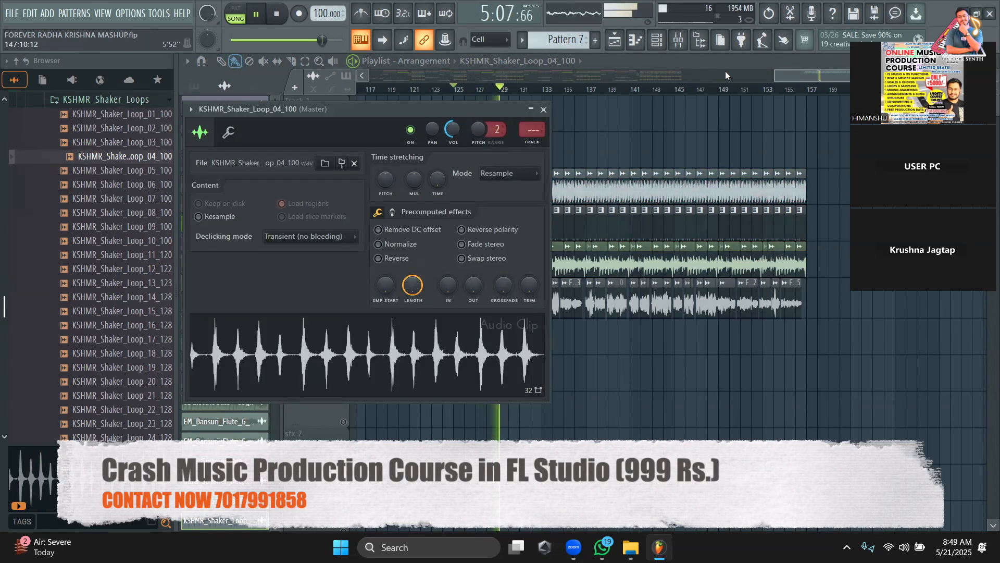
click(703, 61)
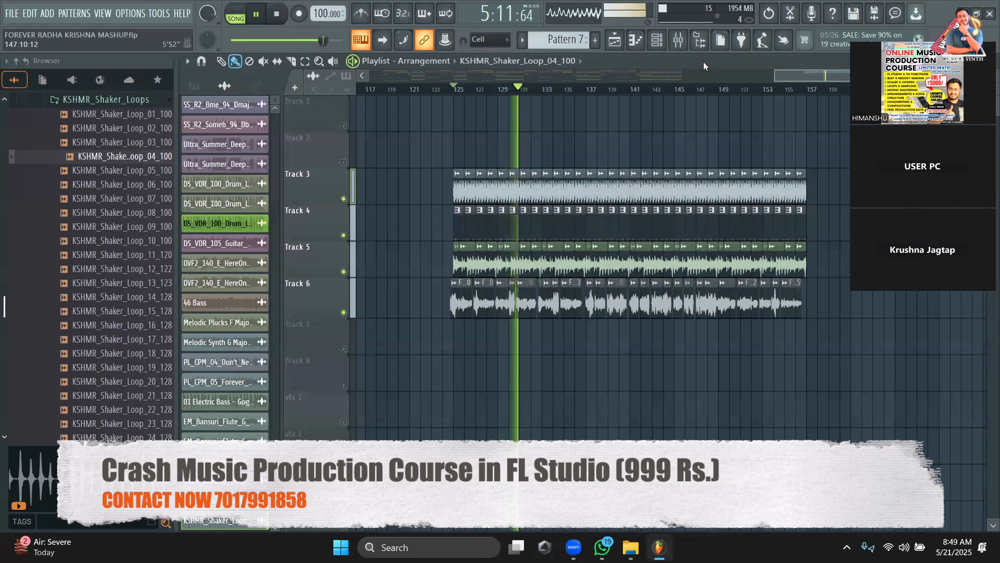
scroll(161, 252, up, 2)
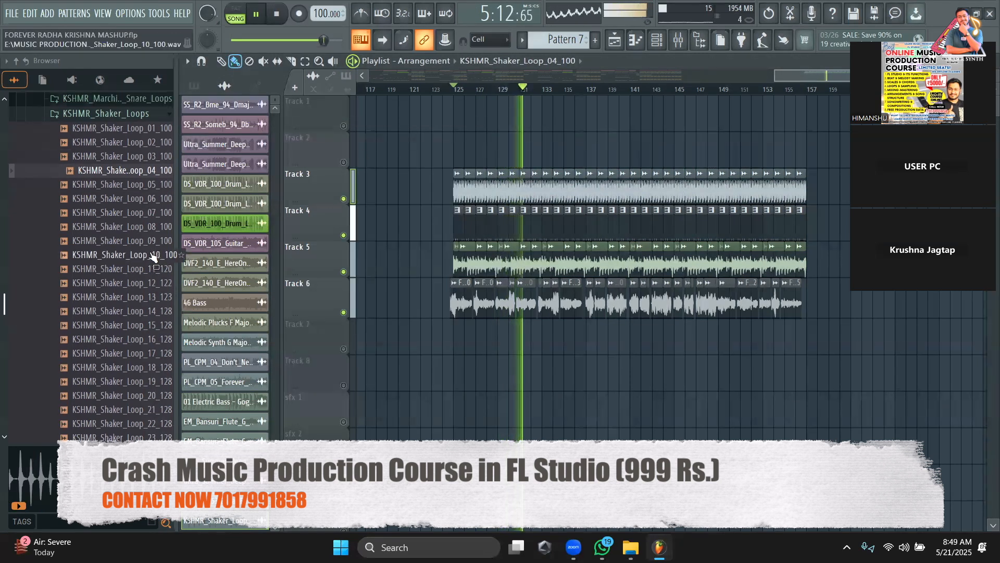
double_click(505, 191)
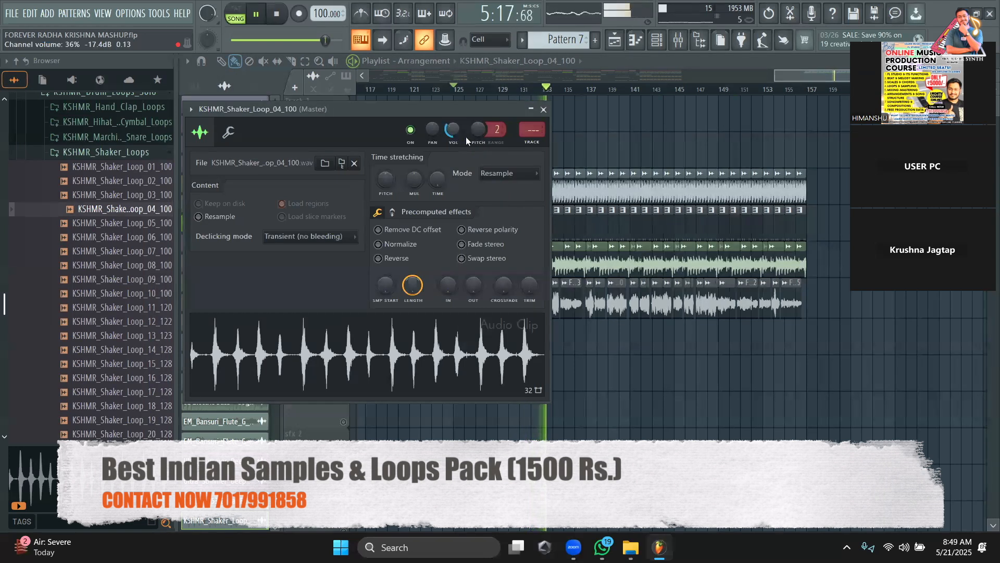
mouse_move(803, 75)
mouse_down()
mouse_move(785, 76)
mouse_move(808, 84)
mouse_up()
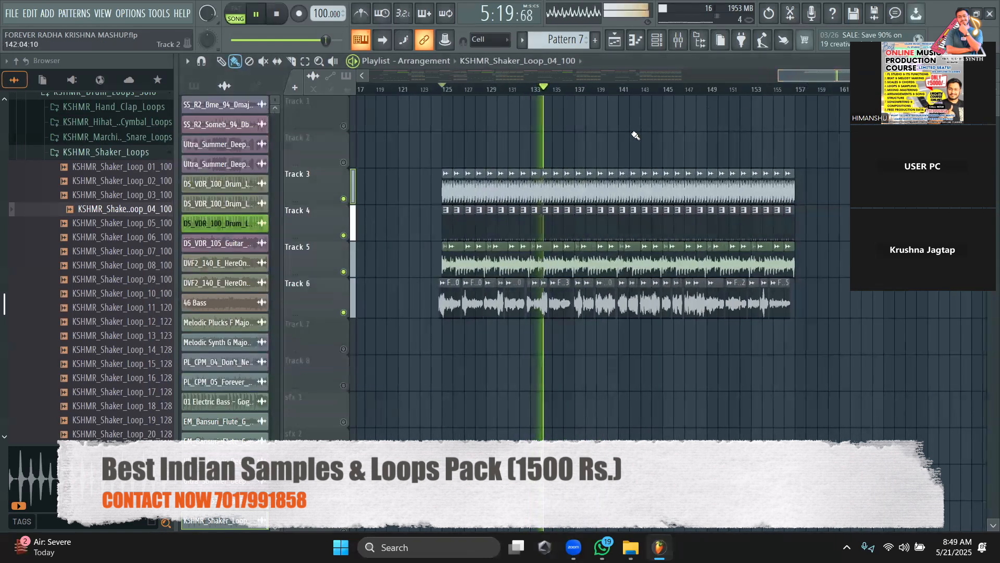
key(space)
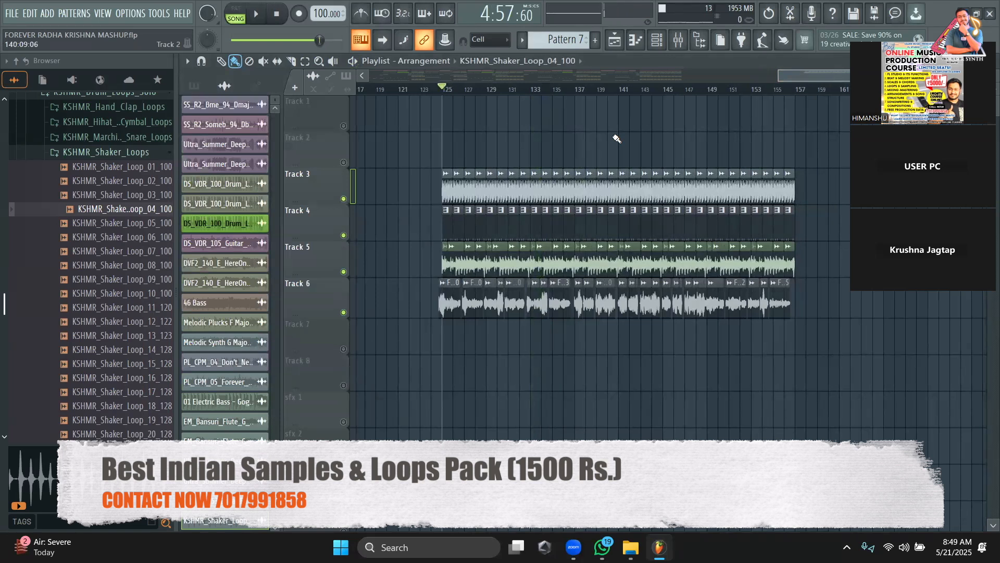
Step: Switch the channel rack's display filter away from Audio and close the rack
click(657, 40)
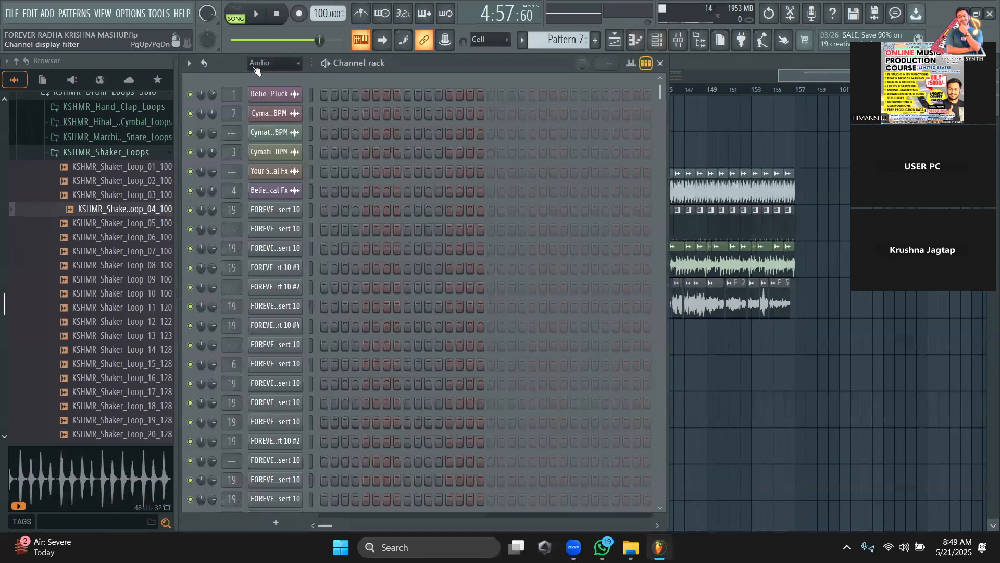
click(256, 70)
click(265, 115)
click(688, 65)
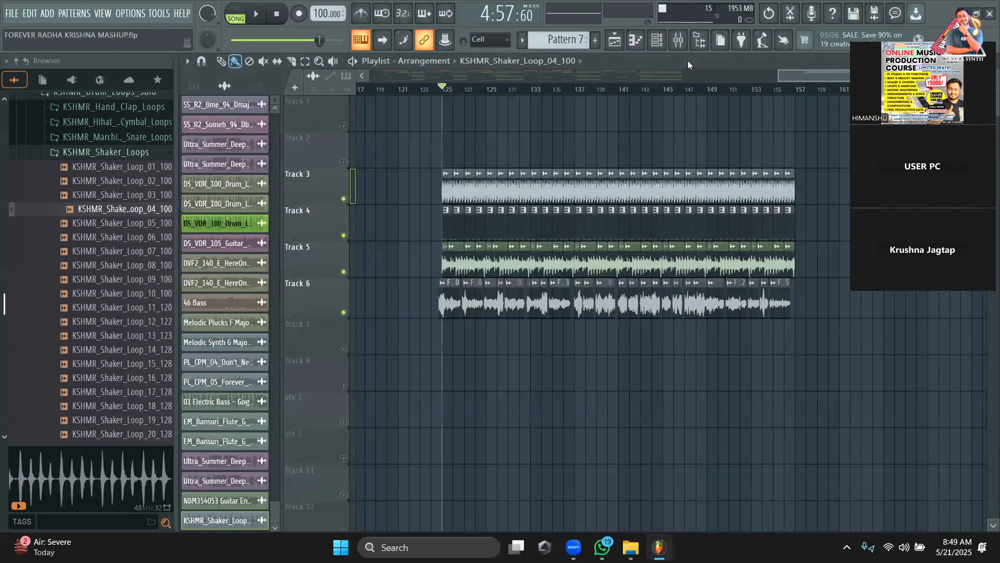
Step: Collapse the KSHMR VOLUME 3 folder and open the inner Ultra House Pianos sample folder in the browser
scroll(147, 298, up, 3)
click(127, 258)
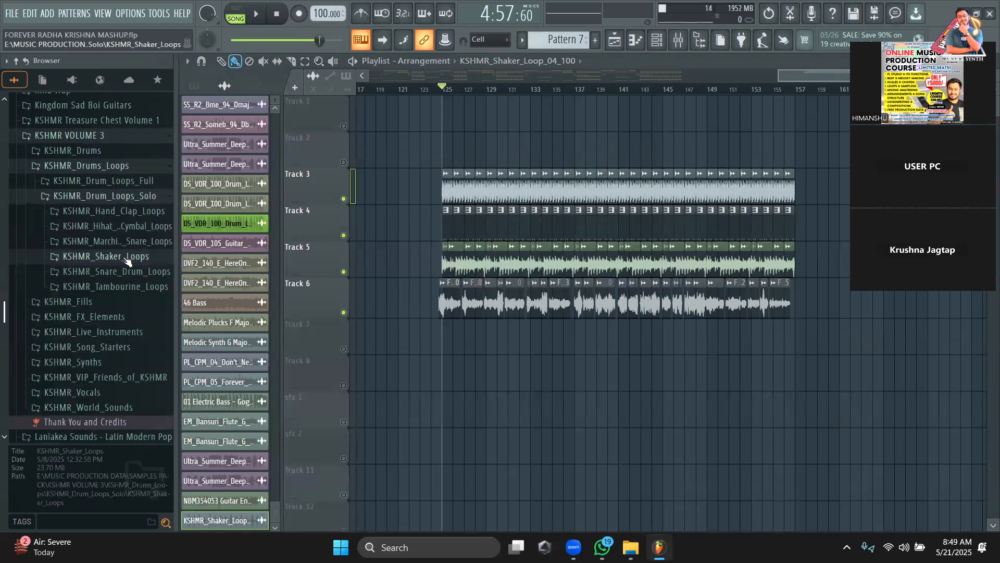
click(126, 139)
scroll(119, 255, down, 6)
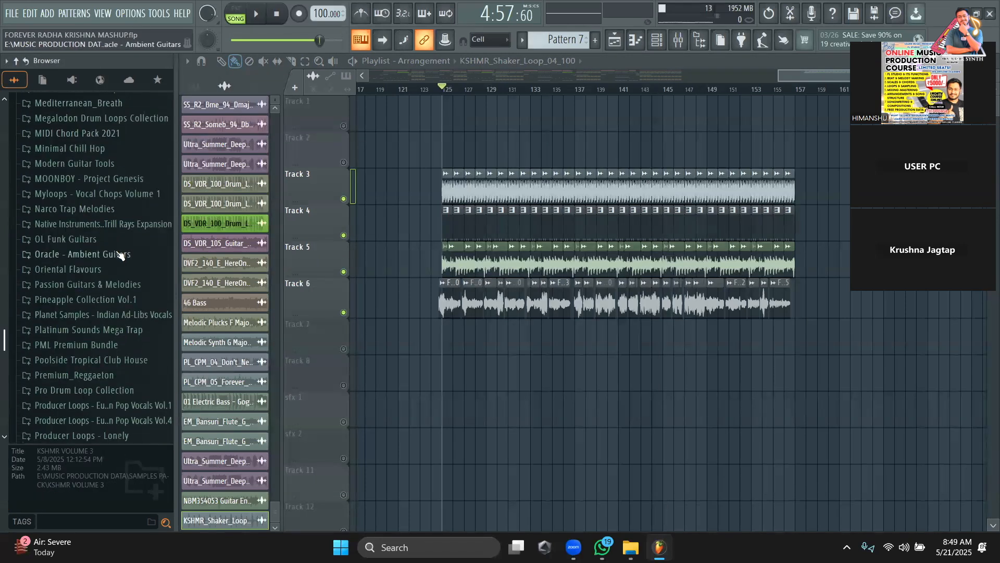
scroll(106, 254, down, 2)
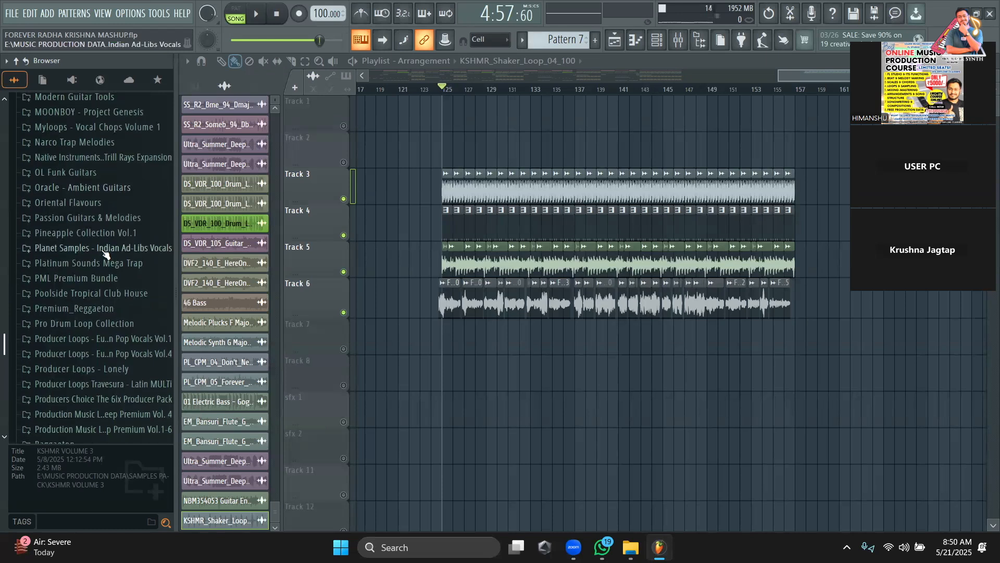
scroll(111, 227, down, 8)
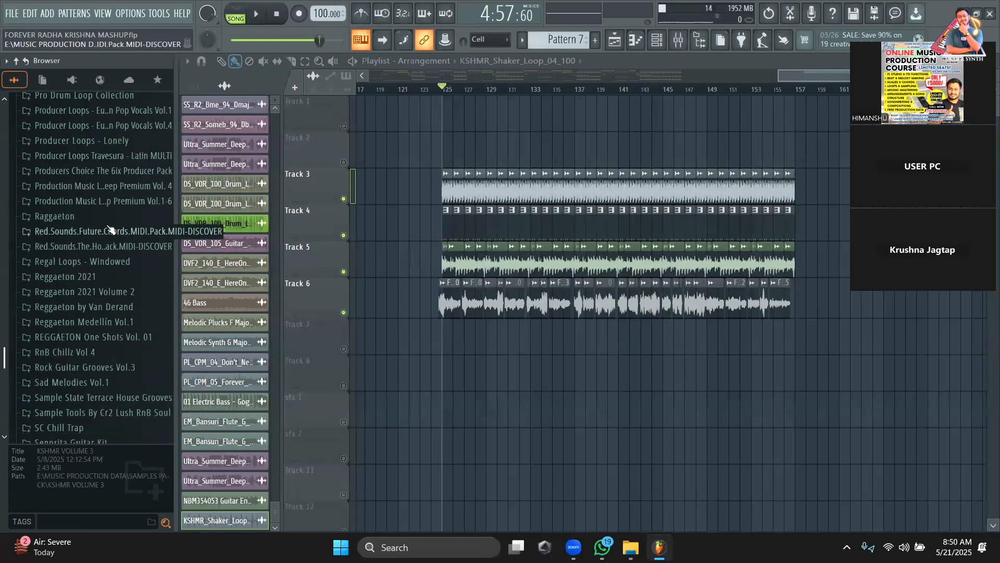
scroll(110, 229, down, 3)
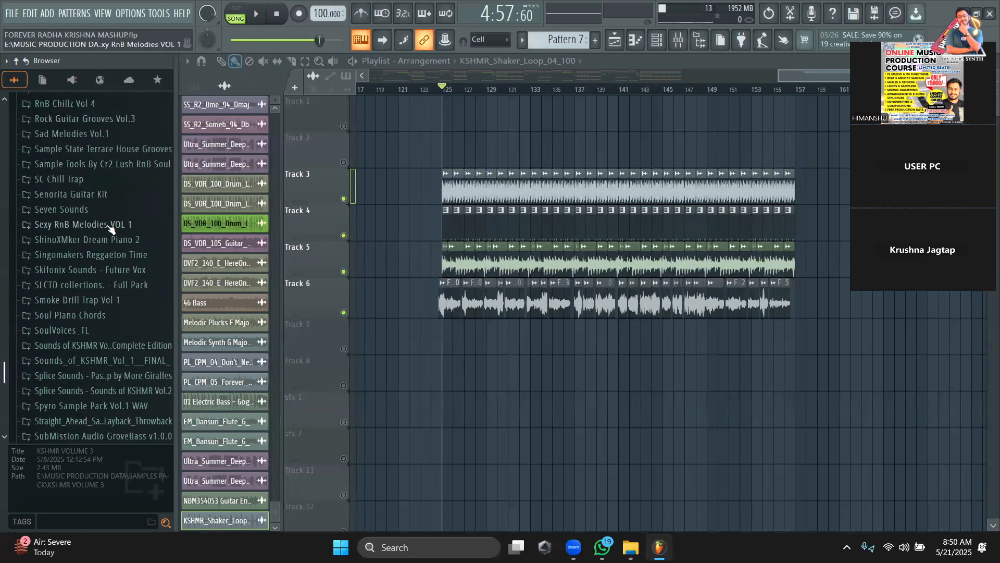
scroll(112, 228, down, 3)
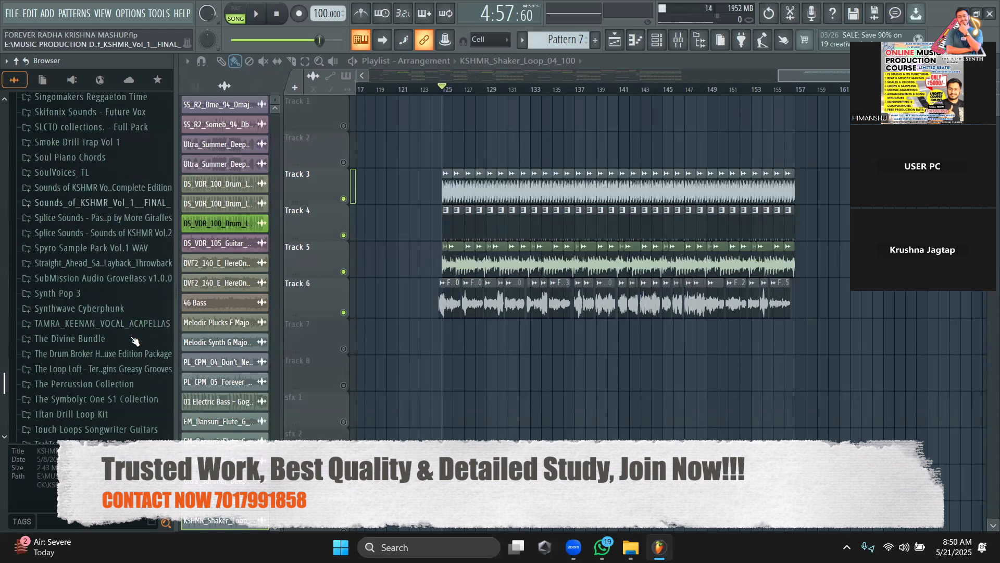
scroll(107, 183, down, 4)
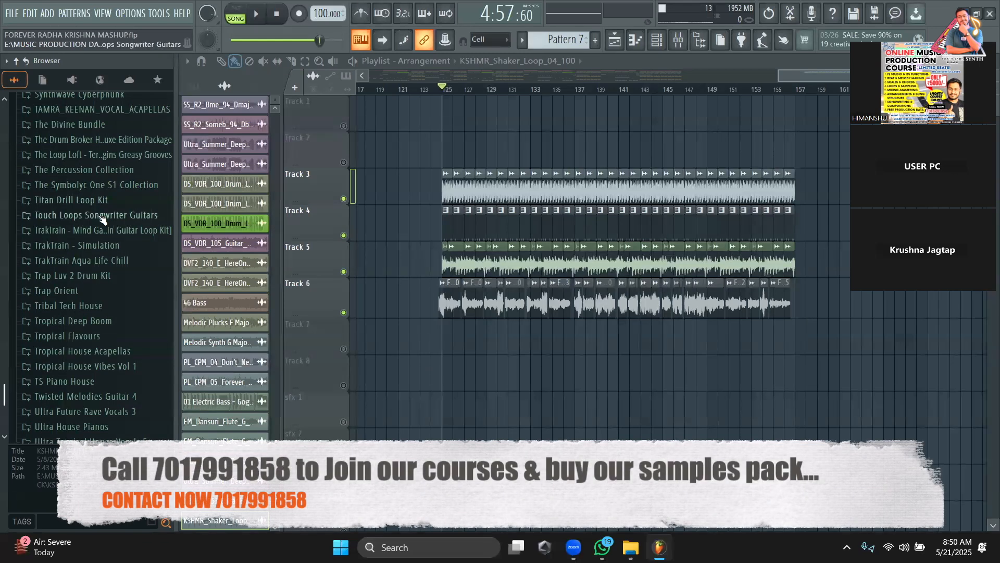
scroll(98, 295, down, 5)
click(105, 200)
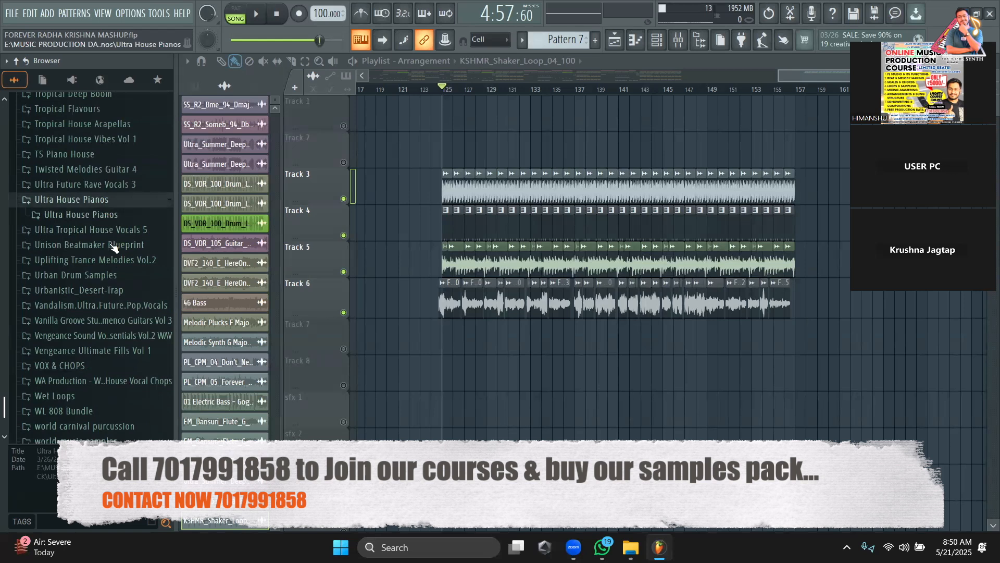
click(86, 214)
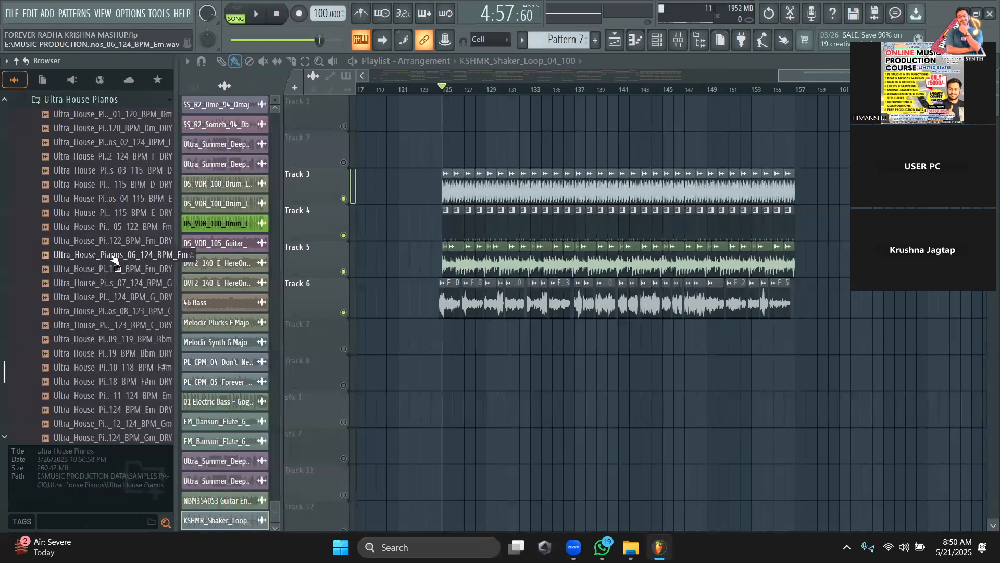
Step: Audition Ultra_House_Pianos_04_115_BPM_E and 07_124_BPM_G, widening the browser to show the full file names
click(151, 199)
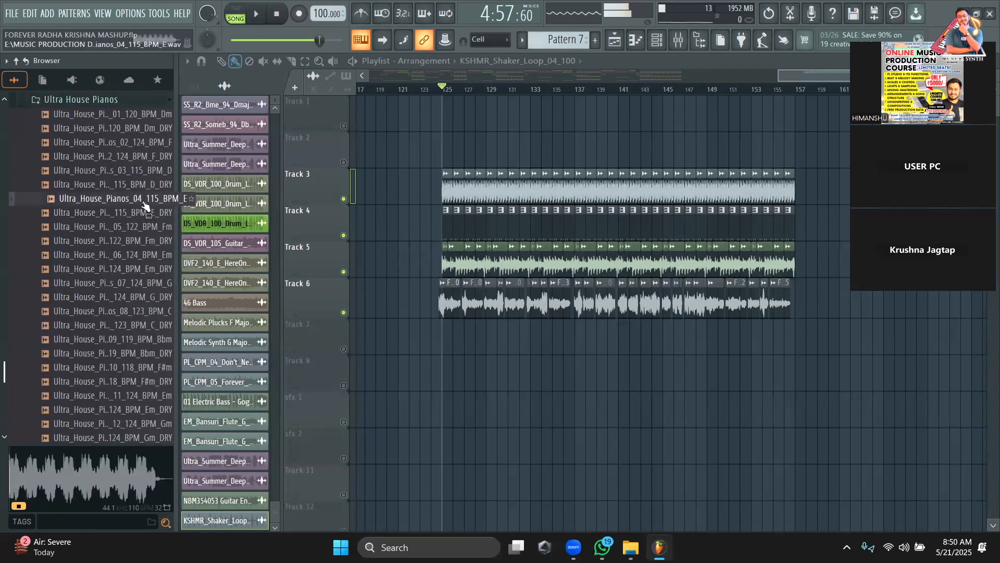
drag(177, 198, 225, 197)
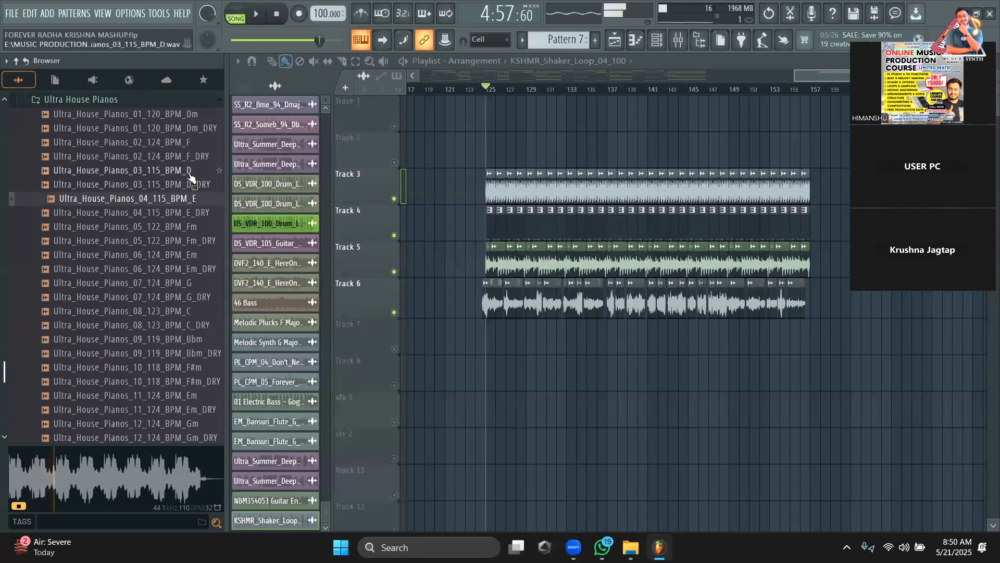
click(189, 289)
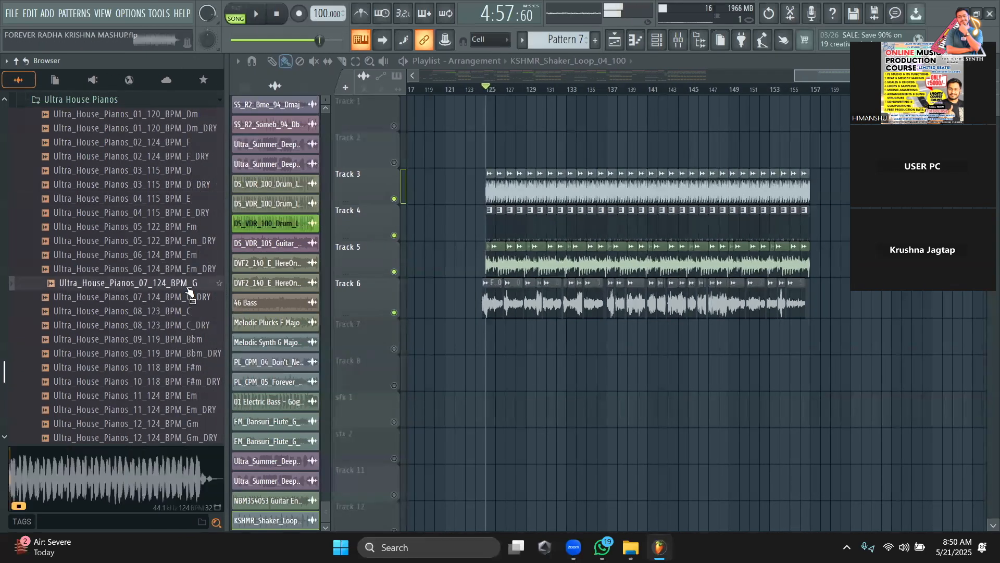
Step: Audition more Ultra House Pianos loops, including 18_122_BPM_A, 02_124_BPM_F and 03_115_BPM_D
scroll(189, 292, down, 3)
scroll(188, 292, down, 4)
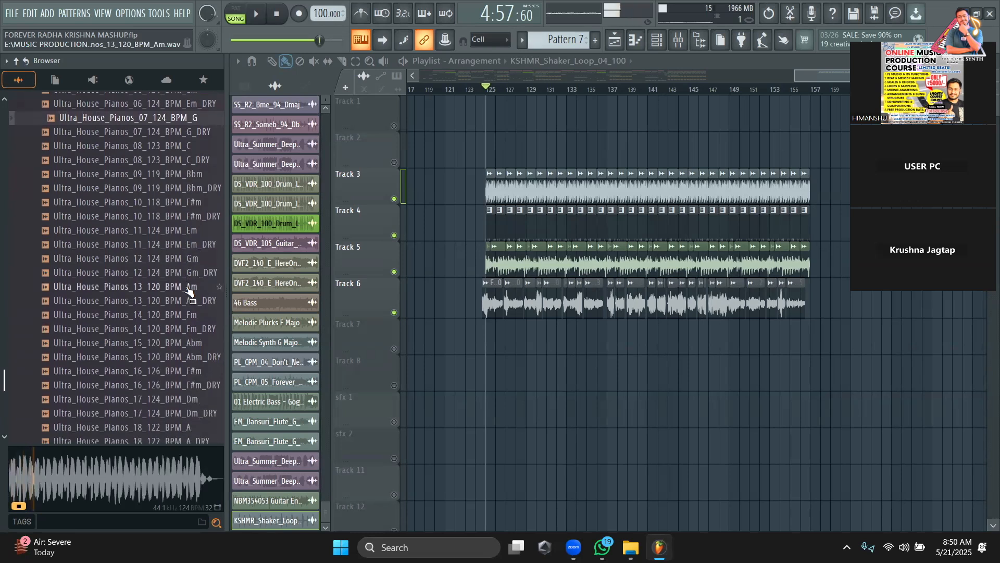
click(189, 301)
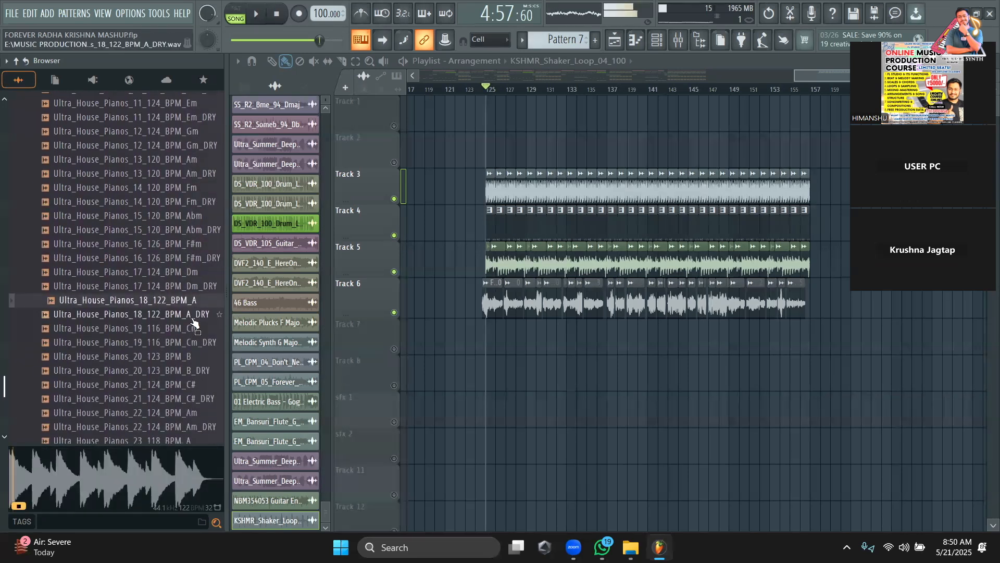
scroll(189, 302, down, 4)
click(193, 321)
scroll(193, 324, down, 2)
scroll(195, 327, up, 8)
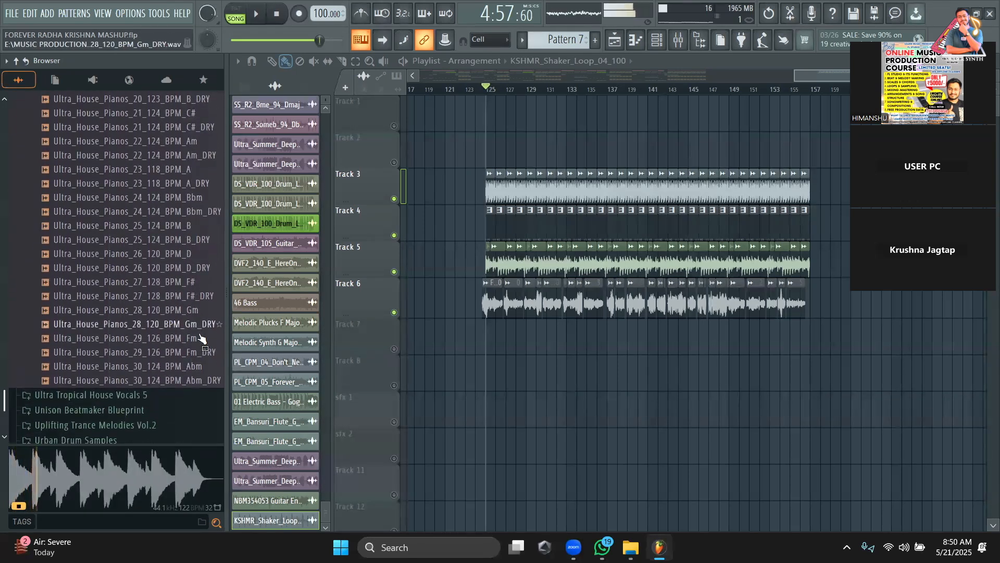
click(206, 330)
scroll(203, 312, up, 4)
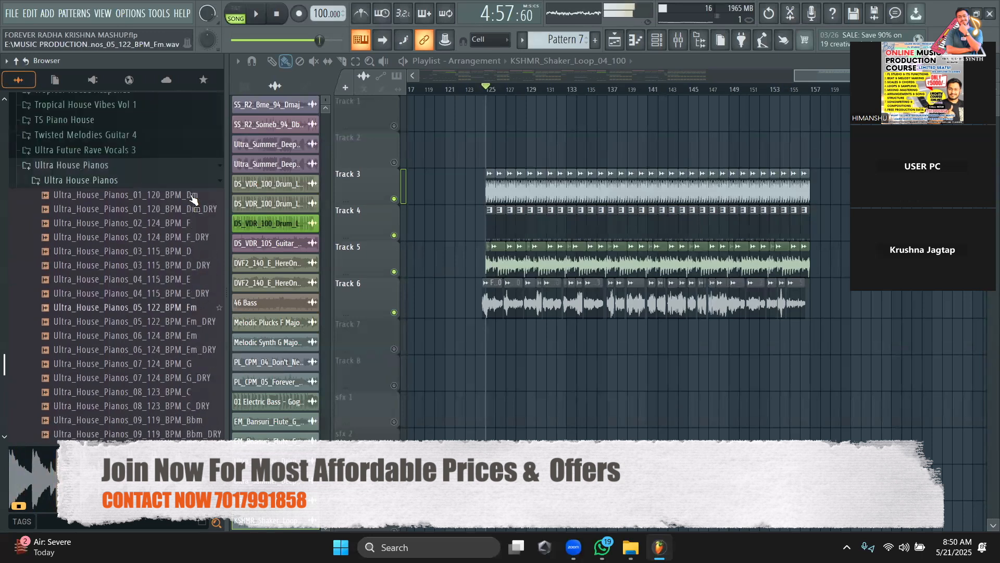
click(192, 289)
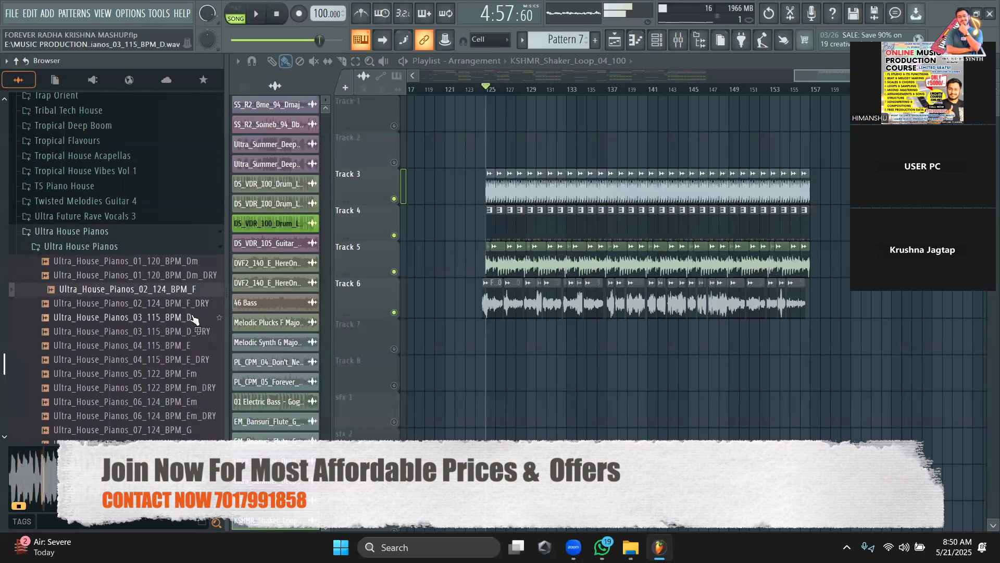
click(194, 319)
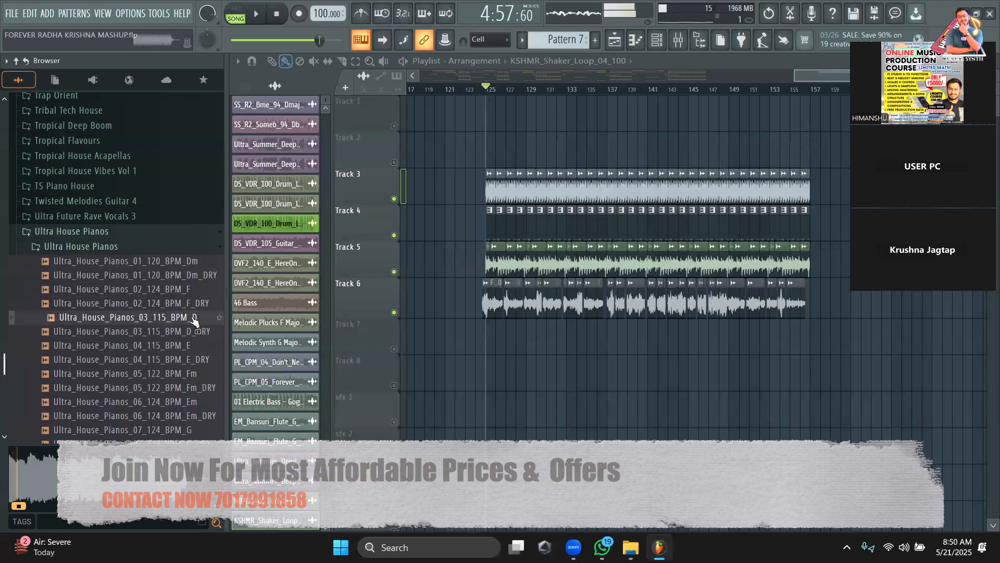
Step: Place Ultra_House_Pianos_03_115_BPM_D on Track 7 at bar 125 and fit it to the project tempo using the 75 to 150 range
drag(192, 320, 472, 351)
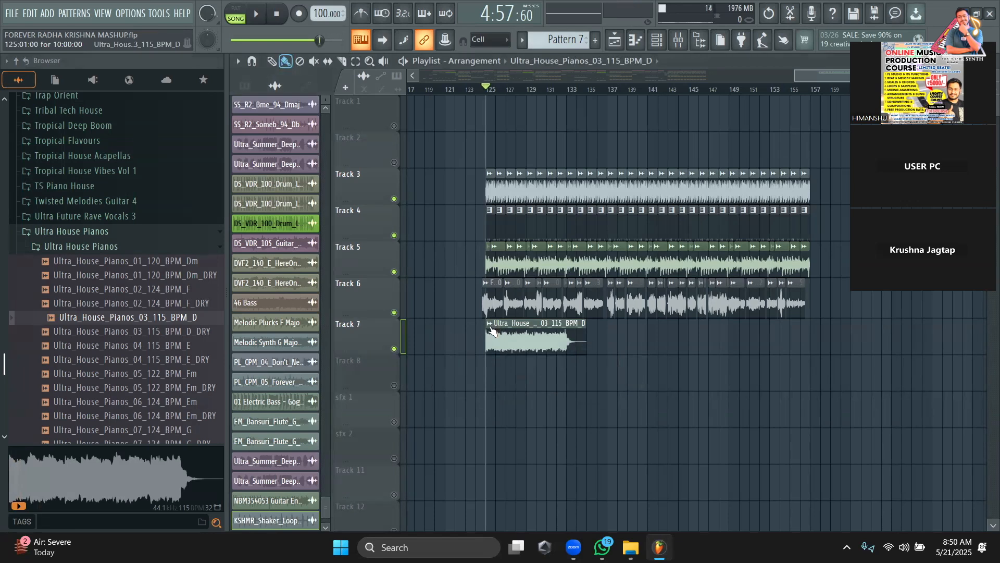
click(491, 328)
click(611, 411)
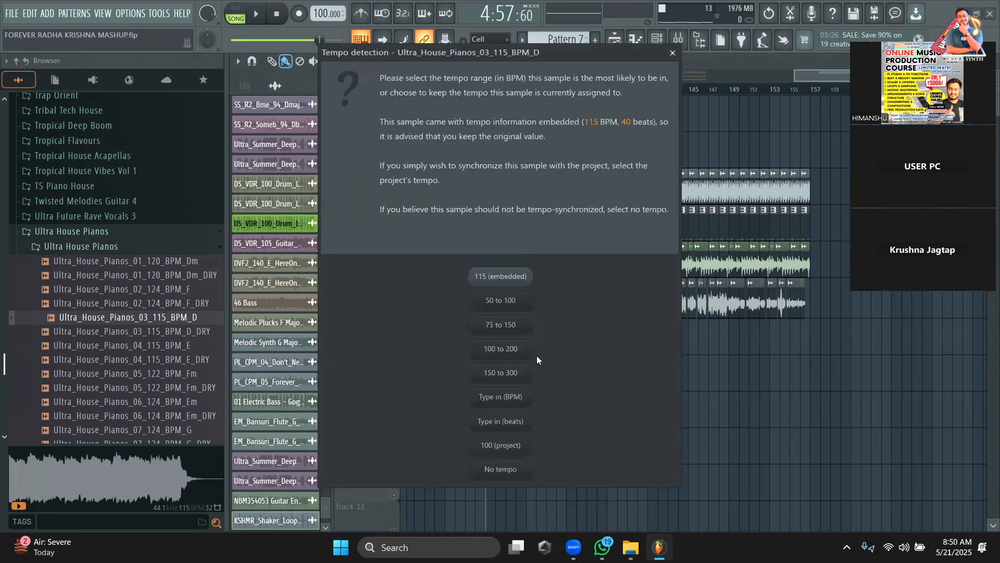
click(518, 327)
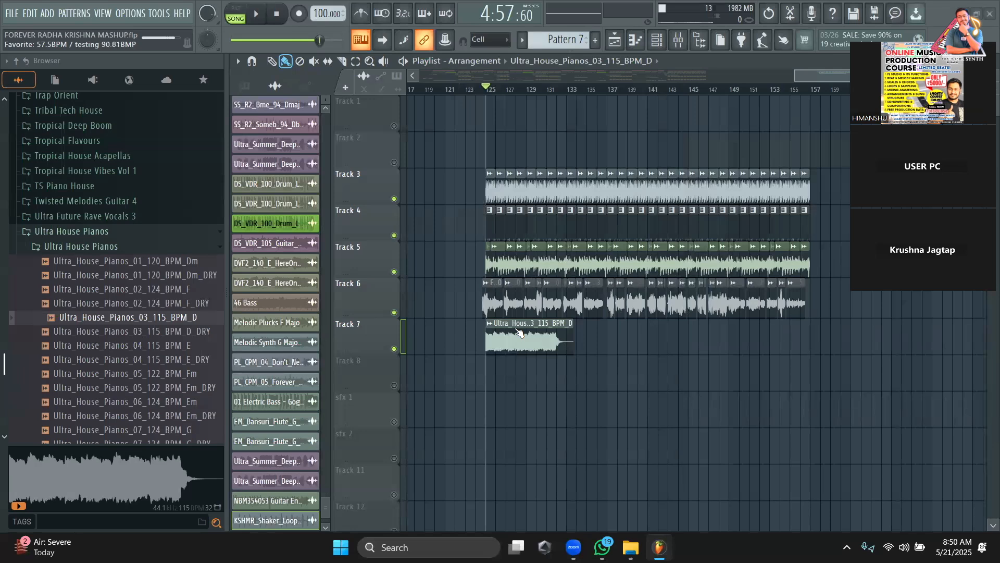
Step: Filter the channel rack to Unsorted and open Scaler to check the note D on its keyboard, closing it again
double_click(522, 335)
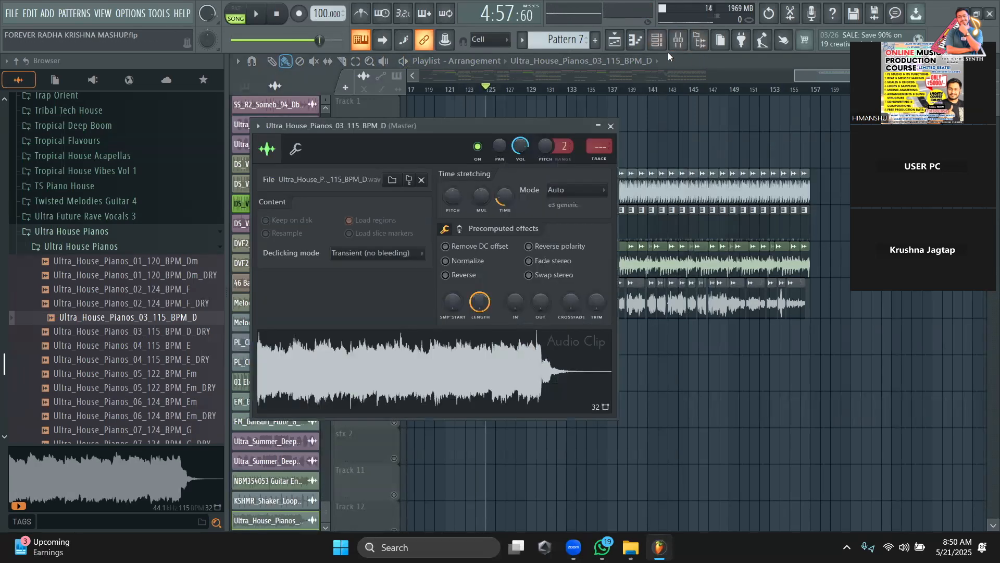
click(656, 51)
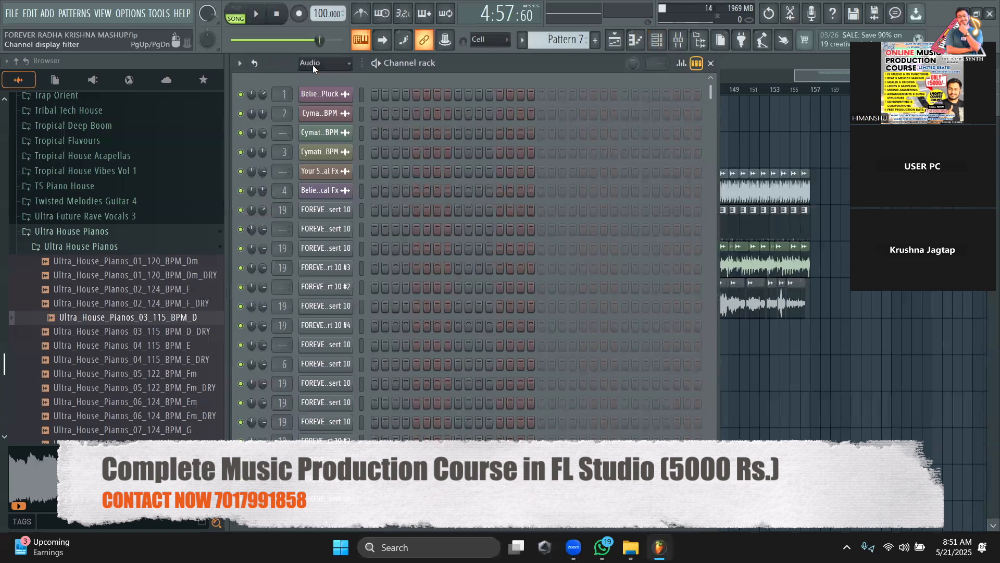
click(324, 115)
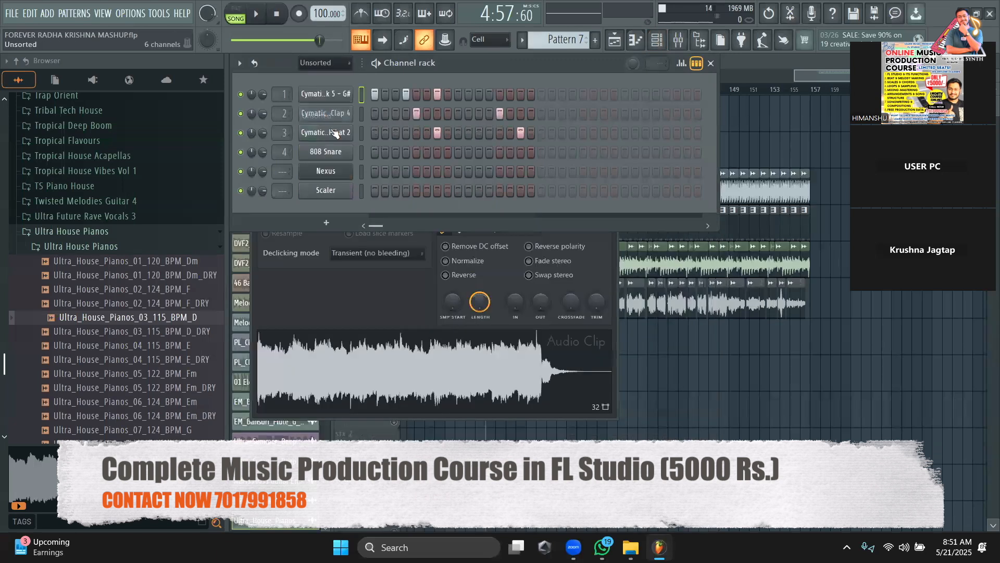
click(325, 191)
drag(501, 243, 501, 95)
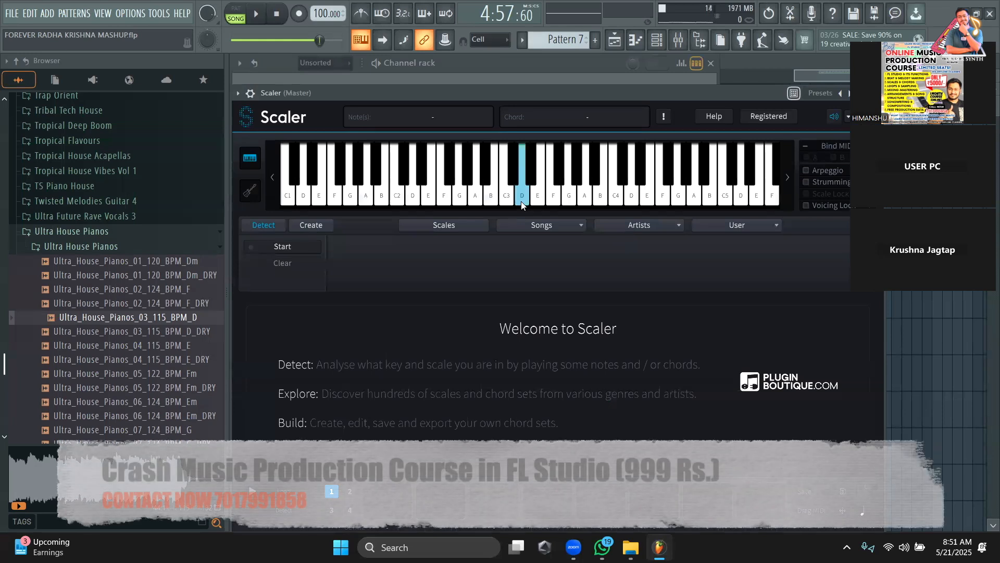
click(739, 84)
Step: Raise the time-stretching pitch of the Track 7 piano clip and play the song from bar 125 to check it
double_click(530, 325)
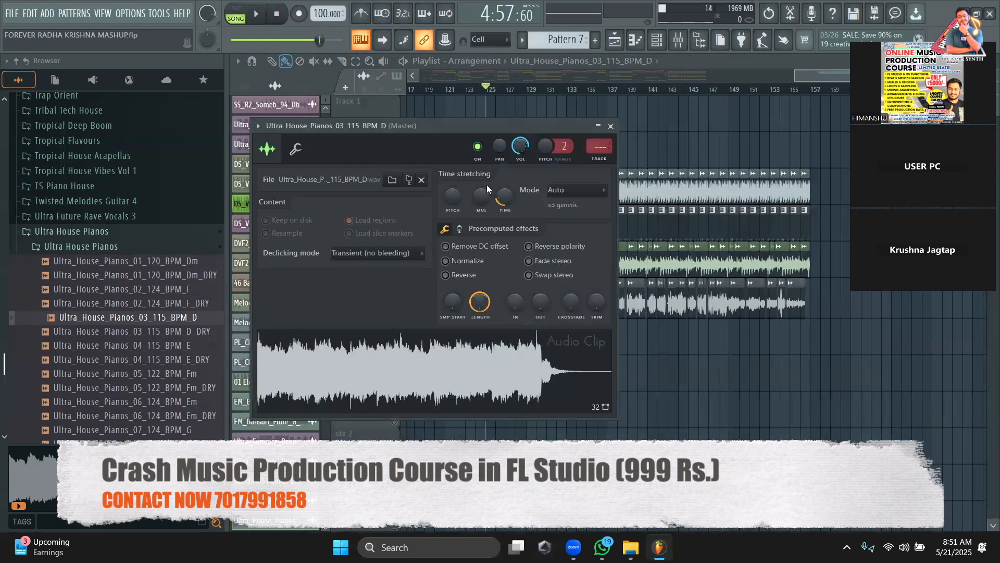
drag(467, 124, 470, 127)
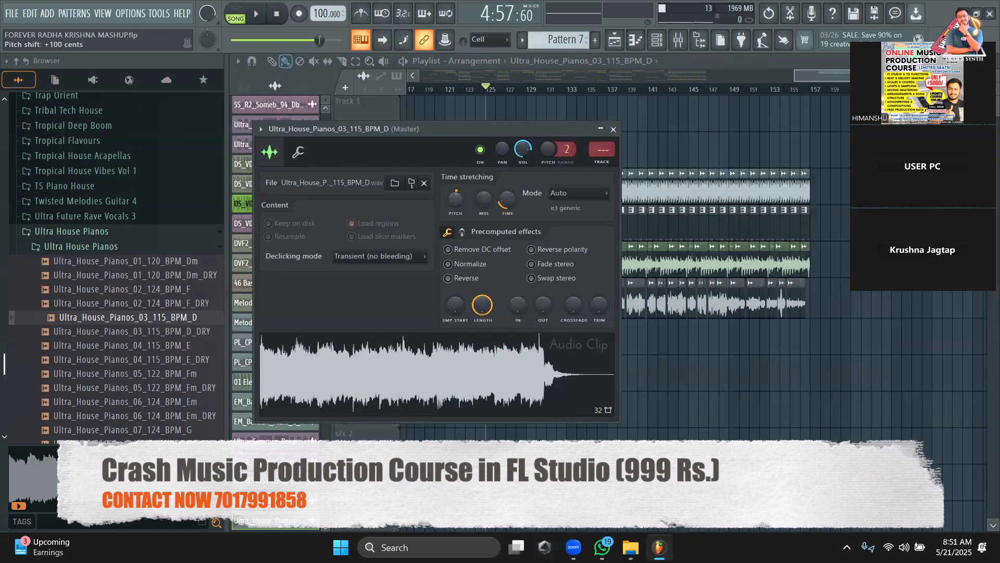
drag(455, 198, 454, 194)
click(613, 129)
mouse_move(820, 75)
mouse_down()
mouse_move(737, 75)
mouse_move(813, 75)
mouse_up()
key(space)
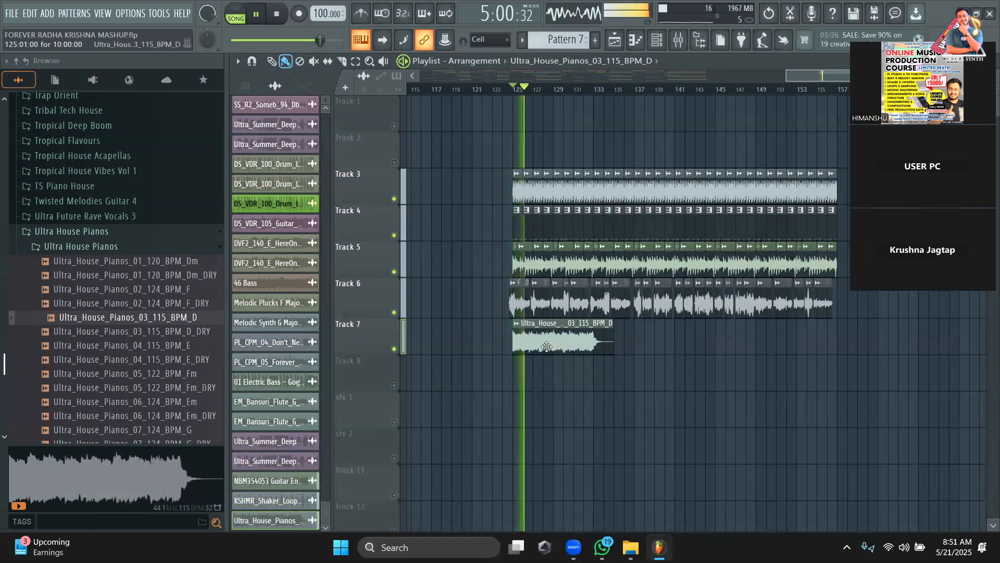
key(space)
Step: Solo Track 7, play the piano clip alone, and slightly lower its channel volume
right_click(394, 349)
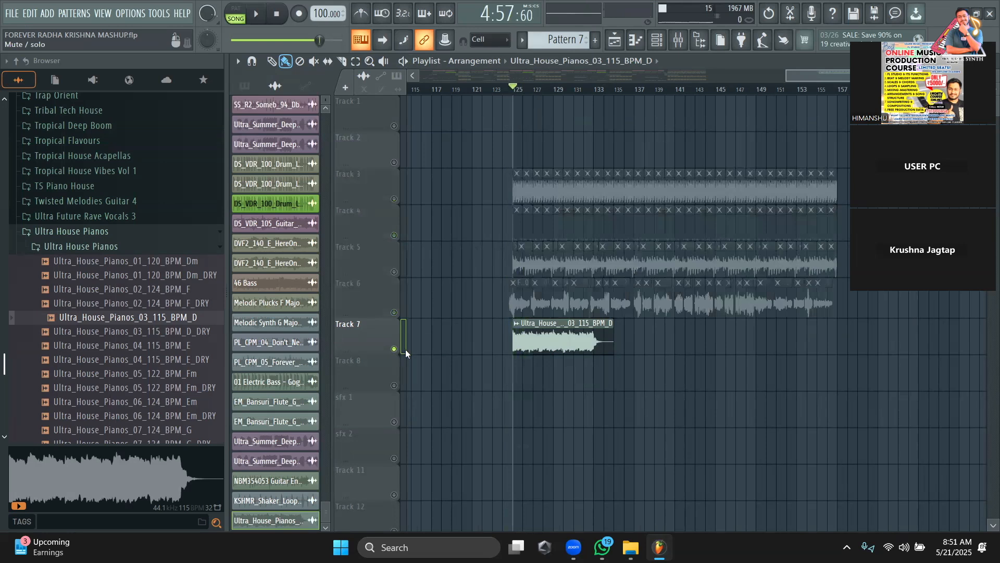
key(space)
double_click(546, 342)
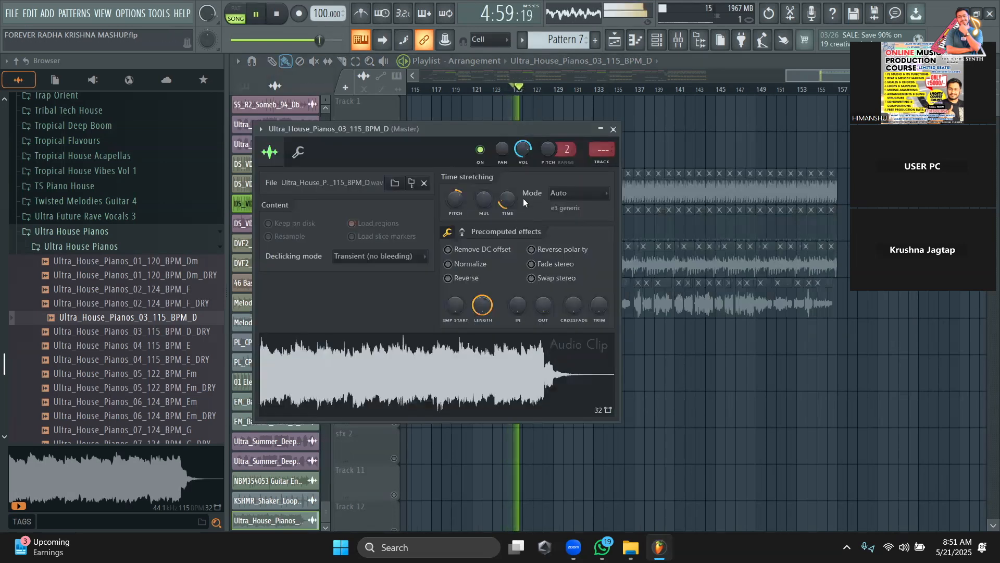
key(space)
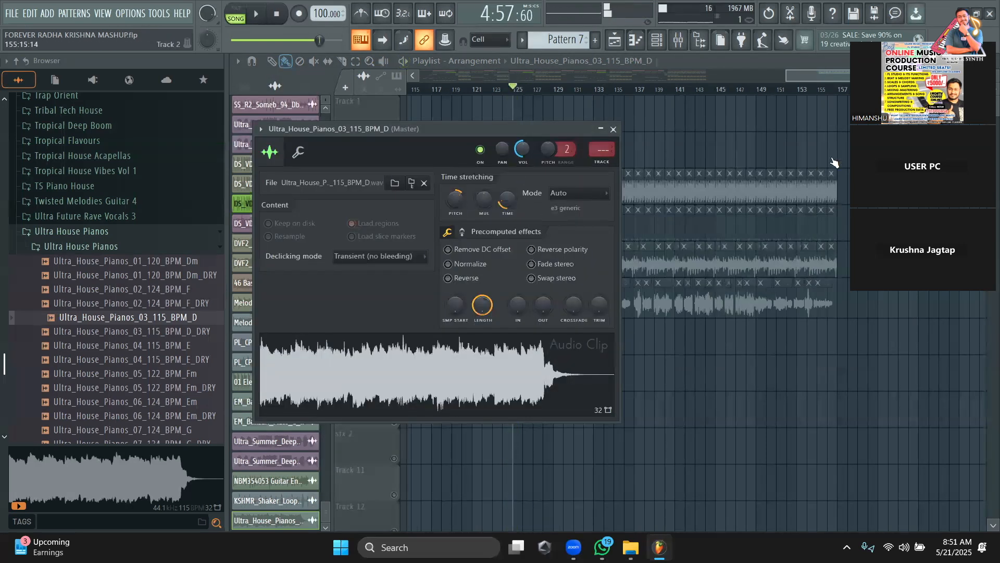
key(Escape)
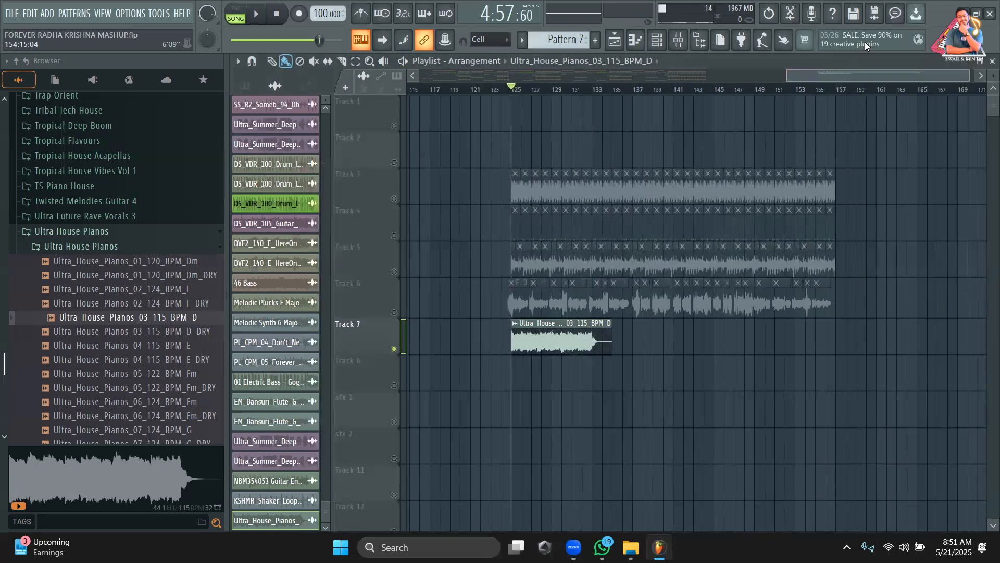
Step: Enable the Track 6 vocals alongside the soloed Track 7 piano and play them together from bar 125
drag(865, 46, 863, 83)
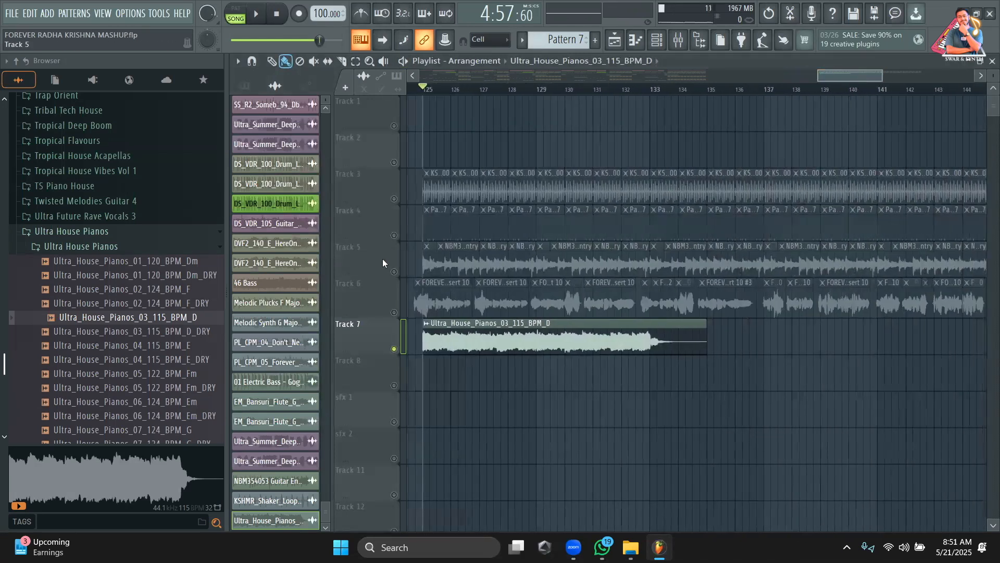
click(394, 312)
key(space)
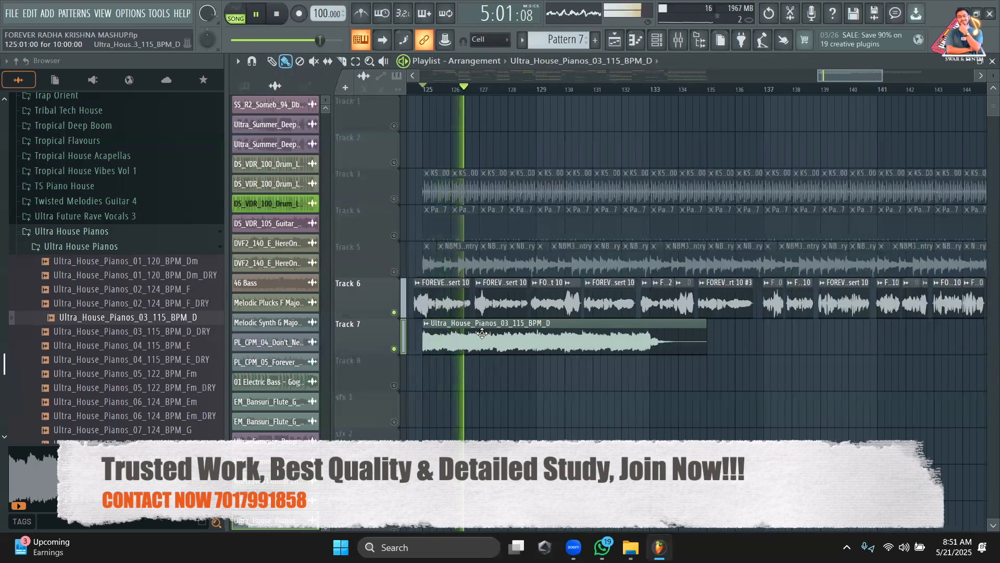
Step: Slice the Track 7 piano clip at bar 133 and delete the tail after the cut
click(342, 61)
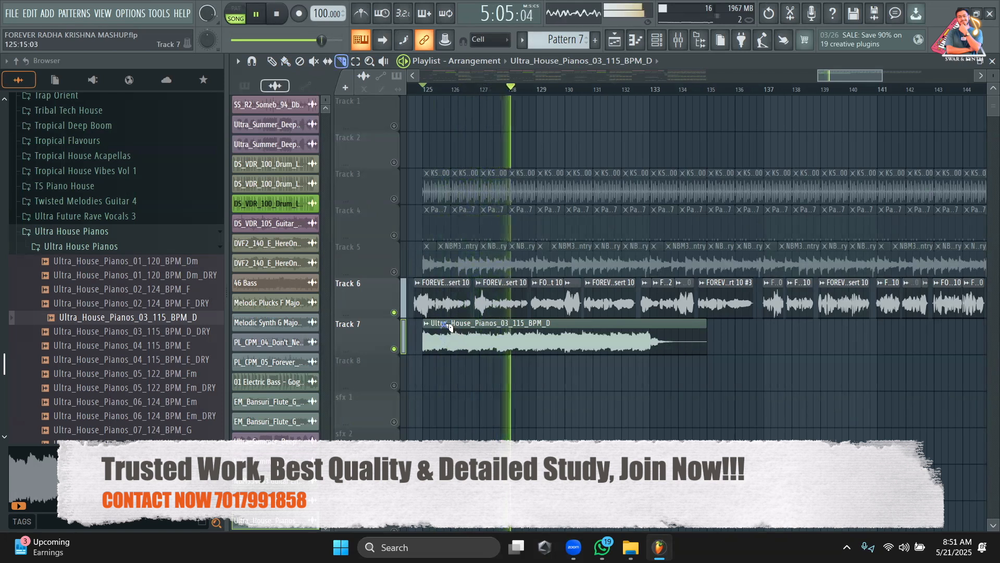
click(656, 327)
click(271, 61)
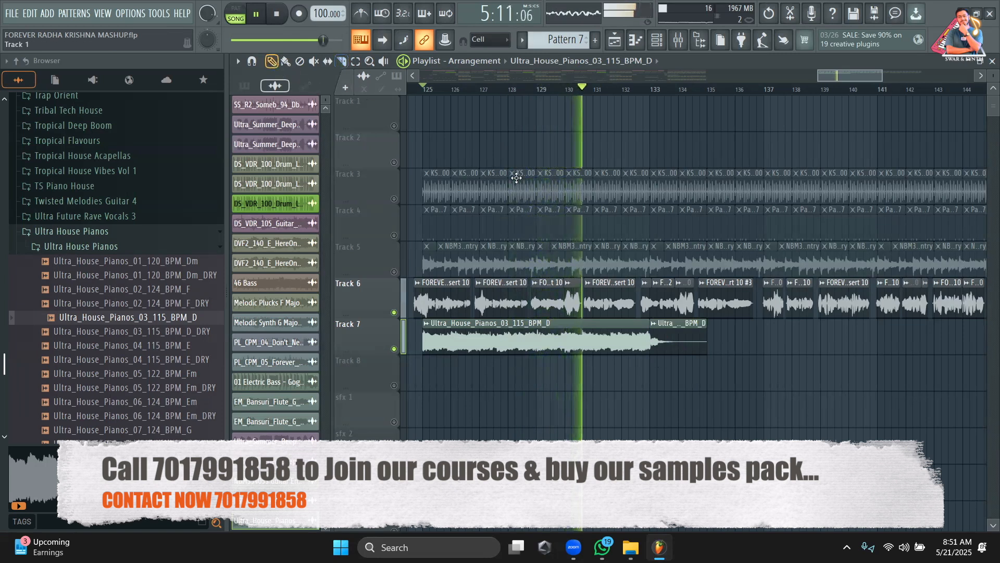
right_click(686, 339)
double_click(586, 347)
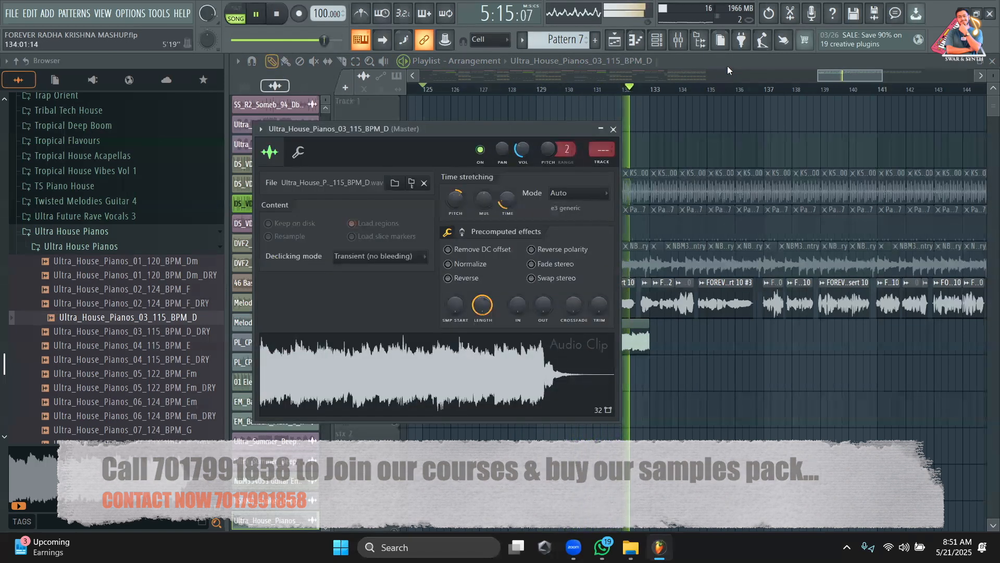
click(728, 65)
Step: Replay from bar 125 and slice the Track 7 piano clip just before and just after bar 126
key(space)
key(space)
click(342, 61)
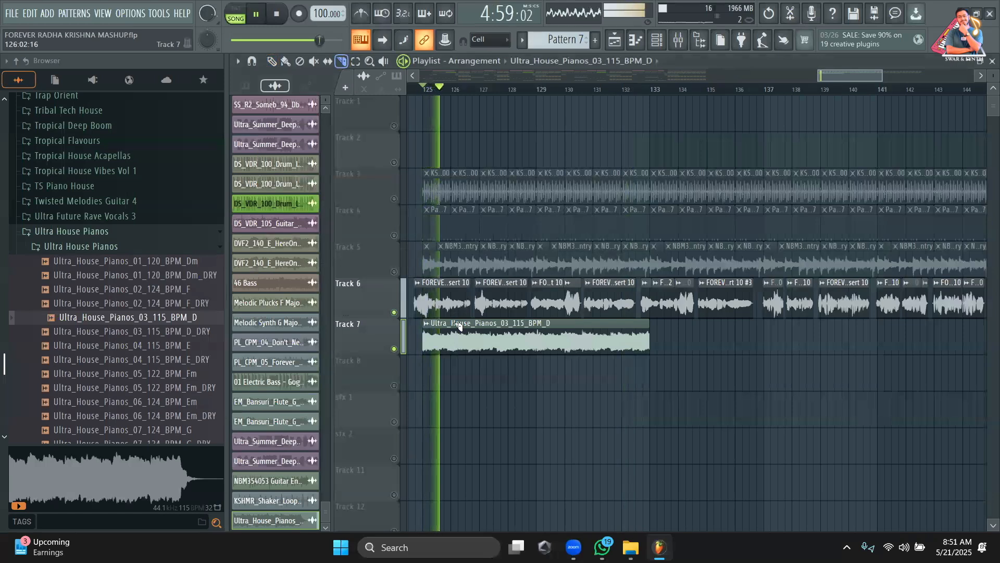
click(446, 337)
click(460, 338)
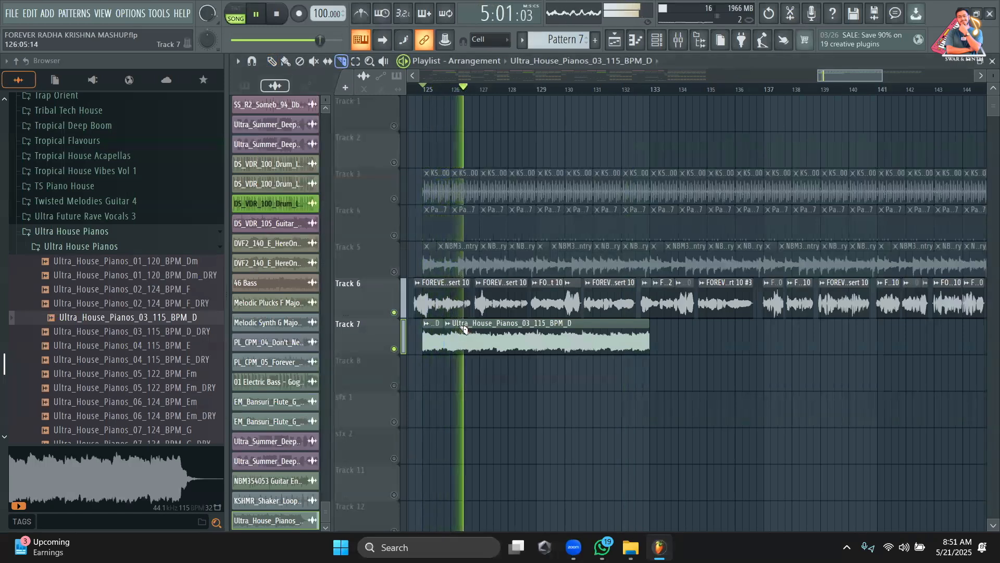
Step: Try shifting the sliced piano pieces later on Track 7, and undo the rearrangement
key(space)
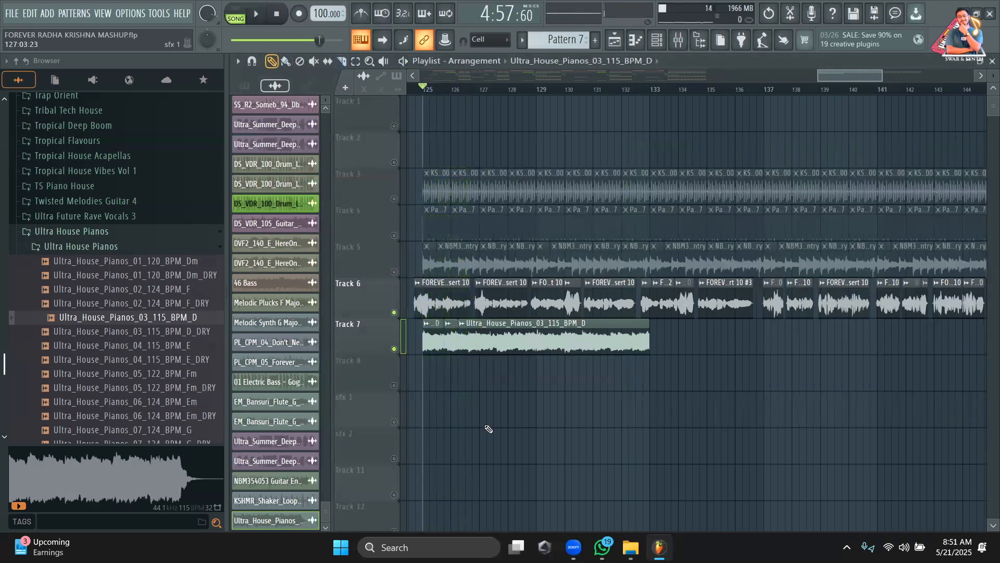
key(space)
drag(502, 346, 524, 346)
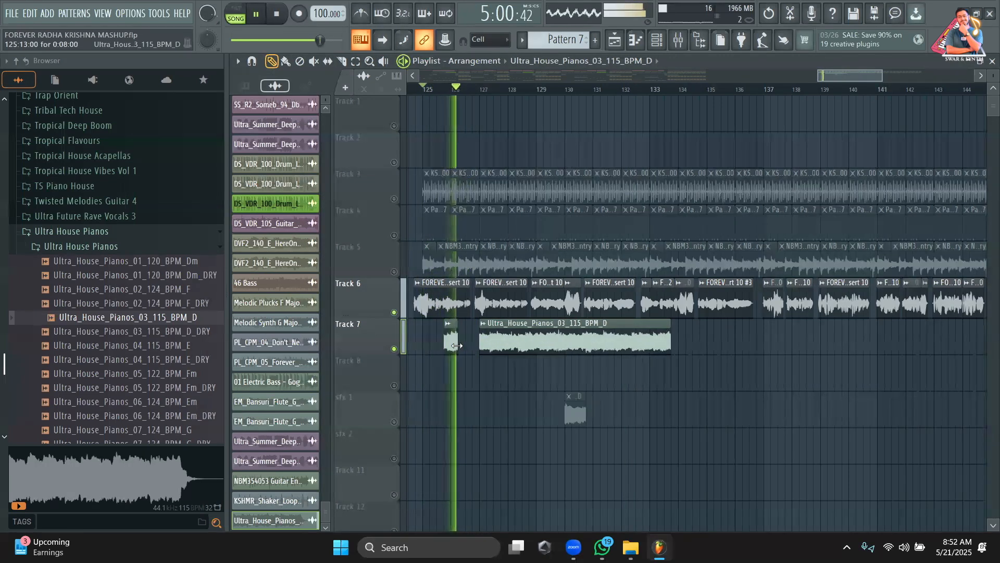
key(space)
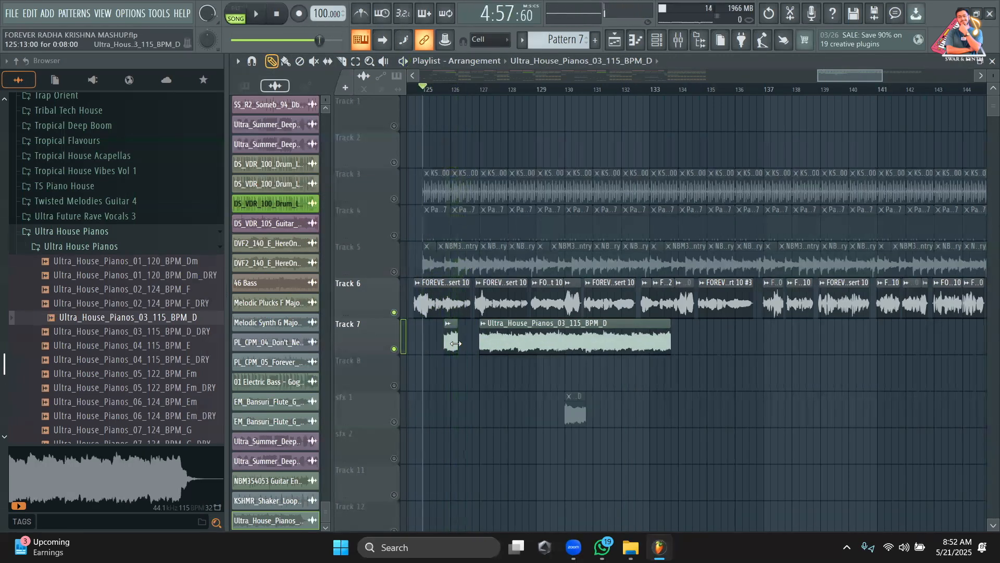
double_click(456, 344)
click(613, 129)
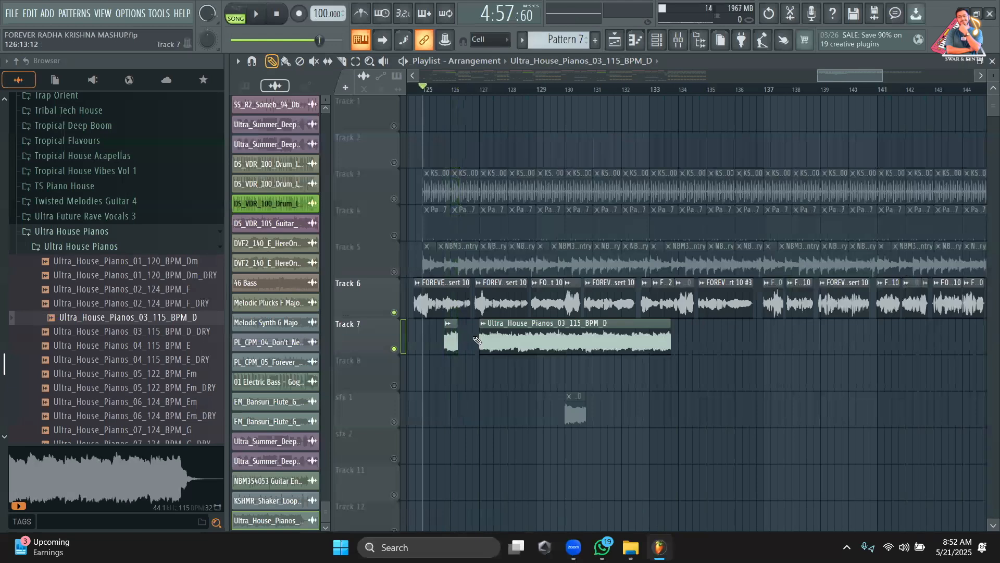
key(ctrl+z)
key(ctrl+z)
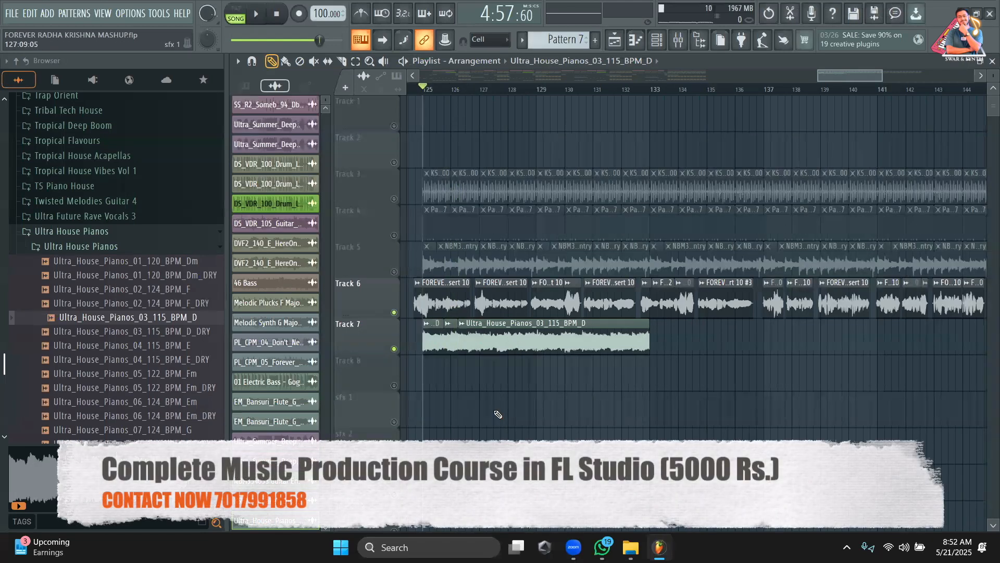
Step: Play the sliced piano with the vocals from bar 125, and replay it alone with Track 6 muted
key(space)
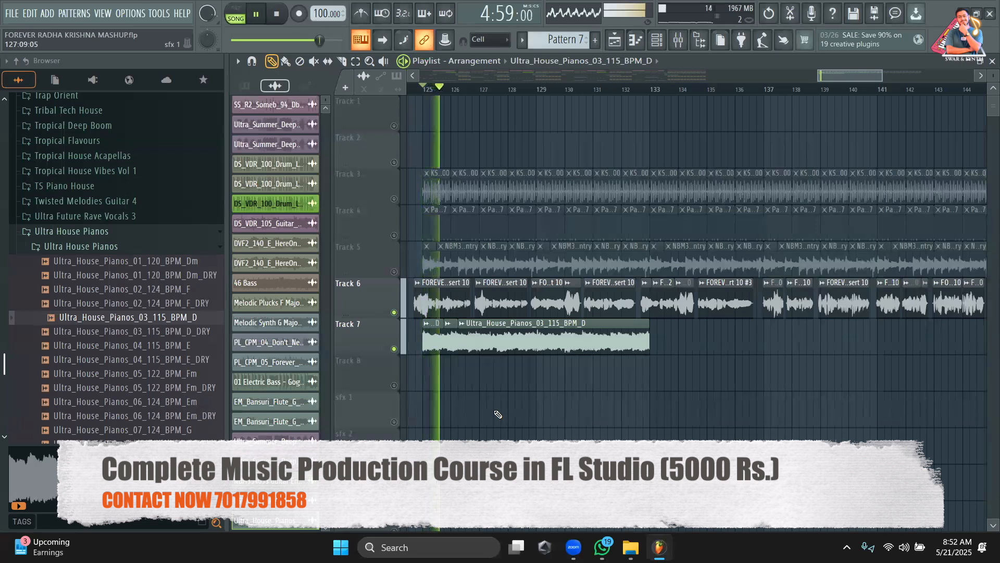
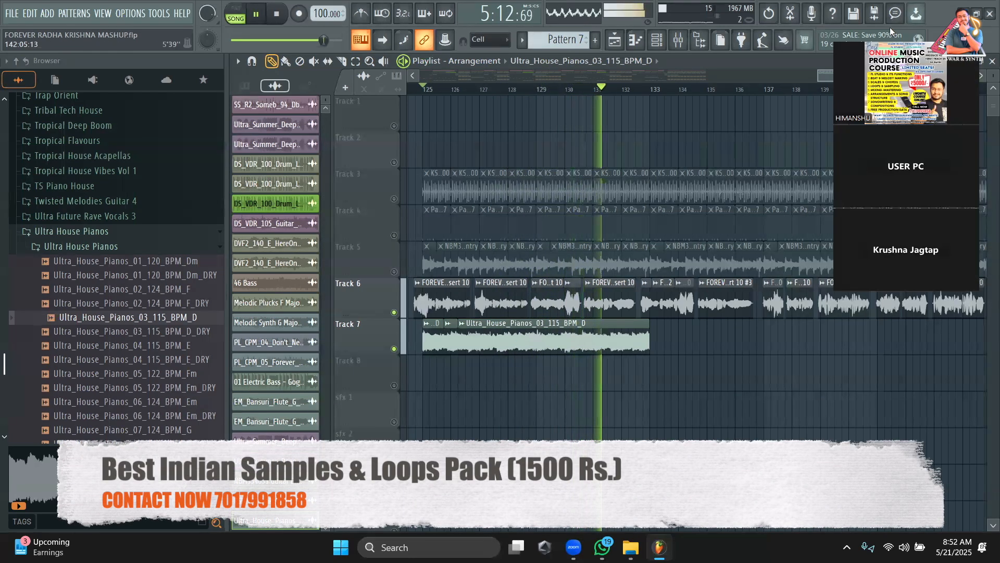
key(space)
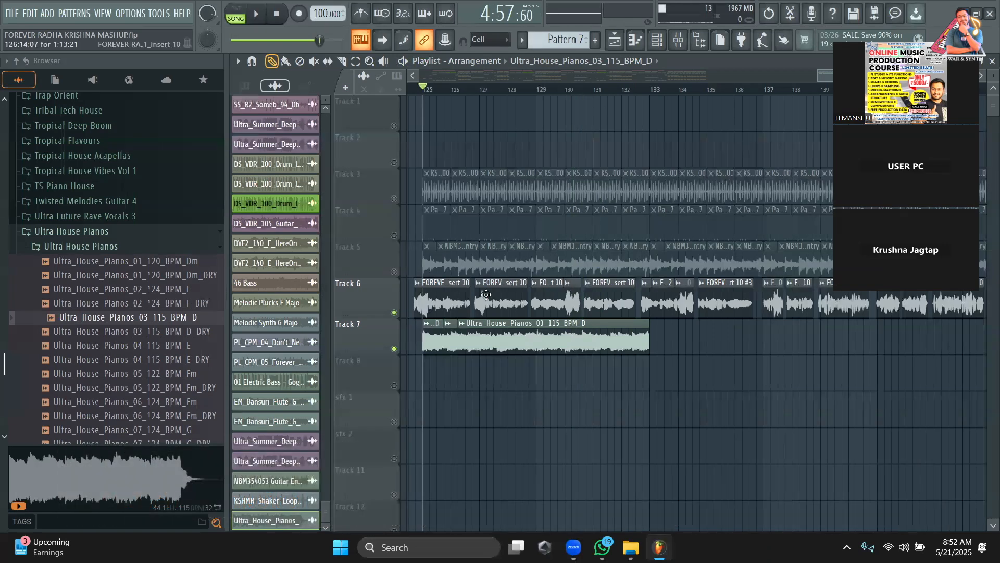
click(395, 313)
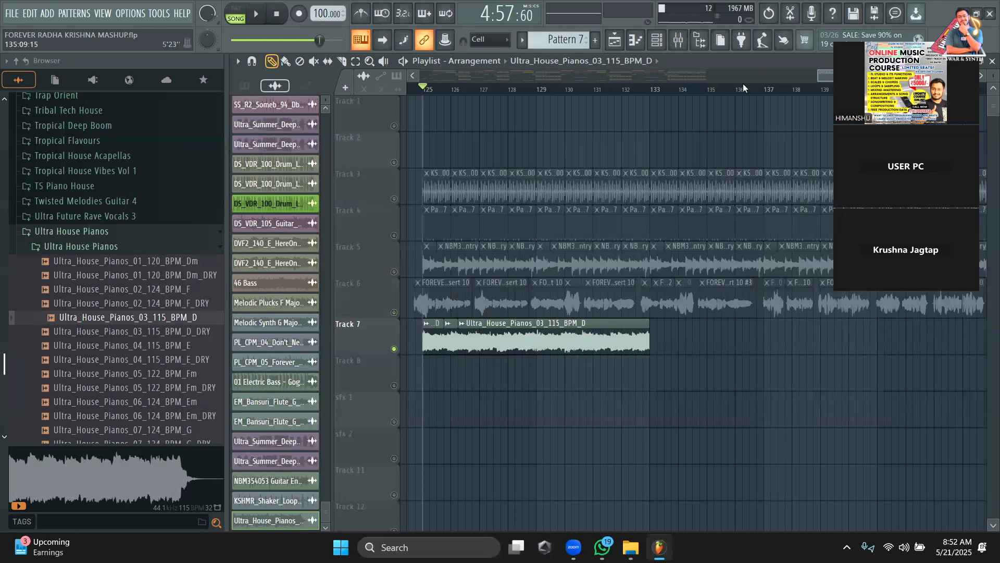
key(space)
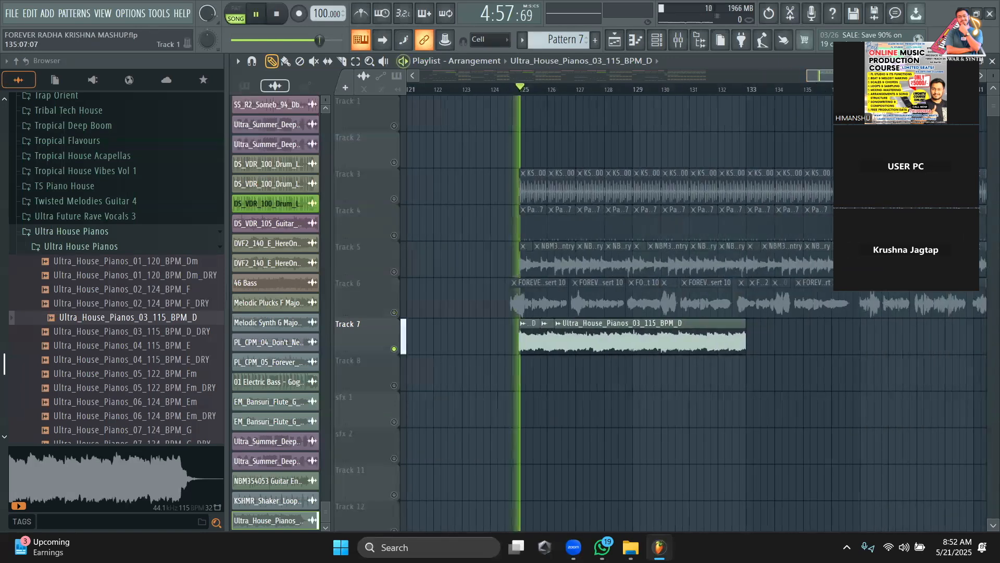
drag(870, 78, 830, 78)
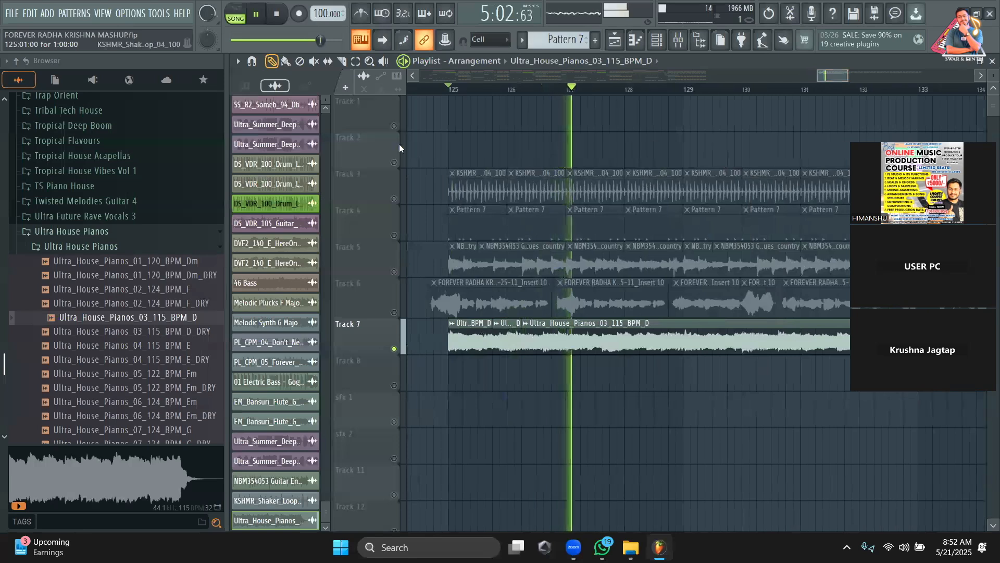
Step: Slice the first piano piece on Track 7 again at 125:09 and play the piano alone to check it
click(342, 61)
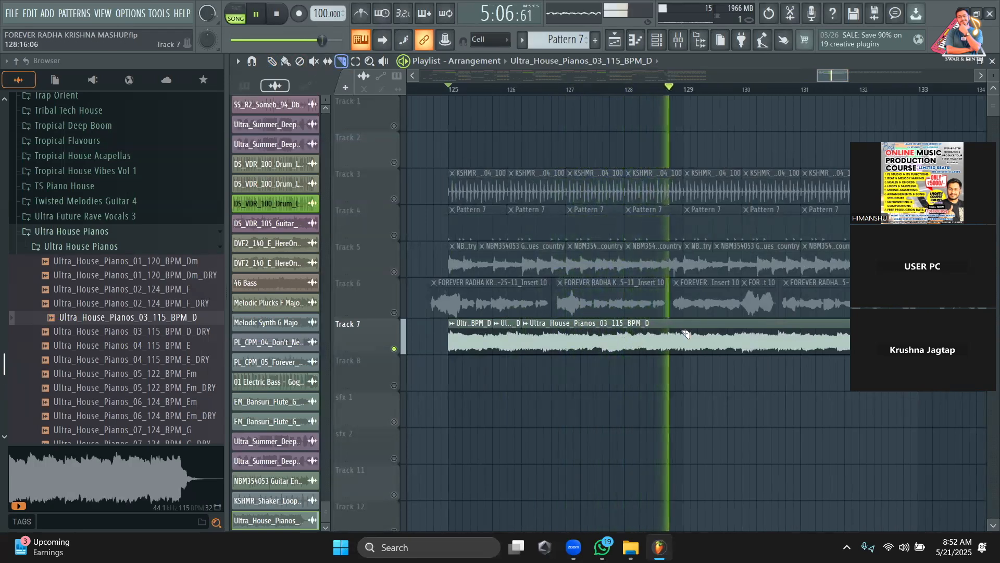
key(space)
key(space)
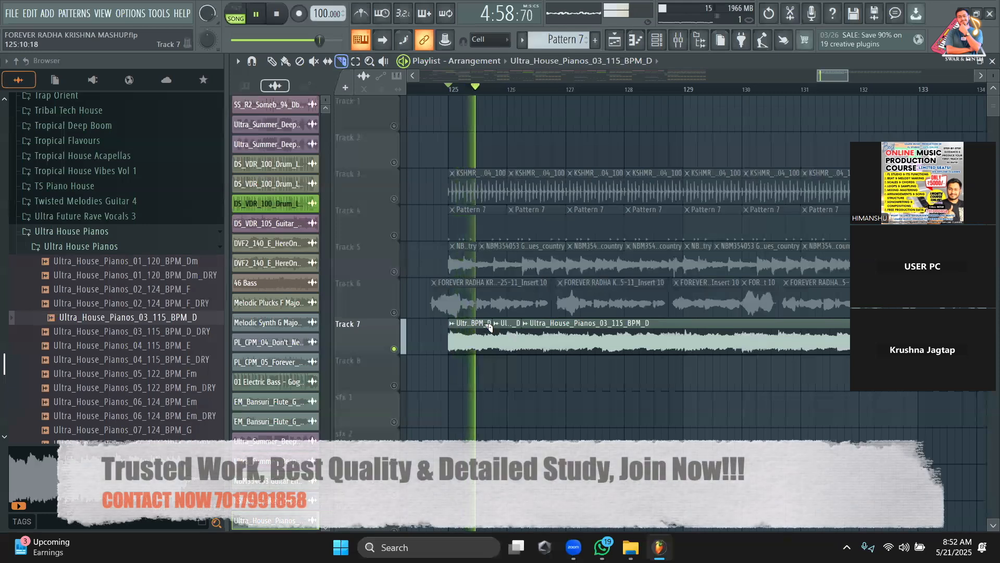
key(space)
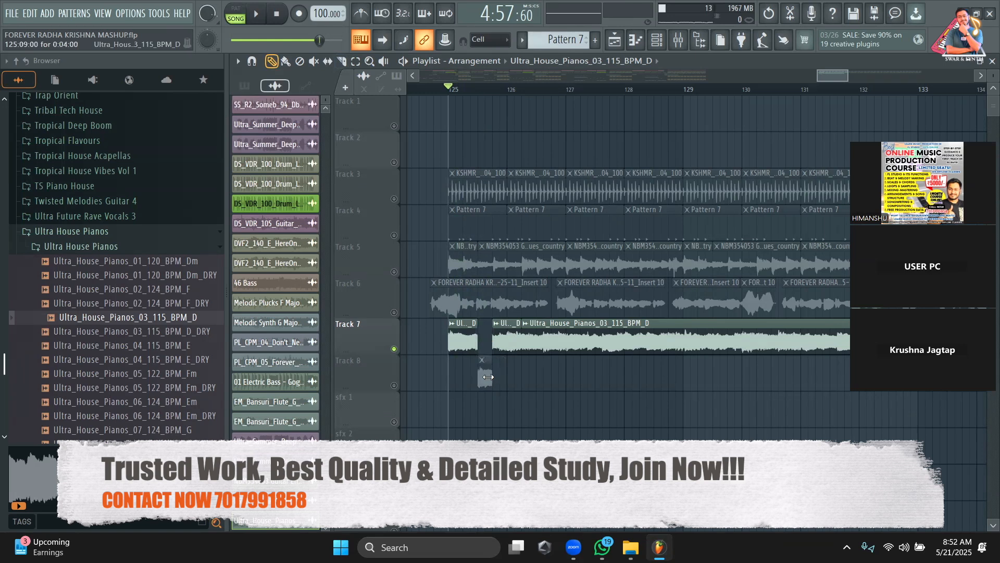
key(space)
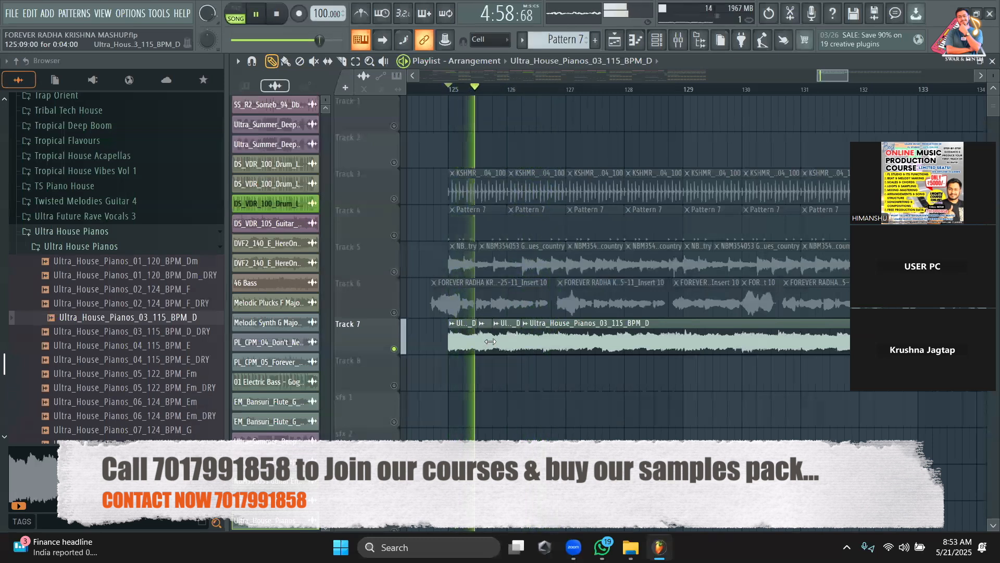
key(space)
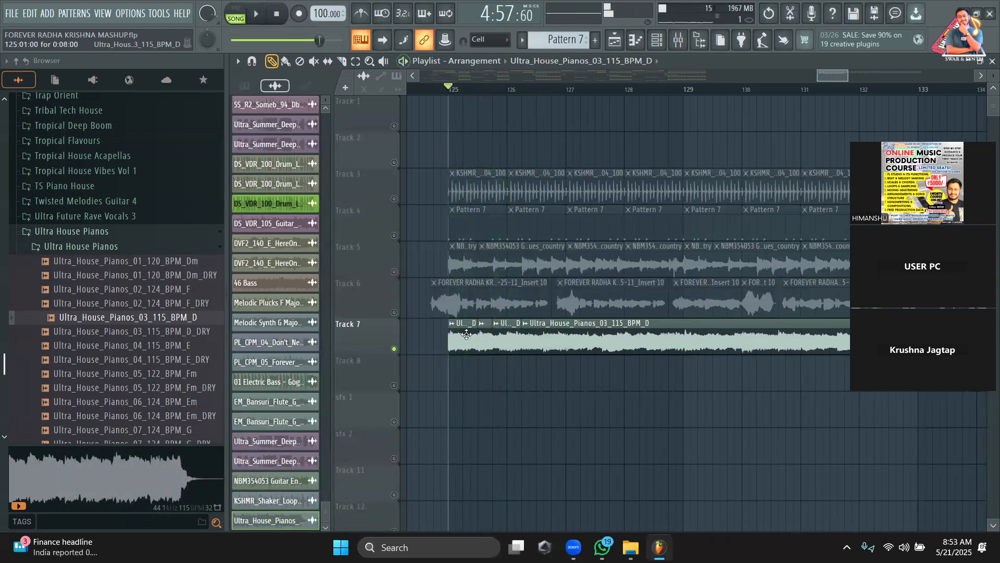
Step: Enable Track 6 to hear the piano with the vocals from bar 125, and undo the latest changes
click(394, 312)
key(space)
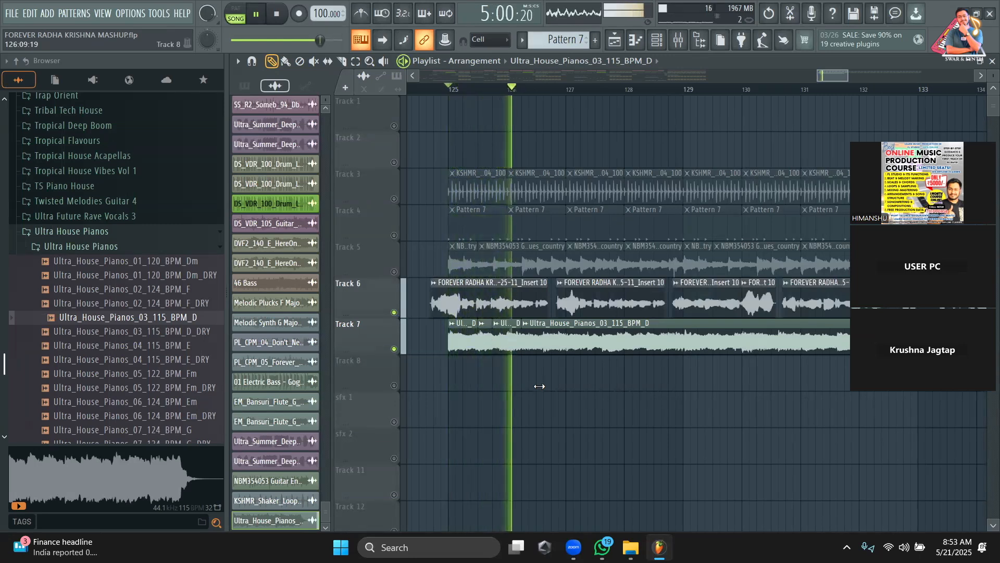
key(space)
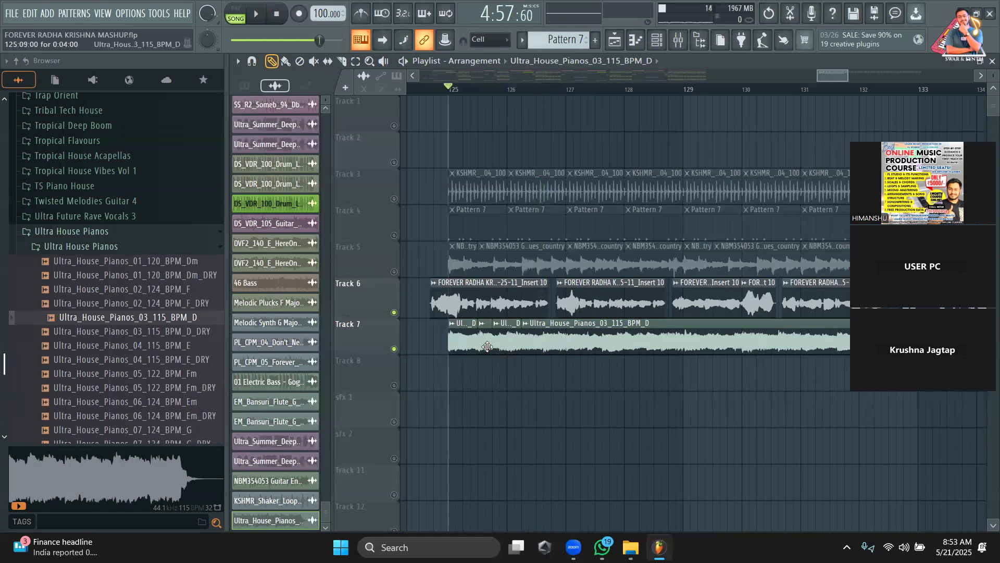
key(ctrl+z)
key(ctrl+z)
key(ctrl+z)
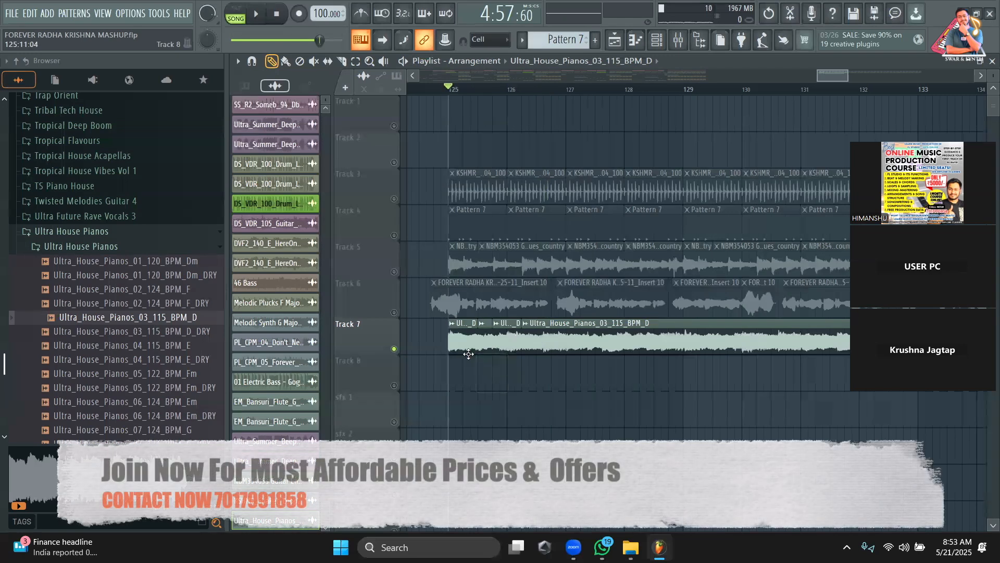
Step: Enable Tracks 5 and 6 and set the Track 5 country guitar's channel volume to about 36%
click(394, 272)
click(394, 312)
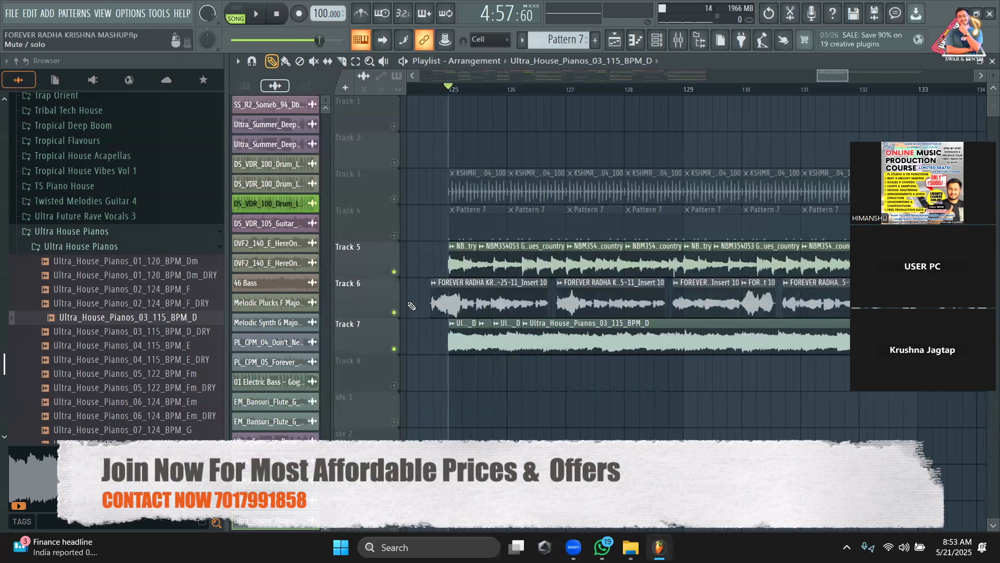
double_click(498, 268)
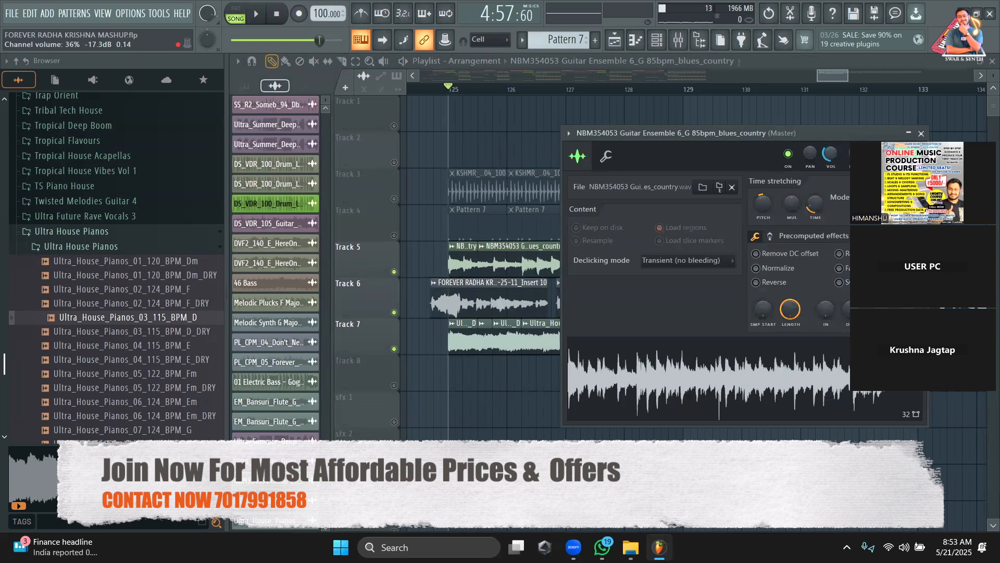
drag(831, 153, 767, 114)
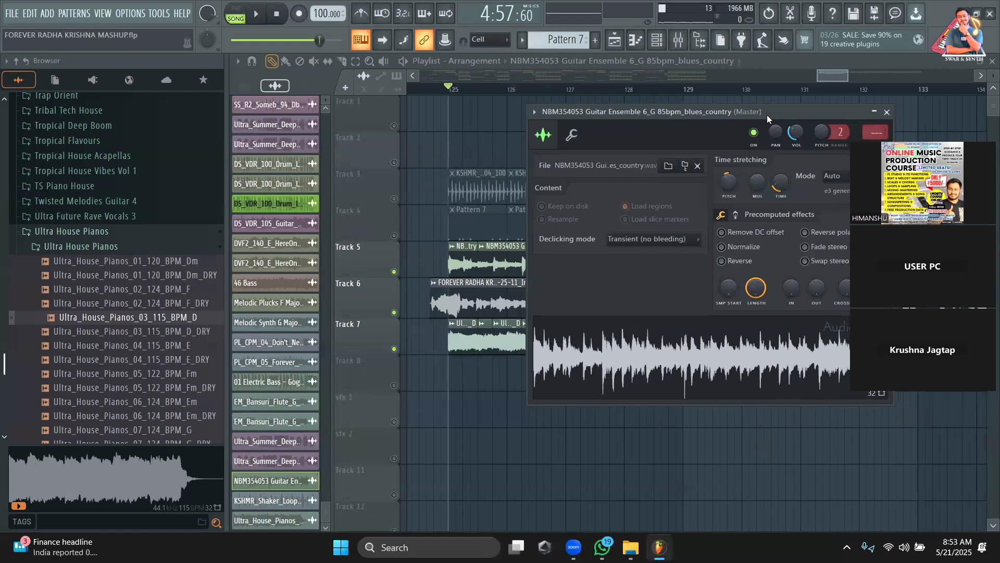
click(763, 41)
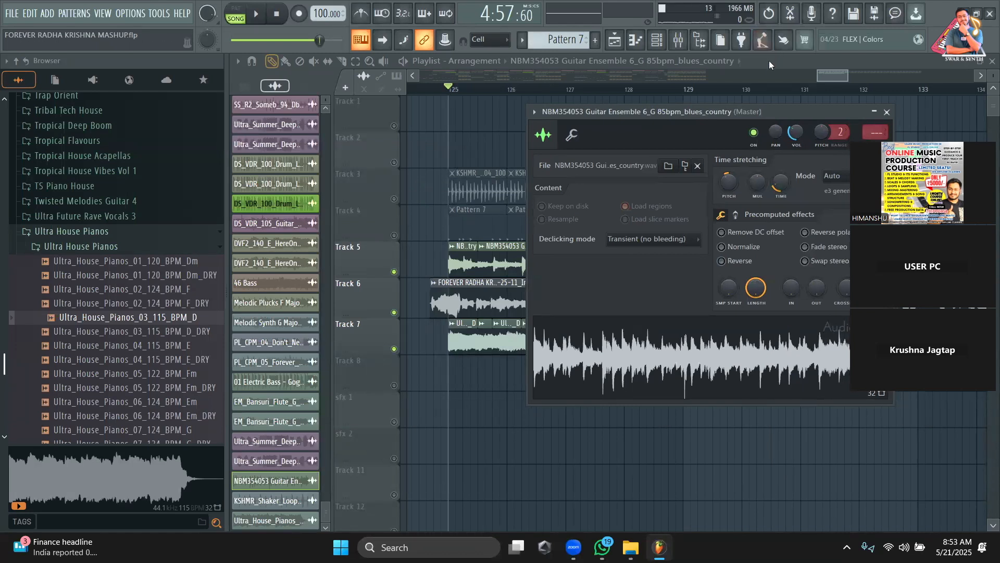
Step: Mute the Track 6 vocals and play the guitar and piano together from bar 125
click(394, 313)
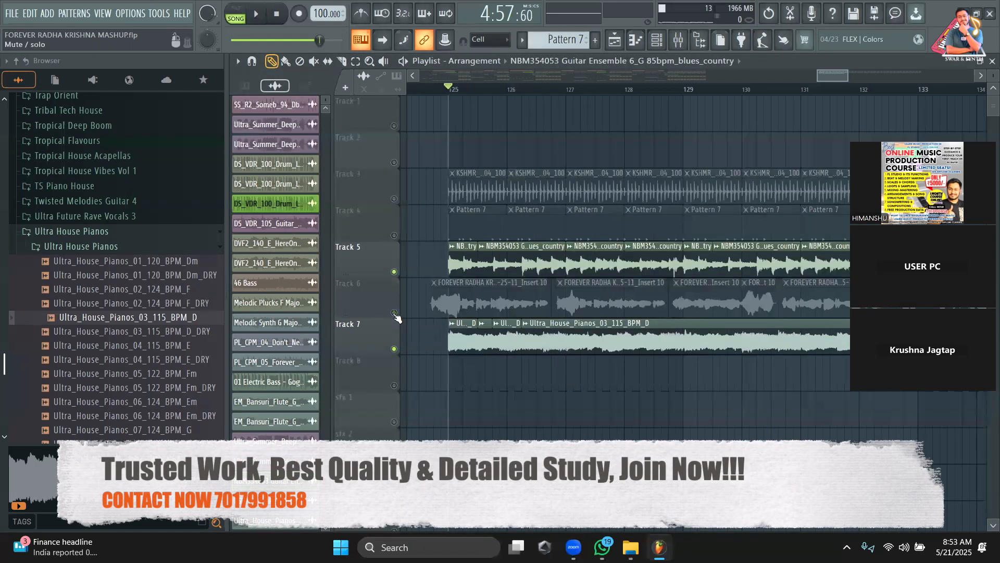
key(space)
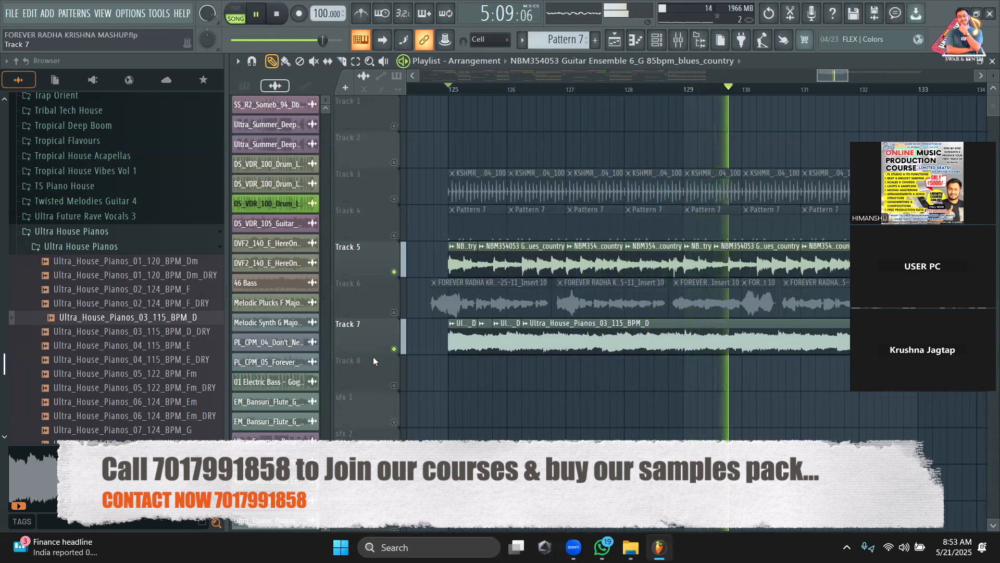
key(space)
Step: Enable the Track 6 vocals again and release the solo so all playlist tracks are active
click(395, 312)
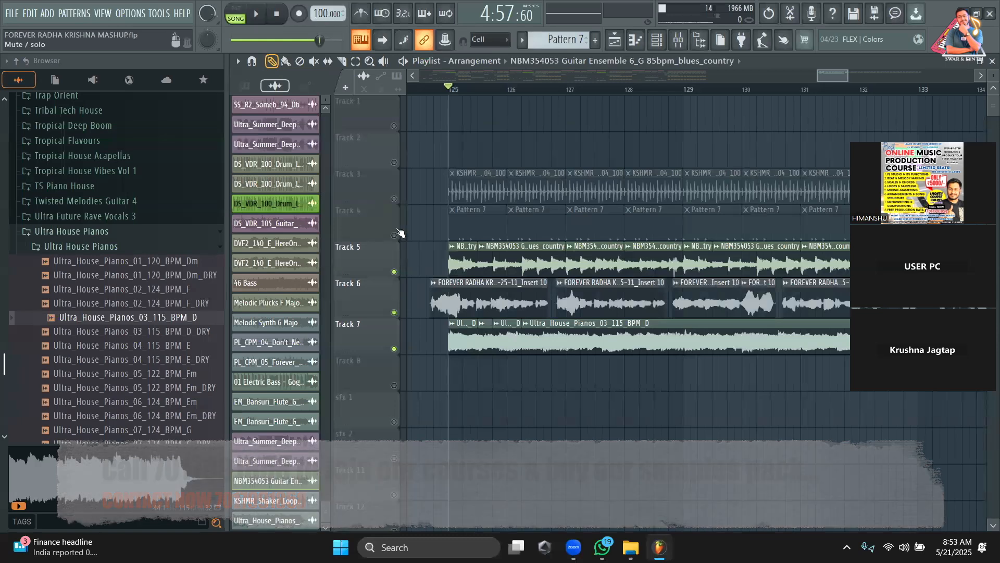
right_click(395, 235)
right_click(395, 234)
Step: Delete the Track 3 shaker and Track 4 pattern clips in bars 125 to 127, and play from bar 125
right_click(542, 225)
right_click(469, 224)
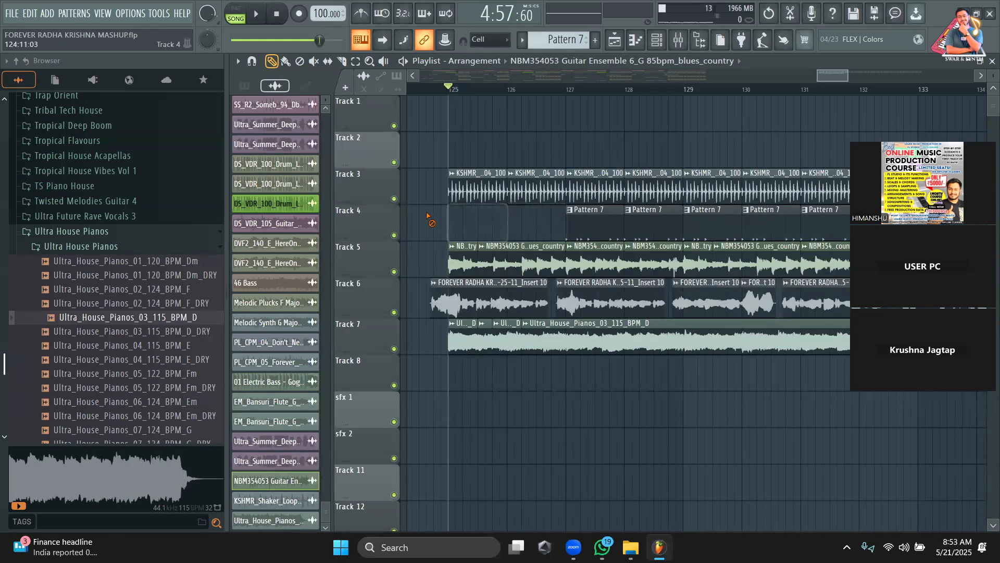
right_click(472, 190)
right_click(536, 190)
right_click(594, 191)
right_click(596, 224)
key(space)
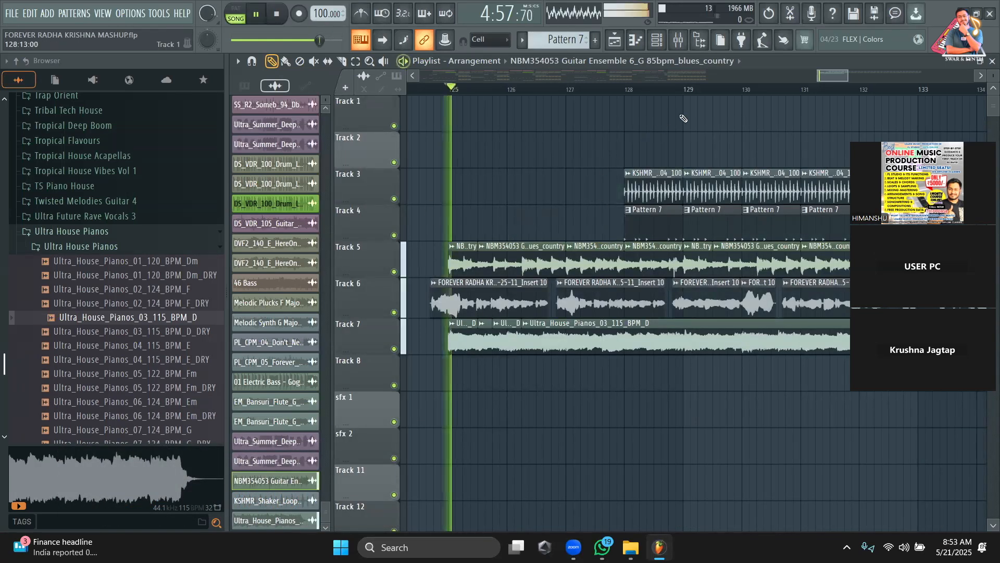
Step: Delete the Track 3 shaker and Track 4 pattern clips in bars 128 to 130
mouse_move(848, 76)
mouse_down()
mouse_move(881, 79)
mouse_move(861, 80)
mouse_up()
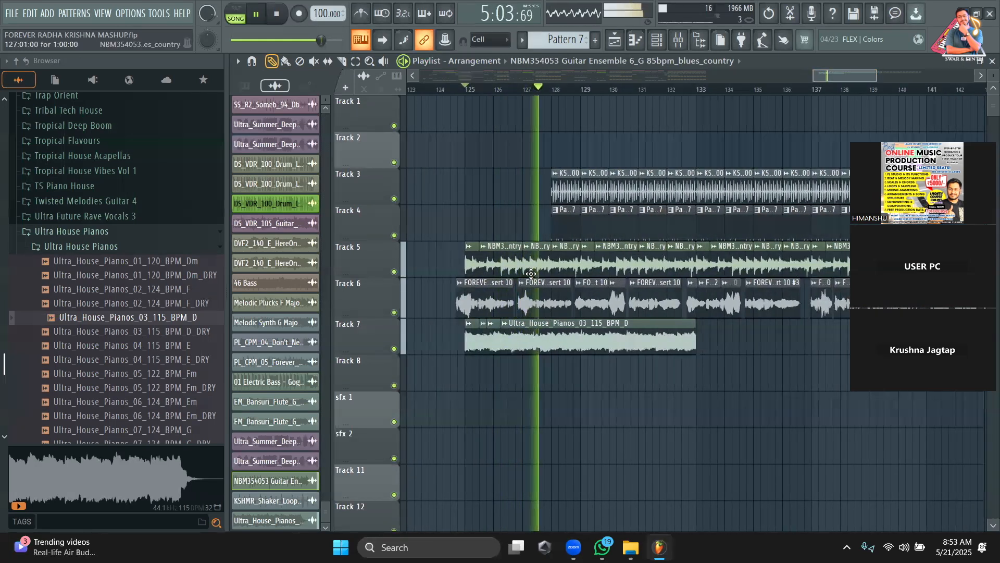
drag(562, 196, 634, 198)
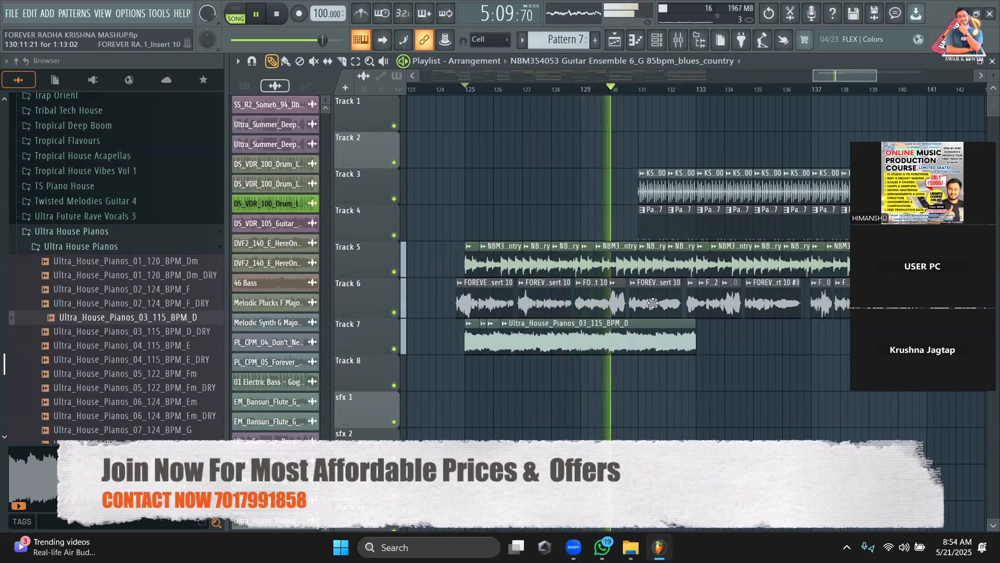
Step: Place a second copy of the long Ultra_House_Pianos_03_115_BPM_D clip on Track 7 at bar 133, directly after the first
click(684, 339)
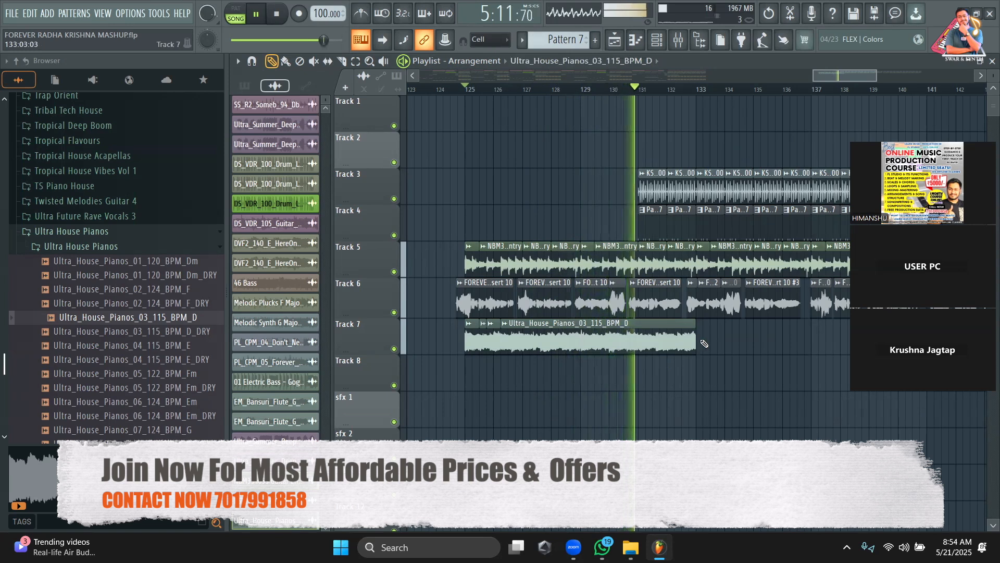
click(704, 342)
double_click(702, 342)
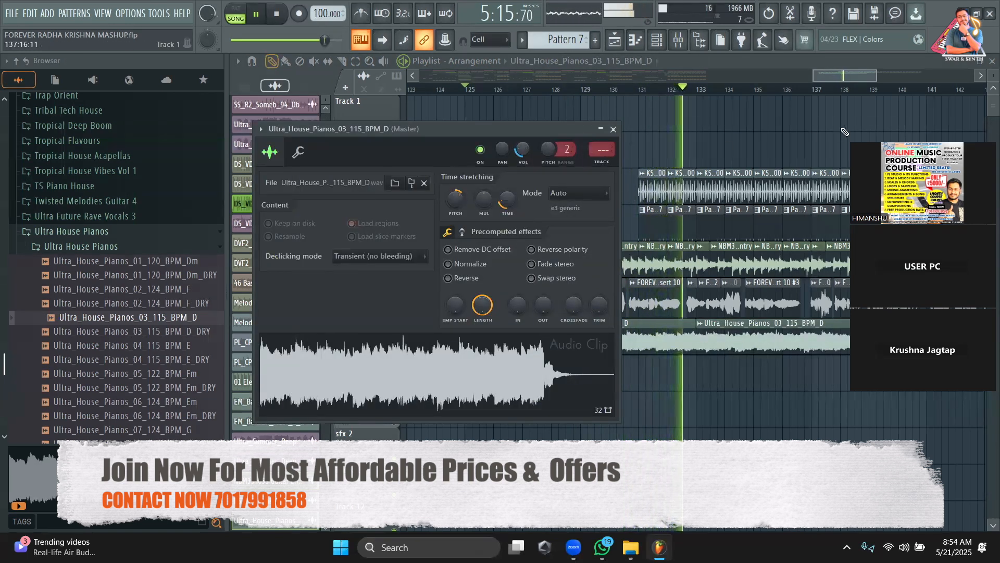
mouse_move(827, 73)
mouse_down()
mouse_move(848, 79)
mouse_move(834, 81)
mouse_up()
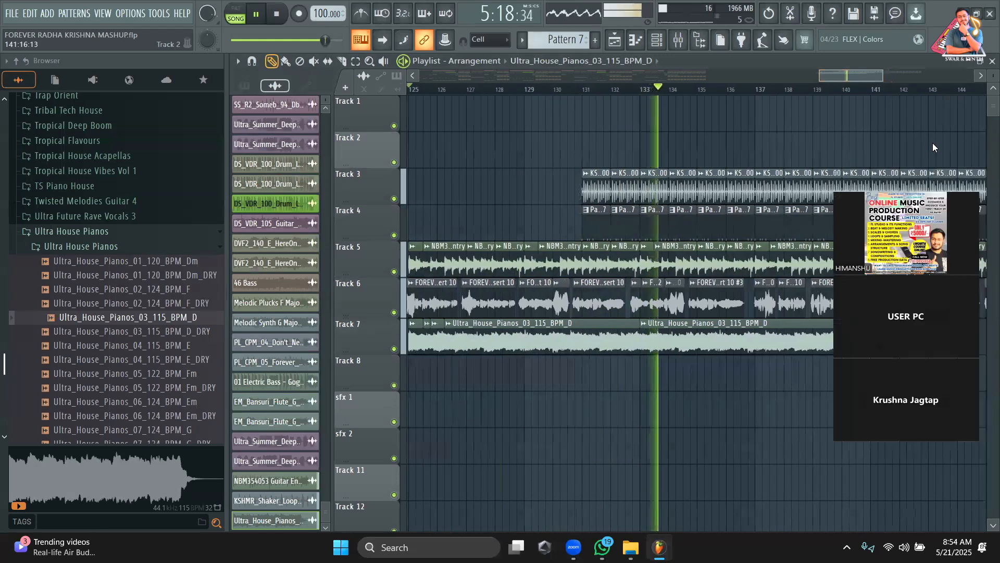
drag(848, 80, 840, 77)
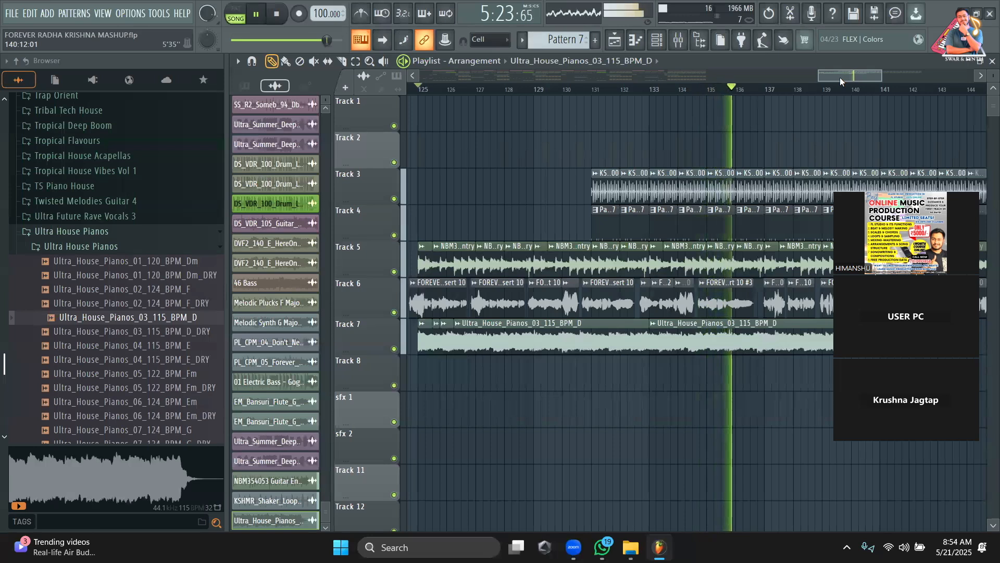
drag(845, 76, 837, 74)
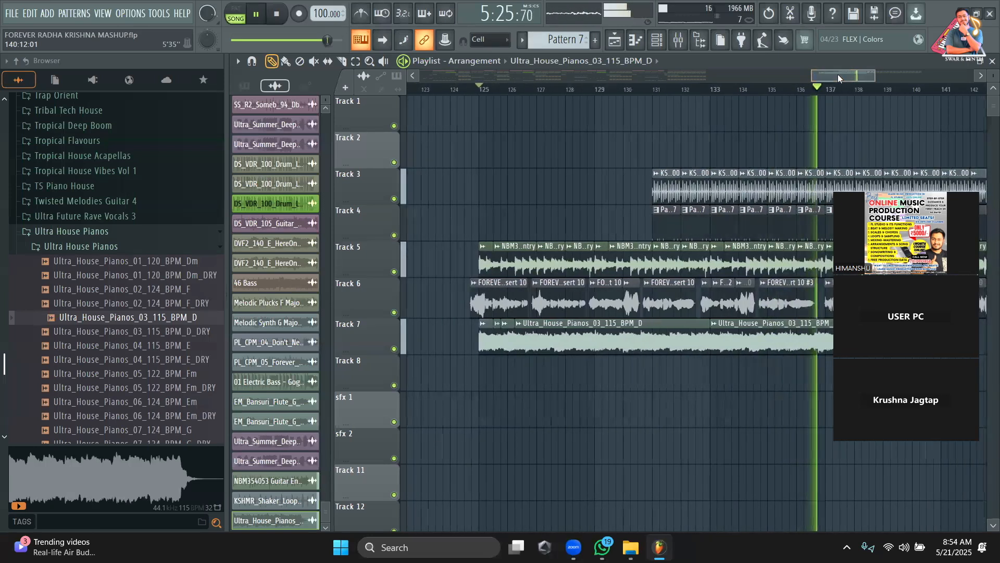
Step: Stop playback and filter the channel rack to show only the Unsorted channels
key(space)
click(657, 41)
click(315, 62)
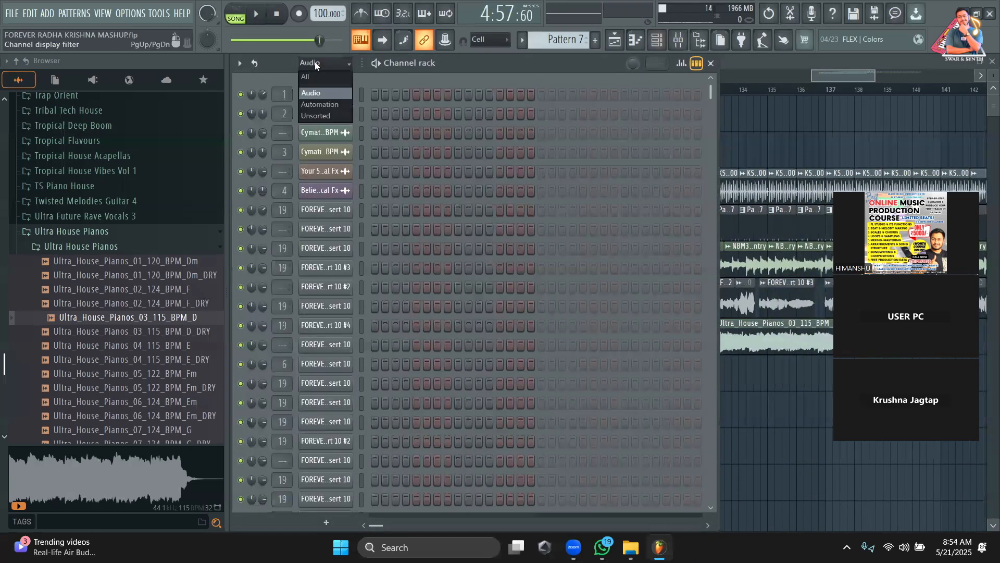
click(313, 115)
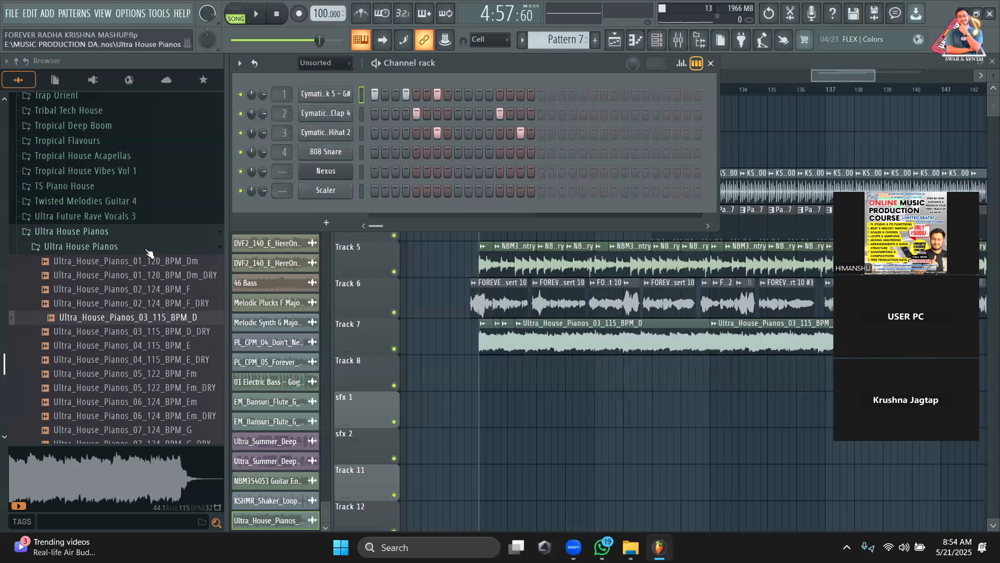
Step: Search the sample browser for "bass"
scroll(149, 254, up, 5)
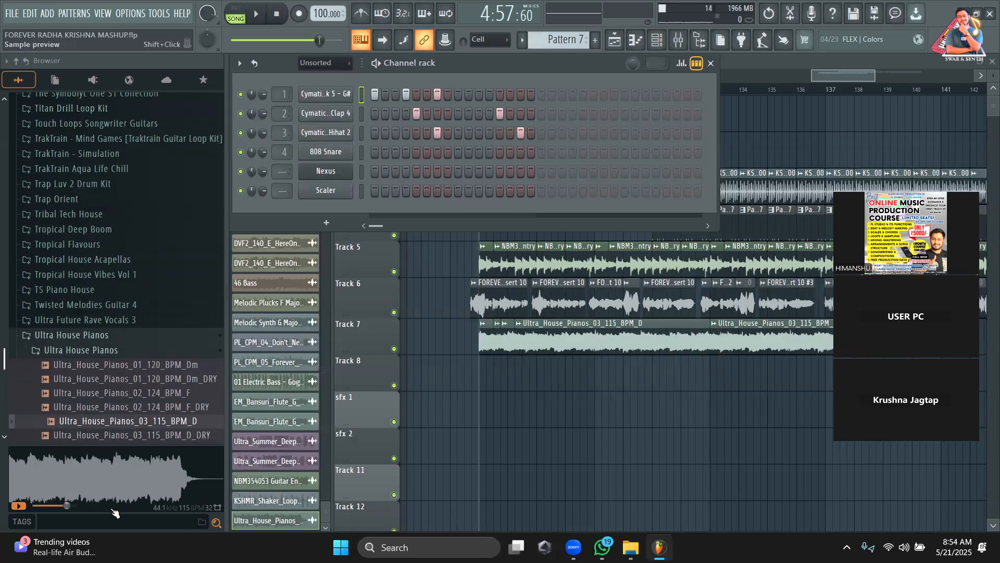
text(bv)
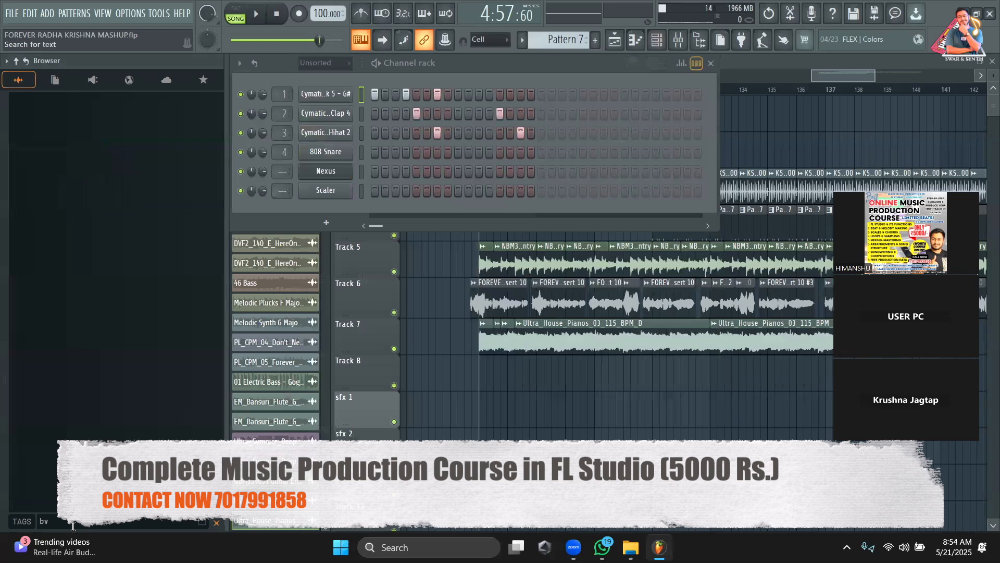
key(BackSpace)
text(bass)
scroll(100, 350, down, 3)
scroll(99, 349, up, 3)
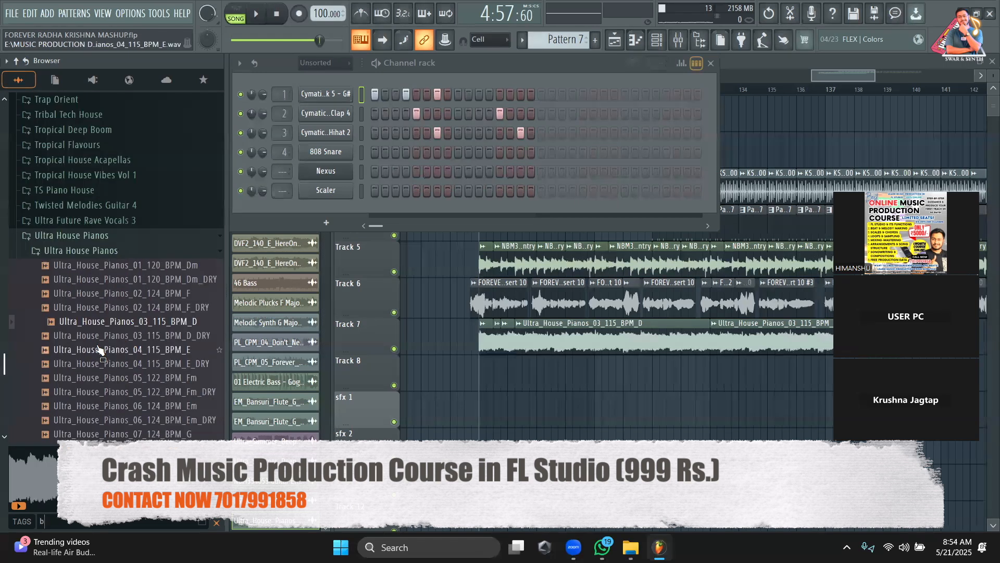
text(ss)
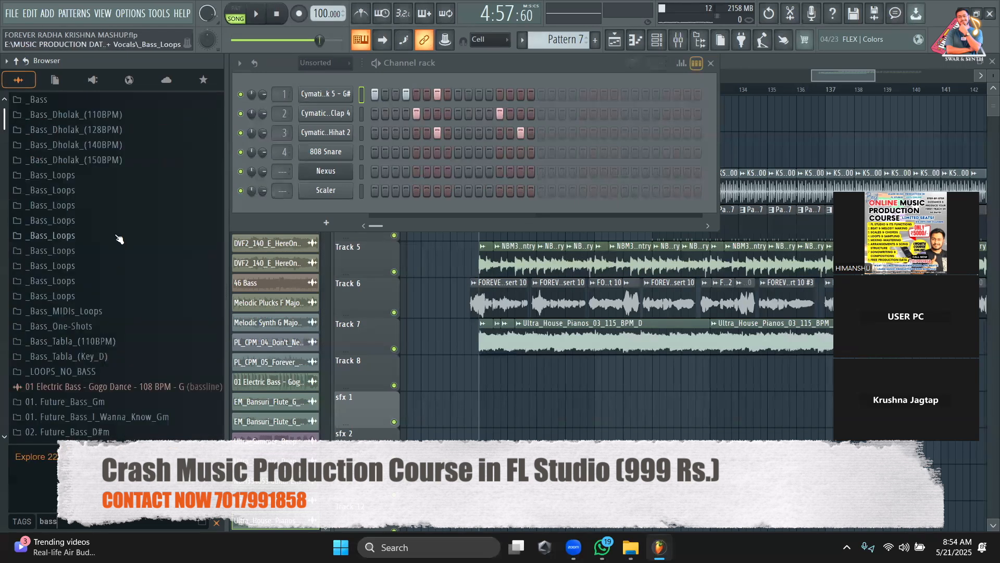
Step: Preview the two LSLMP_Something bass loops in a _Bass_Loops folder and place LSLMP_Something_Bass_Loop_01_90_BMaj on Track 8 at bar 125
click(81, 190)
click(81, 191)
click(81, 190)
click(172, 305)
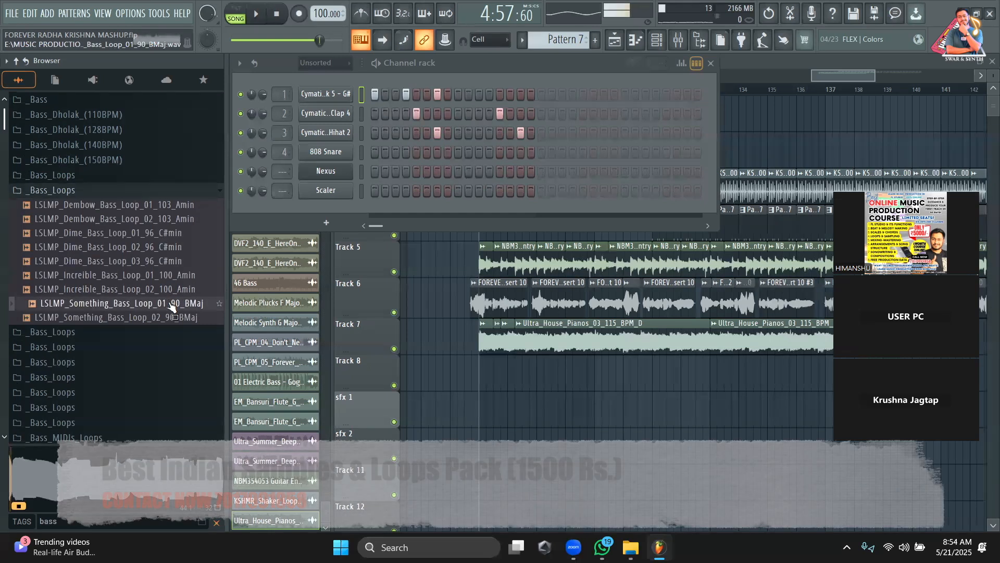
click(166, 319)
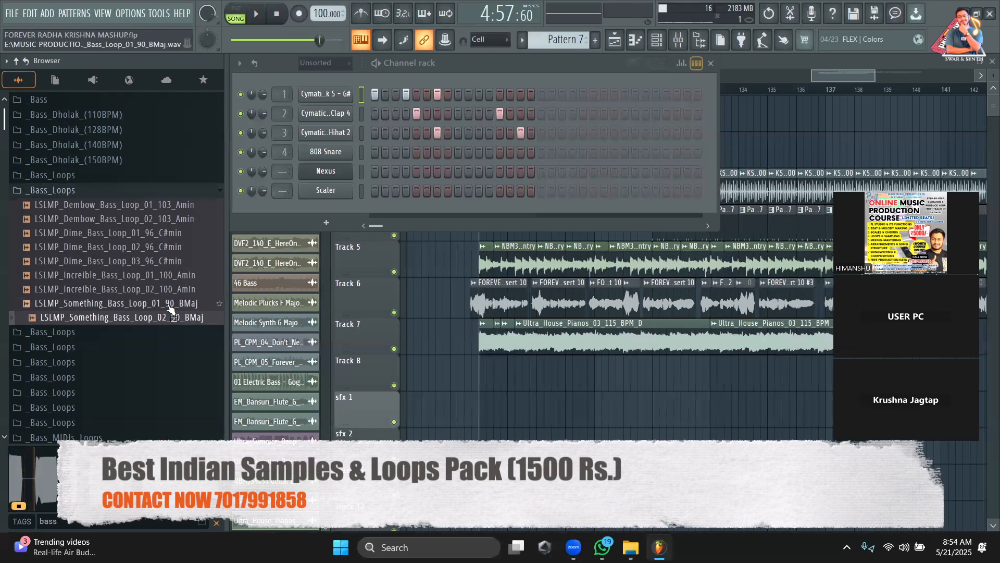
click(170, 304)
drag(170, 308, 536, 363)
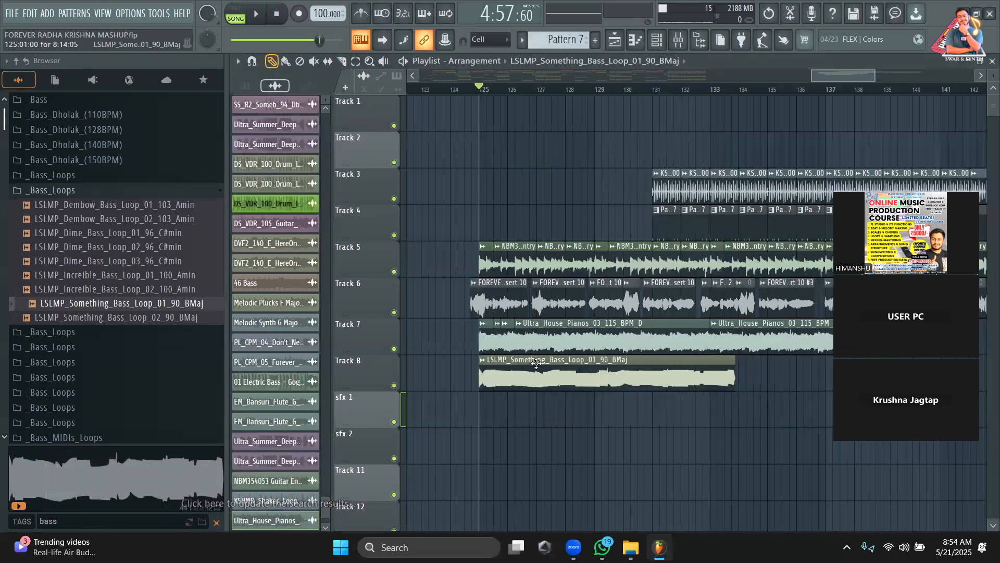
Step: Try fitting the Track 8 bass loop to tempo with the 75 to 150, 100 (project) and 150 to 300 options
click(485, 359)
click(606, 434)
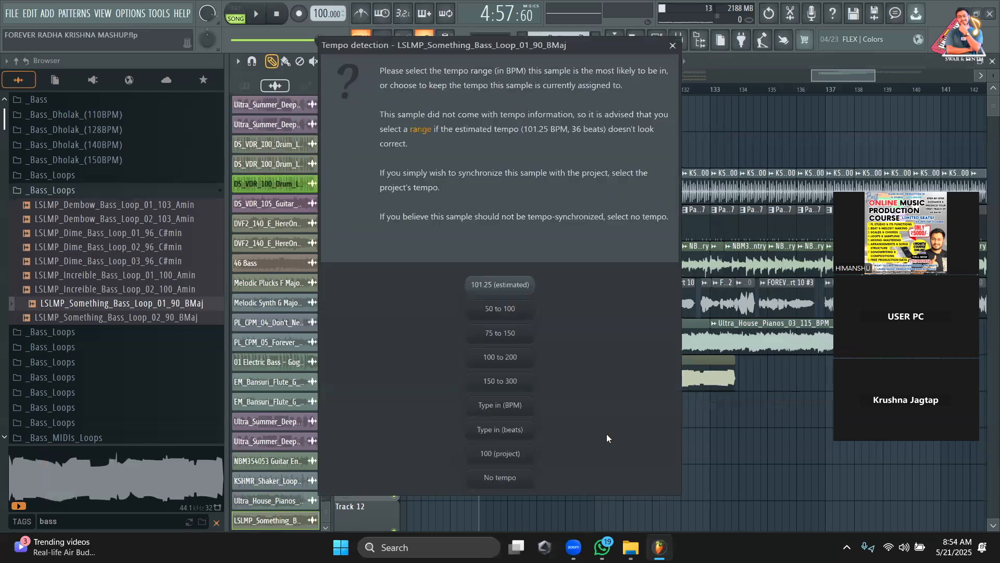
click(518, 334)
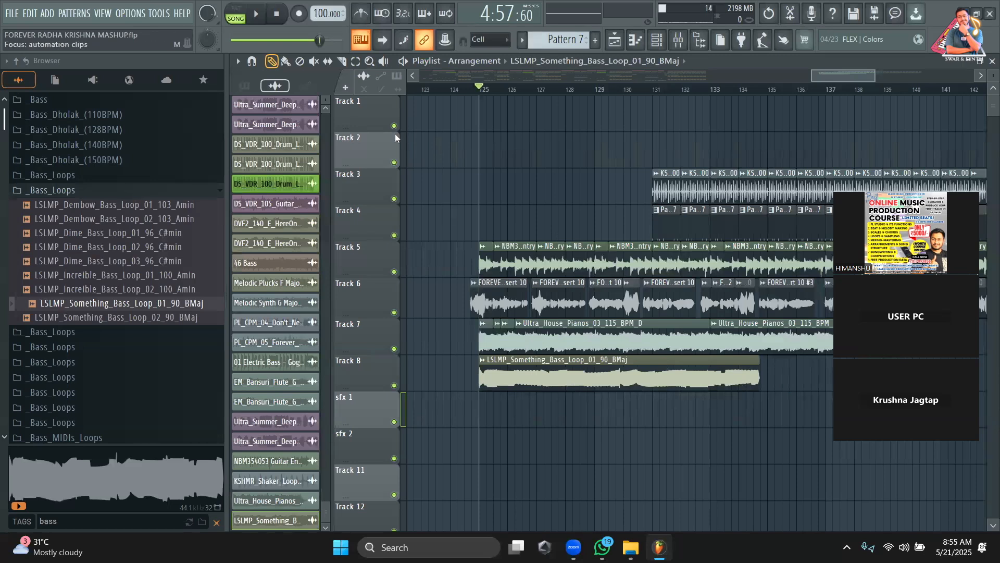
click(483, 361)
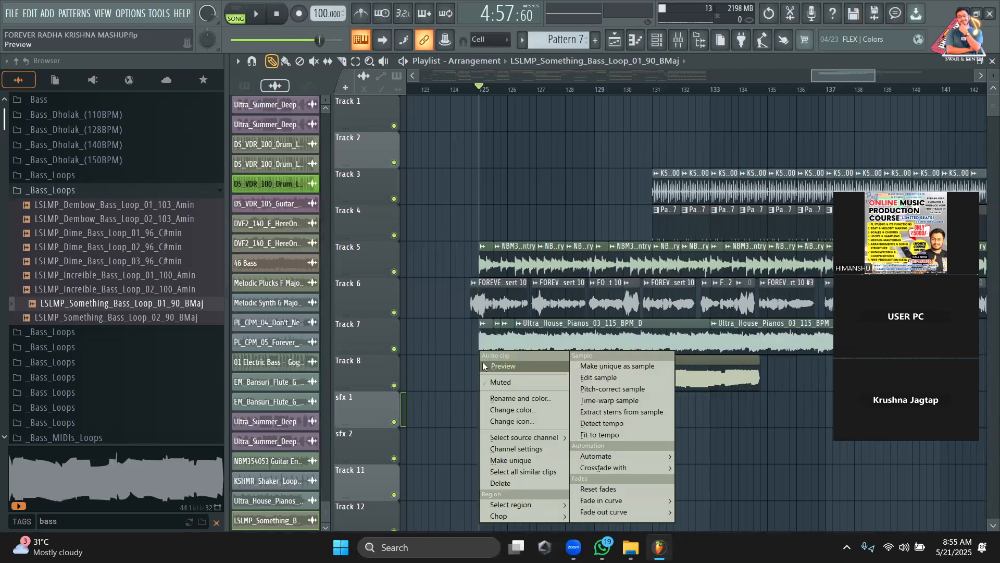
click(595, 431)
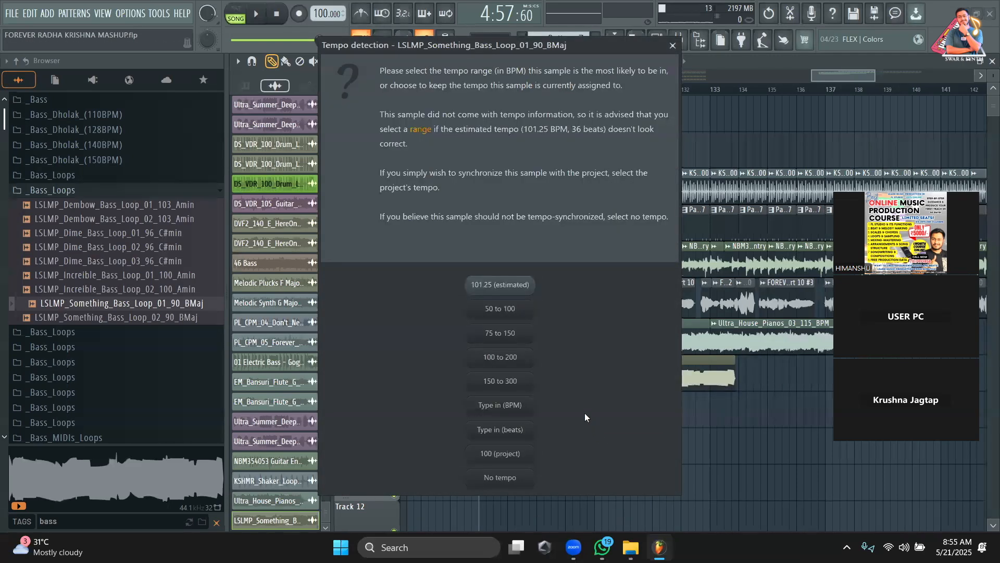
click(528, 452)
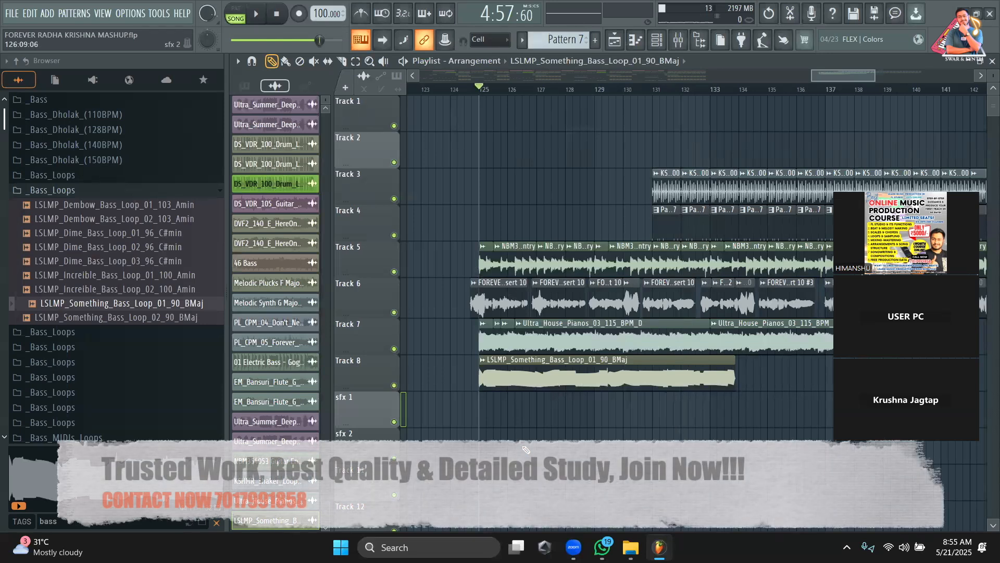
click(482, 362)
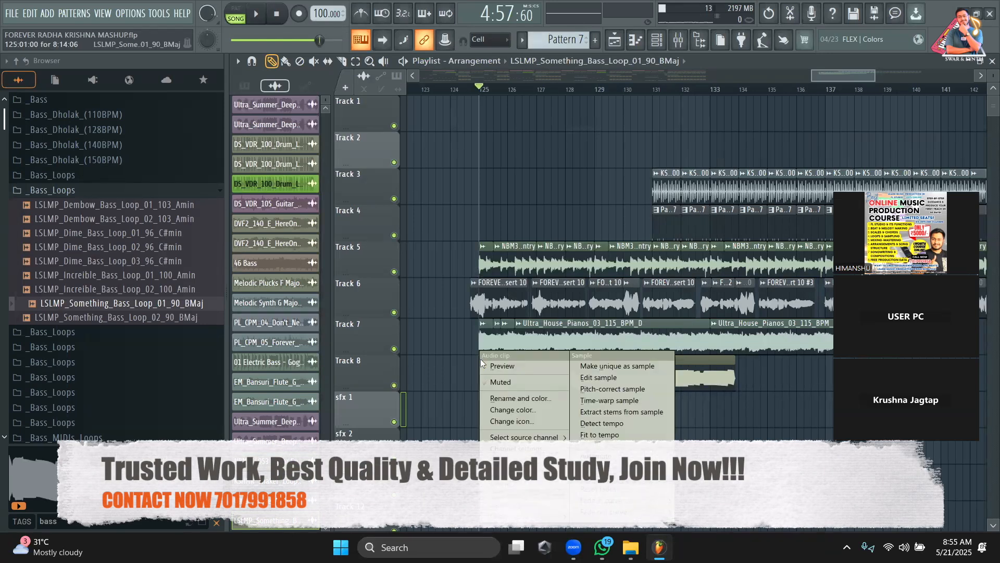
click(594, 435)
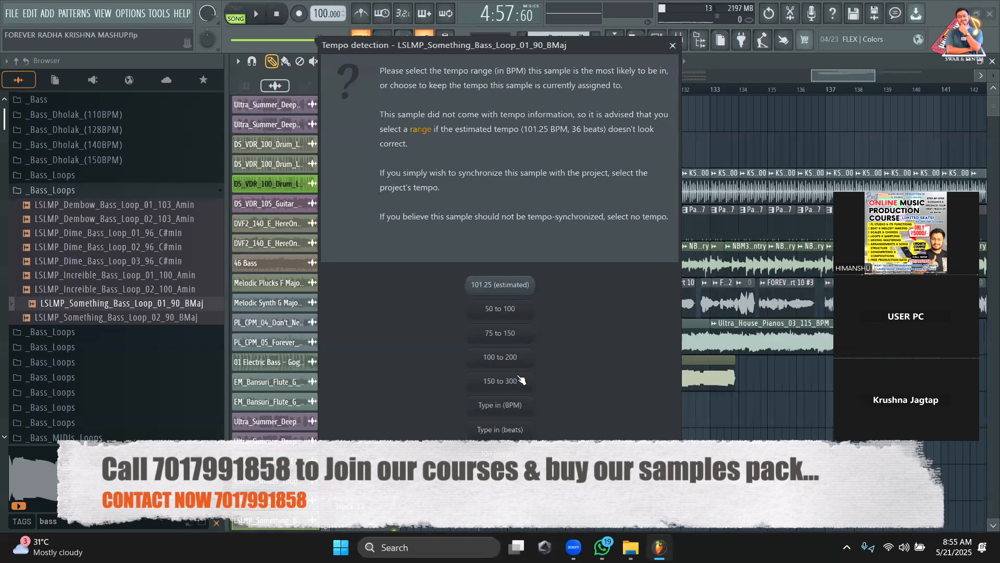
click(514, 382)
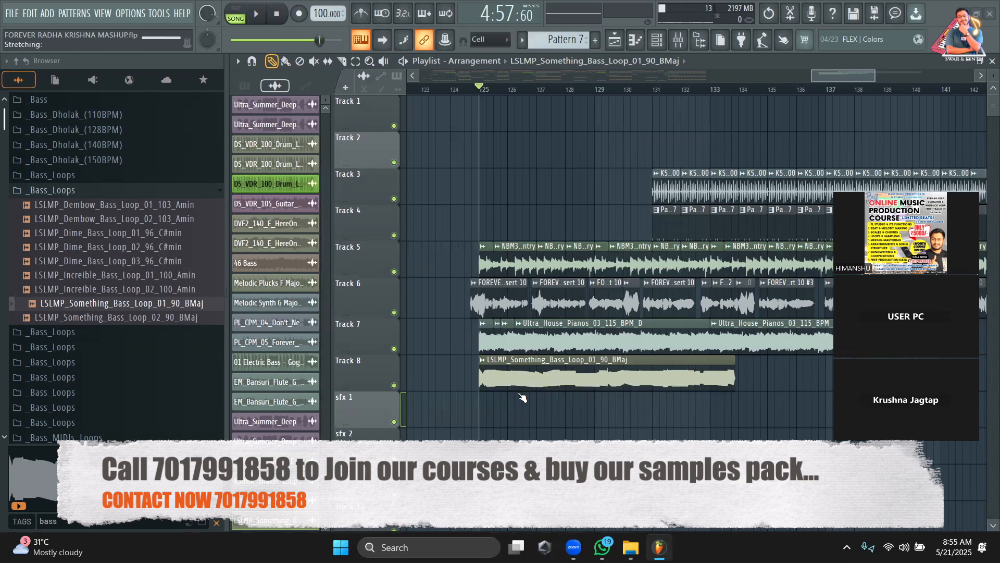
Step: Fit the Track 8 bass loop to tempo with the 50 to 100 range, and stretch it to about eight bars, ending at bar 133
click(484, 363)
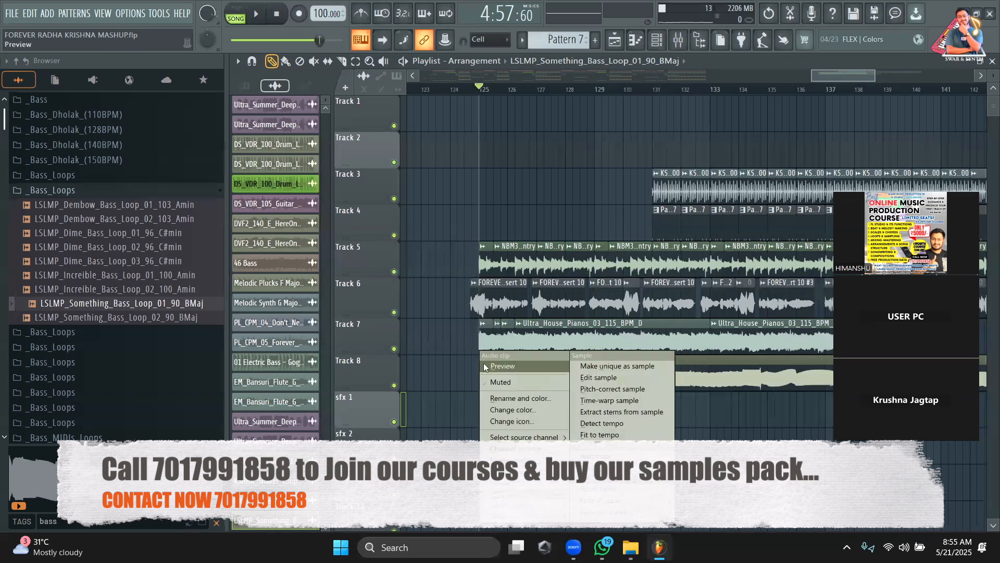
click(597, 432)
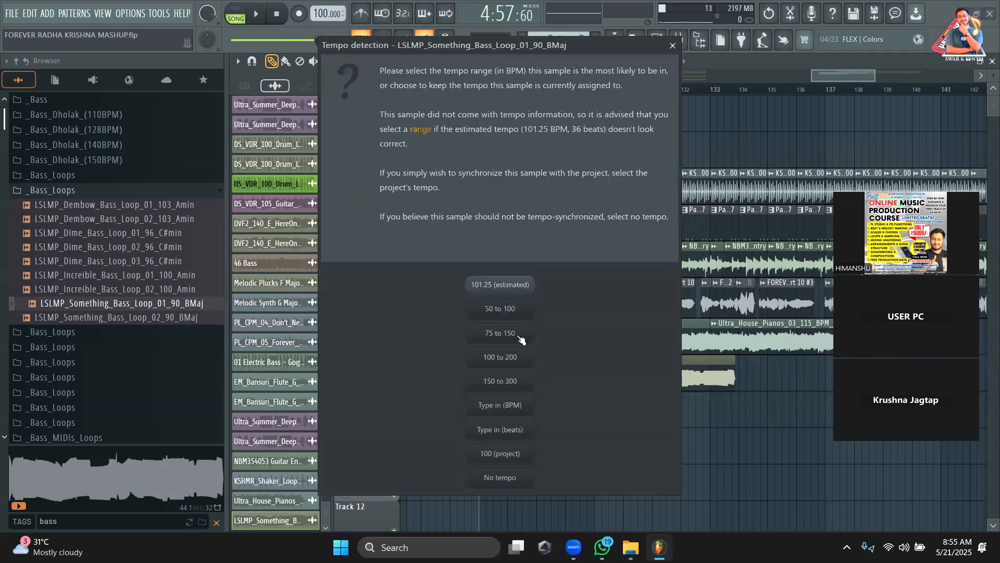
click(513, 311)
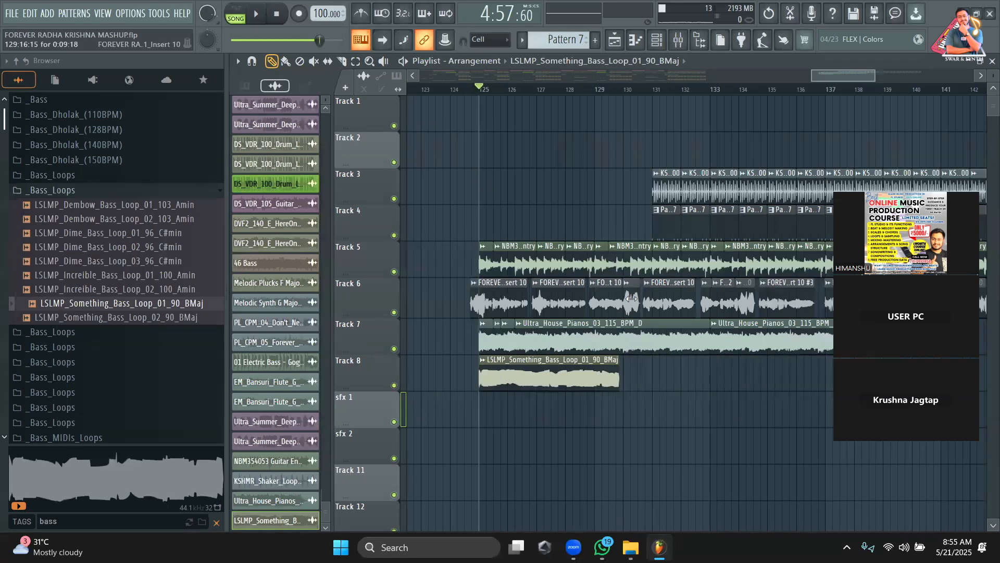
drag(619, 361, 710, 372)
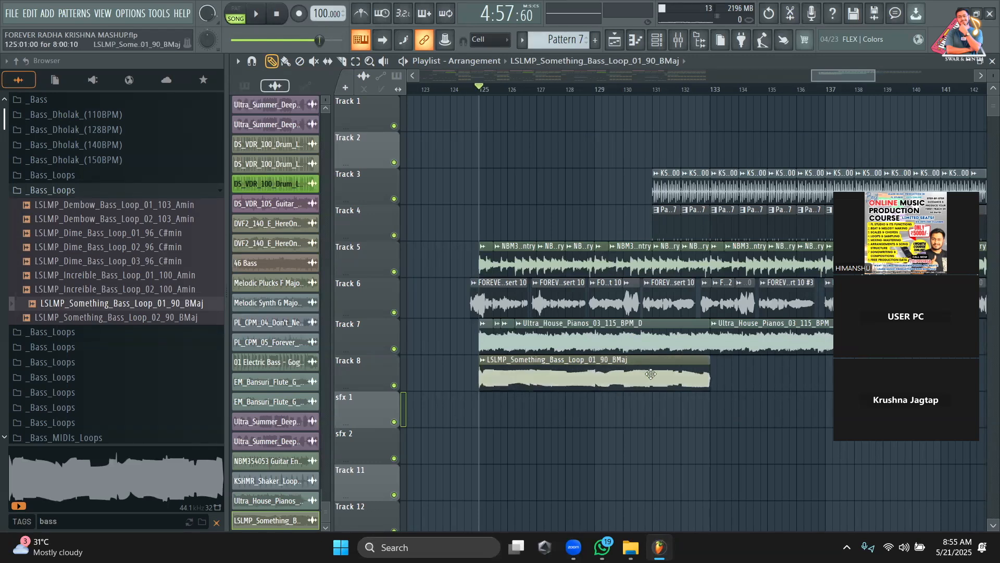
Step: Play the arrangement briefly from bar 125 and reset the time-stretching pitch of the Track 8 bass loop
key(space)
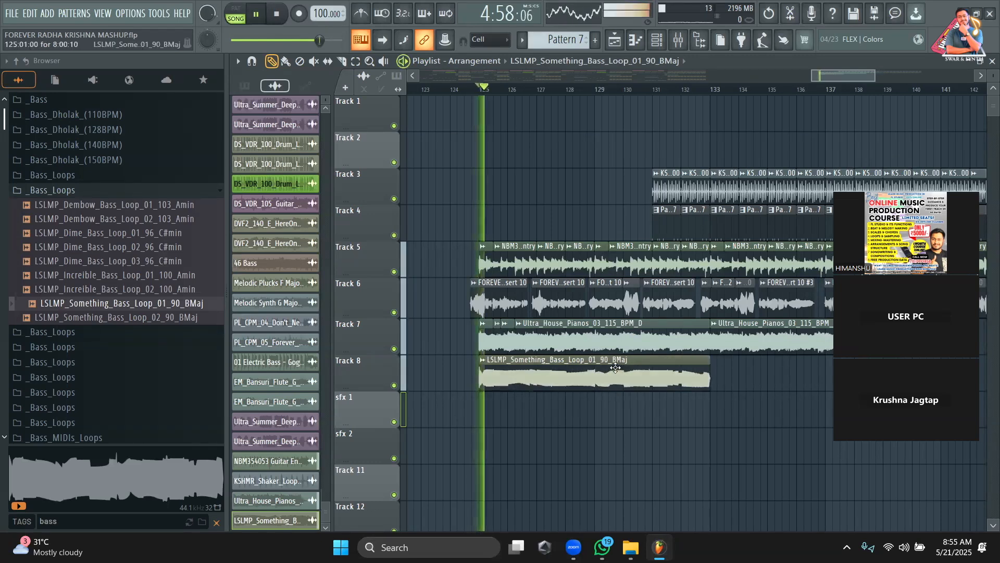
key(space)
double_click(579, 376)
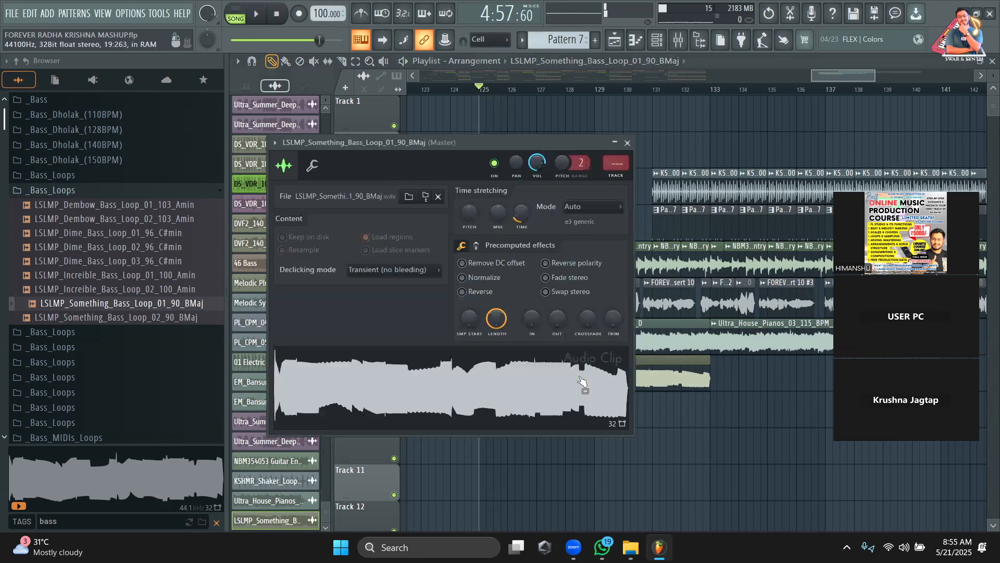
right_click(465, 213)
click(487, 221)
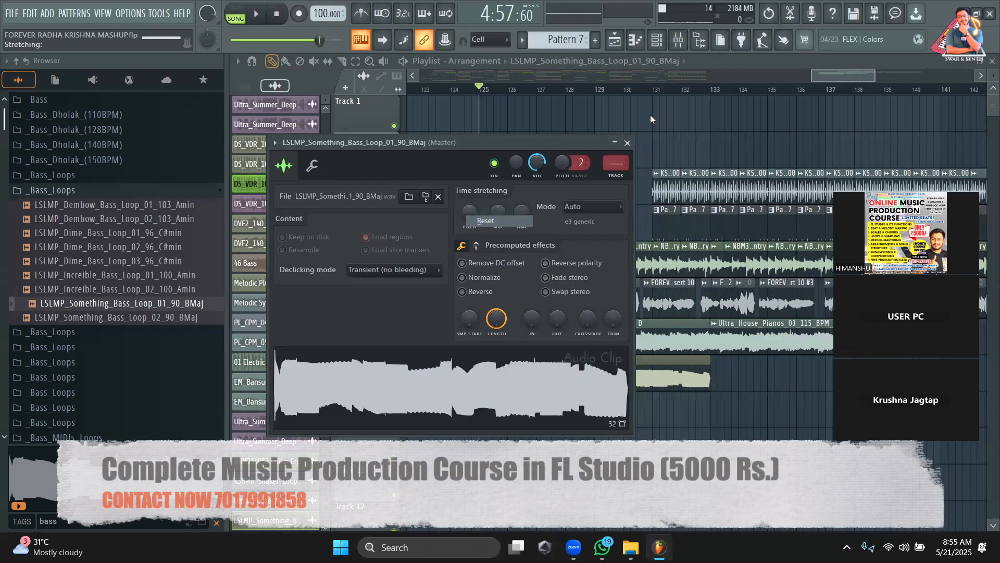
Step: Open Scaler from the Unsorted channels, play reference notes on its keyboard, and return to the playlist
click(657, 42)
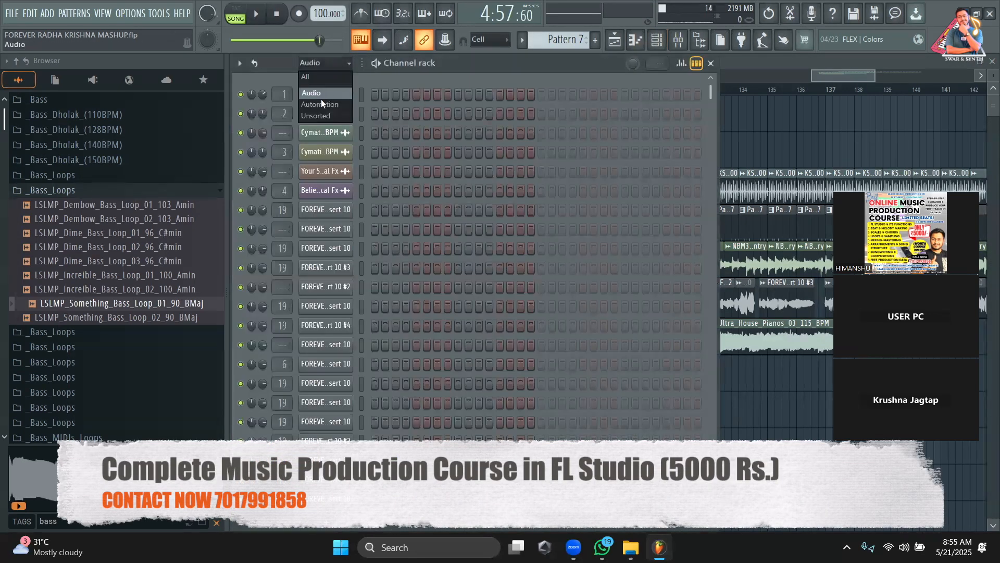
click(324, 114)
click(329, 194)
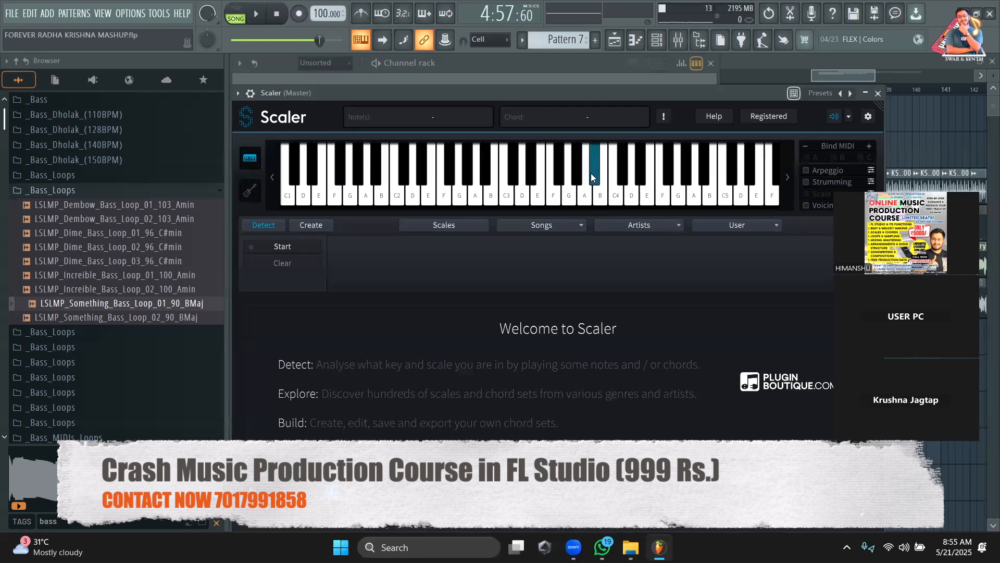
drag(551, 205, 600, 203)
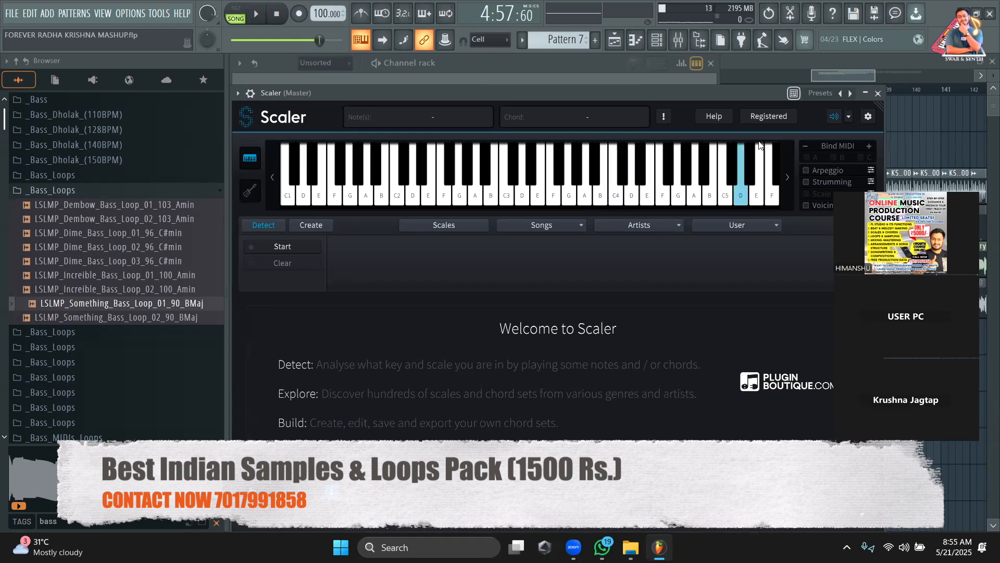
click(750, 66)
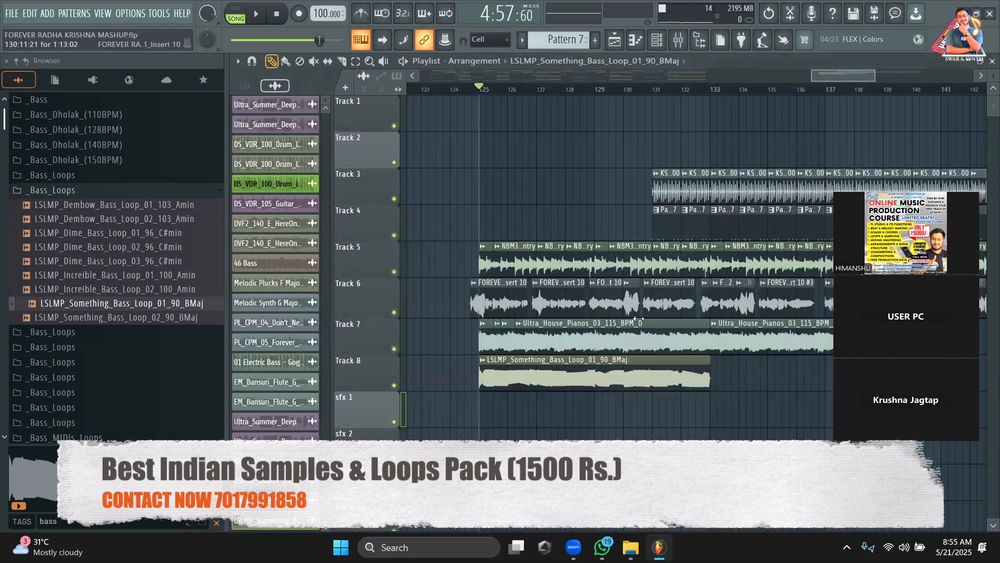
Step: Raise the time-stretching pitch of the Track 8 bass loop and lower its channel volume while the arrangement plays
double_click(545, 370)
drag(468, 224, 467, 206)
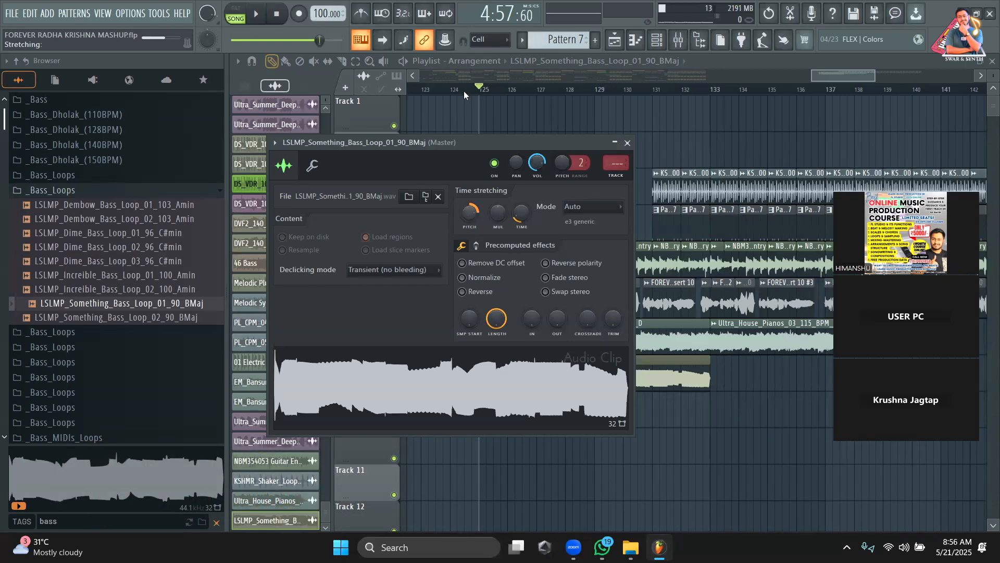
key(space)
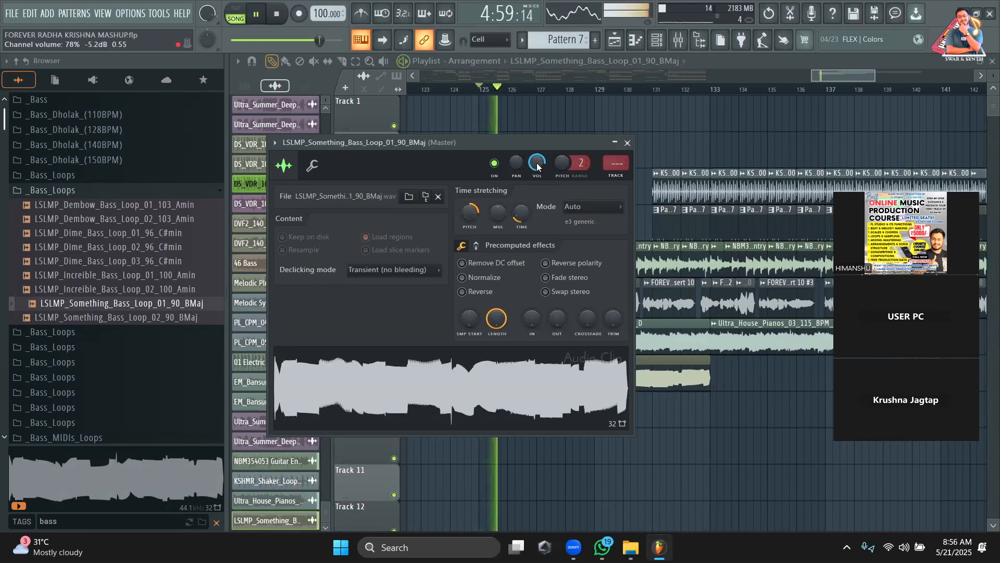
drag(537, 166, 537, 180)
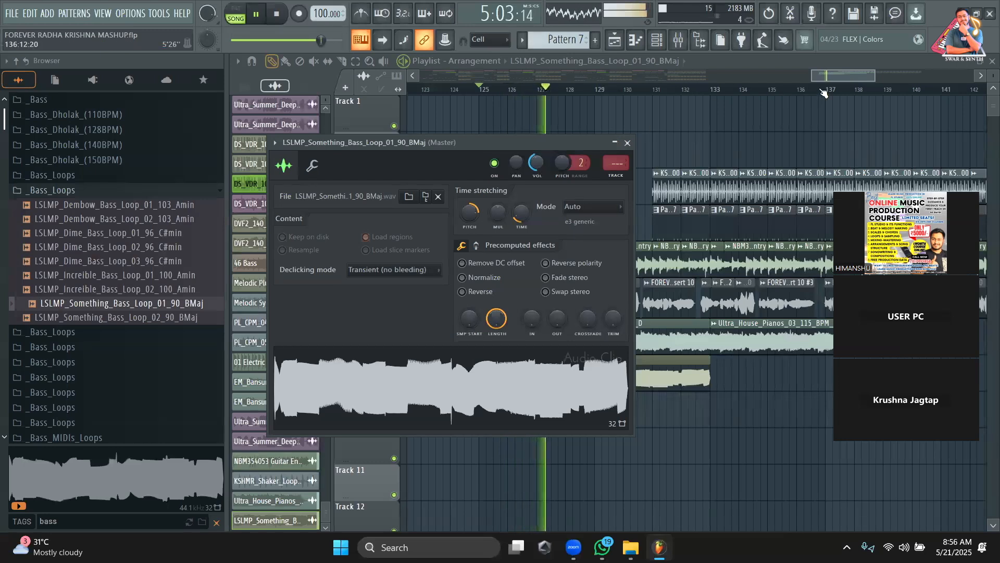
Step: Move the Track 8 bass loop so it starts at bar 133, checking the new placement in playback
drag(826, 80, 828, 80)
key(space)
drag(543, 376, 701, 376)
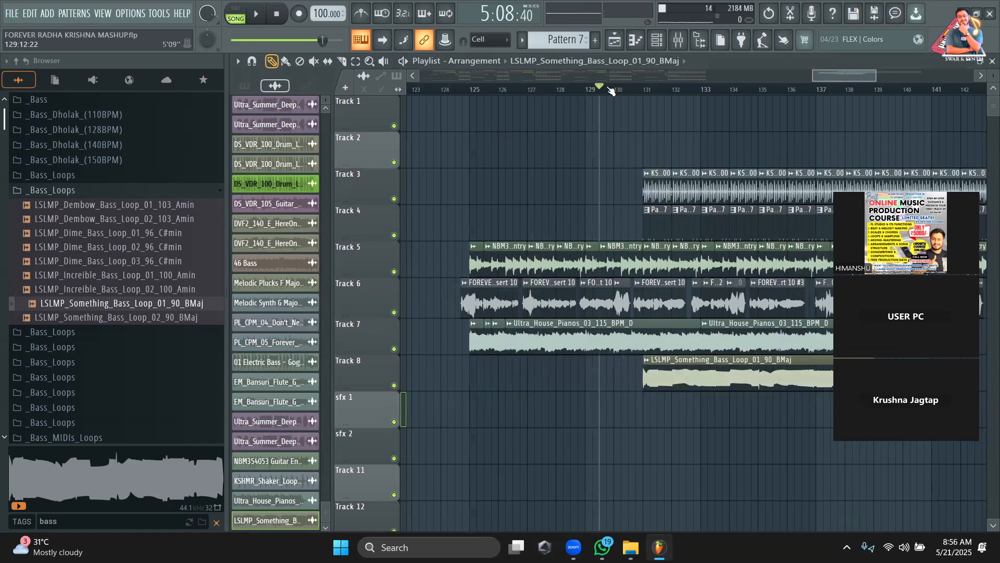
key(space)
drag(828, 78, 856, 86)
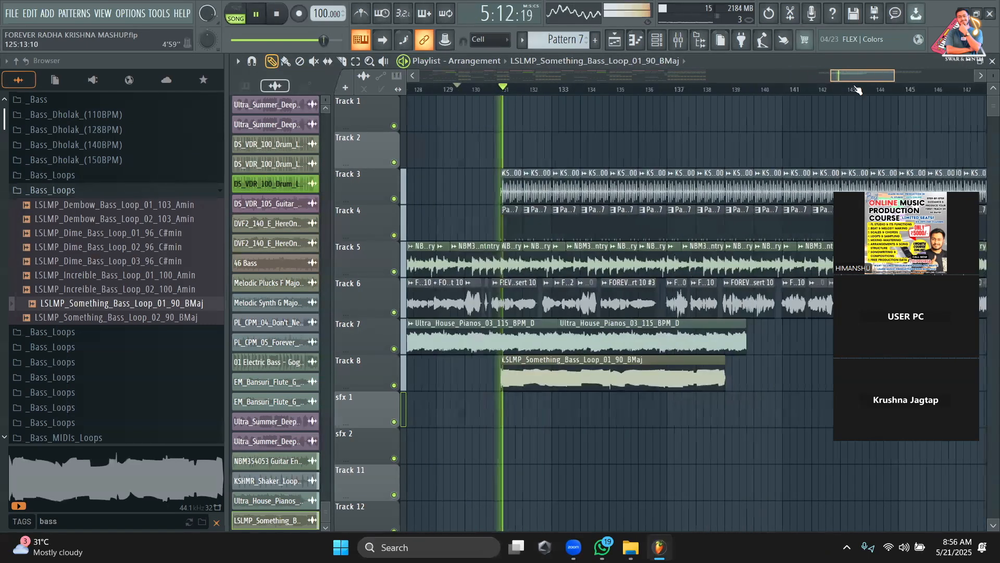
drag(532, 378, 590, 378)
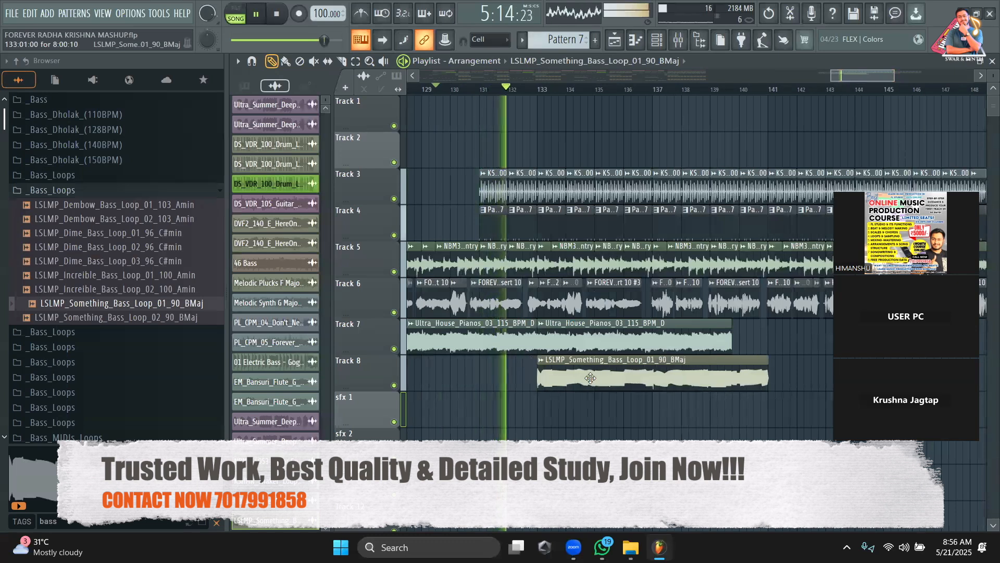
key(space)
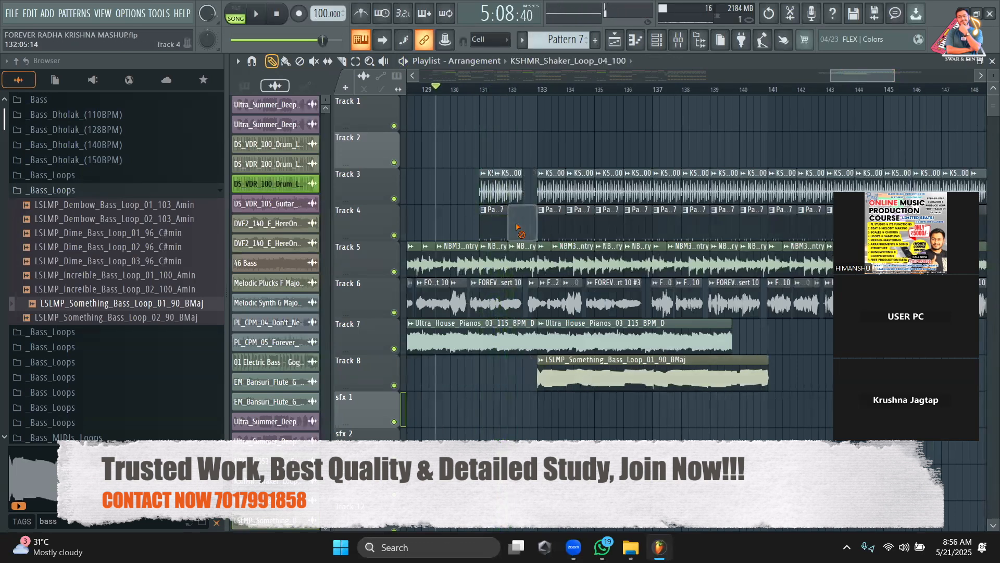
Step: Delete the shaker and Pattern 7 clips before bar 133 on Tracks 3 and 4, and play from bar 132
right_click(497, 228)
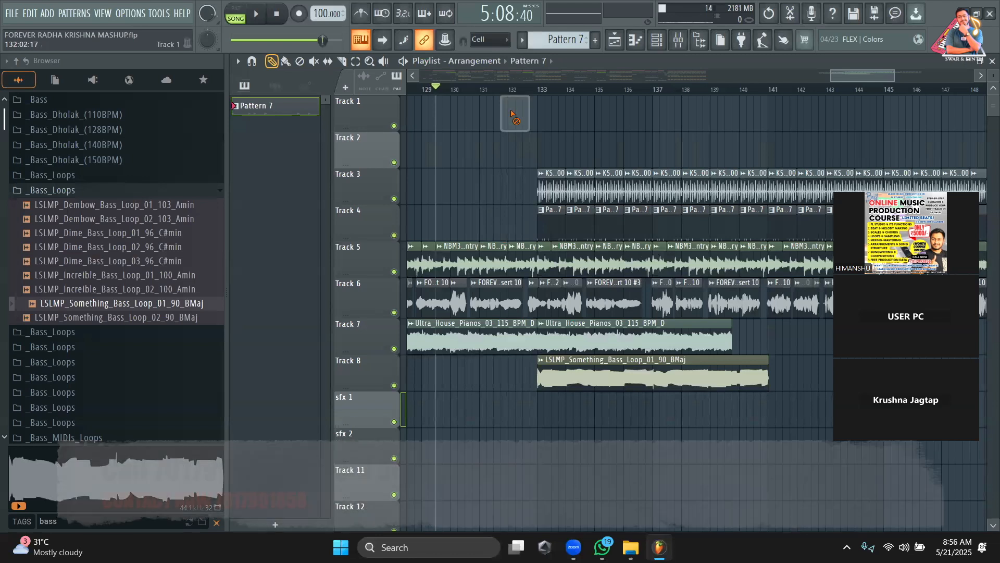
click(509, 90)
key(space)
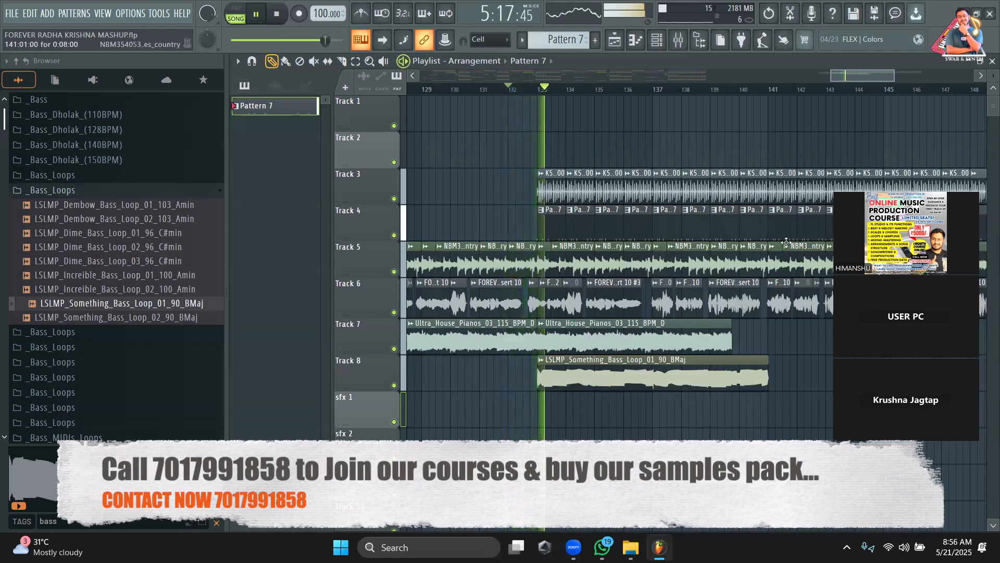
scroll(837, 93, down, 2)
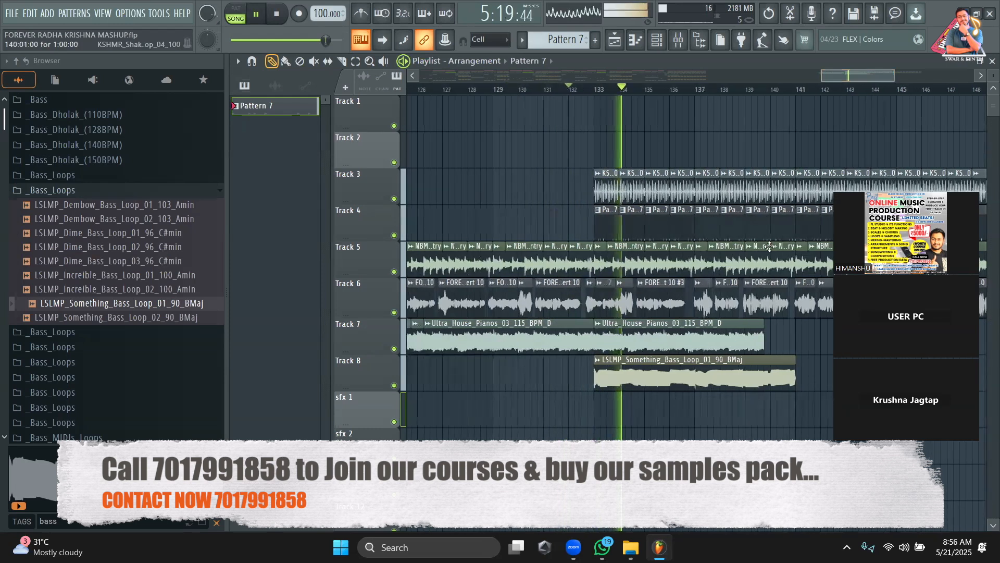
Step: Lower the bass loop's channel volume further during playback
click(671, 377)
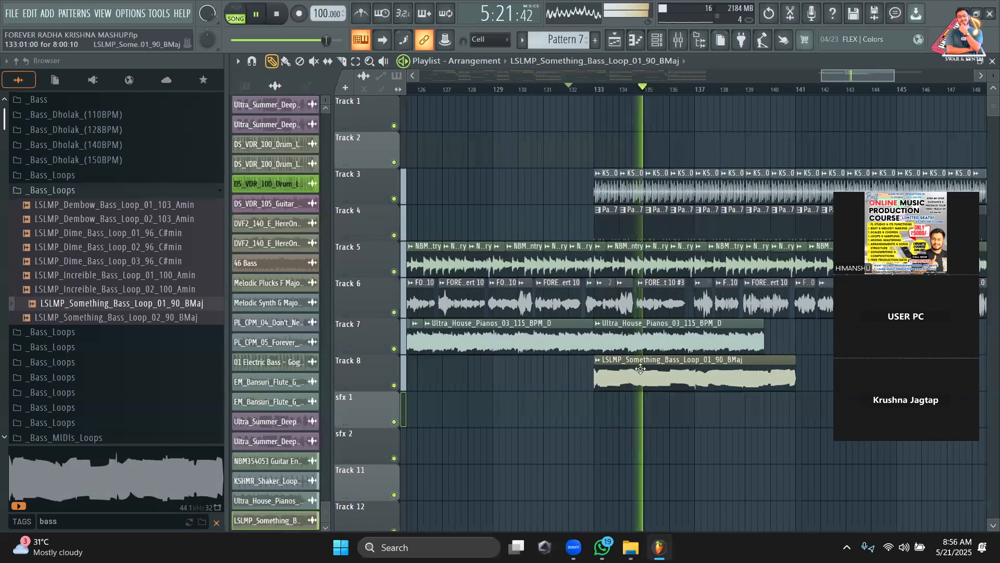
double_click(671, 378)
drag(536, 163, 536, 180)
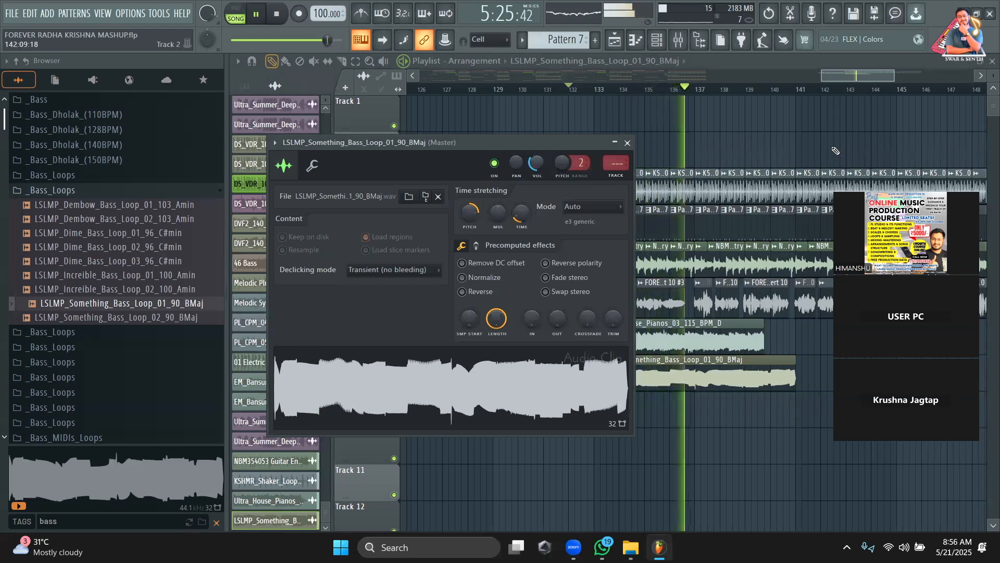
Step: Slice the Track 8 bass loop at bar 137 and stop playback
drag(837, 75, 847, 75)
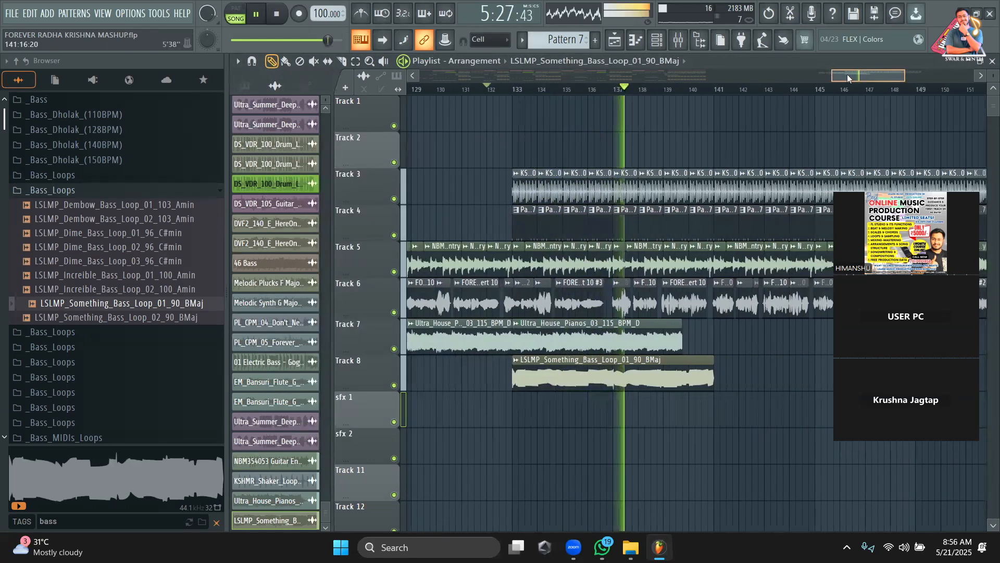
click(341, 61)
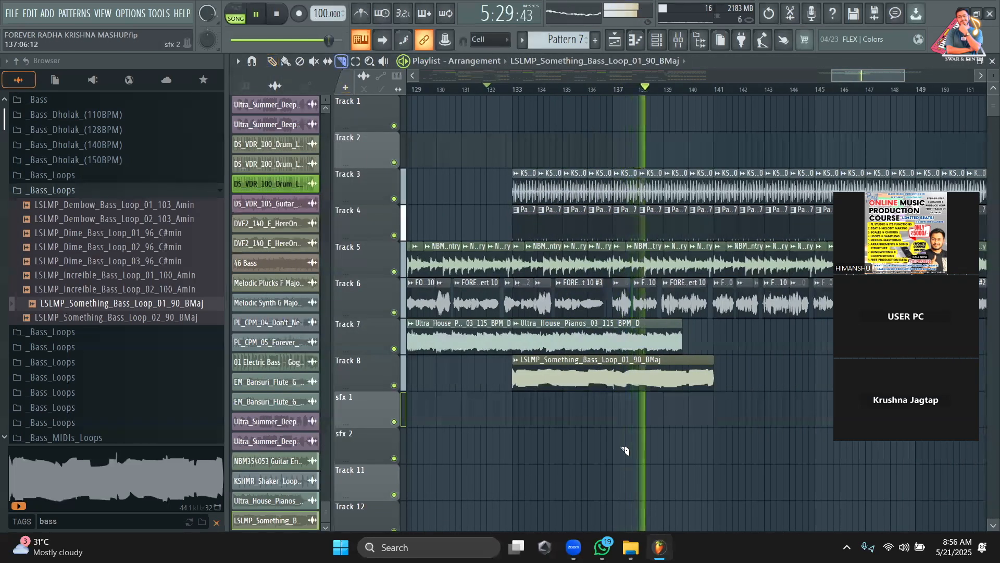
click(617, 386)
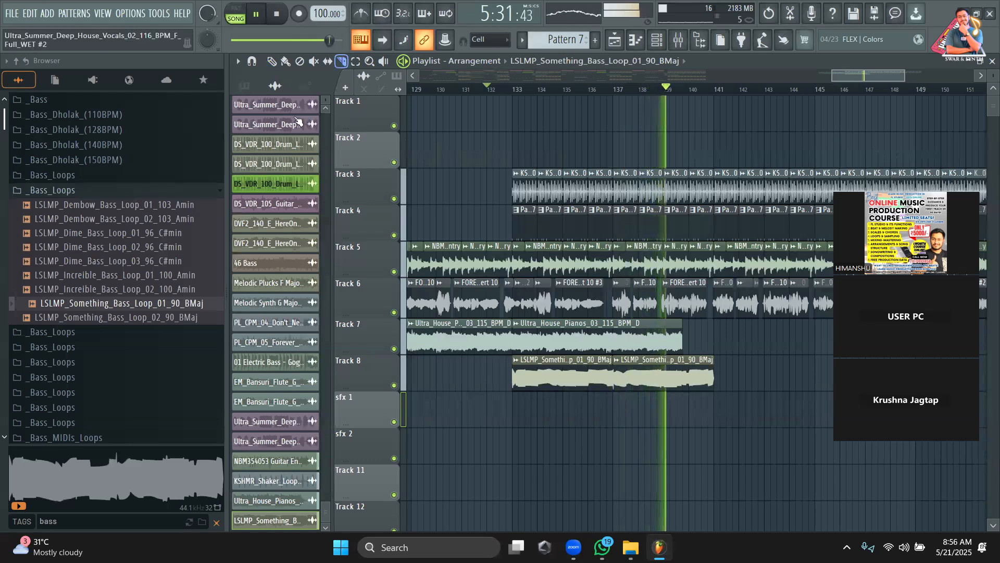
click(271, 61)
key(space)
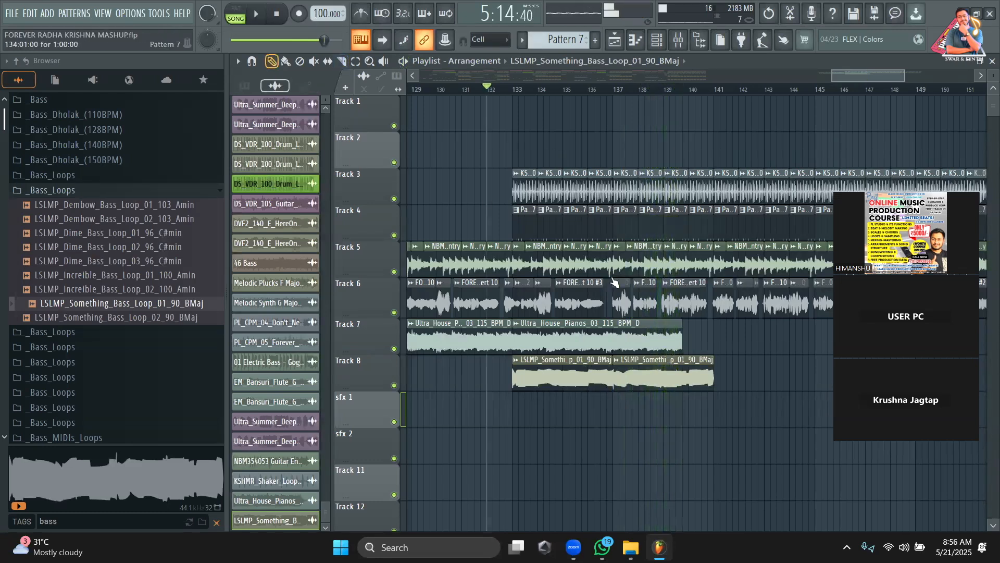
right_click(669, 379)
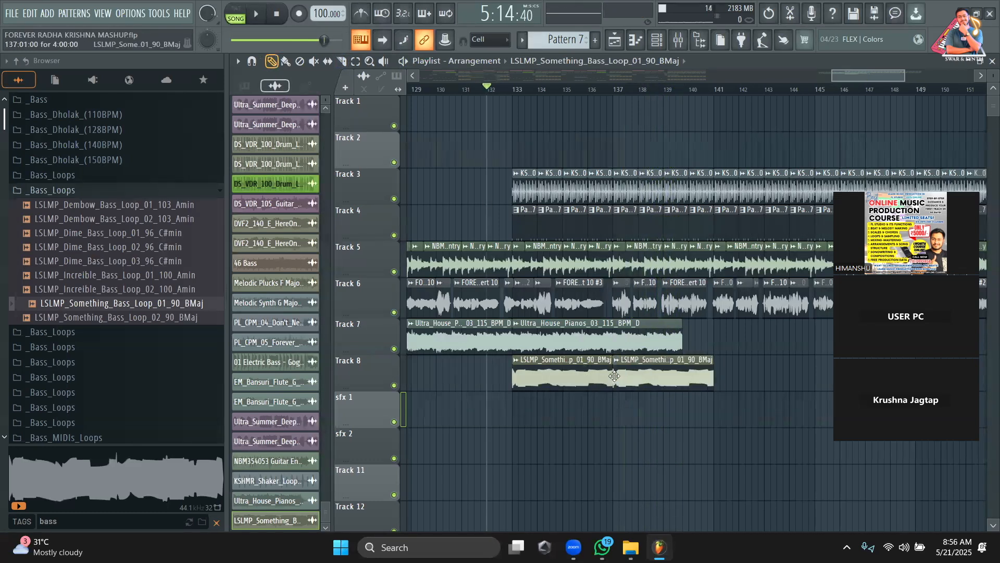
Step: Play the arrangement briefly from bar 125
scroll(715, 94, down, 3)
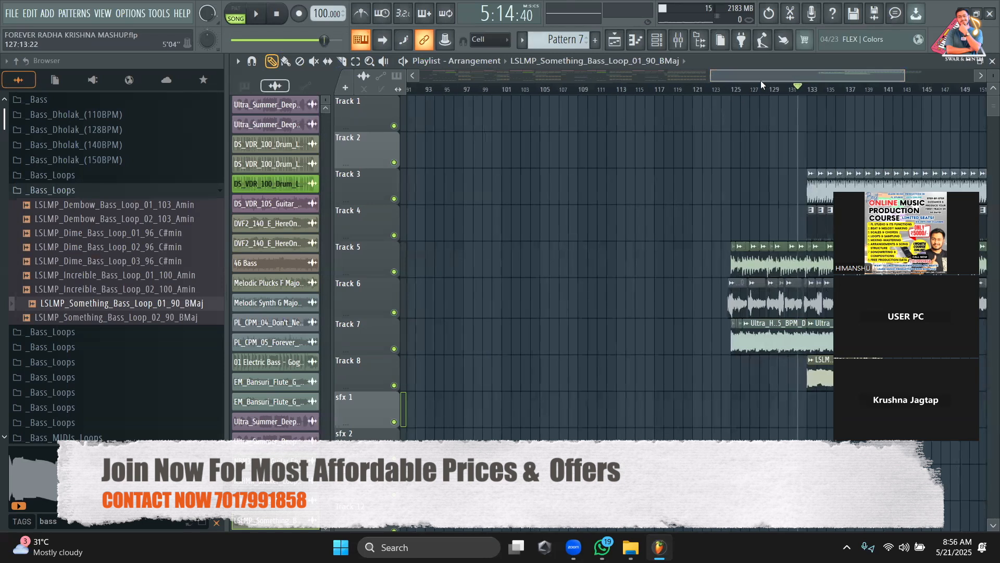
key(space)
drag(711, 76, 793, 79)
key(space)
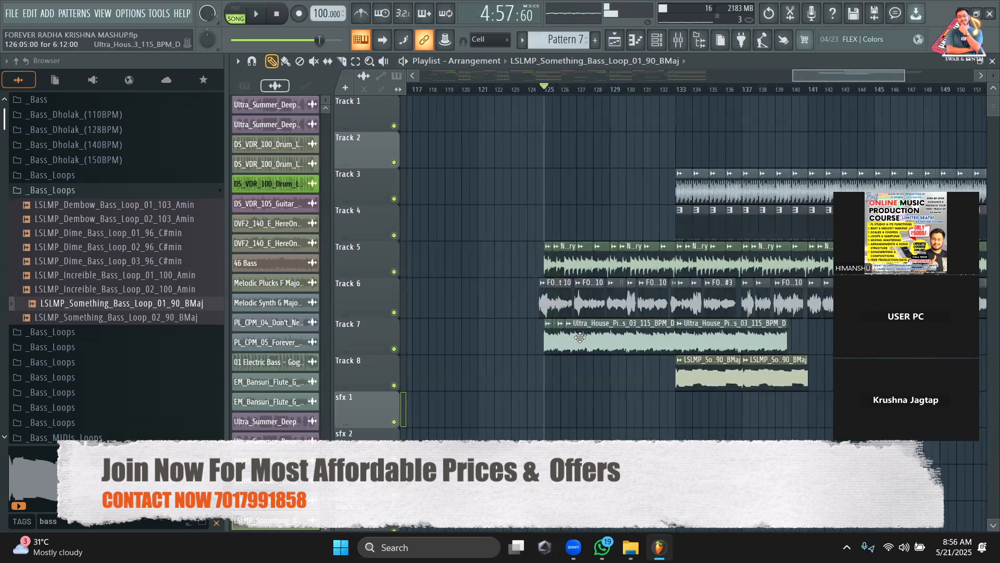
click(564, 412)
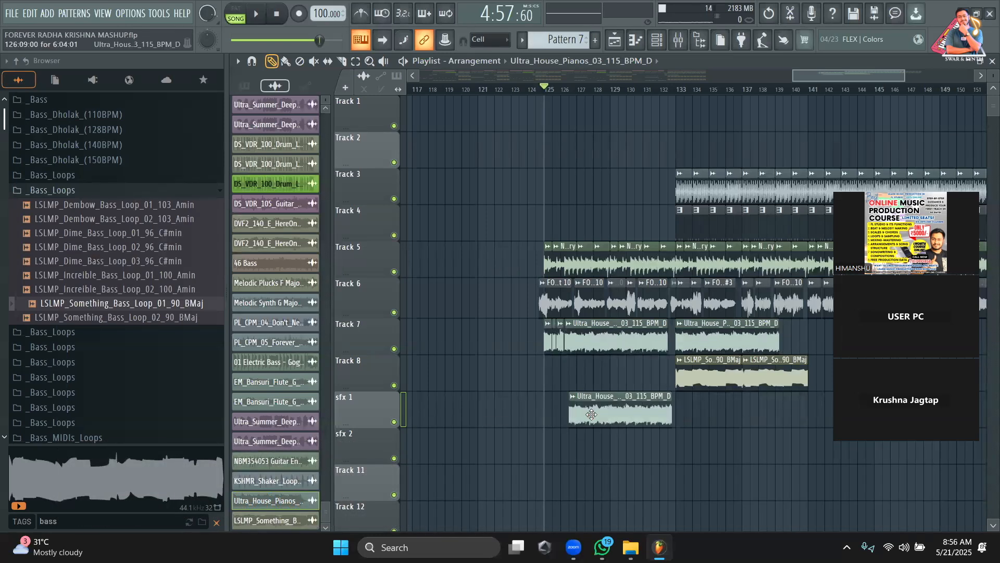
key(ctrl+z)
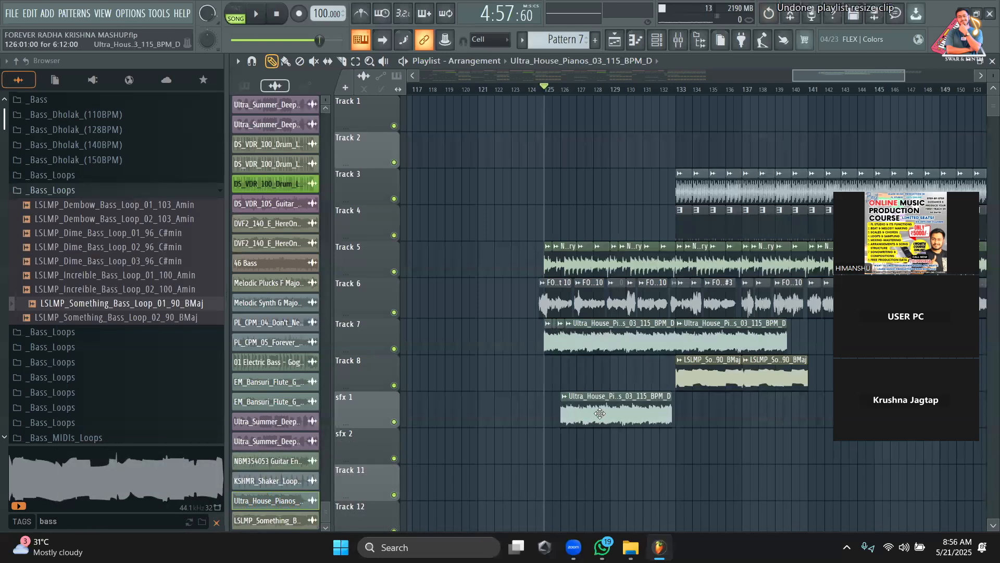
right_click(599, 413)
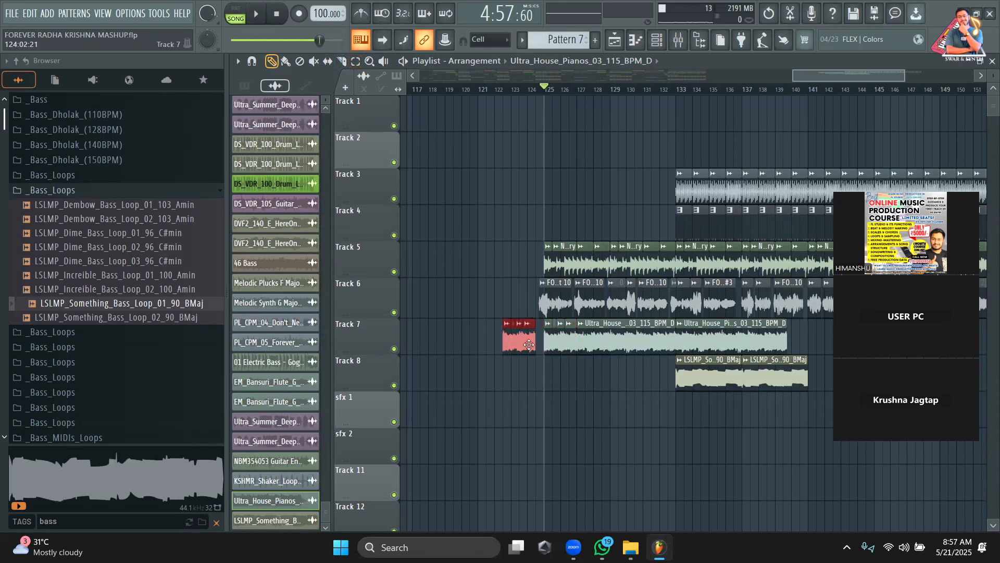
Step: Place copies of the short piano clips from bar 123 to bar 125 on Track 7 and play from bar 123
click(515, 93)
key(space)
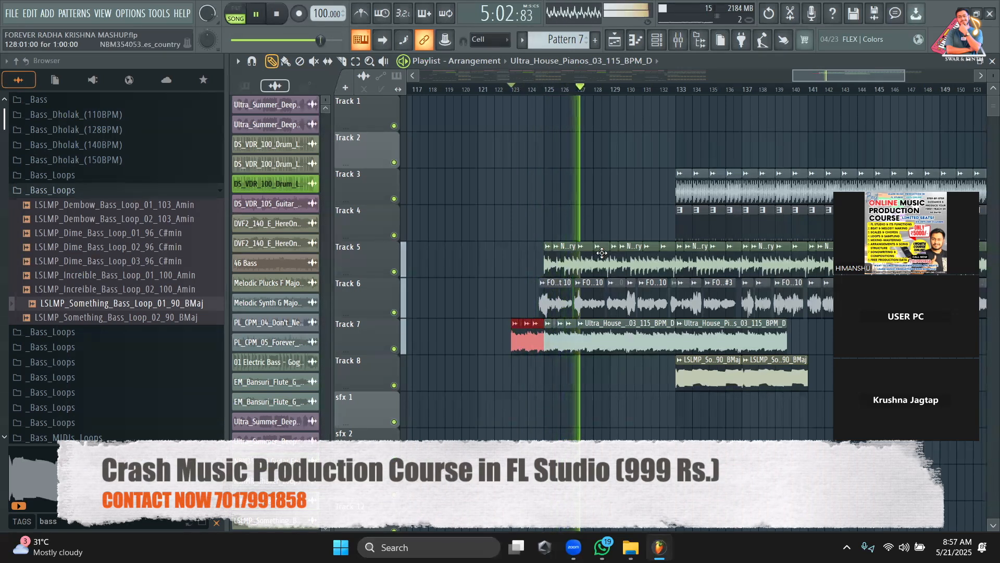
Step: Extend the Track 7 piano intro back to bar 121, remove the Track 5 guitar before bar 129, and play from bar 121
key(space)
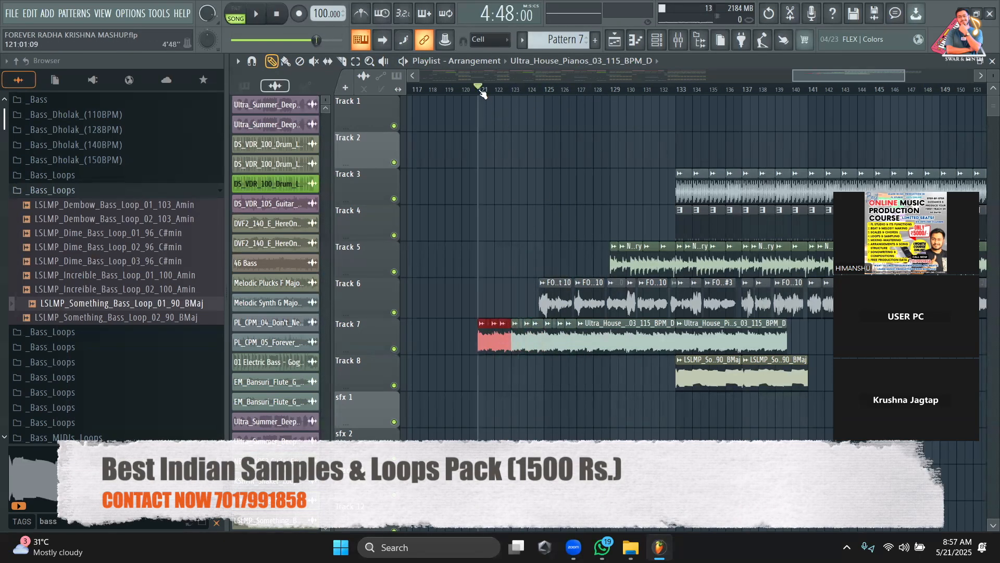
drag(844, 75, 851, 76)
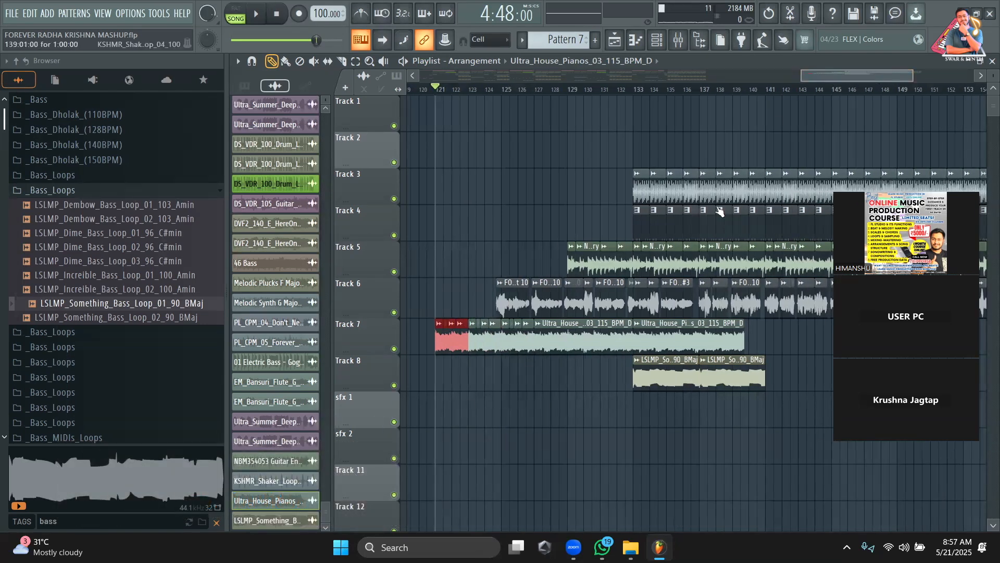
key(space)
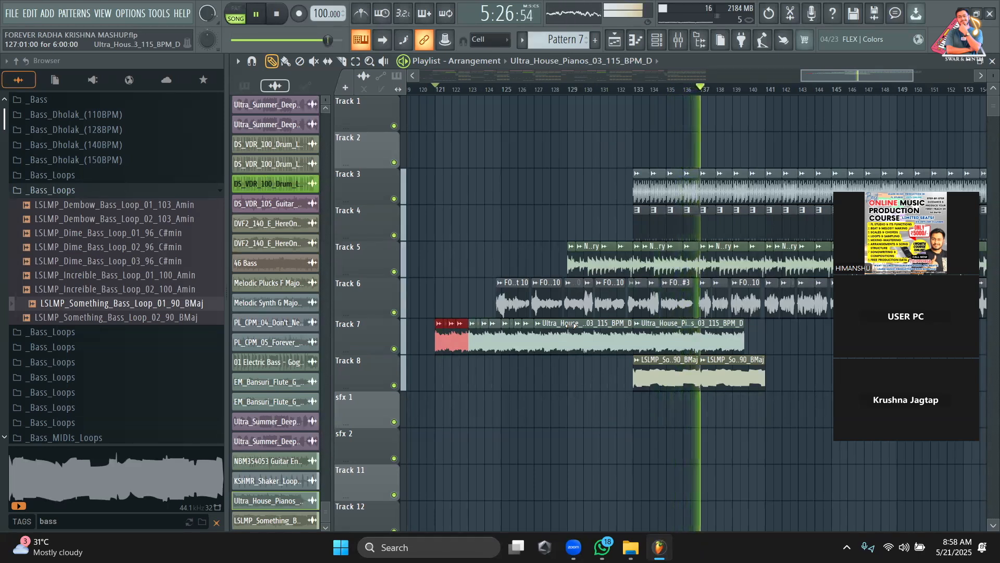
key(space)
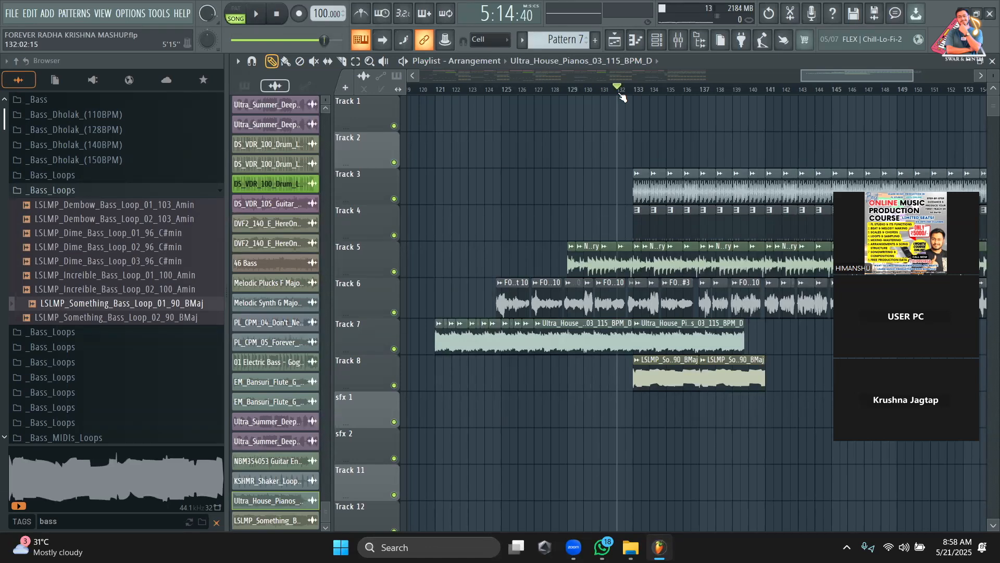
Step: Play the earlier sections of the mashup from bar 37 and from around bar 13 for comparison
drag(821, 77, 532, 87)
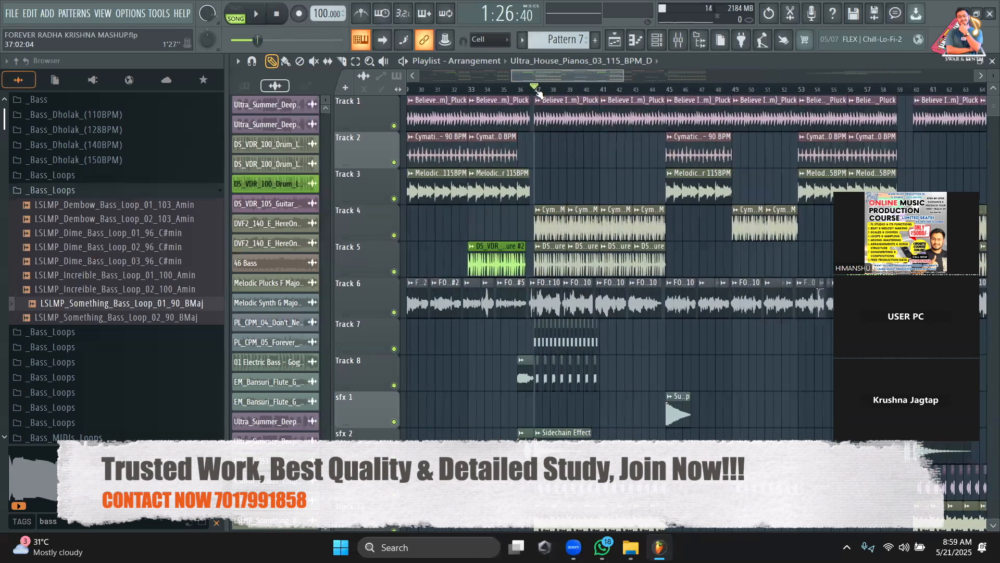
key(space)
scroll(643, 275, down, 3)
drag(565, 77, 485, 80)
click(623, 92)
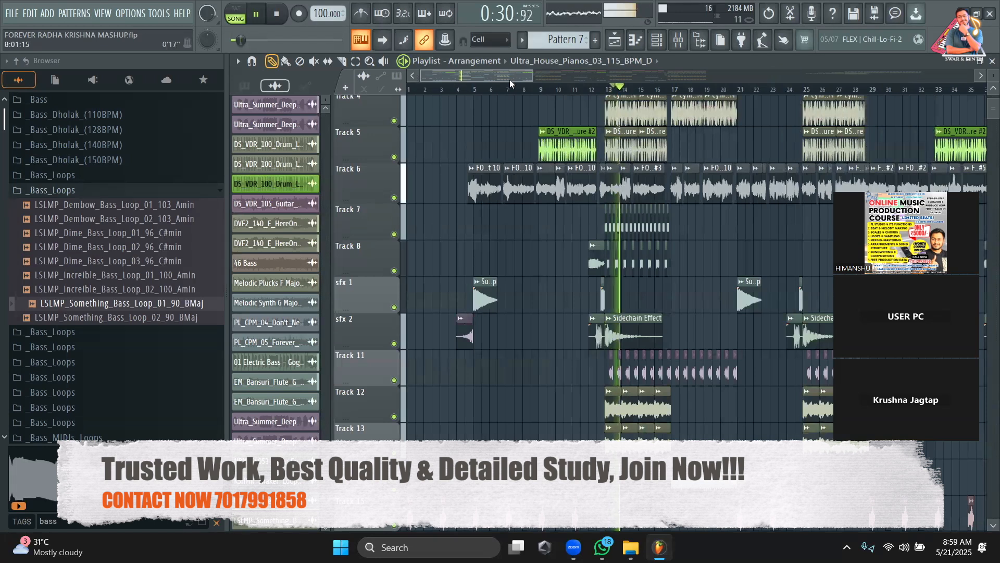
key(space)
Step: Return to the new section and play it from bar 132 to check the entry of bass, shaker and drums
drag(509, 77, 770, 80)
scroll(861, 88, right, 2)
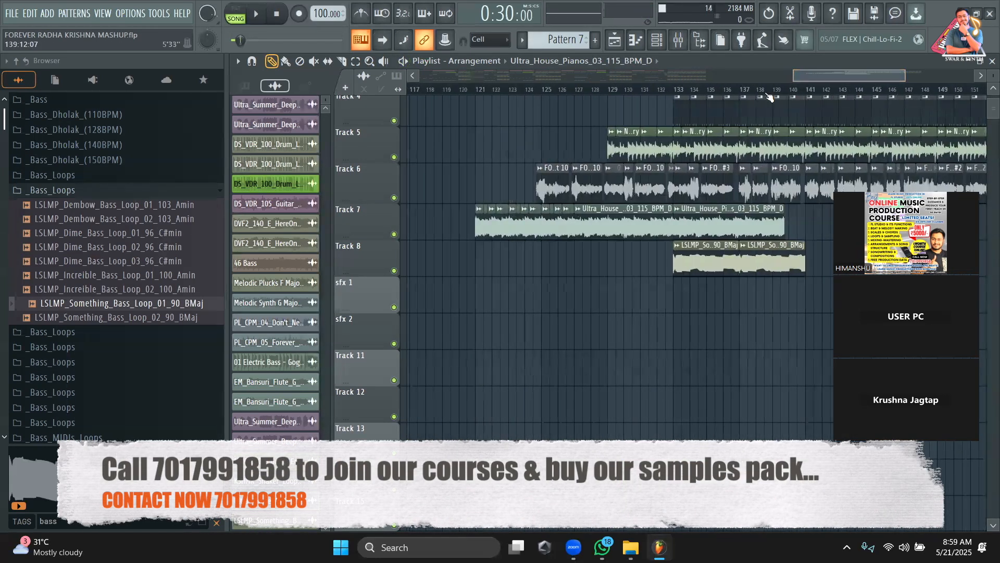
key(space)
scroll(747, 240, up, 3)
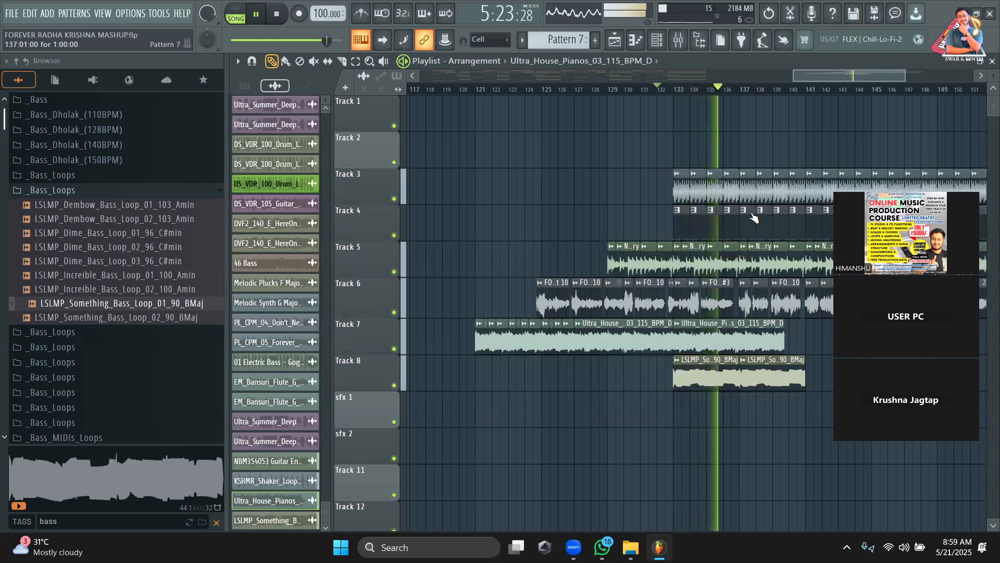
key(space)
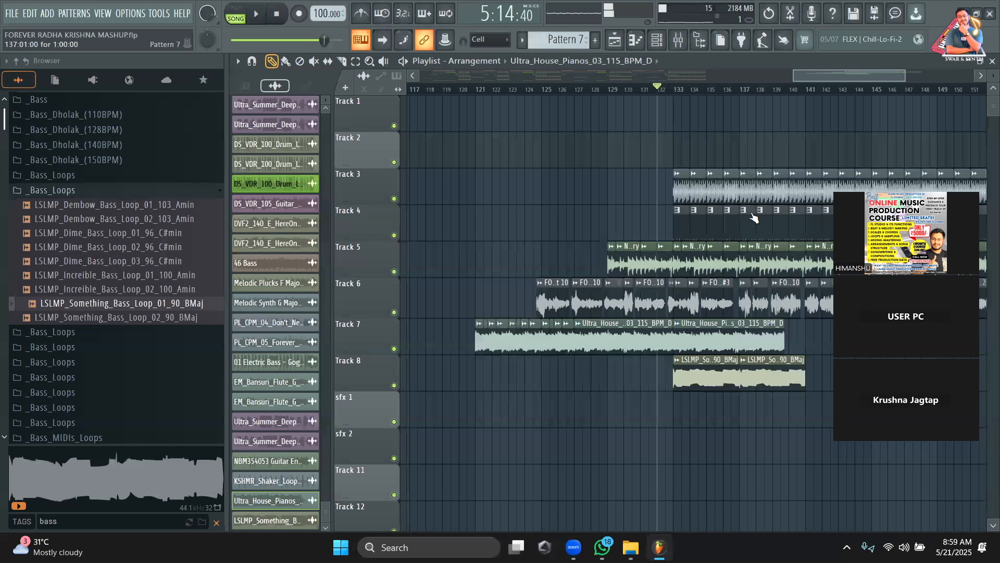